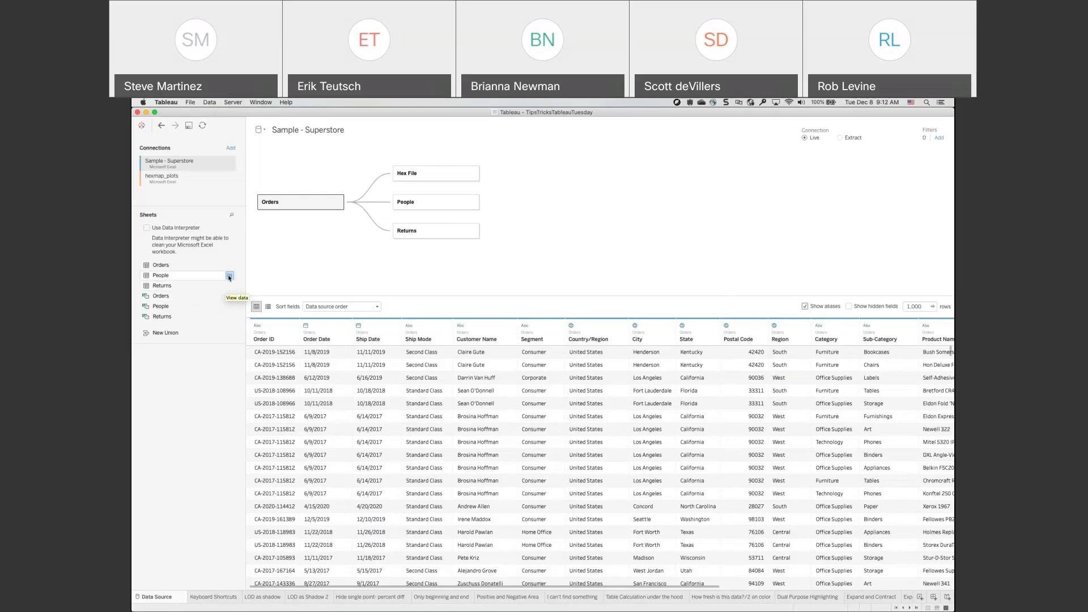
- View the data of the People sheet from the Sample - Superstore connection and close the preview
{"action": "left_click", "coordinate": [229, 276]}
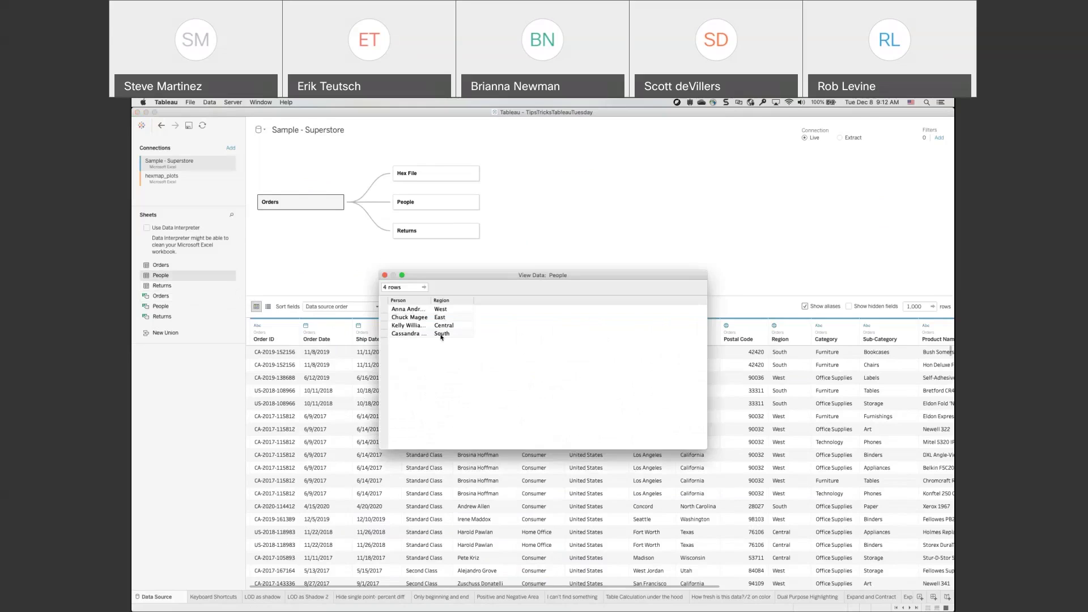
{"action": "left_click", "coordinate": [385, 275]}
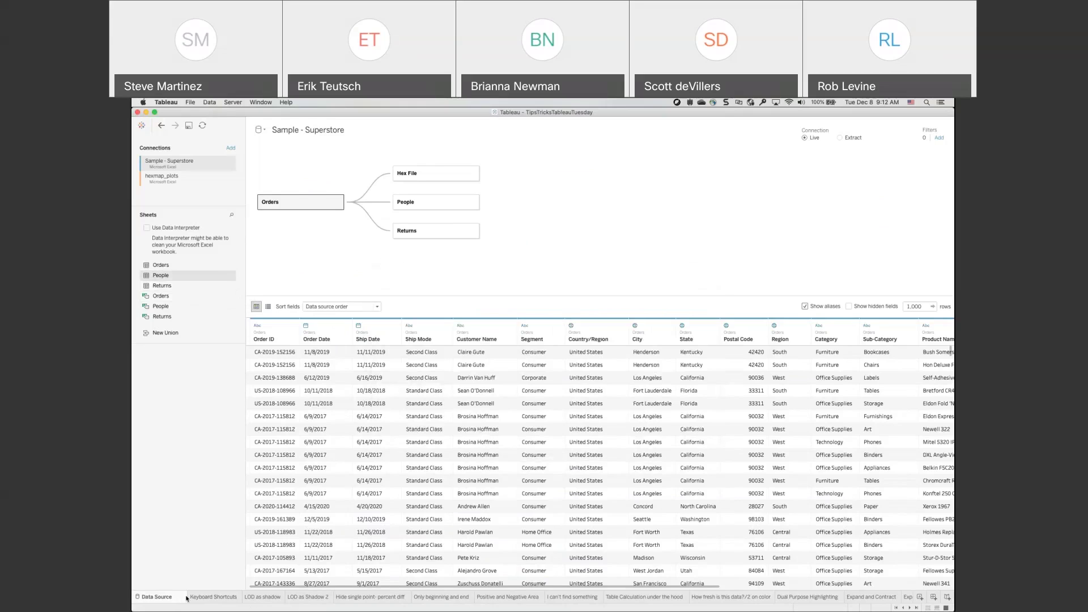
- From the Keyboard Shortcuts worksheet, view the data source's Hex File, Orders, People and Returns tables, and close the data view
{"action": "left_click", "coordinate": [214, 596]}
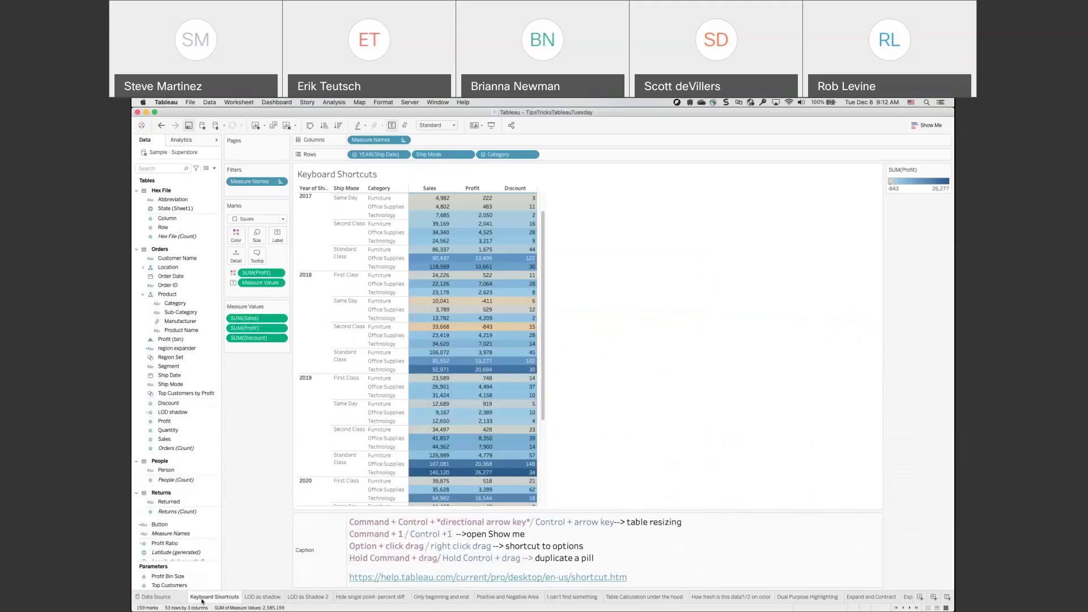
{"action": "mouse_move", "coordinate": [202, 601]}
{"action": "left_click", "coordinate": [206, 170]}
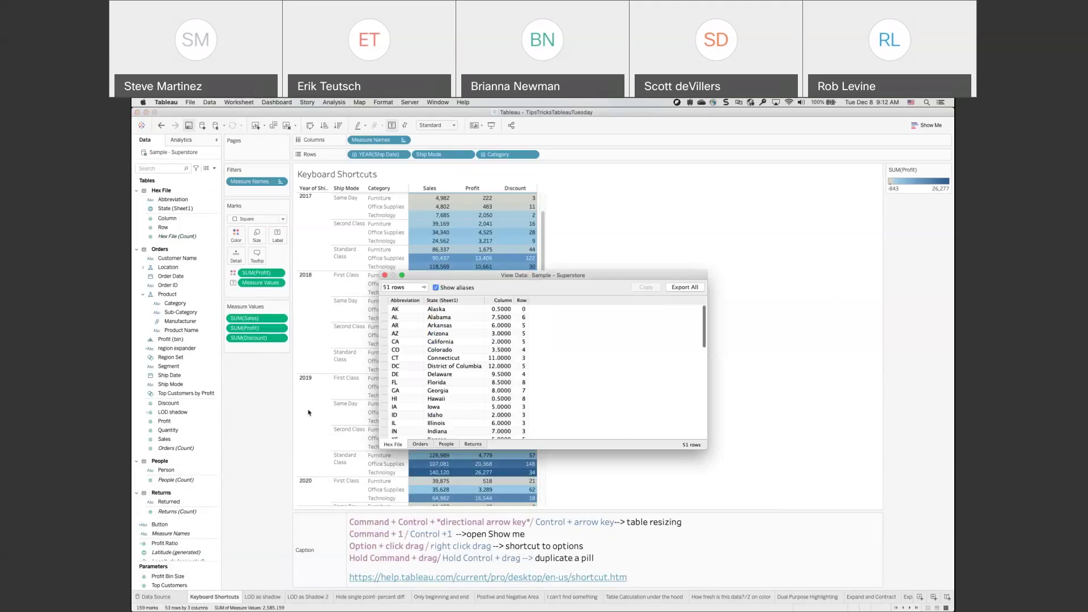
{"action": "left_click", "coordinate": [418, 445]}
{"action": "left_click", "coordinate": [445, 444]}
{"action": "left_click", "coordinate": [473, 446]}
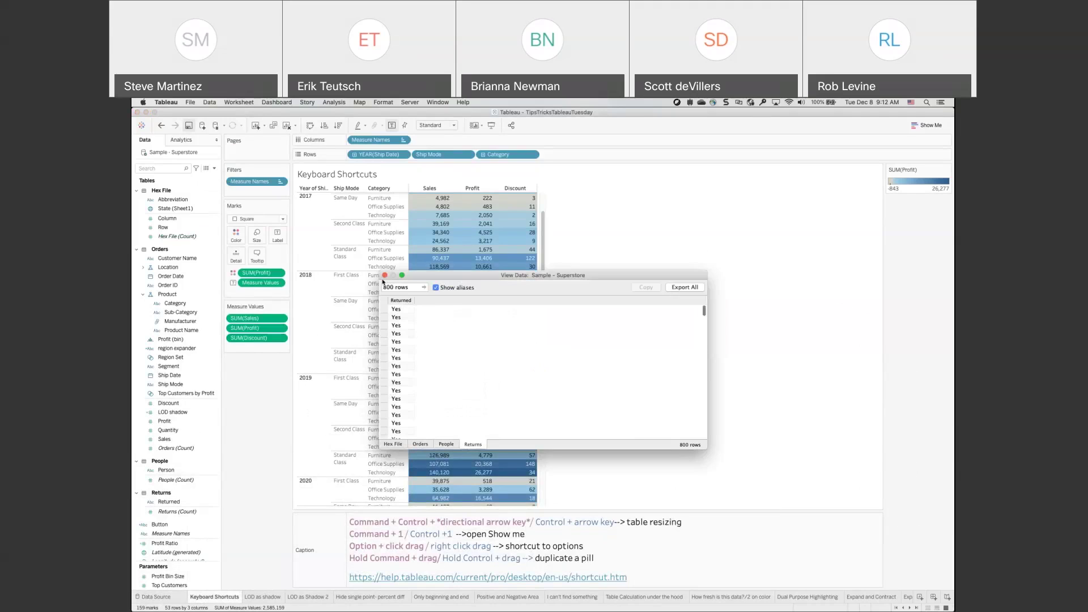
{"action": "left_click", "coordinate": [385, 276]}
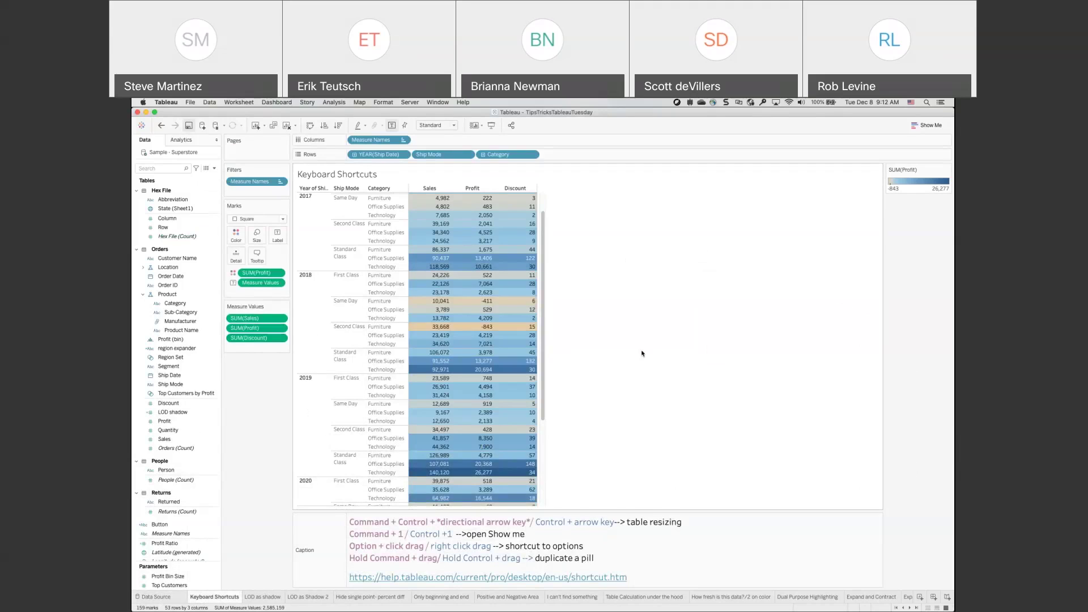
- Examine the underlying Orders rows behind the 2018 Standard Class Office Supplies Discount mark and close the data view
{"action": "left_click", "coordinate": [516, 365]}
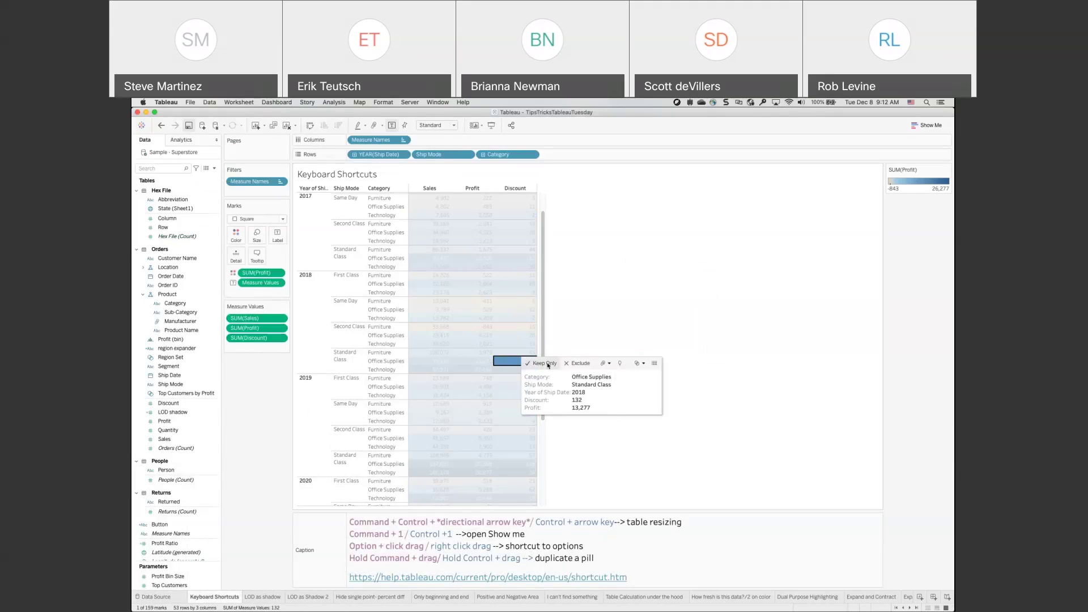
{"action": "left_click", "coordinate": [654, 364]}
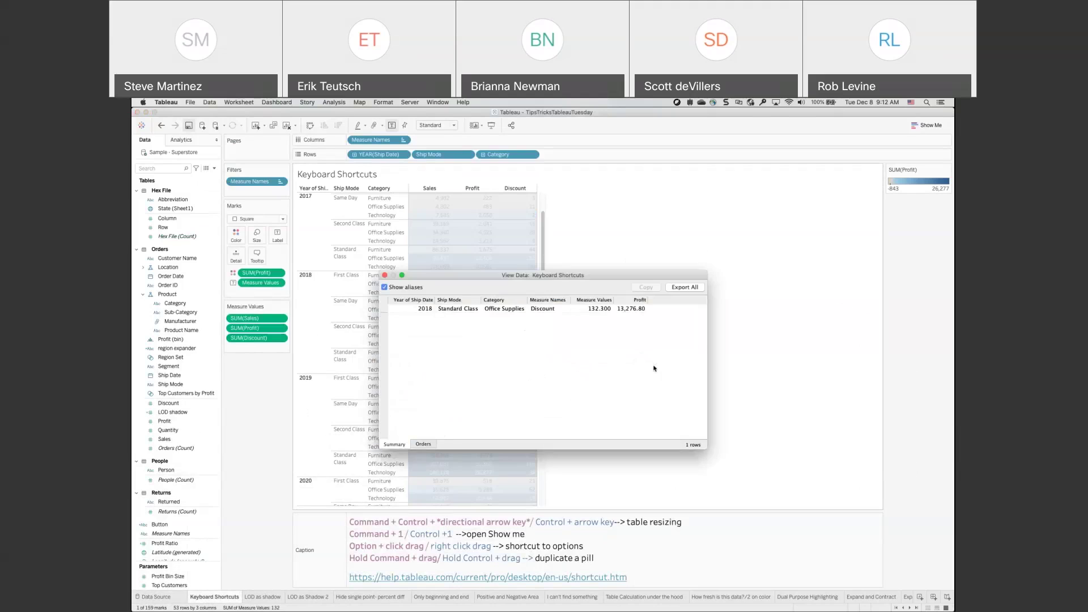
{"action": "left_click", "coordinate": [424, 443]}
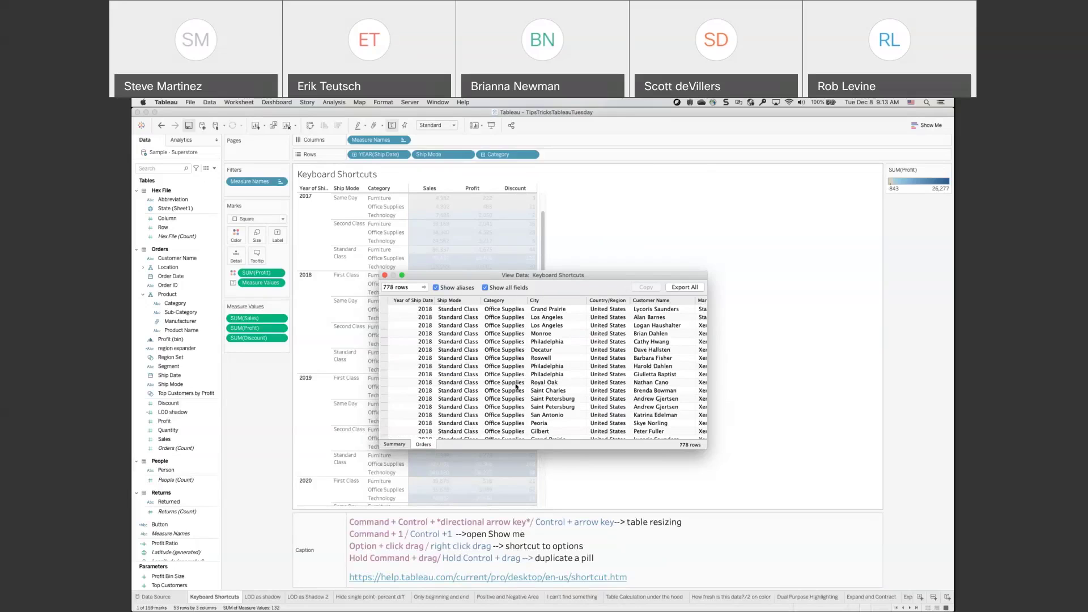
{"action": "scroll", "coordinate": [515, 386], "scroll_direction": "down", "scroll_amount": 10}
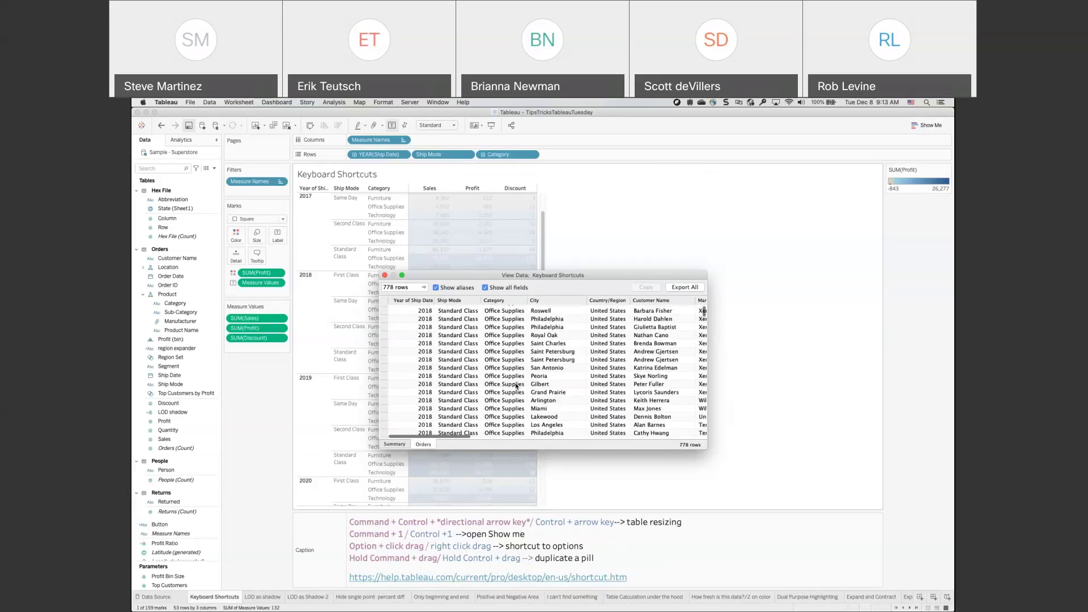
{"action": "scroll", "coordinate": [515, 386], "scroll_direction": "down", "scroll_amount": 5}
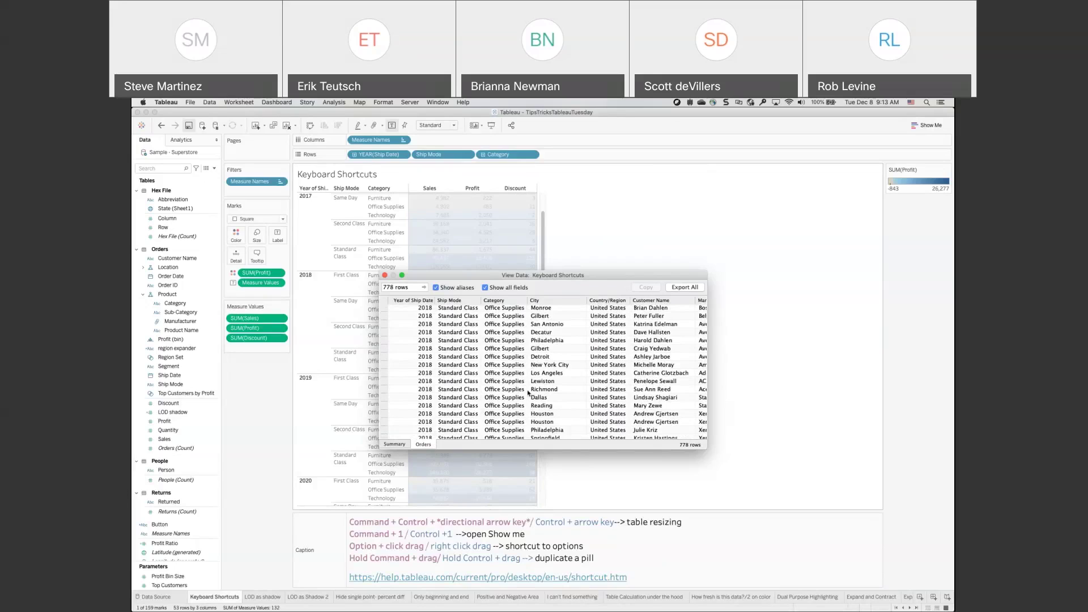
{"action": "left_click", "coordinate": [384, 275]}
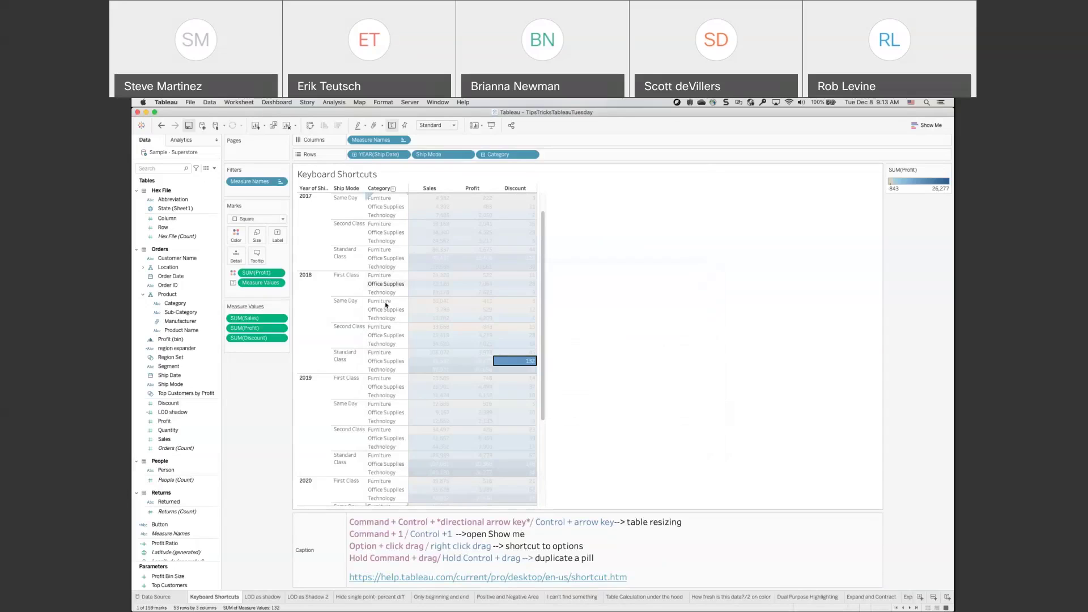
- Return to the data source page and add the data subset file from the Tableau Tuesday Tips and Tricks folder as a connection
{"action": "left_click", "coordinate": [180, 602]}
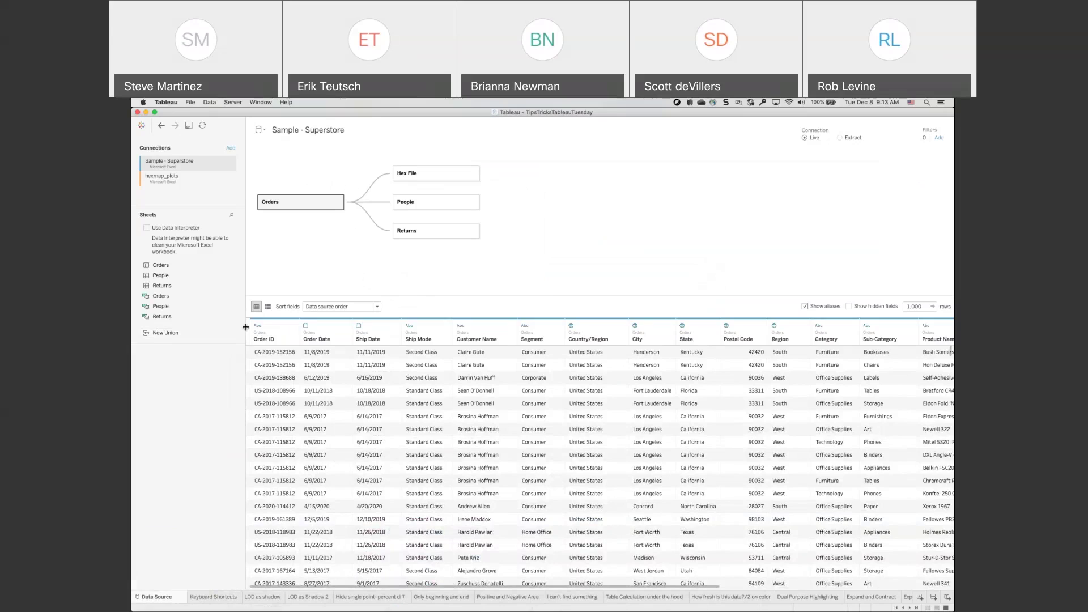
{"action": "left_click", "coordinate": [143, 126]}
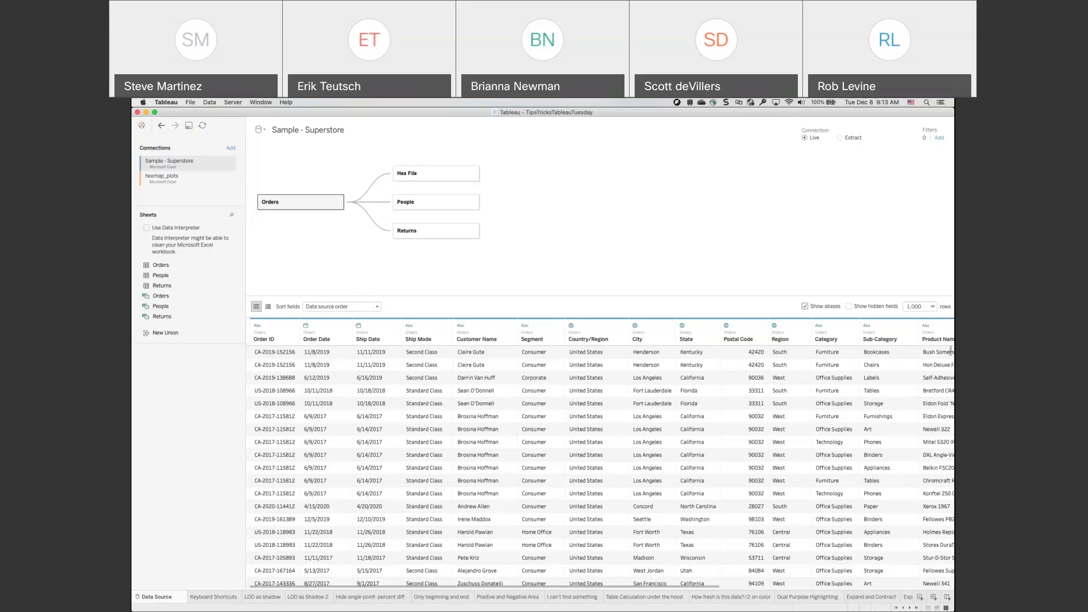
{"action": "key", "text": "super+Tab"}
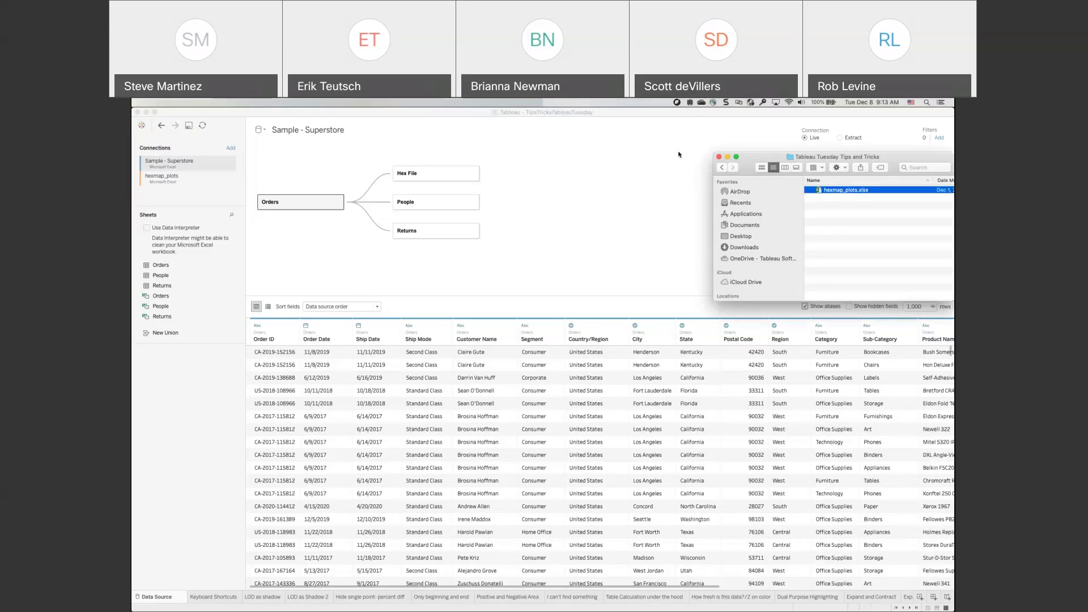
{"action": "left_click_drag", "start_coordinate": [777, 156], "coordinate": [680, 154]}
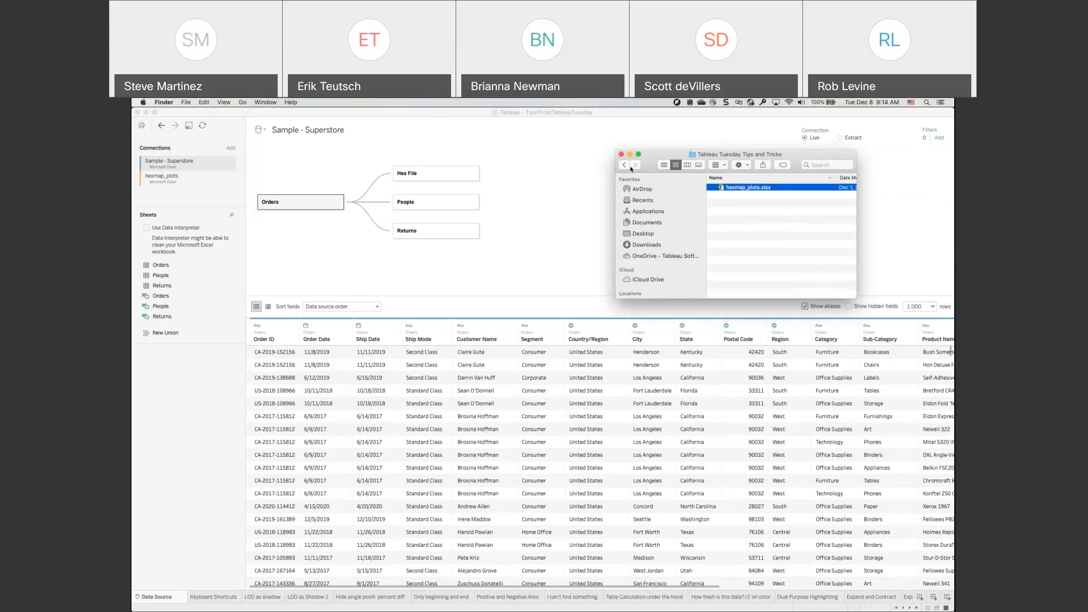
{"action": "left_click", "coordinate": [629, 166]}
{"action": "left_click", "coordinate": [753, 189]}
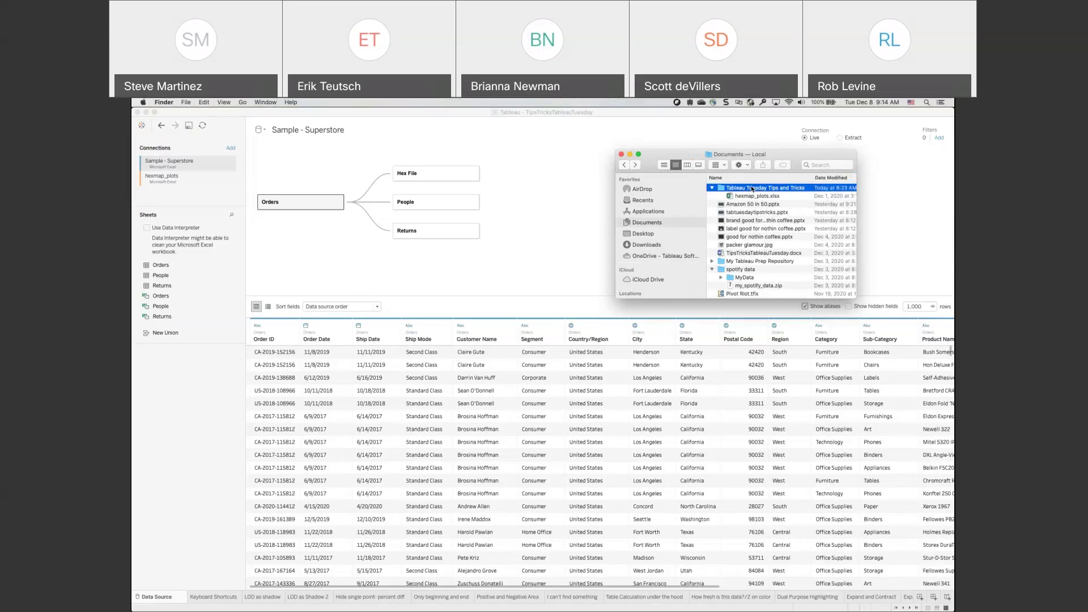
{"action": "double_click", "coordinate": [752, 190]}
{"action": "key", "text": "super+w"}
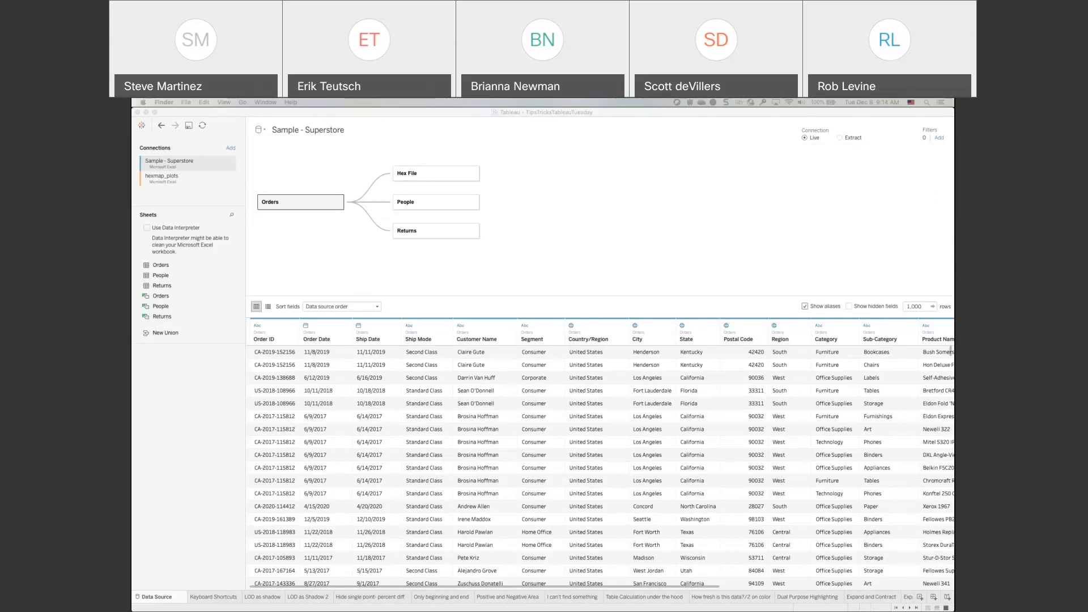
{"action": "left_click_drag", "start_coordinate": [670, 234], "coordinate": [671, 236]}
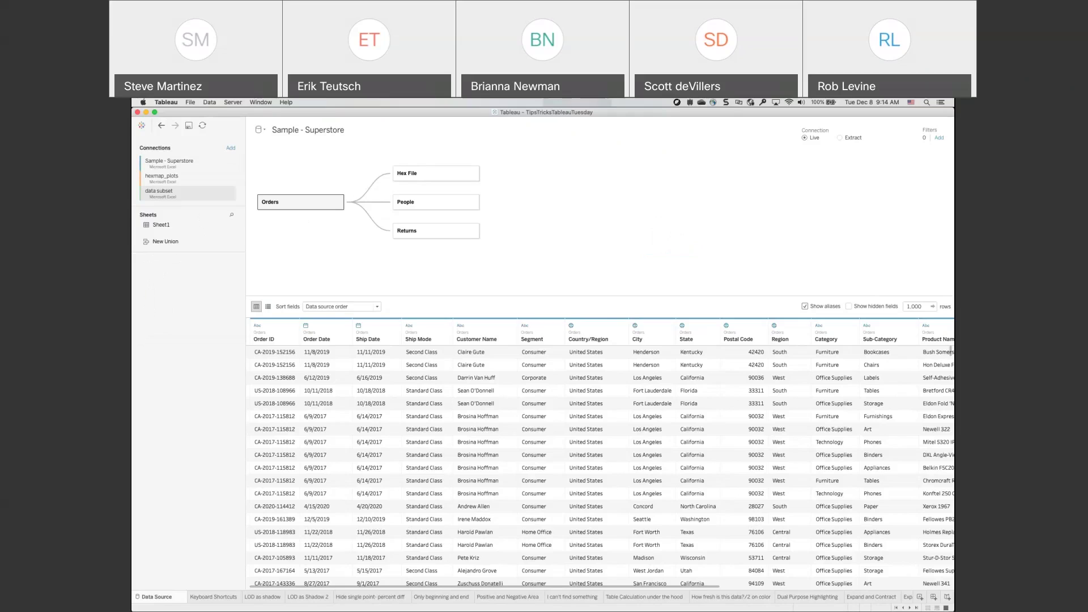
- Copy all cells of Sheet1 in the data subset workbook in Excel and paste them into the Tableau data source as a table
{"action": "left_click_drag", "start_coordinate": [955, 148], "coordinate": [814, 149]}
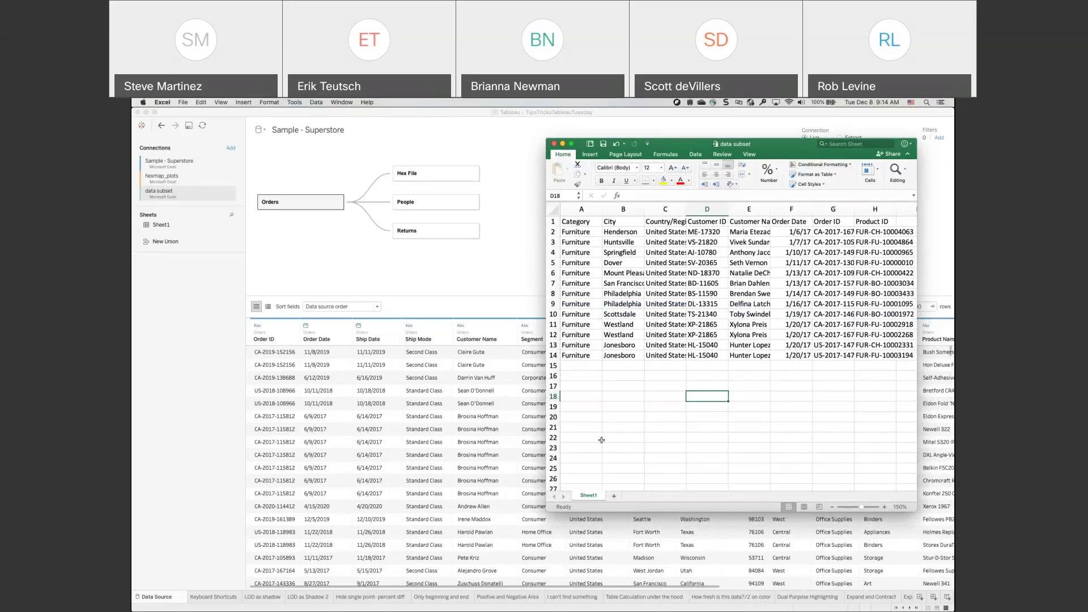
{"action": "left_click", "coordinate": [556, 211]}
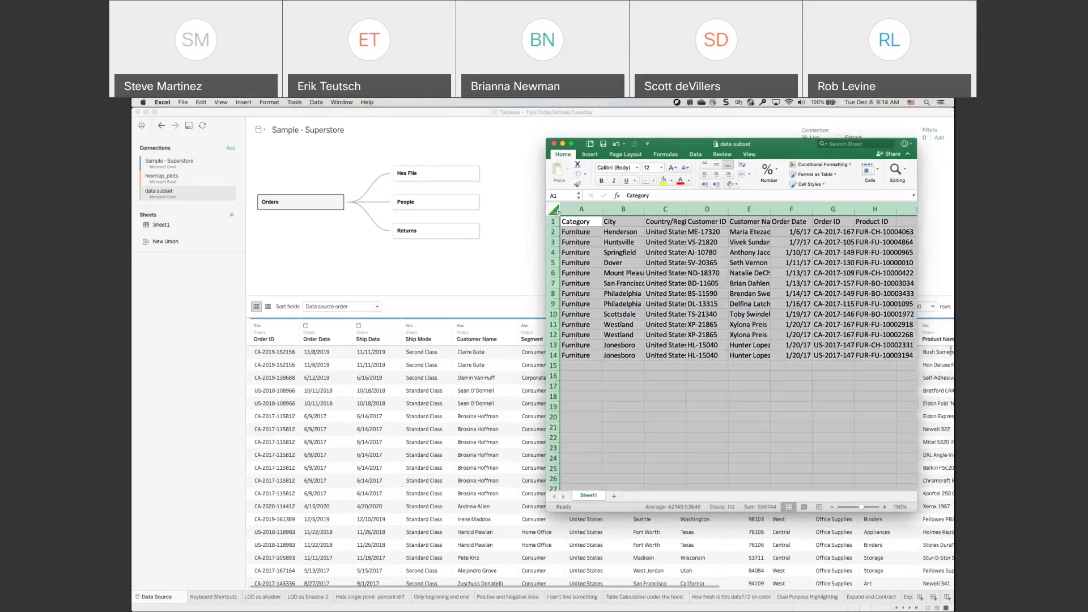
{"action": "key", "text": "super+c"}
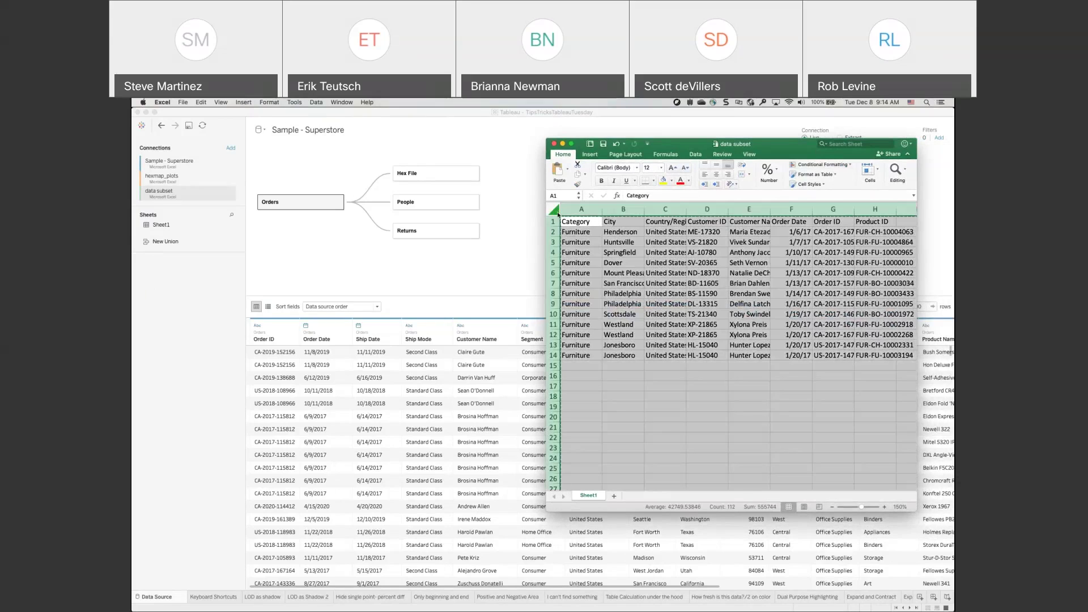
{"action": "left_click", "coordinate": [519, 254]}
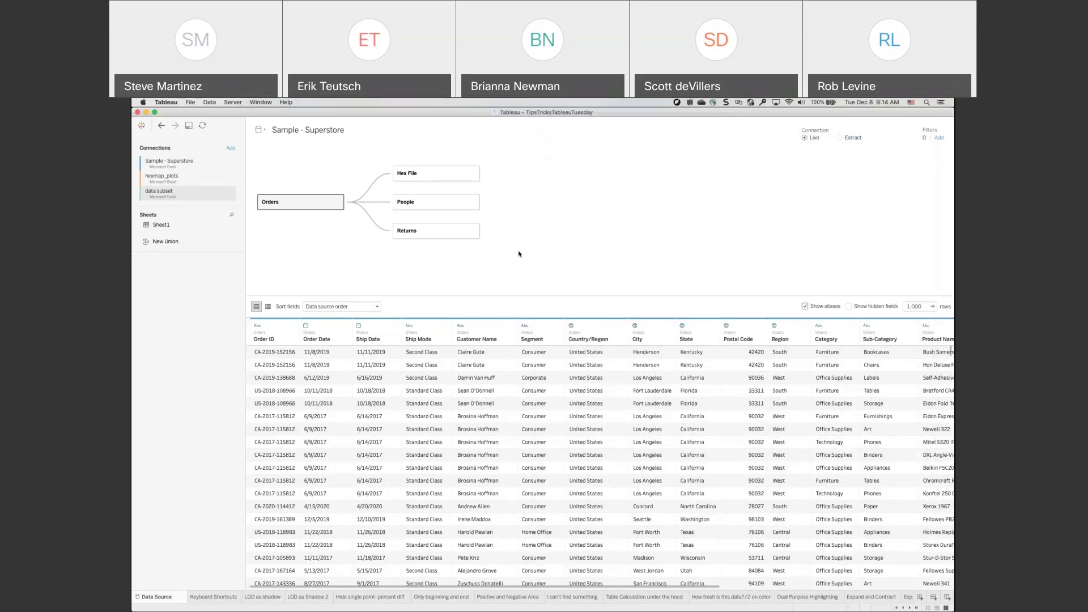
{"action": "key", "text": "super+v"}
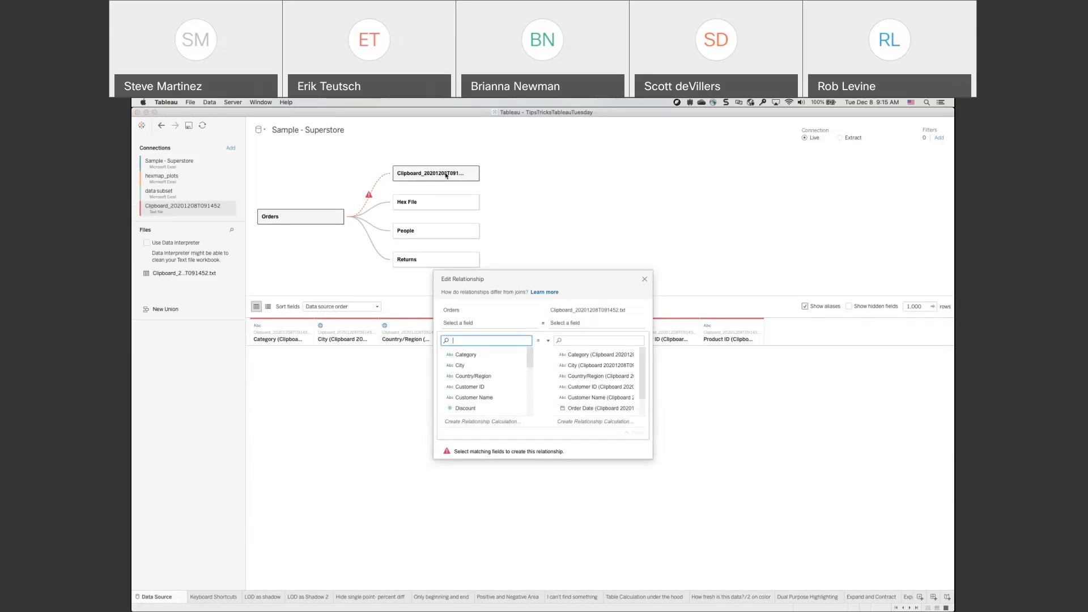
- Dismiss the relationship editor without matching fields and remove the pasted clipboard table from the data model
{"action": "scroll", "coordinate": [497, 361], "scroll_direction": "down", "scroll_amount": 1}
{"action": "scroll", "coordinate": [497, 361], "scroll_direction": "down", "scroll_amount": 2}
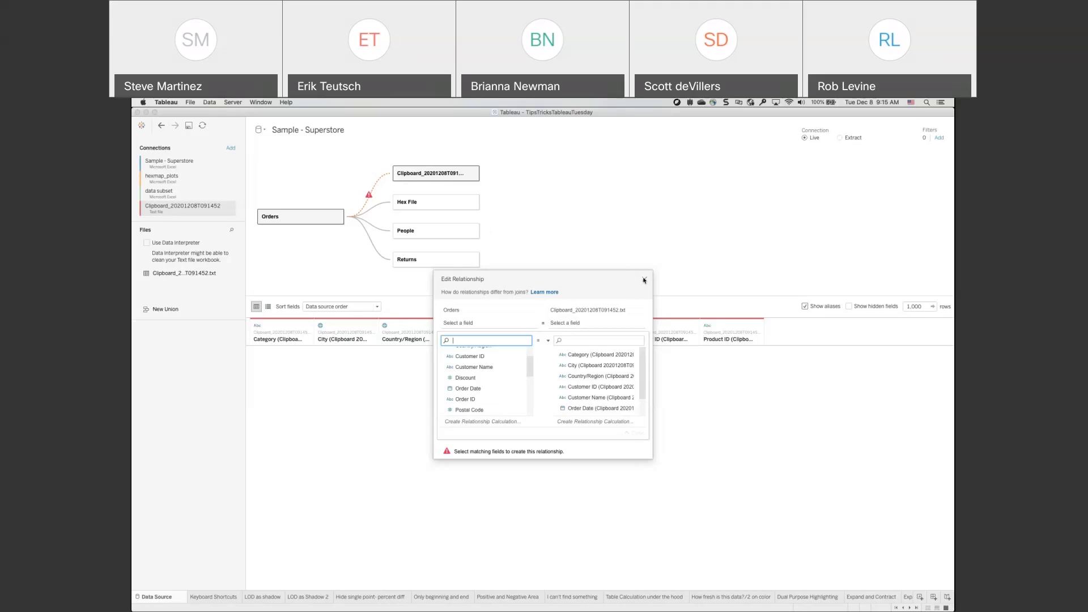
{"action": "left_click", "coordinate": [614, 243]}
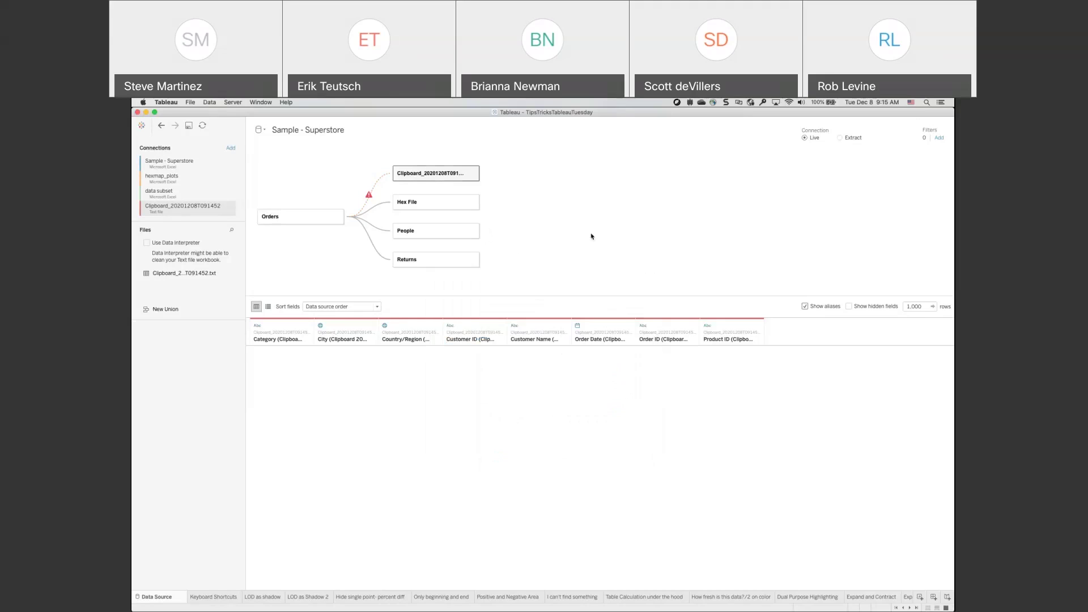
{"action": "left_click", "coordinate": [473, 174]}
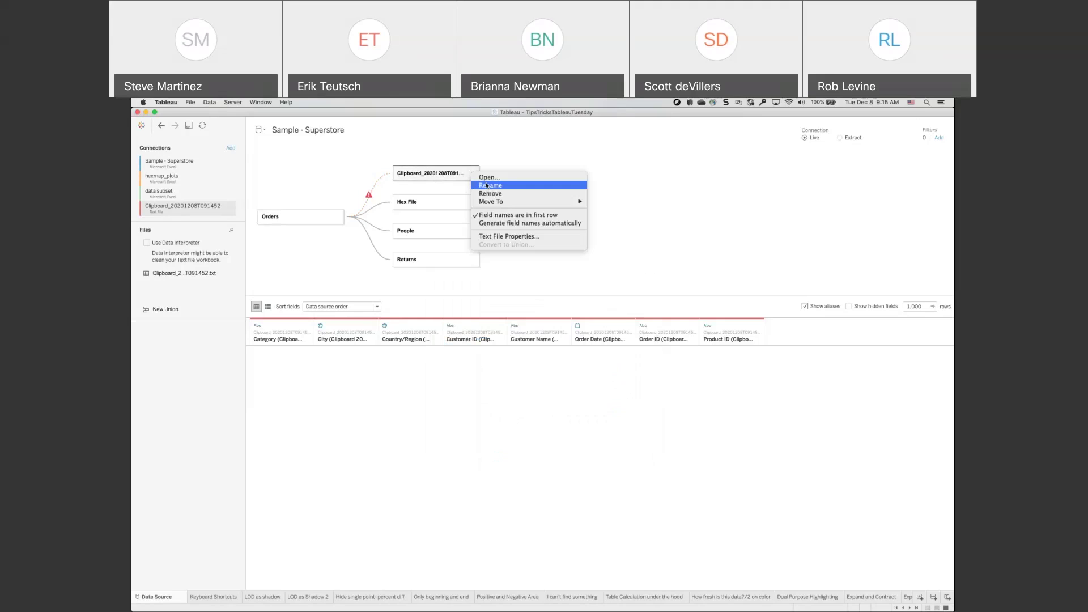
{"action": "left_click", "coordinate": [487, 194]}
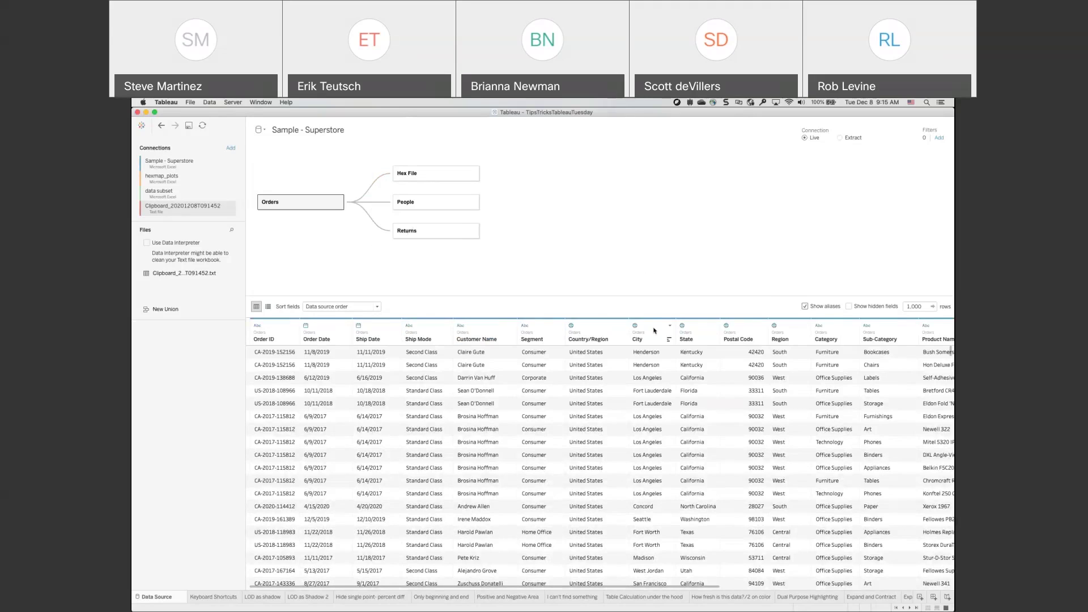
- View the aliases of the Product Name field in the Orders table and cancel without changes
{"action": "left_click", "coordinate": [943, 334]}
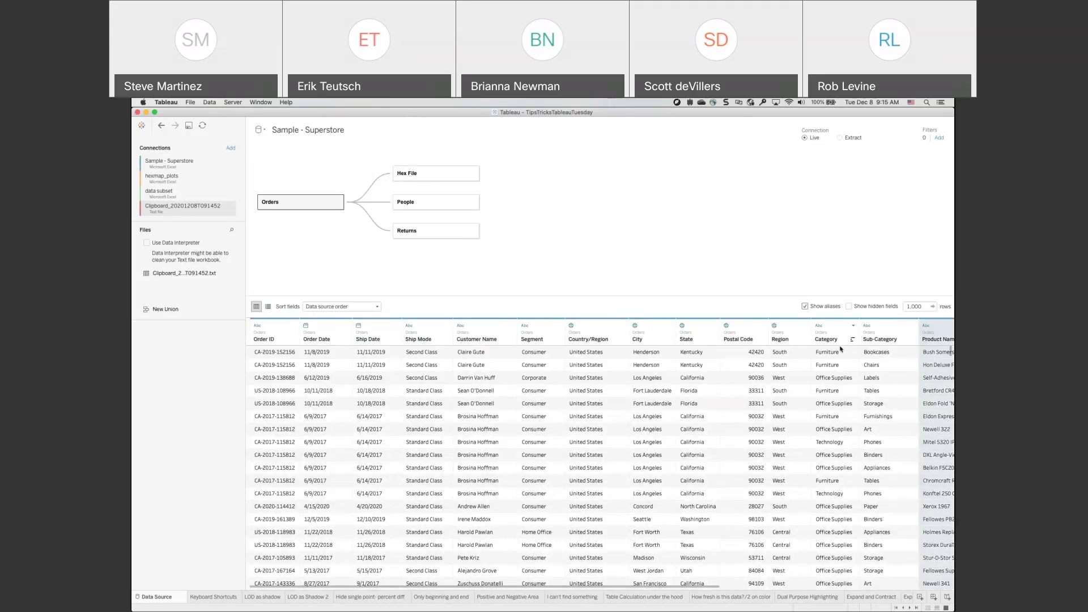
{"action": "scroll", "coordinate": [755, 398], "scroll_direction": "right", "scroll_amount": 6}
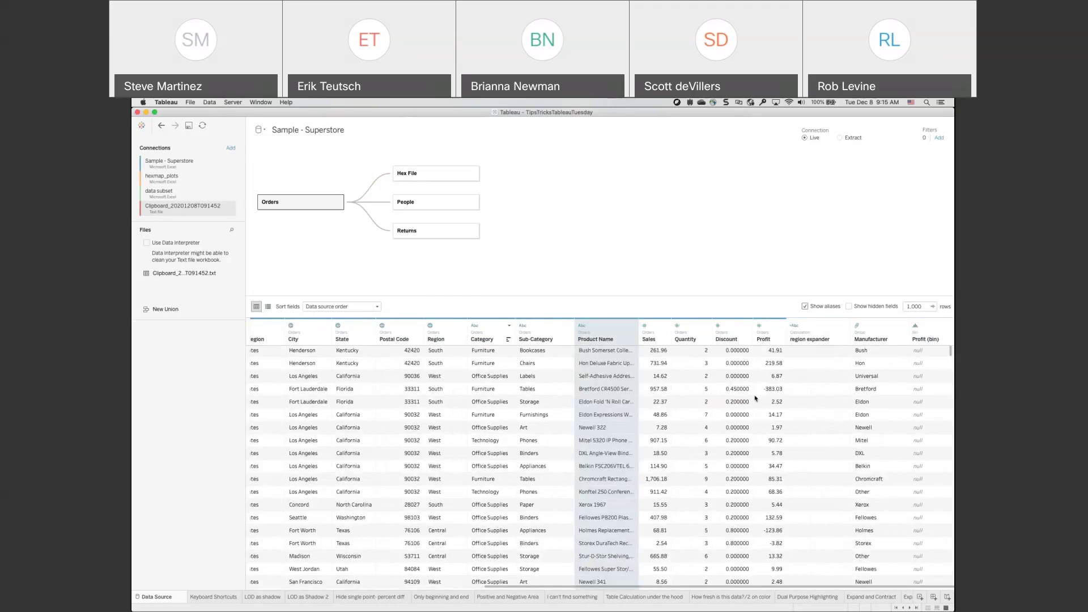
{"action": "left_click", "coordinate": [633, 326]}
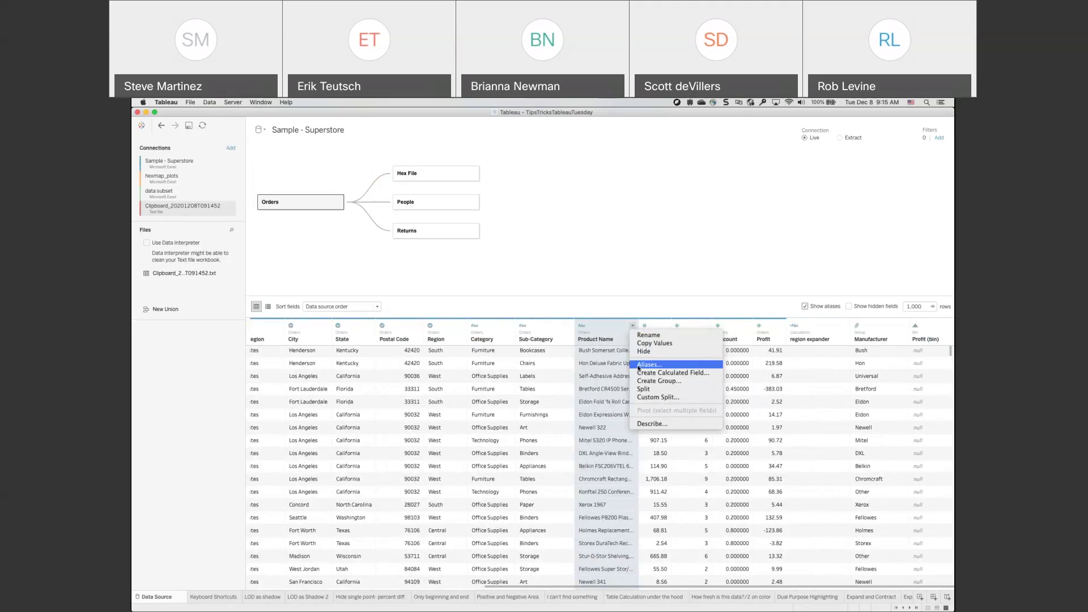
{"action": "left_click", "coordinate": [639, 366]}
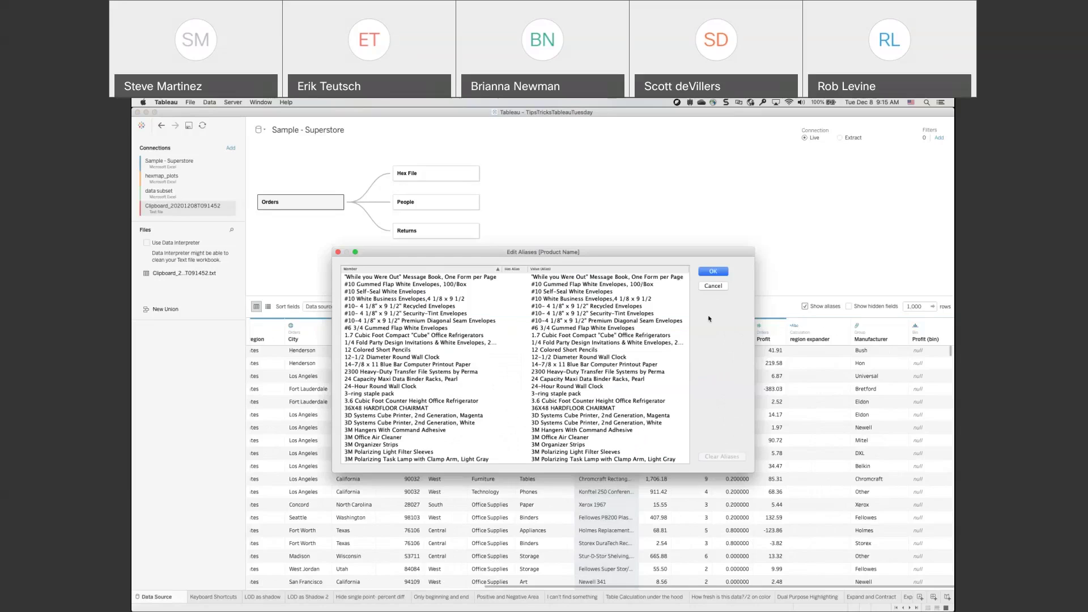
{"action": "left_click", "coordinate": [714, 286]}
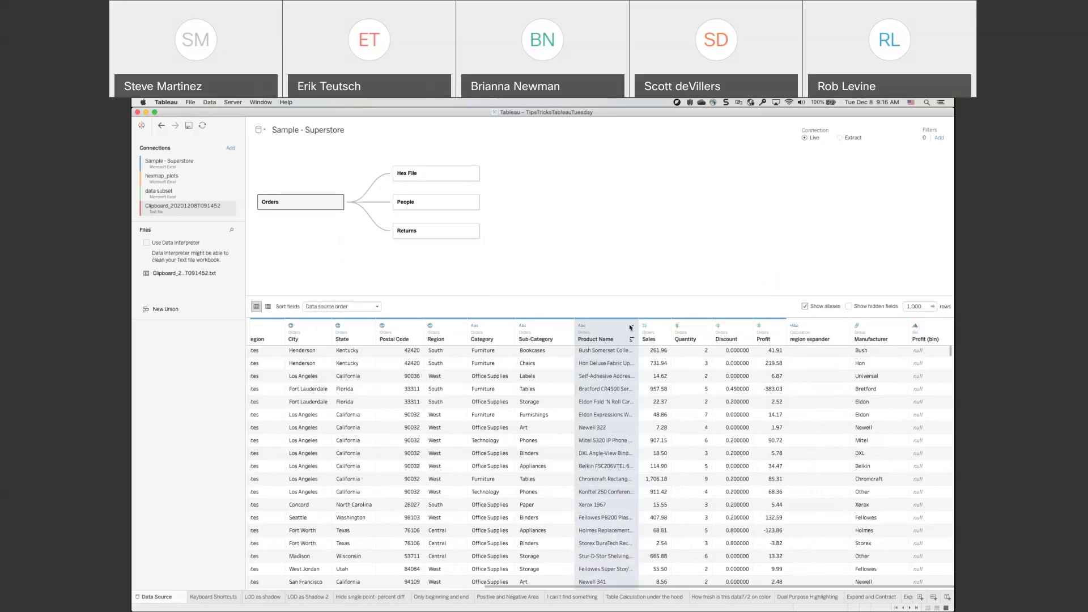
- Open the aliases of the Product Name field and set the alias of 3-ring staple pack to "2 ring staple pack"
{"action": "left_click", "coordinate": [631, 327]}
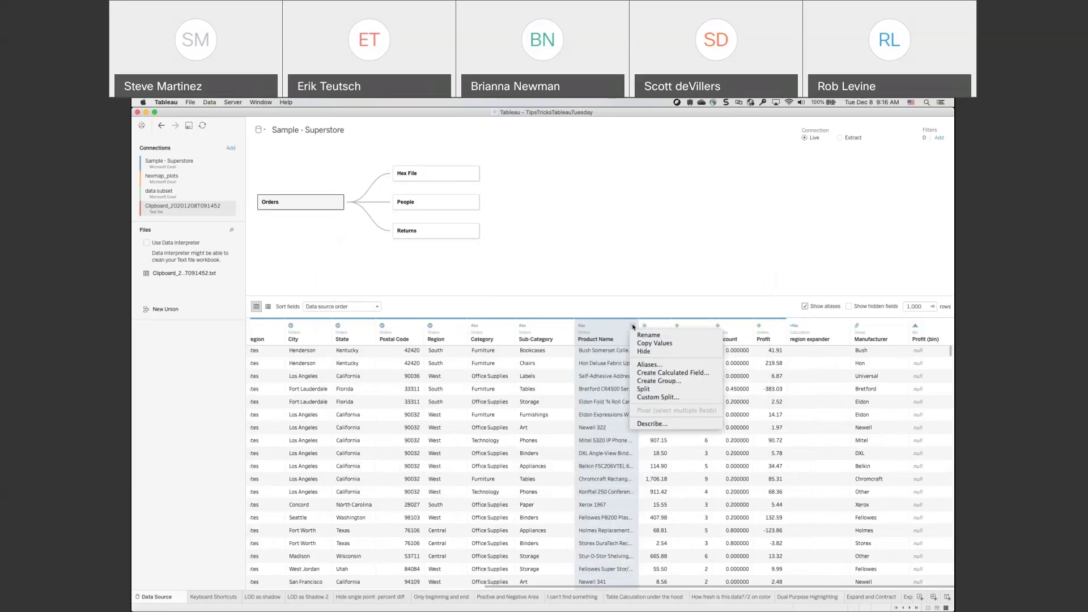
{"action": "left_click", "coordinate": [676, 366]}
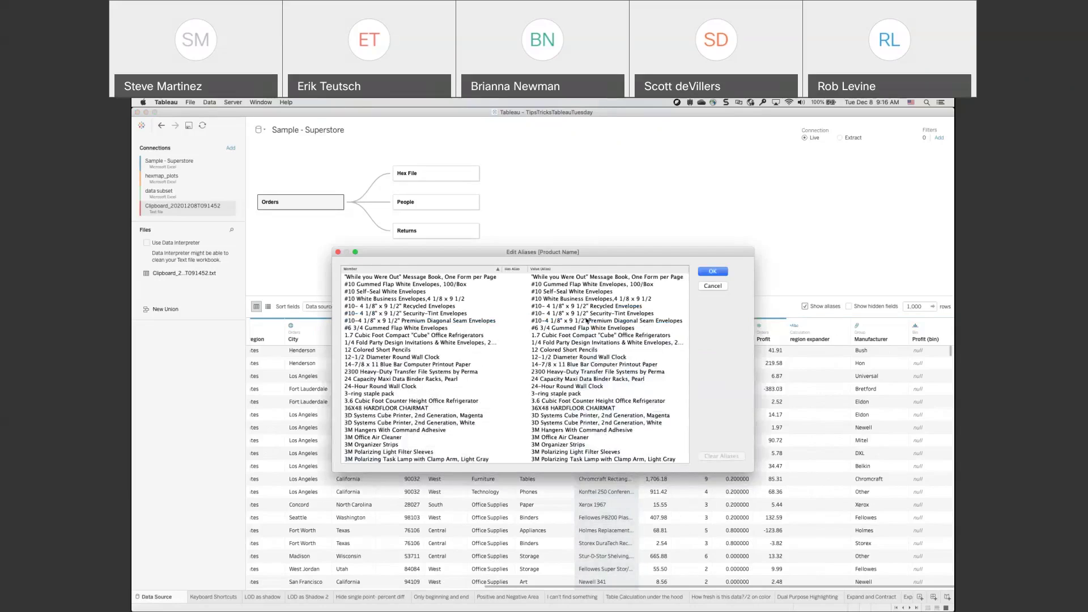
{"action": "scroll", "coordinate": [586, 320], "scroll_direction": "down", "scroll_amount": 5}
{"action": "scroll", "coordinate": [587, 321], "scroll_direction": "down", "scroll_amount": 2}
{"action": "scroll", "coordinate": [578, 319], "scroll_direction": "up", "scroll_amount": 2}
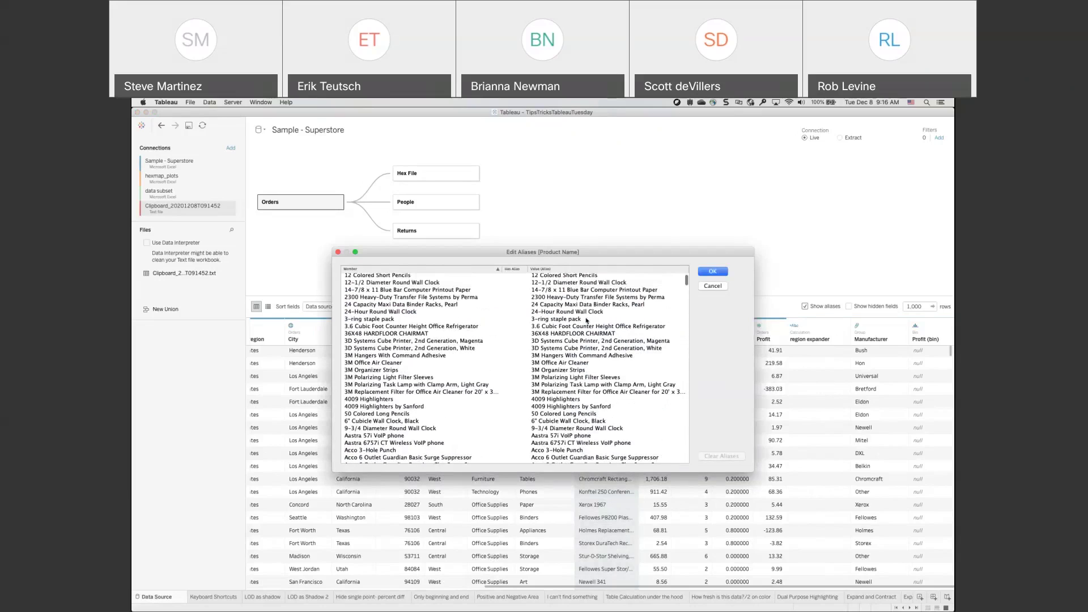
{"action": "double_click", "coordinate": [574, 321]}
{"action": "type", "text": "2 ring staple "}
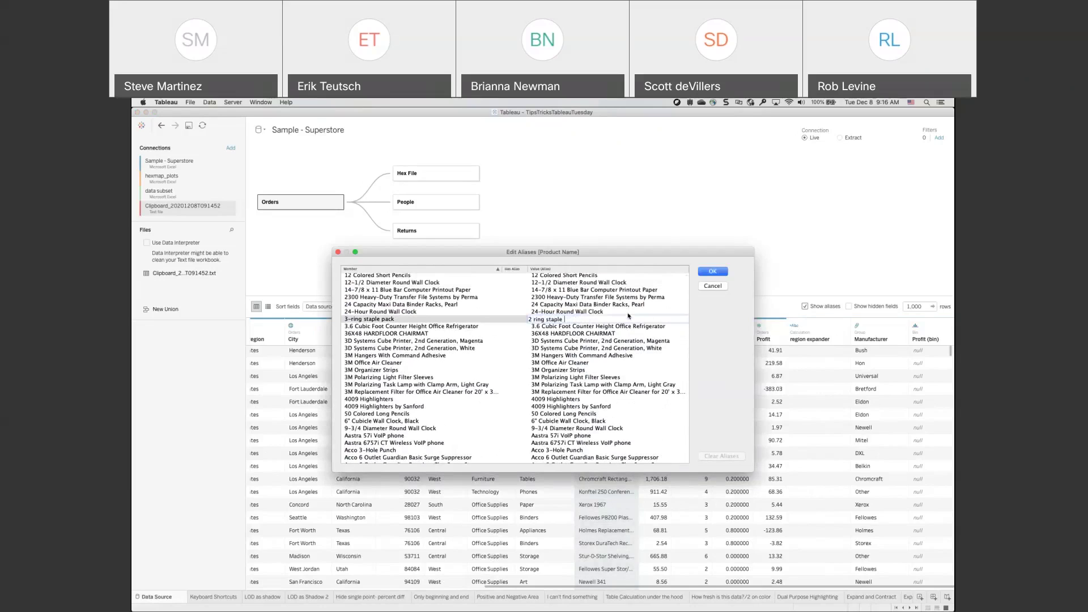
{"action": "type", "text": "pack"}
{"action": "left_click", "coordinate": [616, 341]}
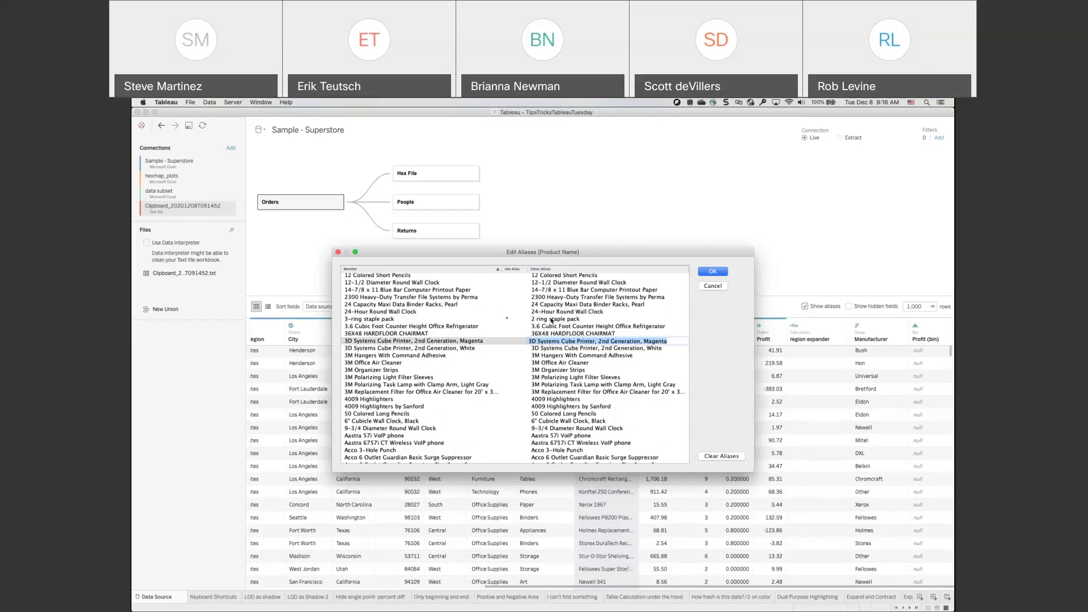
{"action": "left_click", "coordinate": [552, 320]}
{"action": "left_click", "coordinate": [552, 319]}
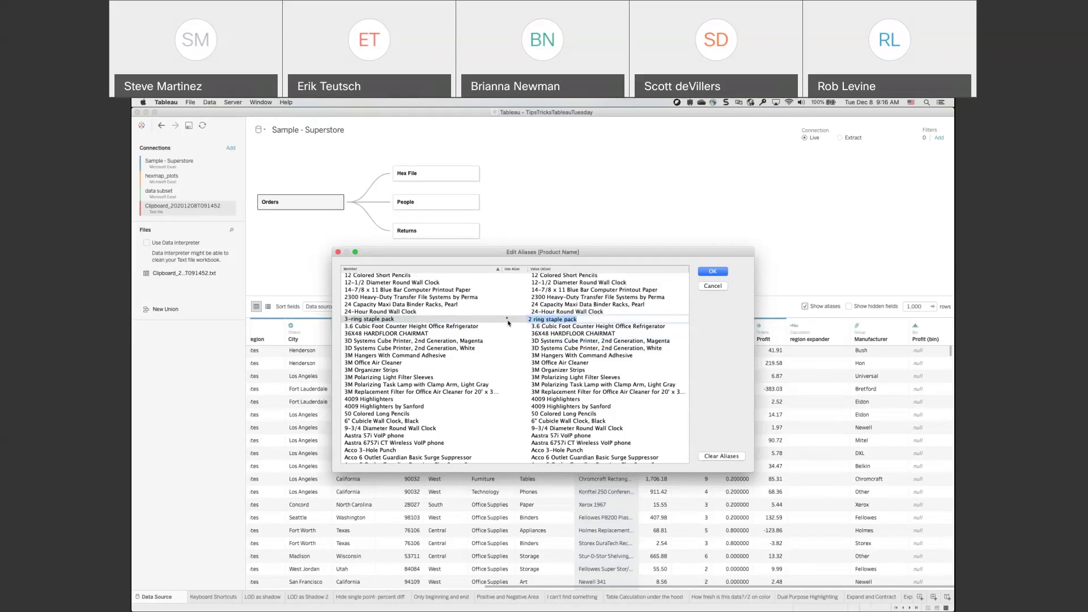
- Clear all aliases of the Product Name field and accept the alias settings
{"action": "scroll", "coordinate": [656, 361], "scroll_direction": "down", "scroll_amount": 1}
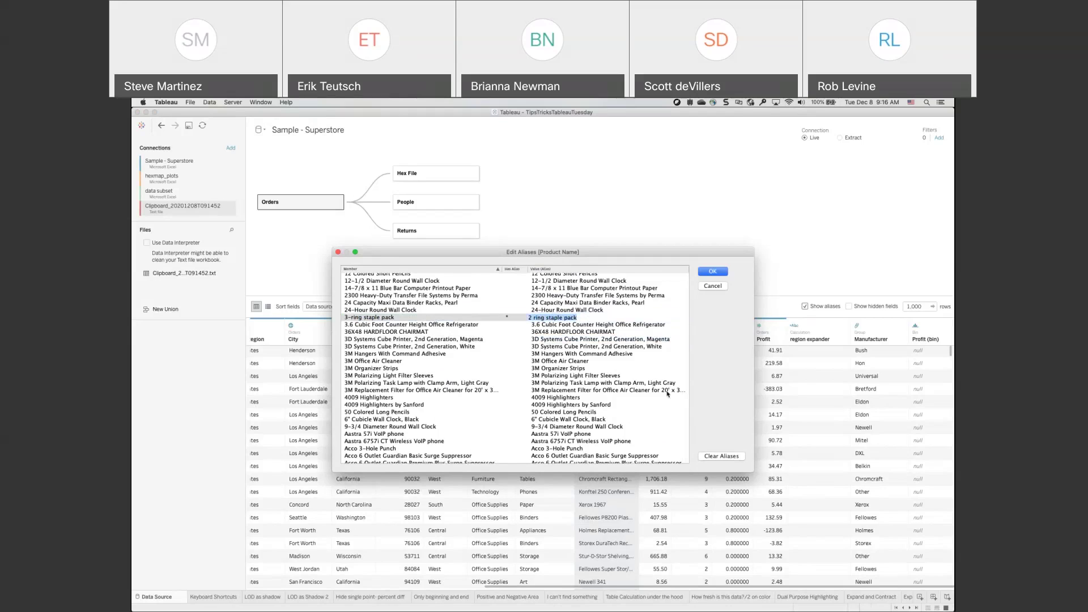
{"action": "scroll", "coordinate": [668, 393], "scroll_direction": "down", "scroll_amount": 2}
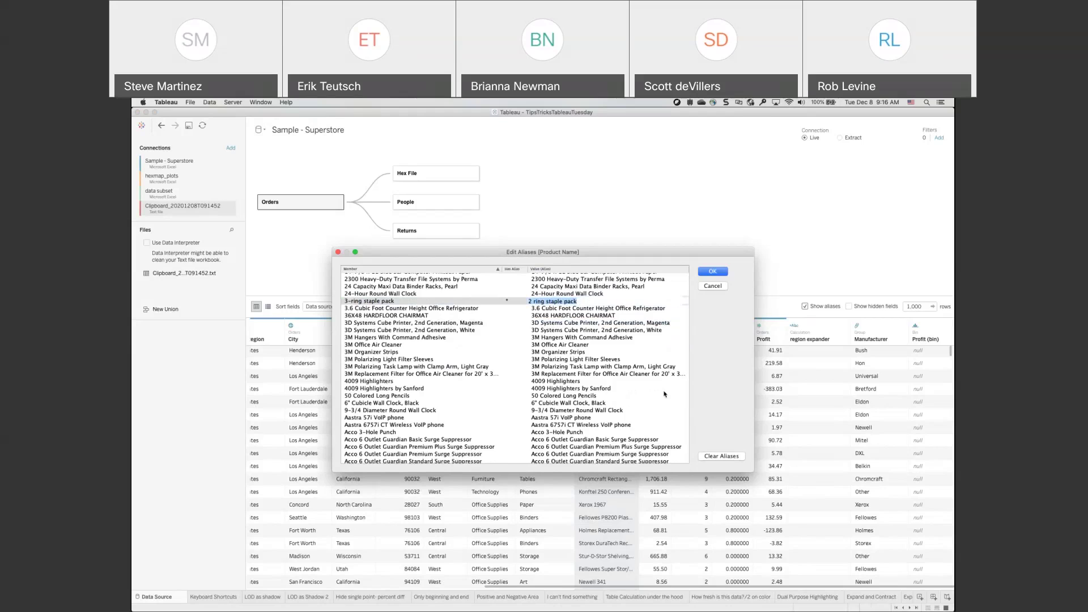
{"action": "left_click", "coordinate": [728, 456]}
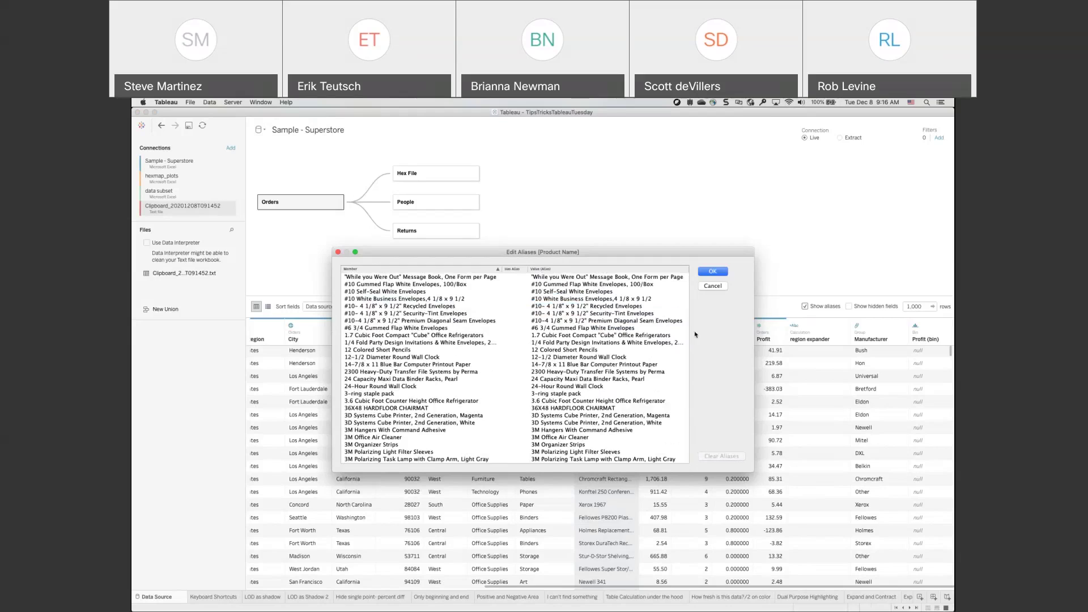
{"action": "left_click", "coordinate": [712, 271]}
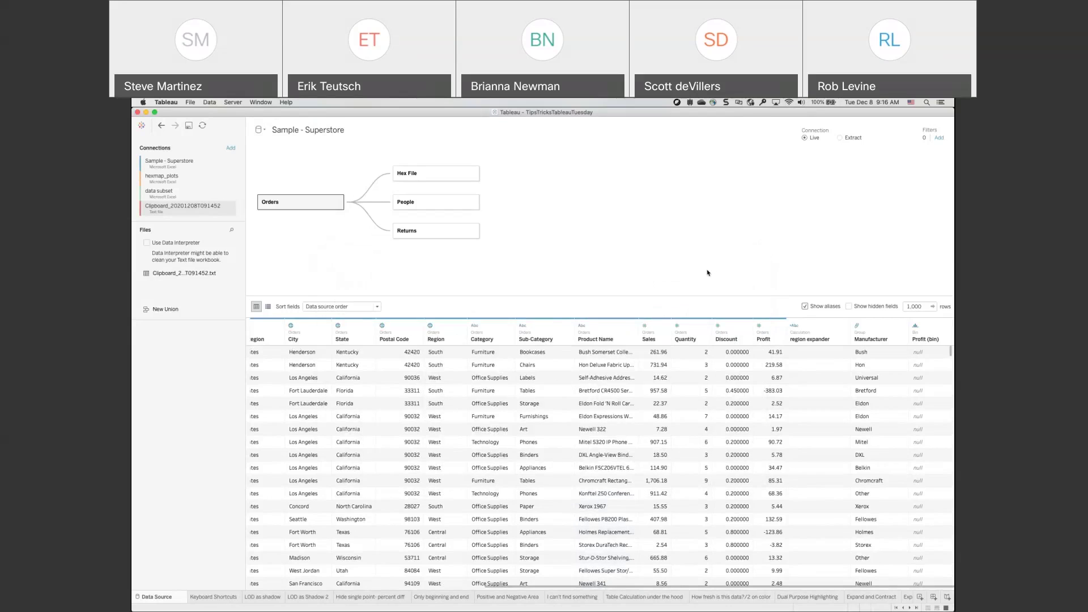
- Open the Keyboard Shortcuts worksheet, deselect the highlighted mark, and widen the table's columns in several increments
{"action": "left_click", "coordinate": [219, 598]}
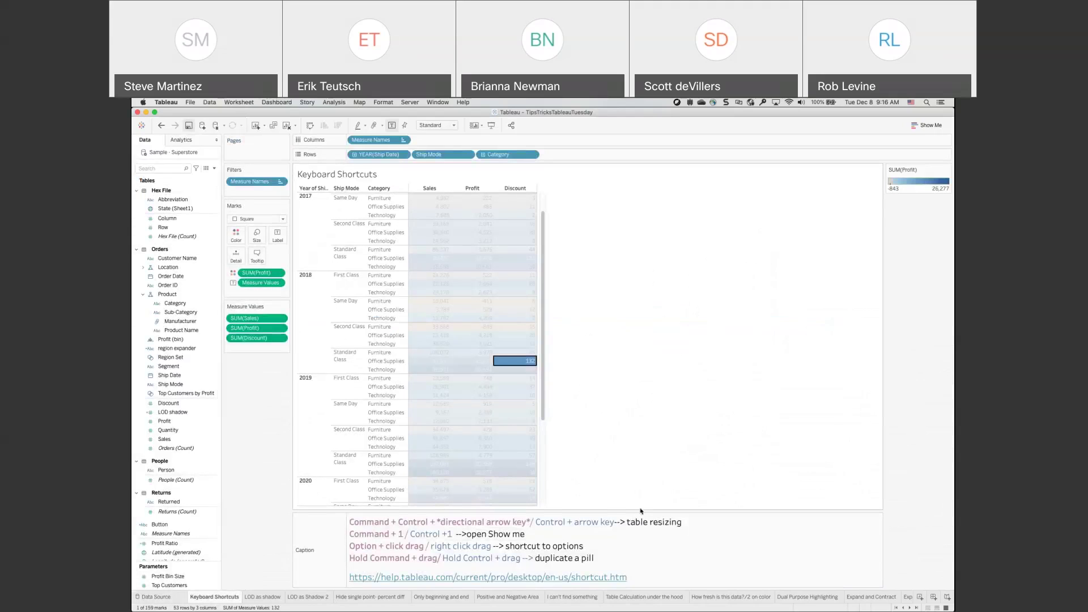
{"action": "left_click", "coordinate": [646, 463]}
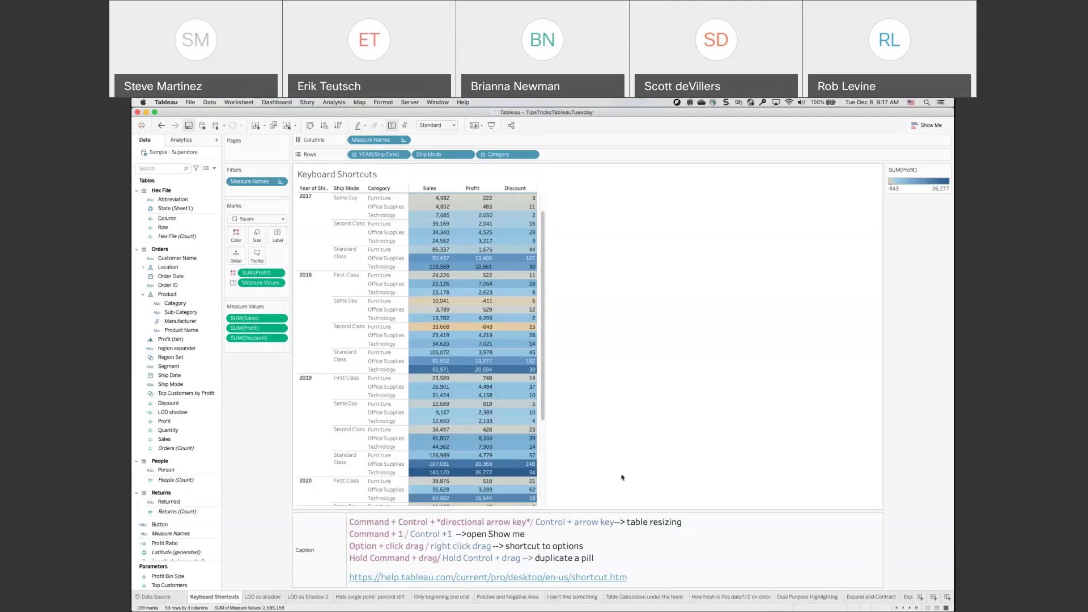
{"action": "key", "text": "ctrl+super+Right"}
{"action": "key", "text": "ctrl+super+Right"}
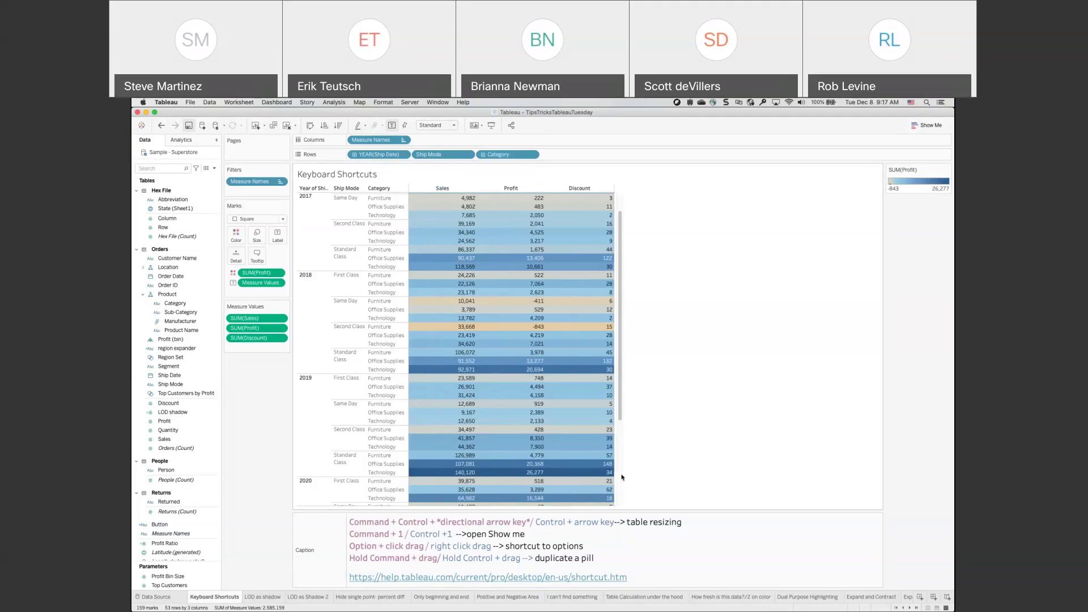
{"action": "key", "text": "ctrl+super+Right"}
{"action": "key", "text": "ctrl+super+Right"}
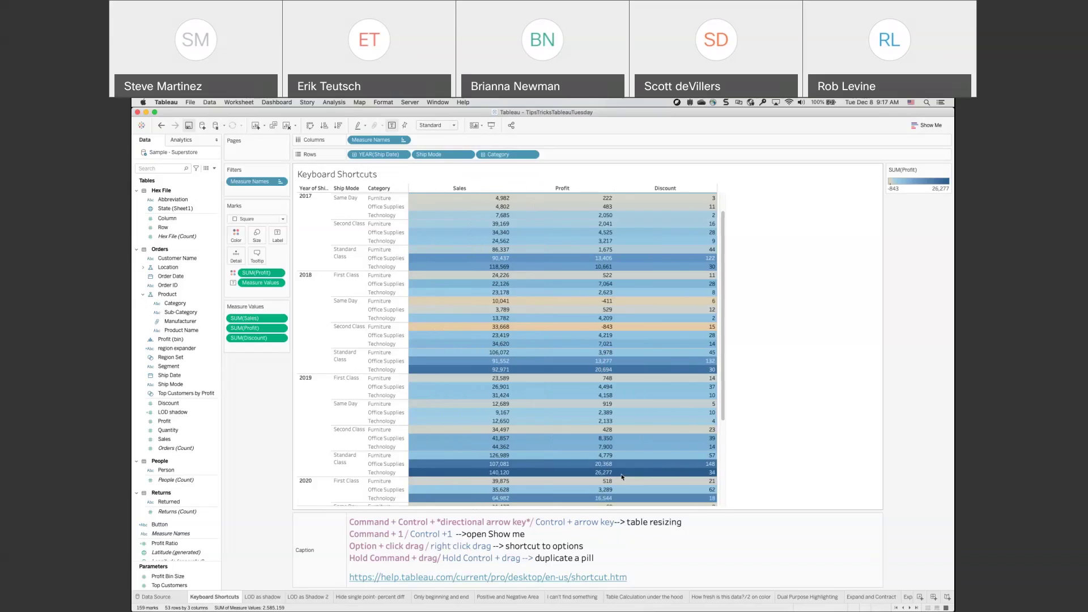
- Try taller and shorter row heights, leaving the rows one increment taller, and narrow the table's columns
{"action": "key", "text": "ctrl+super+Down"}
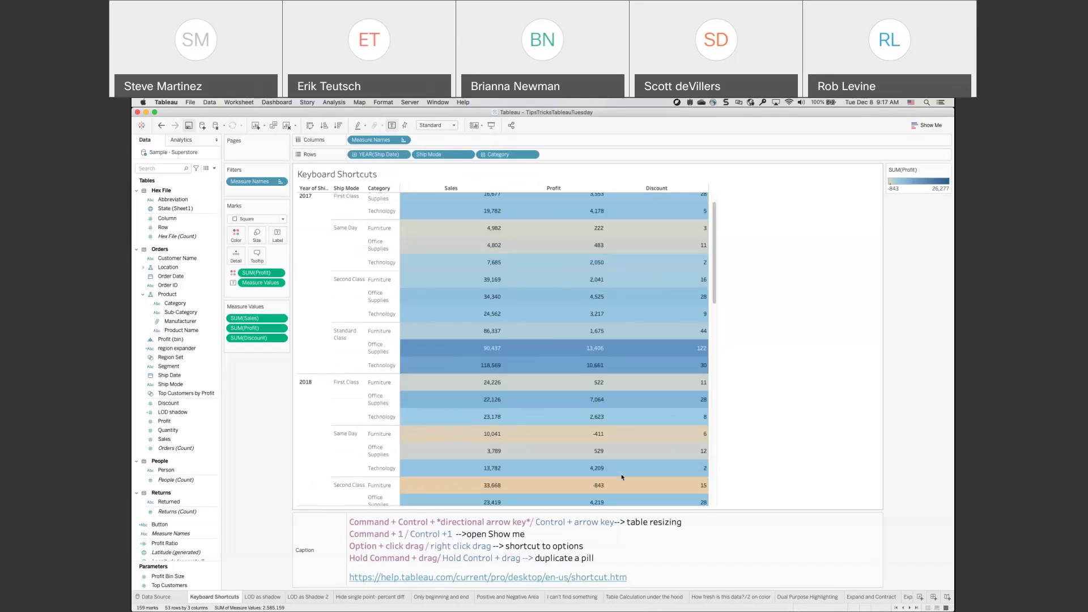
{"action": "key", "text": "ctrl+super+Down"}
{"action": "key", "text": "ctrl+super+Down"}
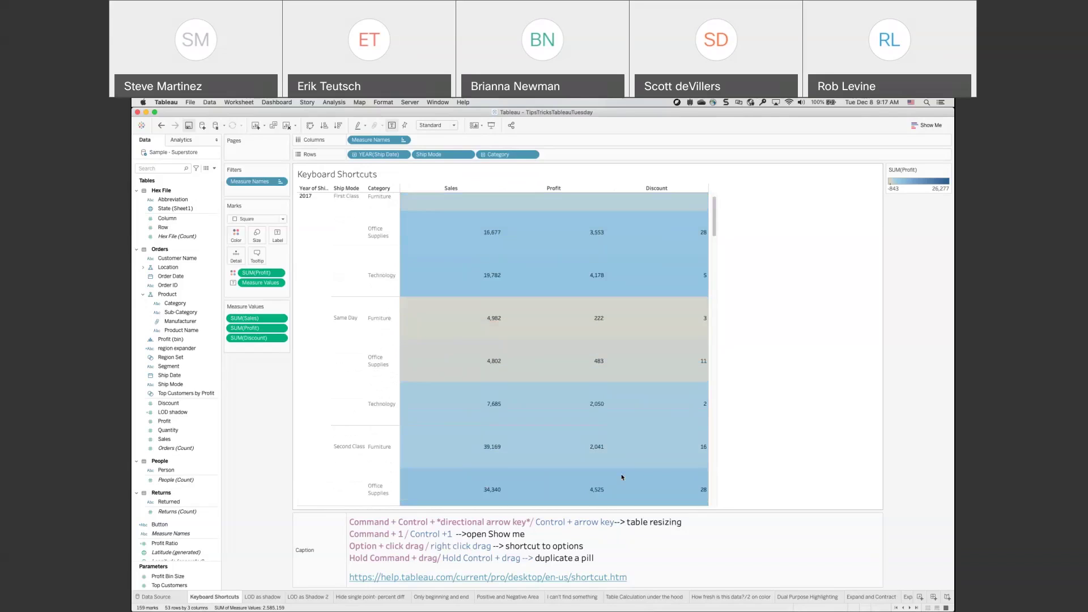
{"action": "key", "text": "ctrl+super+Up"}
{"action": "key", "text": "ctrl+super+Up"}
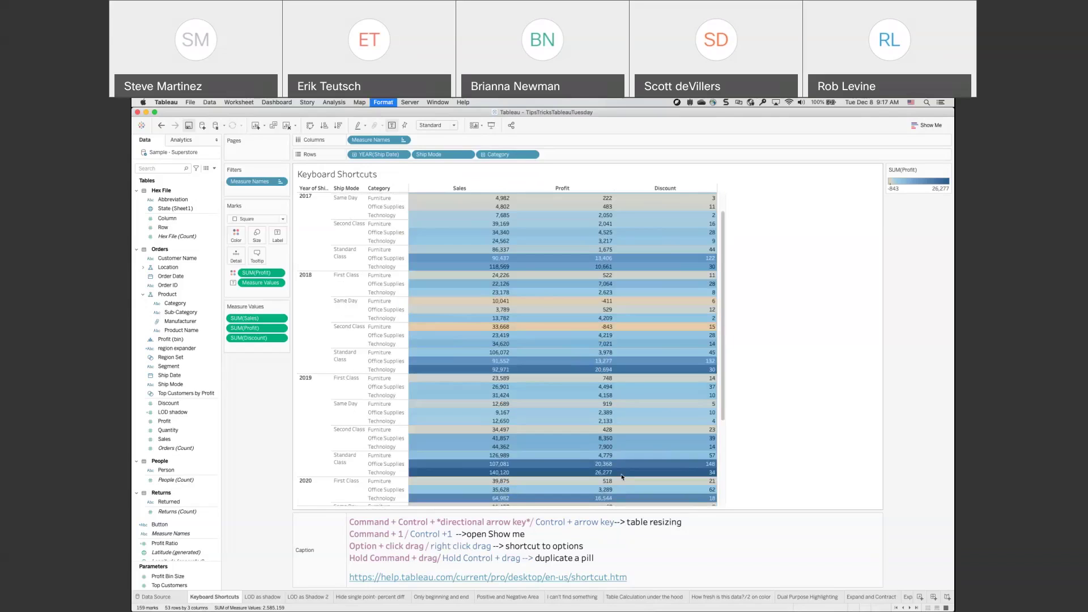
{"action": "key", "text": "ctrl+super+Down"}
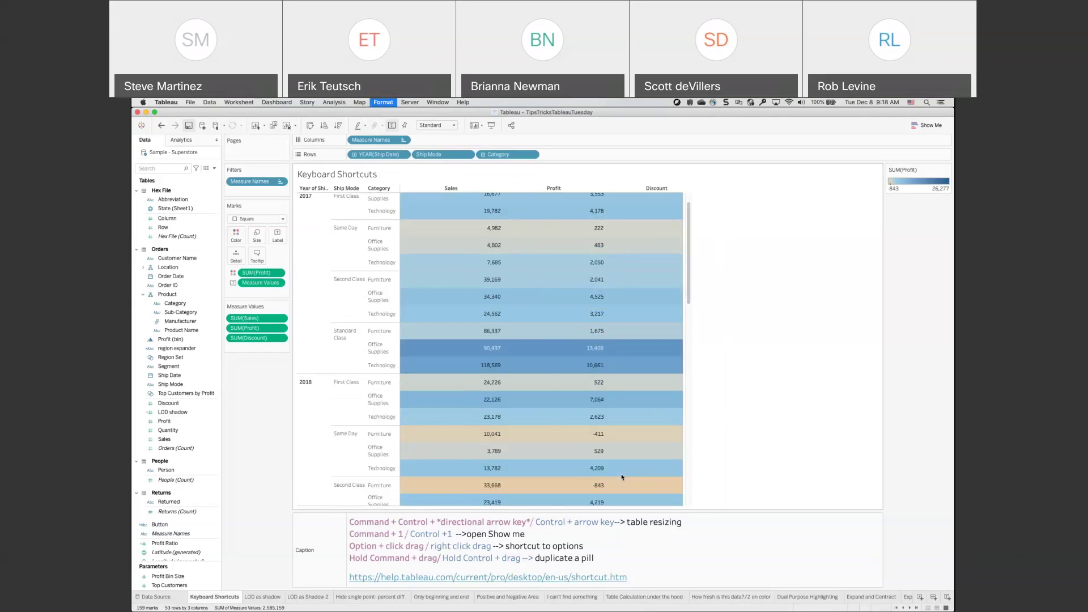
{"action": "key", "text": "ctrl+super+Left"}
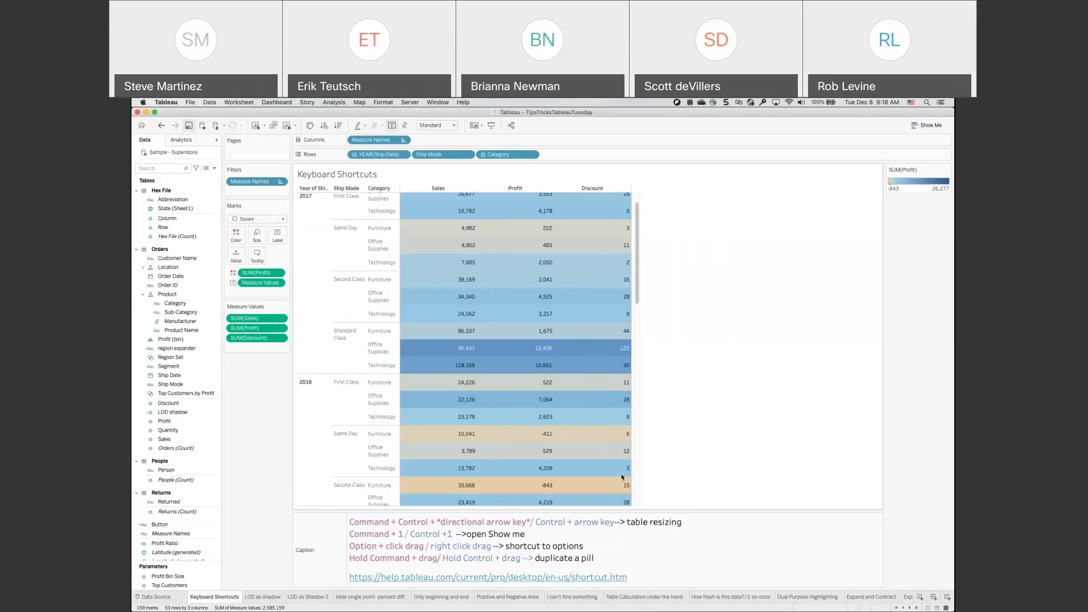
- Display the Show Me chart options and hide them again
{"action": "key", "text": "super+1"}
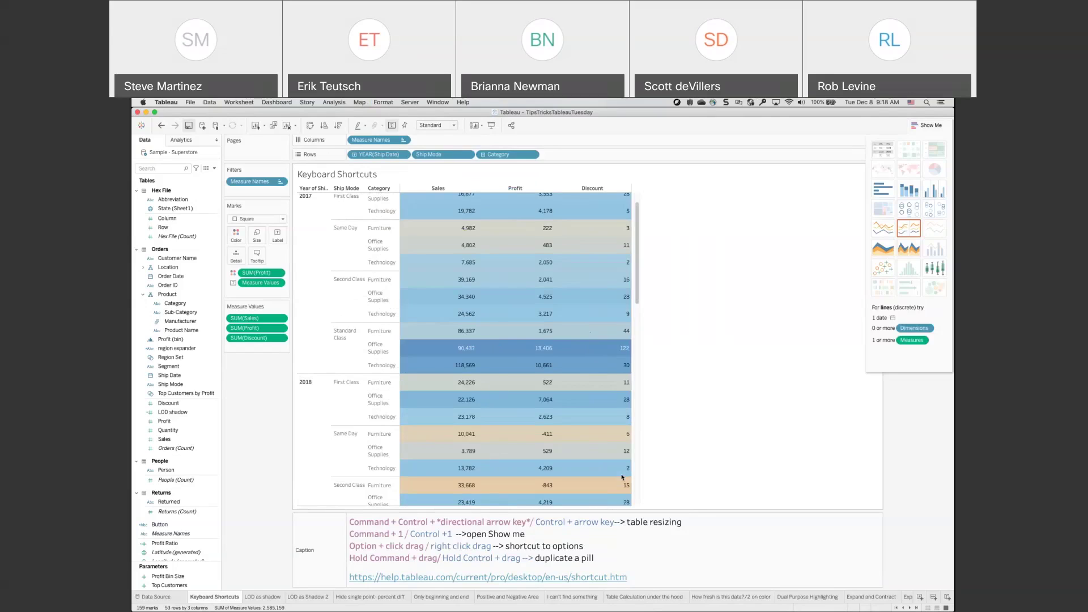
{"action": "key", "text": "super+1"}
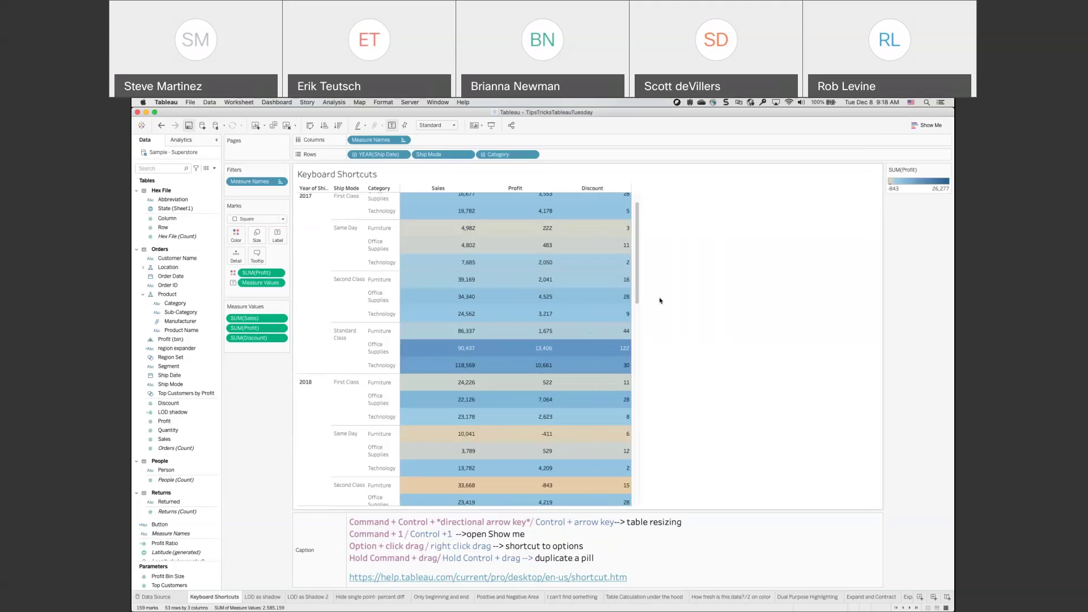
- Bring up the Drop Field options for placing Order Date on Rows, and cancel without adding a field
{"action": "left_click", "coordinate": [169, 277]}
{"action": "left_click_drag", "start_coordinate": [168, 278], "coordinate": [566, 157]}
{"action": "left_click_drag", "start_coordinate": [567, 157], "coordinate": [566, 157]}
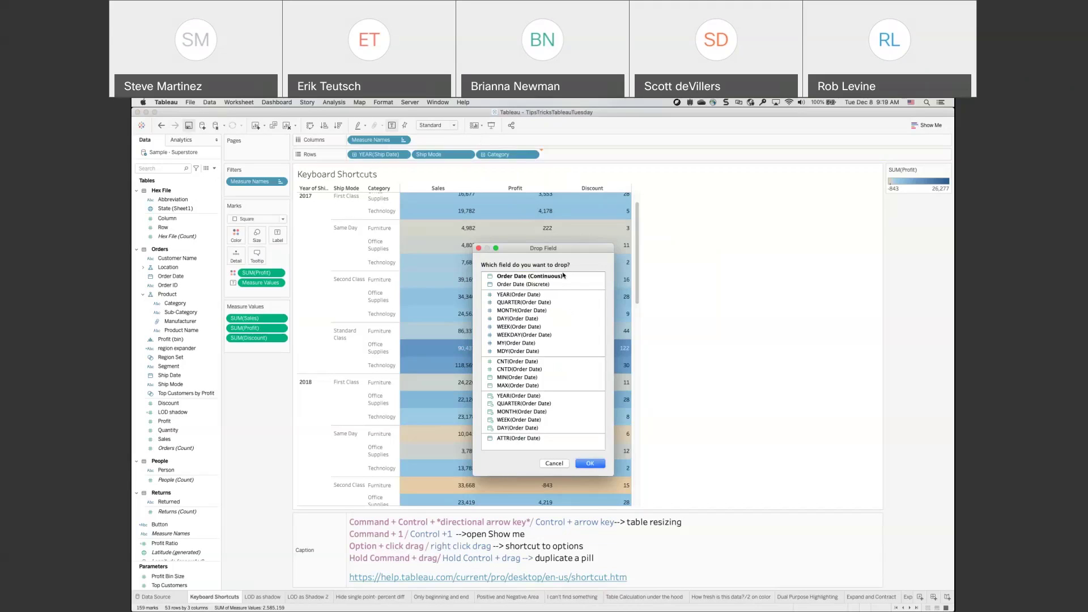
{"action": "left_click", "coordinate": [555, 464]}
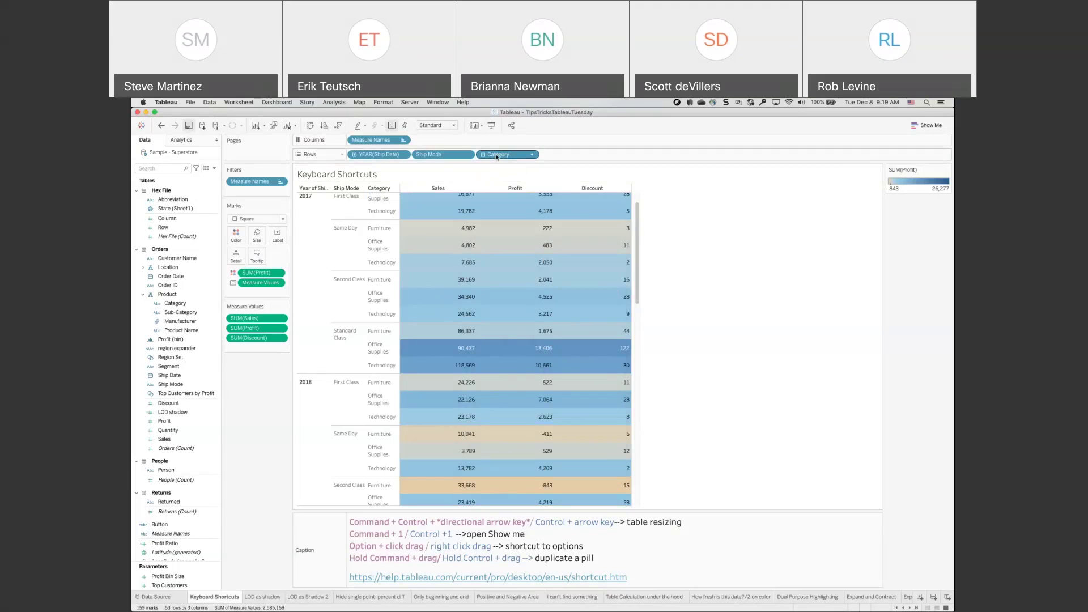
- Duplicate the Category pill twice on the Rows shelf and remove both copies again
{"action": "left_click_drag", "start_coordinate": [496, 157], "coordinate": [570, 156]}
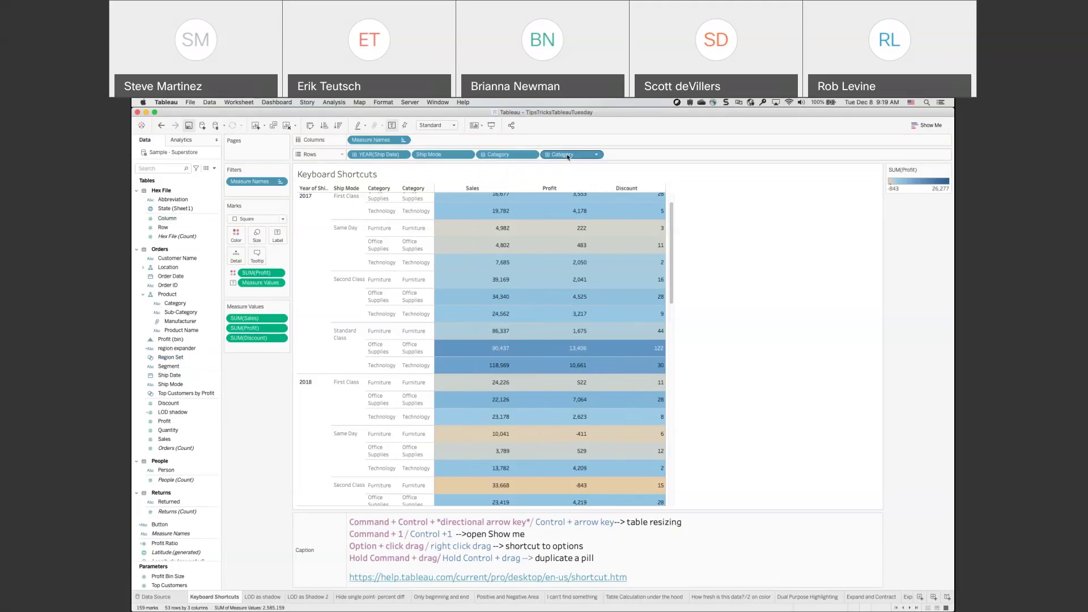
{"action": "left_click_drag", "start_coordinate": [568, 157], "coordinate": [635, 158]}
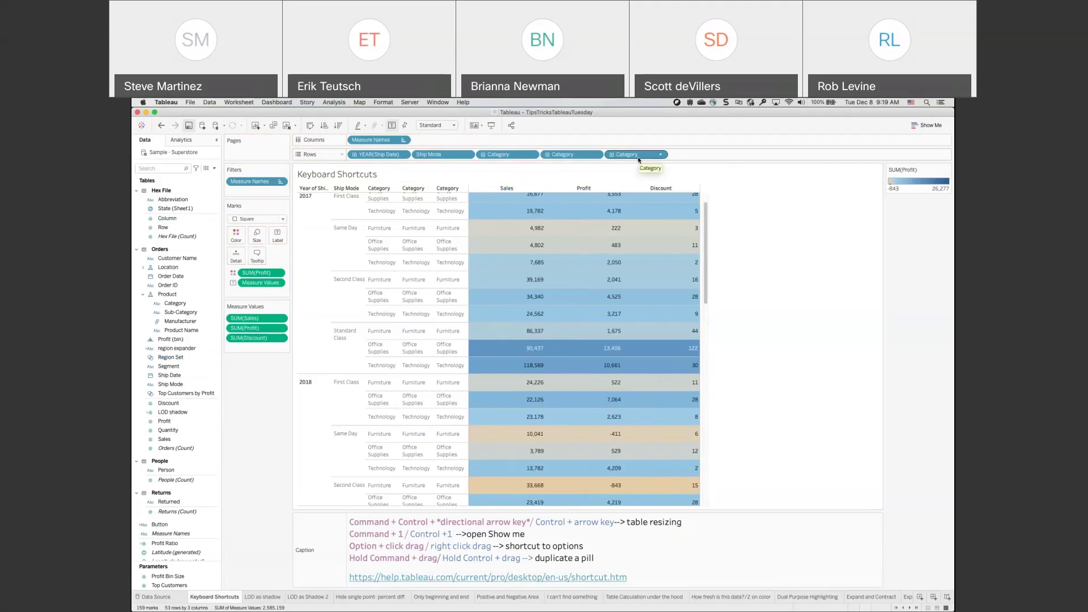
{"action": "key", "text": "super+z"}
{"action": "left_click_drag", "start_coordinate": [576, 156], "coordinate": [705, 213]}
{"action": "mouse_move", "coordinate": [571, 223]}
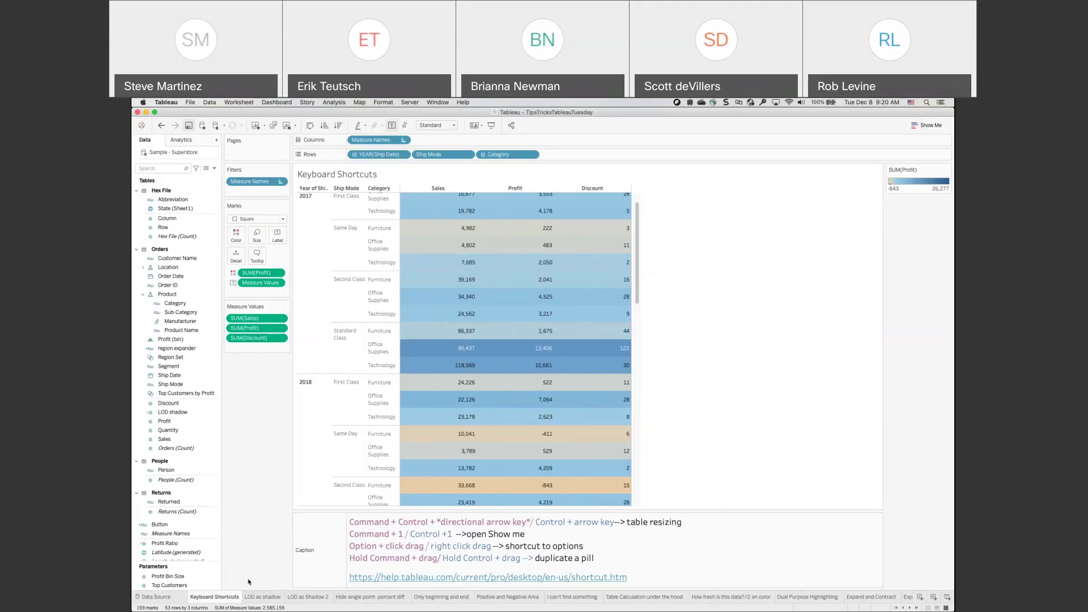
- In the LOD as shadow worksheet, exclude Phones, Furnishings, Copiers, Art, Appliances and Accessories with the Sub-Category filter
{"action": "left_click", "coordinate": [254, 597]}
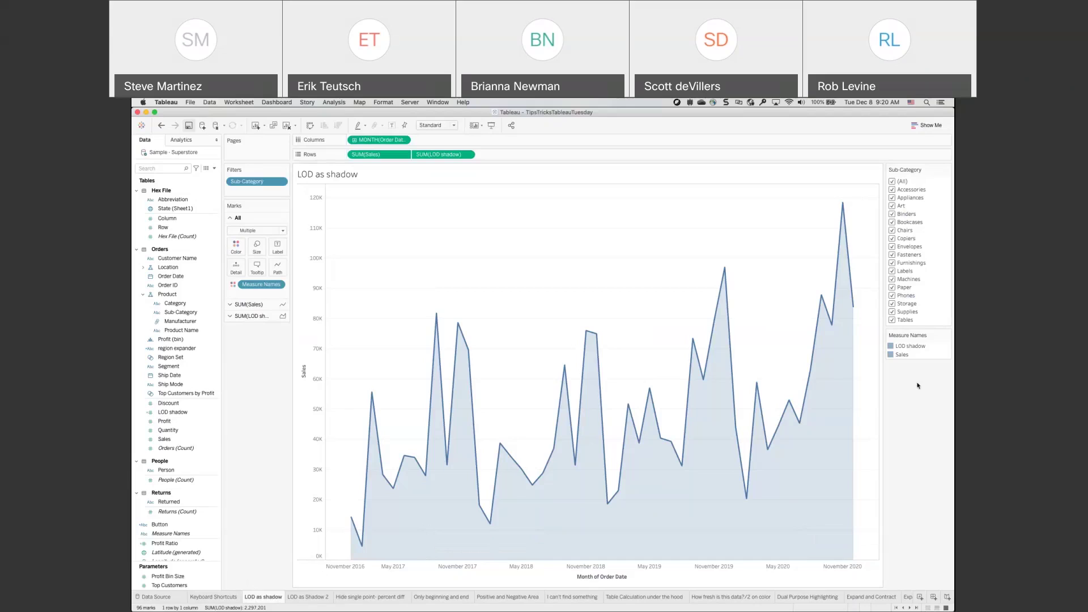
{"action": "left_click", "coordinate": [893, 296]}
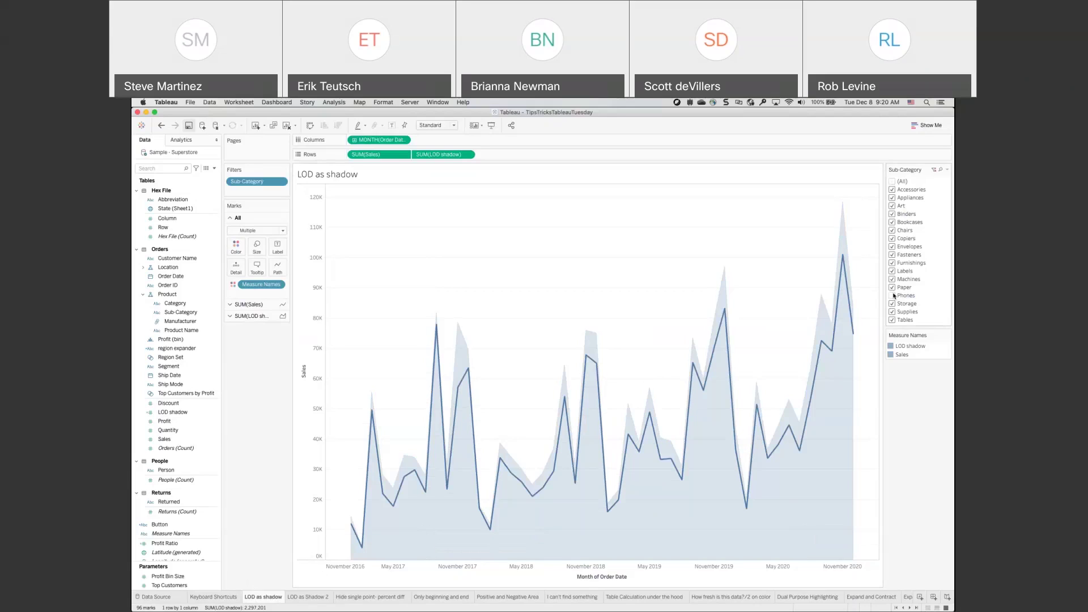
{"action": "left_click", "coordinate": [893, 263]}
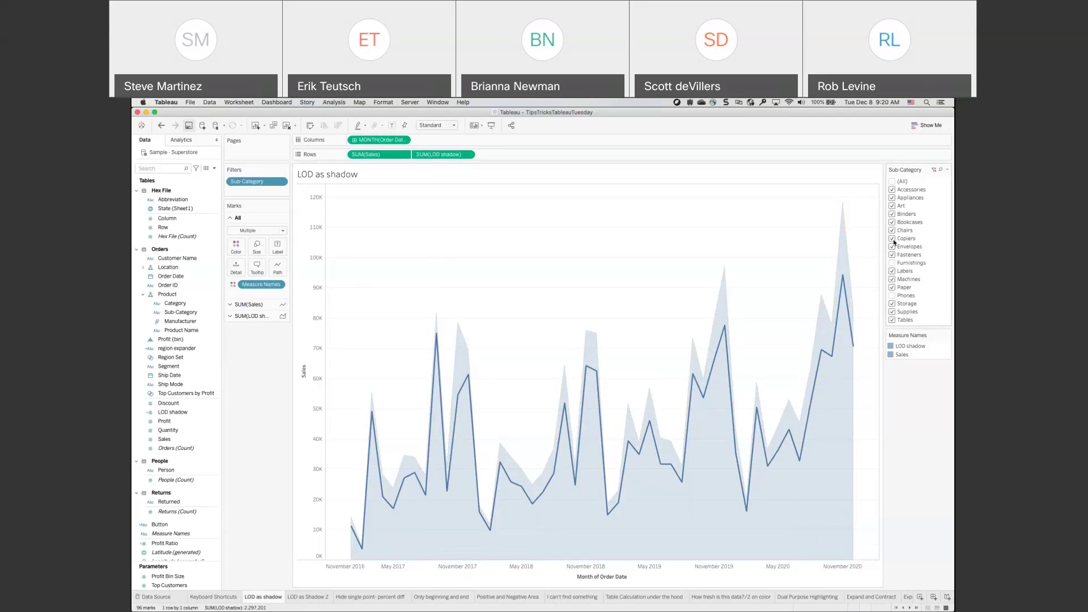
{"action": "left_click", "coordinate": [893, 239]}
{"action": "left_click", "coordinate": [894, 206]}
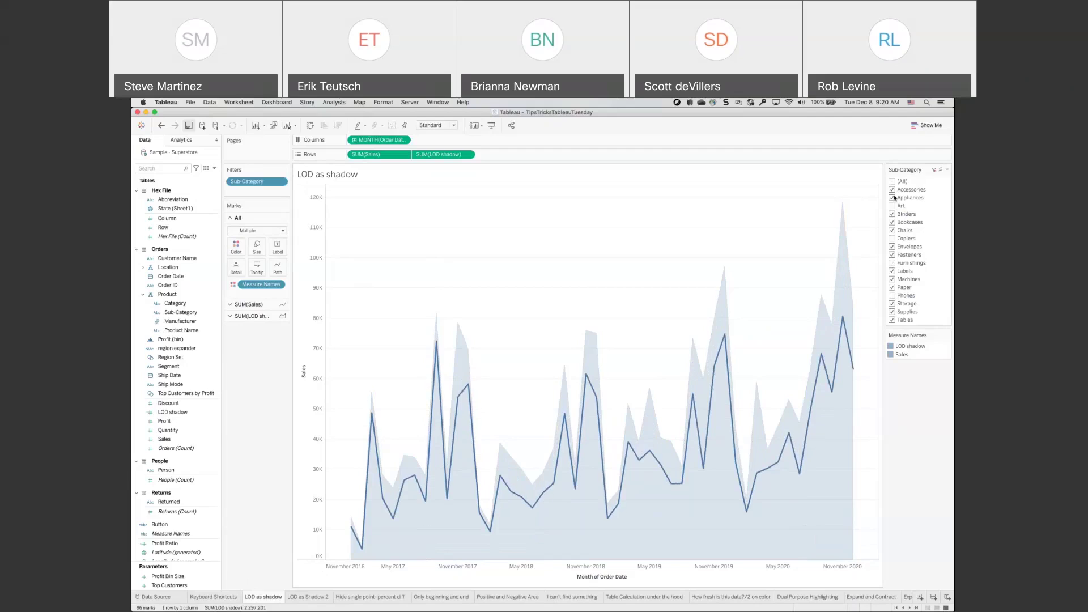
{"action": "left_click", "coordinate": [894, 198]}
{"action": "left_click", "coordinate": [893, 189]}
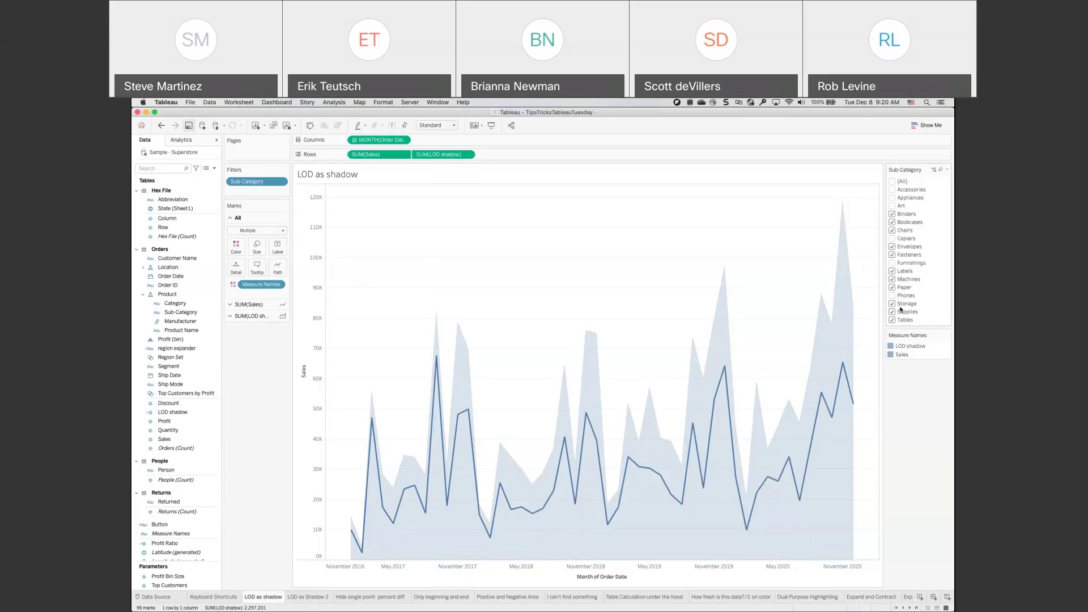
- Inspect the LOD shadow tooltips for October and September 2020 and reselect all sub-categories in the filter
{"action": "mouse_move", "coordinate": [832, 447]}
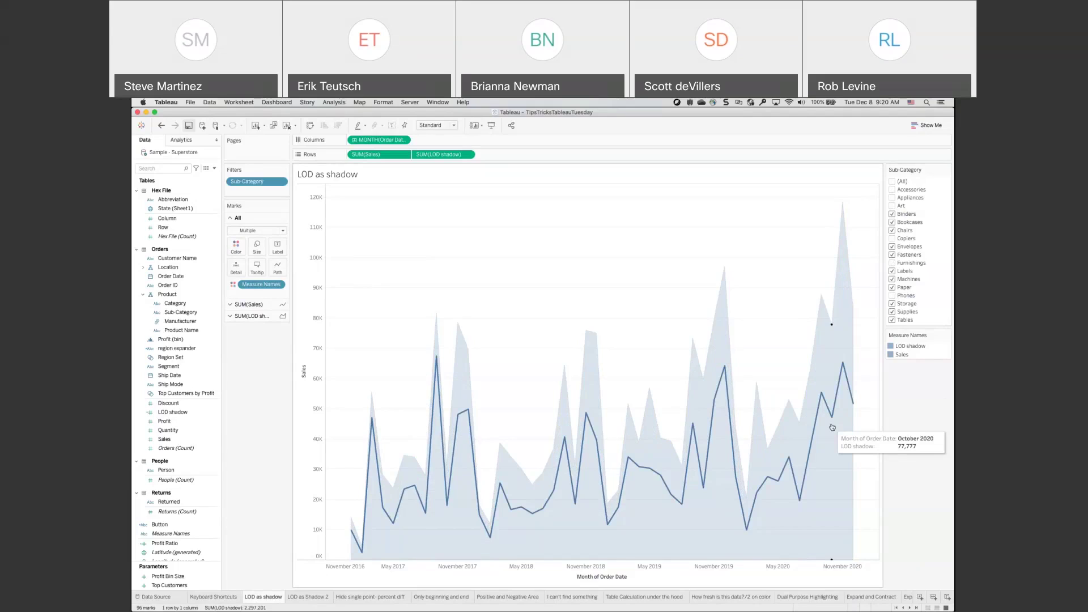
{"action": "mouse_move", "coordinate": [826, 352]}
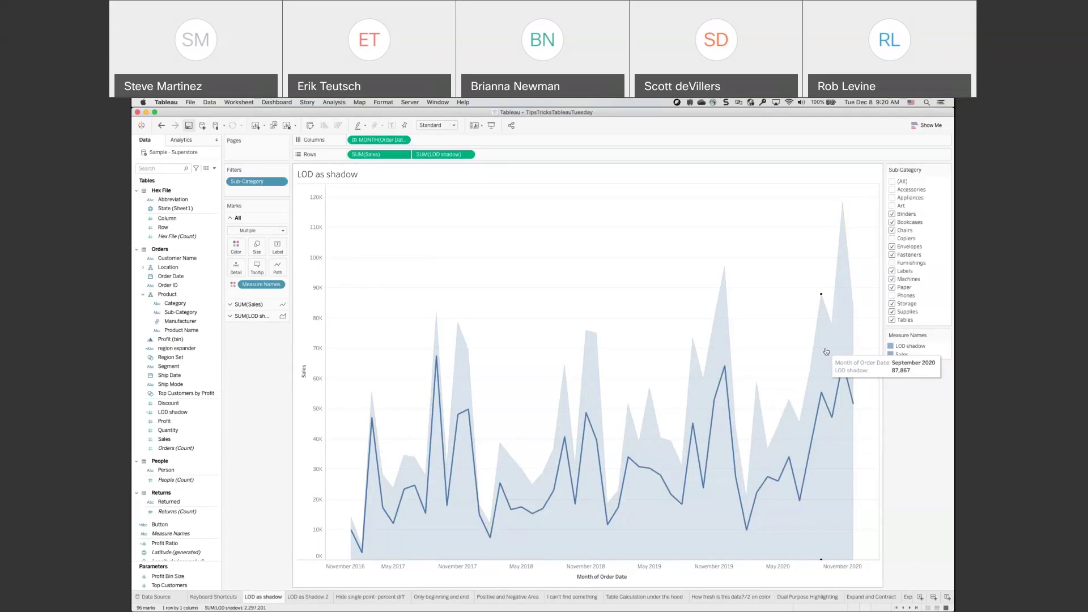
{"action": "left_click", "coordinate": [892, 186]}
{"action": "mouse_move", "coordinate": [835, 398]}
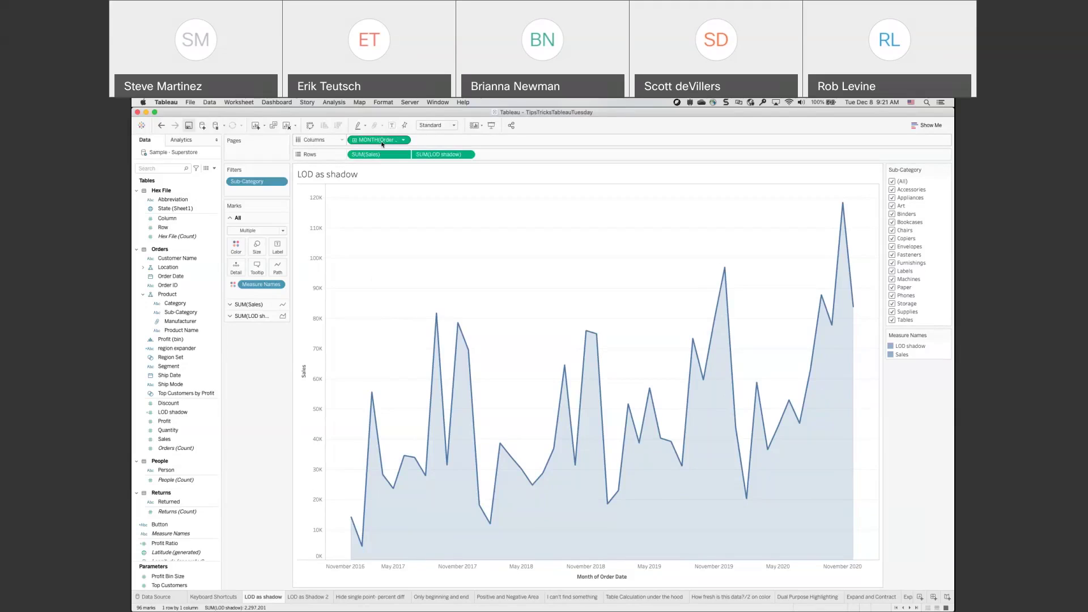
- In the LOD as Shadow 2 worksheet, place continuous MONTH(Order Date) on Columns and Sales on Rows
{"action": "left_click", "coordinate": [306, 596]}
{"action": "left_click", "coordinate": [166, 278]}
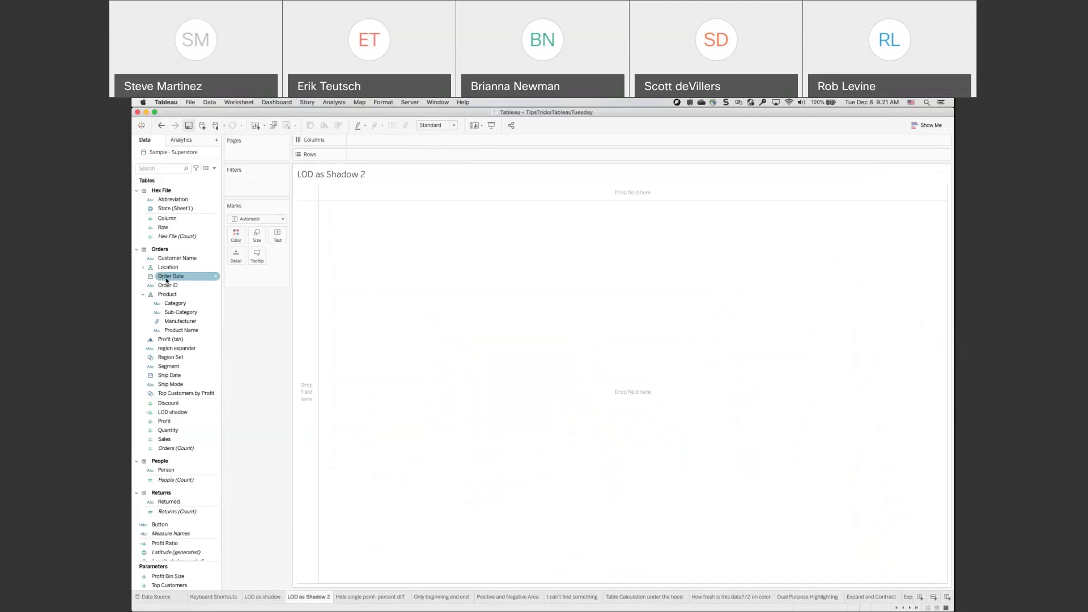
{"action": "left_click_drag", "start_coordinate": [166, 279], "coordinate": [383, 147]}
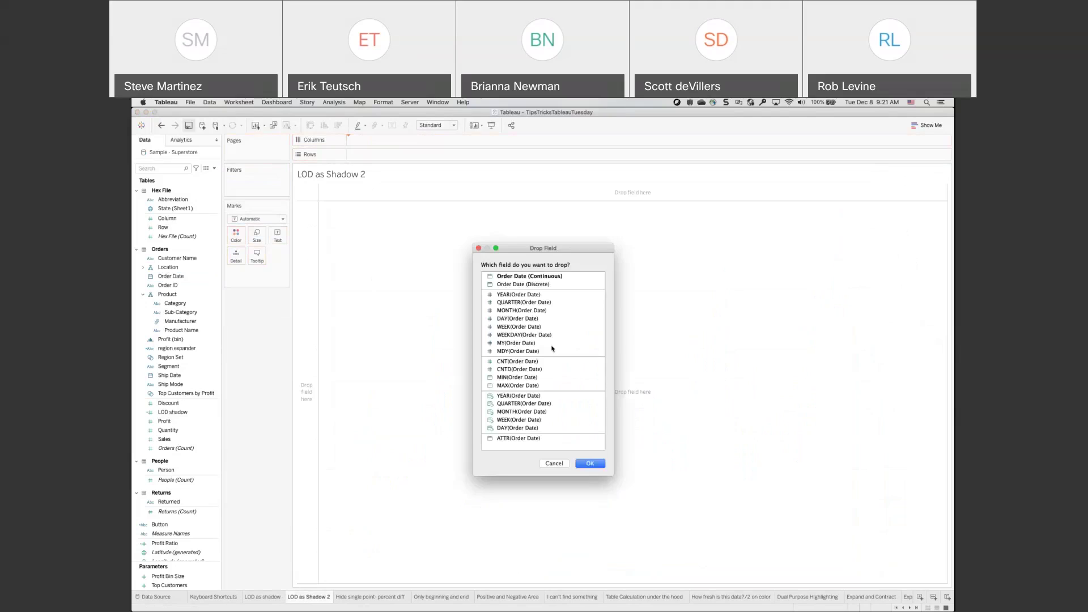
{"action": "left_click", "coordinate": [527, 411]}
{"action": "left_click", "coordinate": [578, 464]}
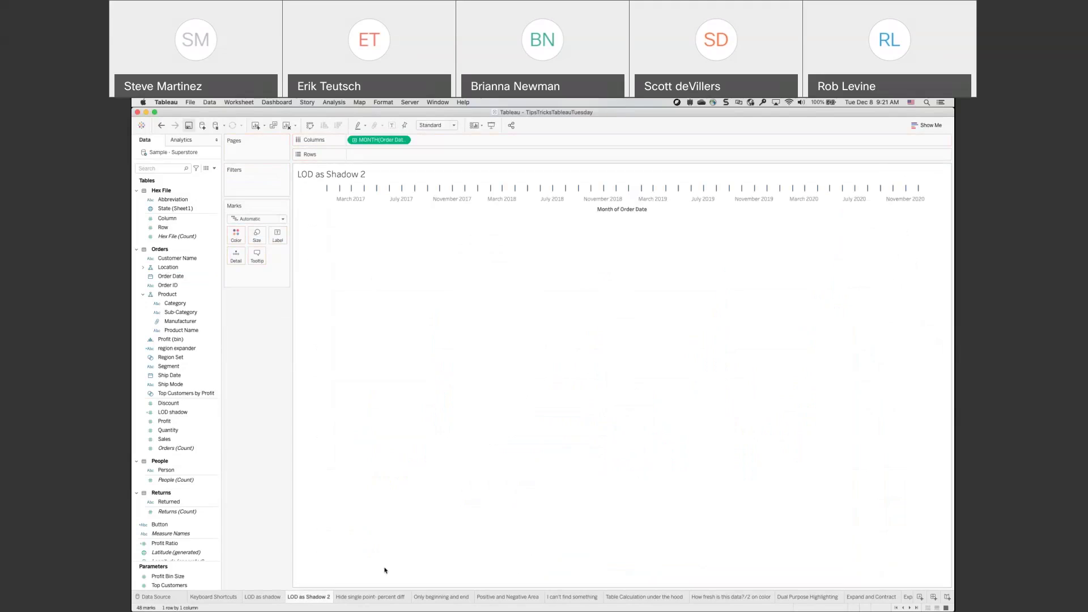
{"action": "mouse_move", "coordinate": [177, 437]}
{"action": "left_mouse_down"}
{"action": "mouse_move", "coordinate": [439, 190]}
{"action": "mouse_move", "coordinate": [437, 155]}
{"action": "left_mouse_up"}
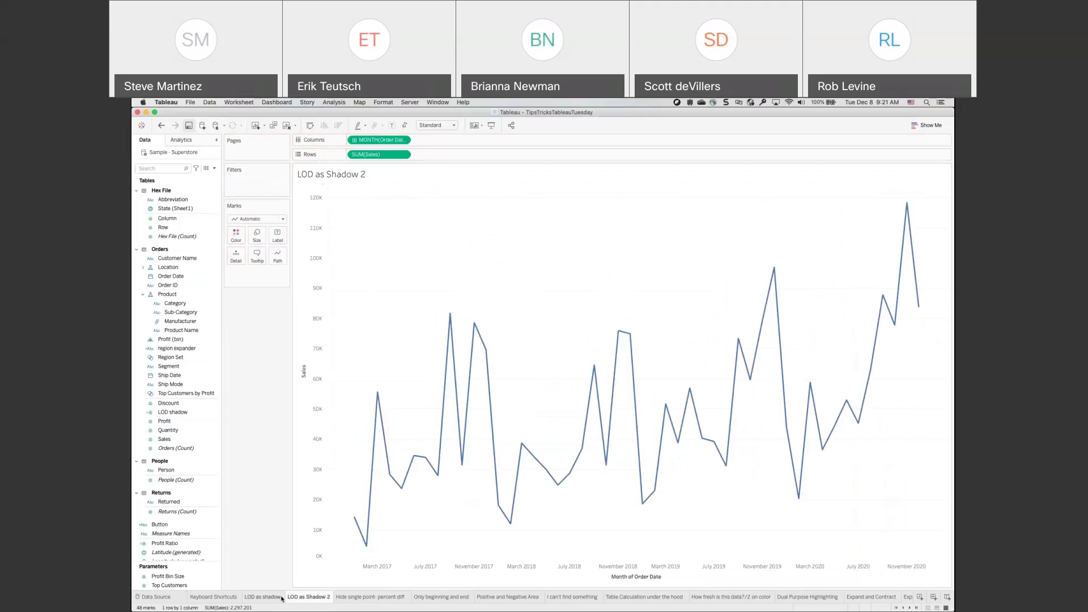
- Create a calculated field named Shadow on the LOD as Shadow 2 worksheet and start its formula with { FIXED
{"action": "left_click", "coordinate": [264, 597]}
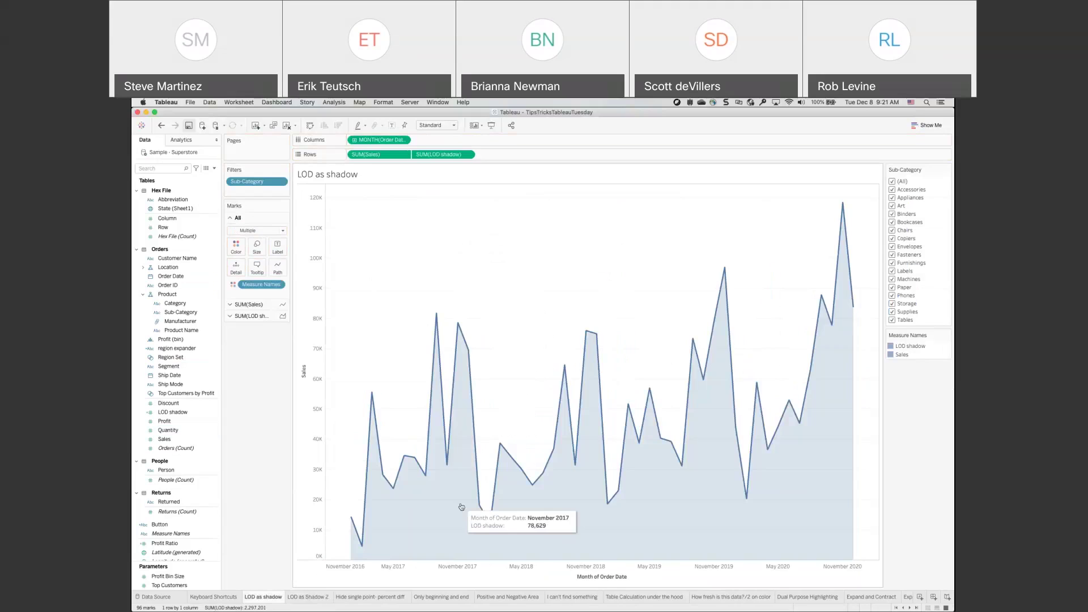
{"action": "left_click", "coordinate": [321, 598]}
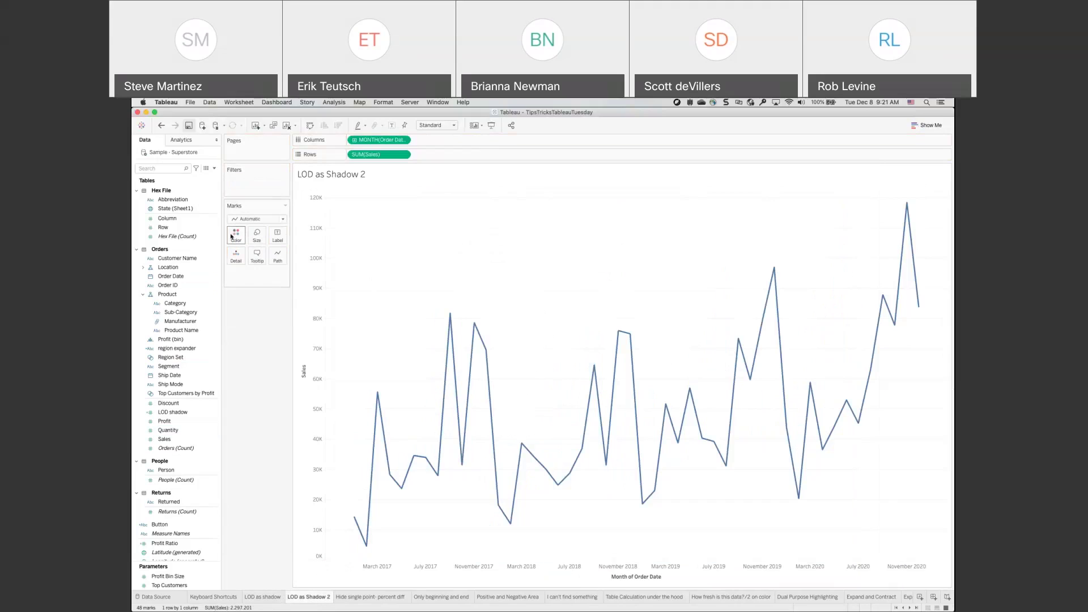
{"action": "left_click", "coordinate": [214, 169]}
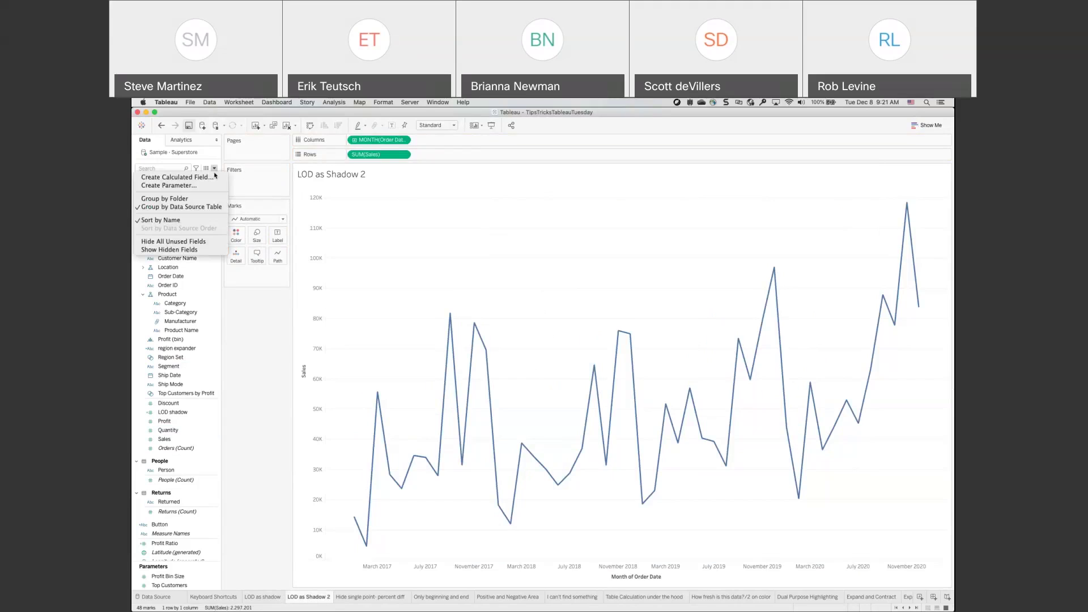
{"action": "left_click", "coordinate": [213, 177]}
{"action": "type", "text": "Shadow"}
{"action": "key", "text": "Tab"}
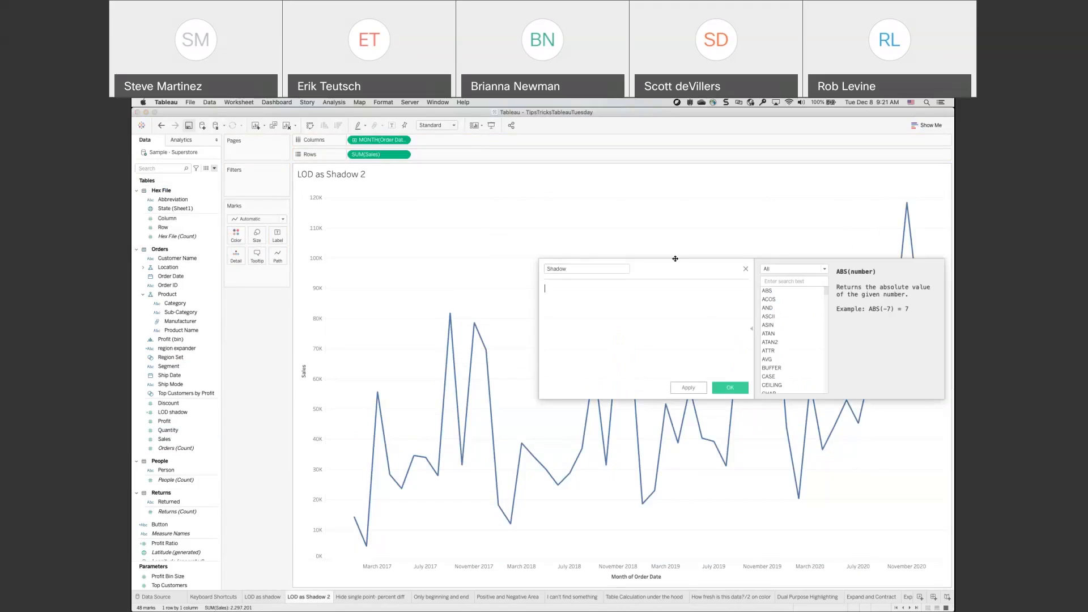
{"action": "type", "text": "fixed"}
{"action": "key", "text": "Return"}
{"action": "key", "text": "BackSpace"}
{"action": "key", "text": "Return"}
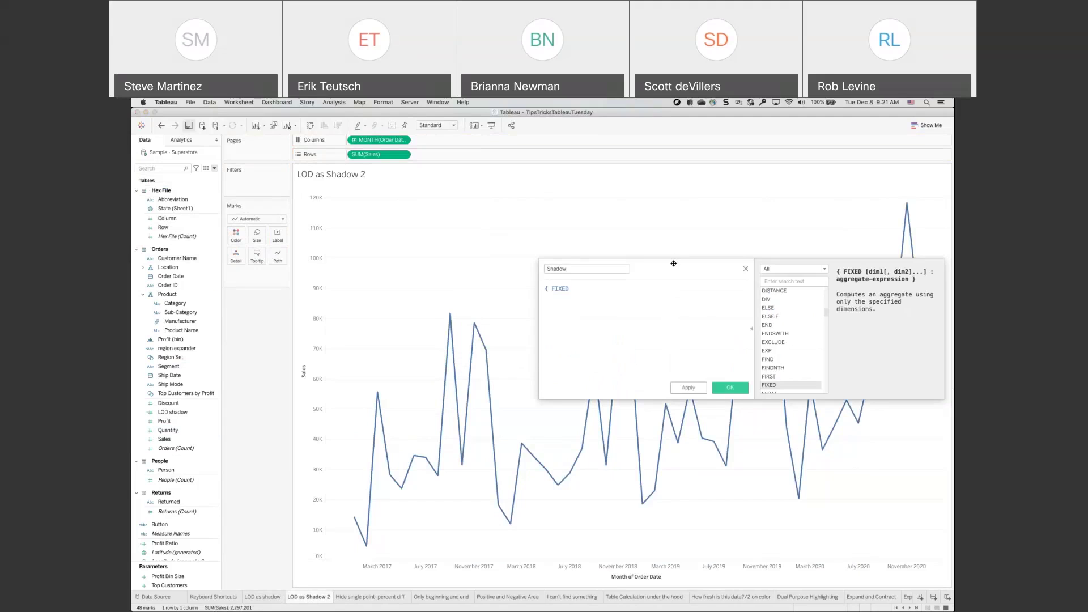
{"action": "left_click_drag", "start_coordinate": [671, 264], "coordinate": [672, 182]}
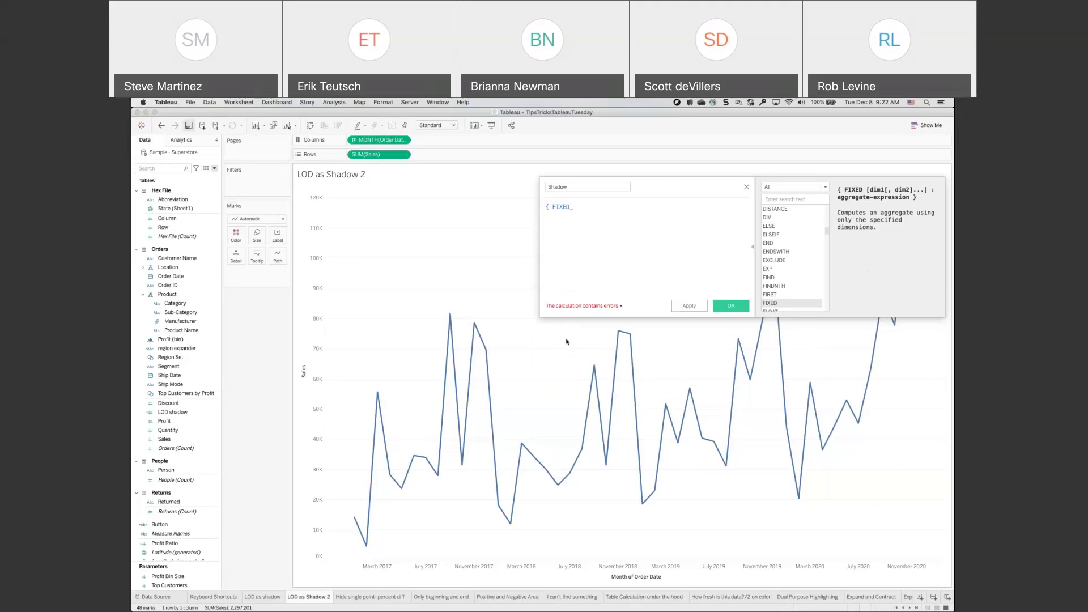
- Complete the Shadow formula as { FIXED YEAR([Order Date]), MONTH([Order Date]) : SUM([Sales])} and save the field
{"action": "type", "text": "YEAR(ord"}
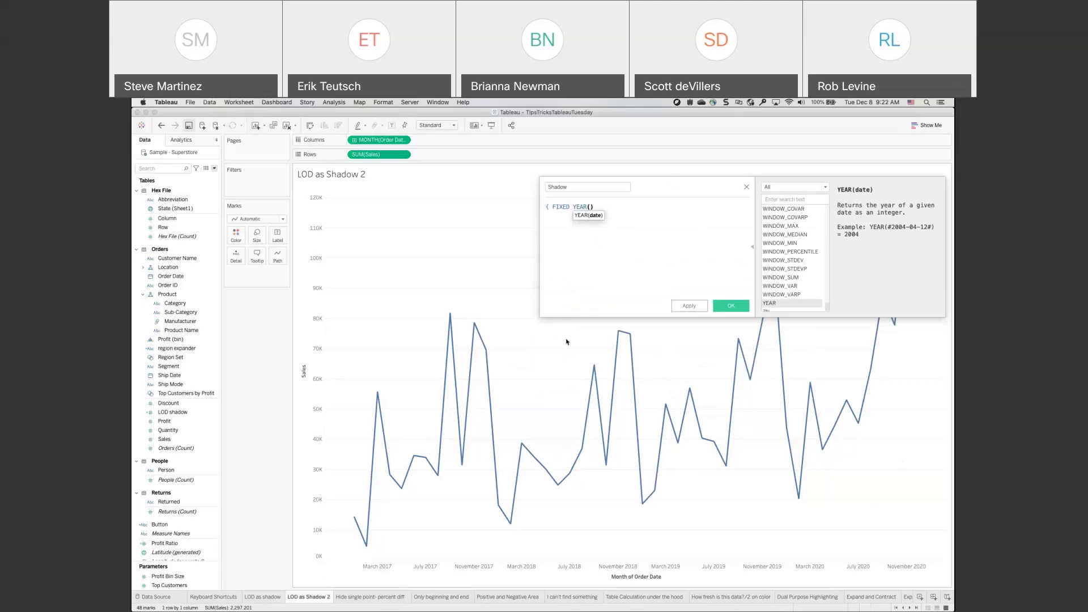
{"action": "key", "text": "Return"}
{"action": "type", "text": "),"}
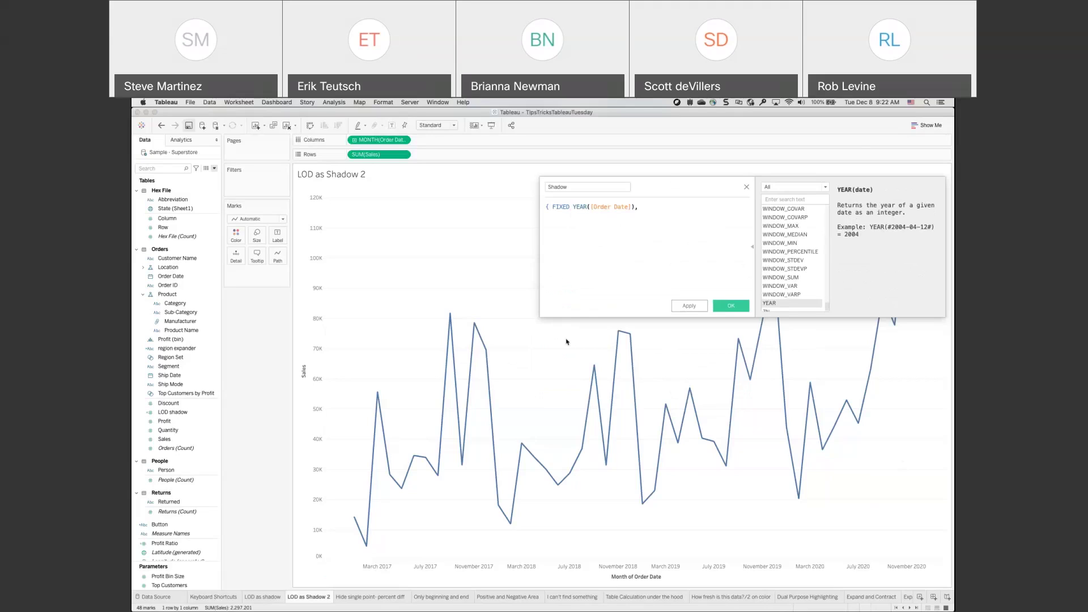
{"action": "type", "text": " MONTH(order"}
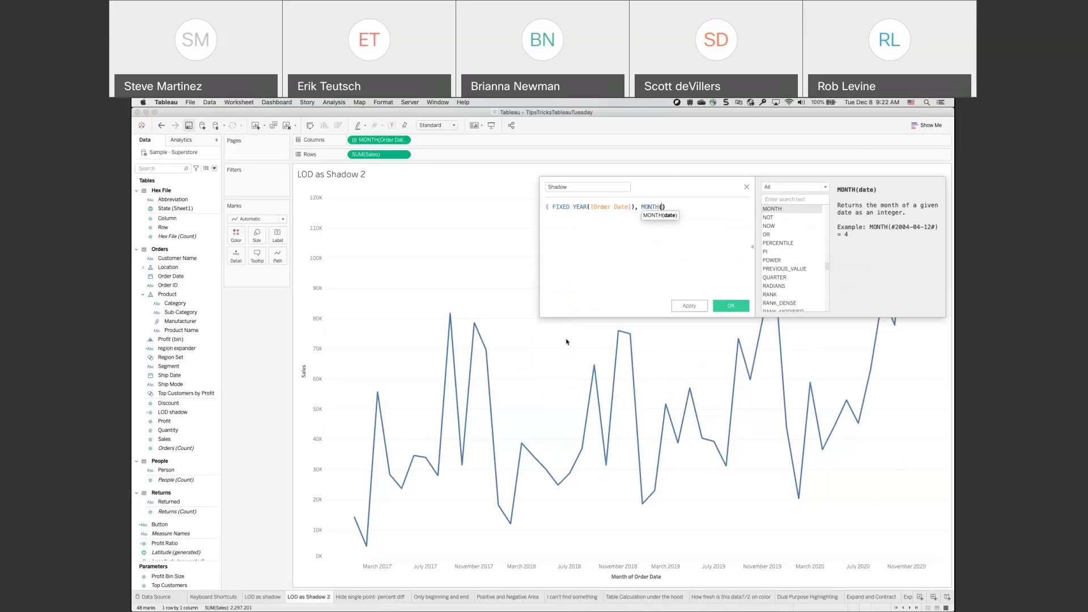
{"action": "key", "text": "Return"}
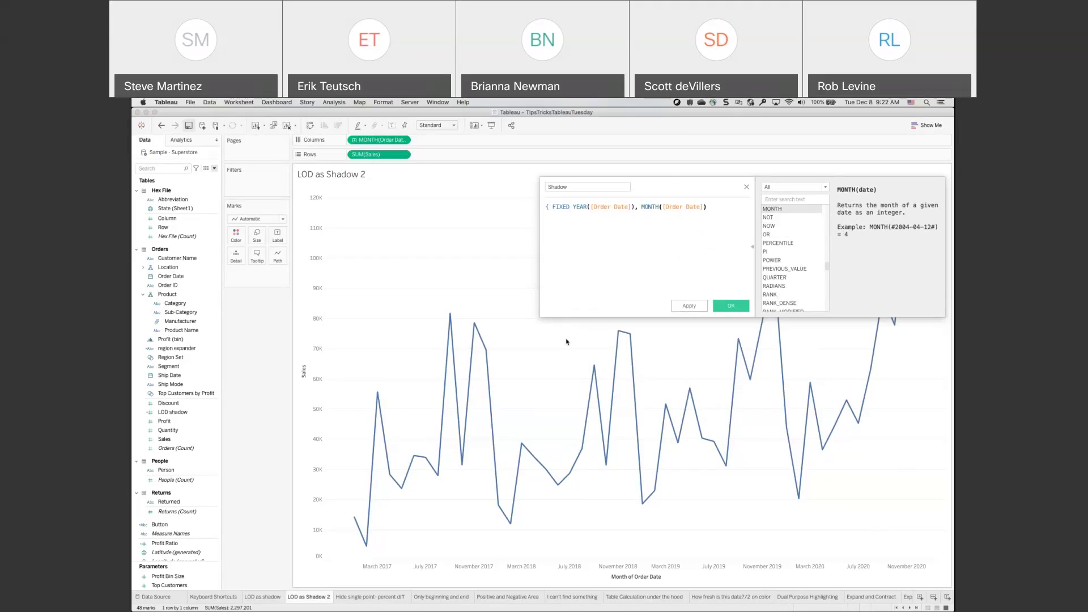
{"action": "type", "text": ") : sum"}
{"action": "key", "text": "Return"}
{"action": "type", "text": "sales"}
{"action": "key", "text": "Return"}
{"action": "type", "text": ")"}
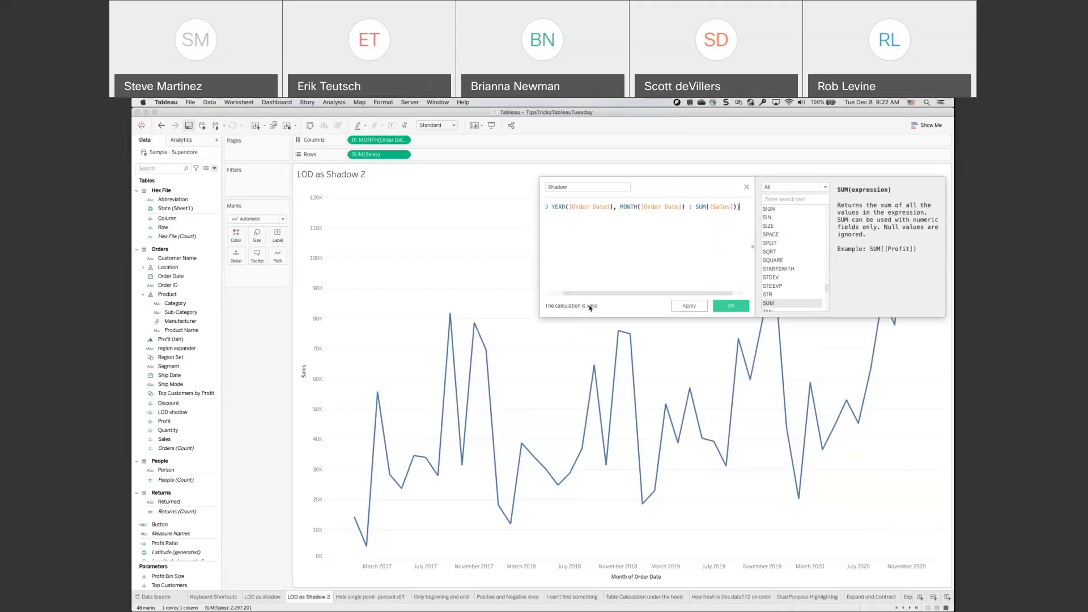
{"action": "left_click", "coordinate": [747, 309]}
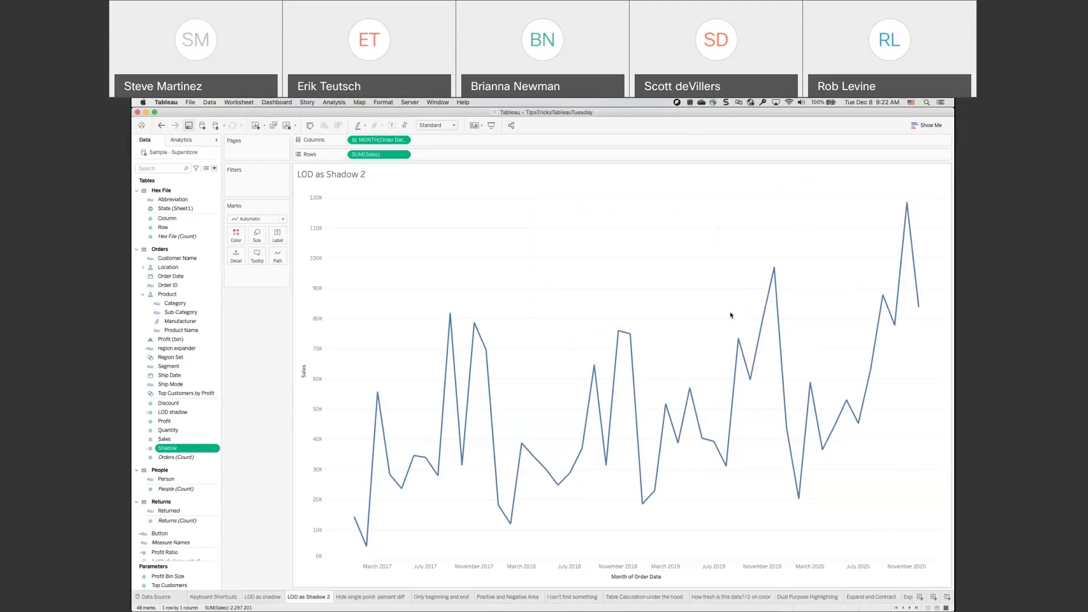
- Add Shadow to Rows after Sales and change the SUM(Shadow) mark type to Area
{"action": "left_click_drag", "start_coordinate": [183, 452], "coordinate": [448, 154]}
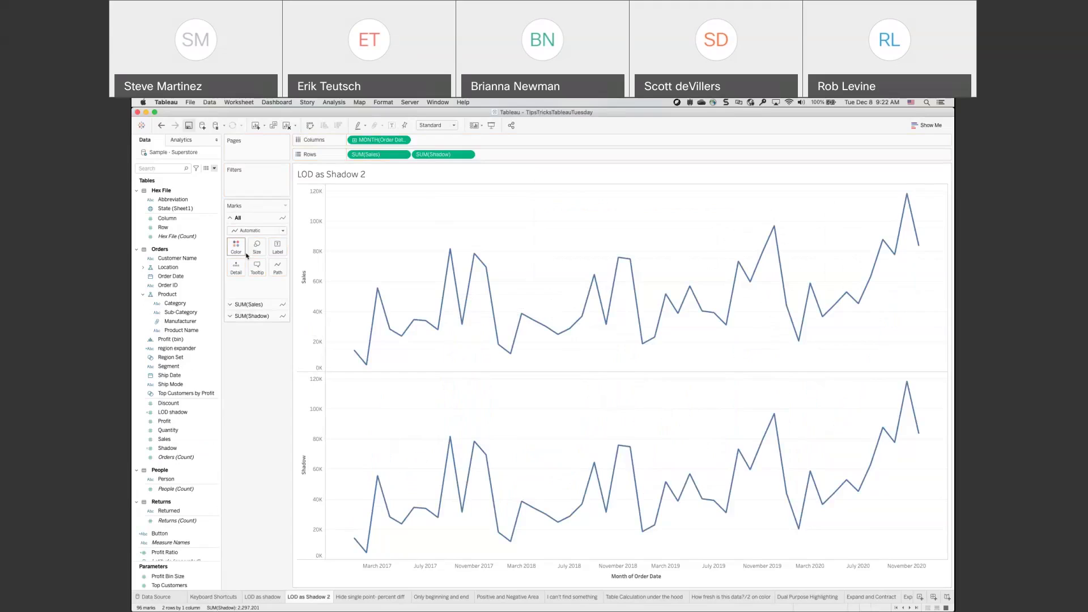
{"action": "left_click", "coordinate": [250, 306]}
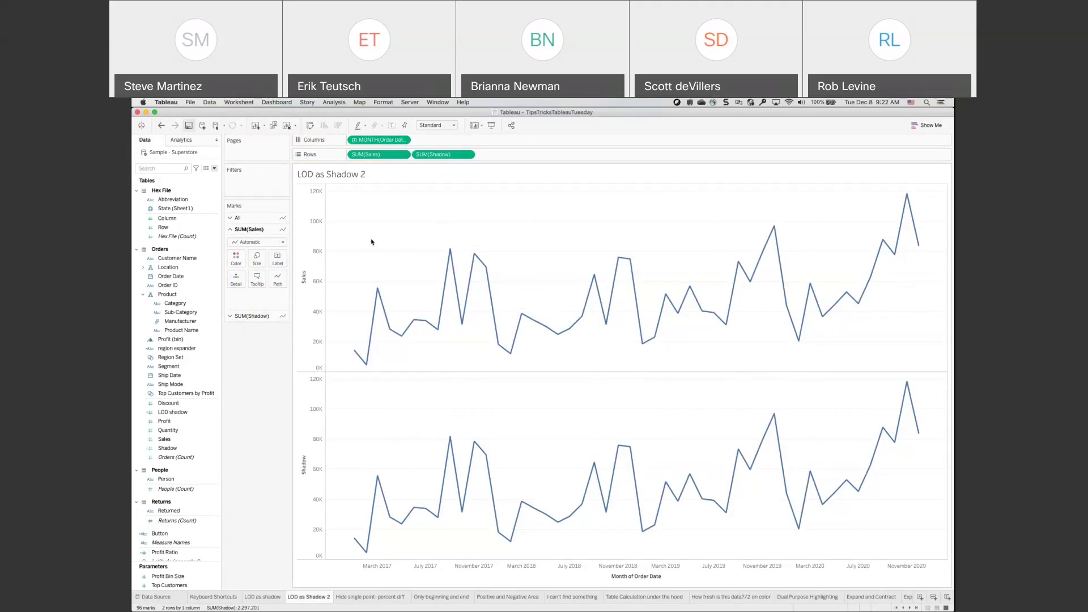
{"action": "left_click", "coordinate": [249, 316]}
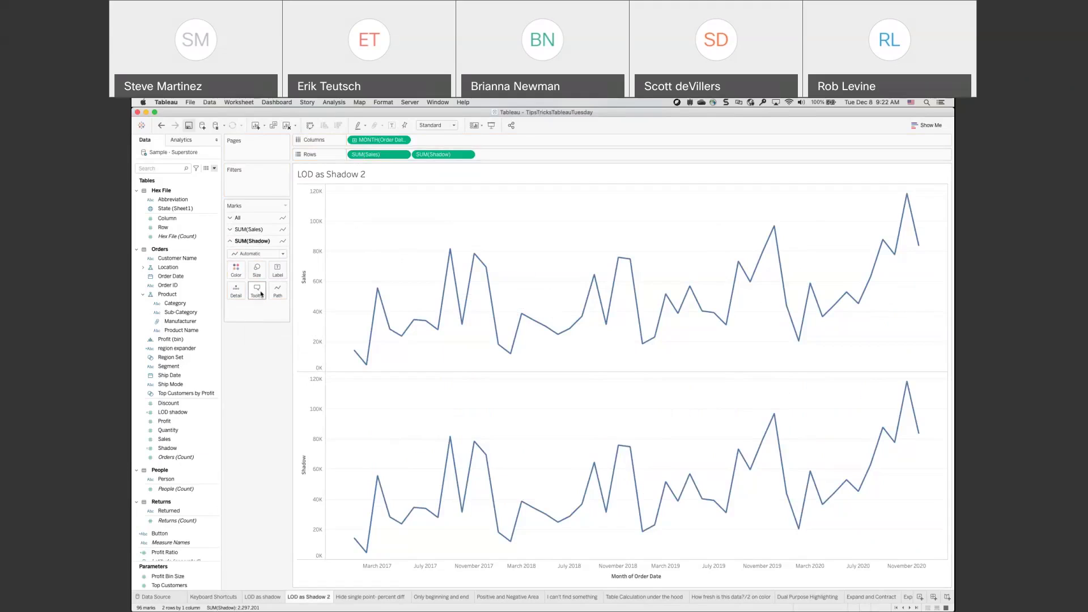
{"action": "left_click", "coordinate": [272, 255]}
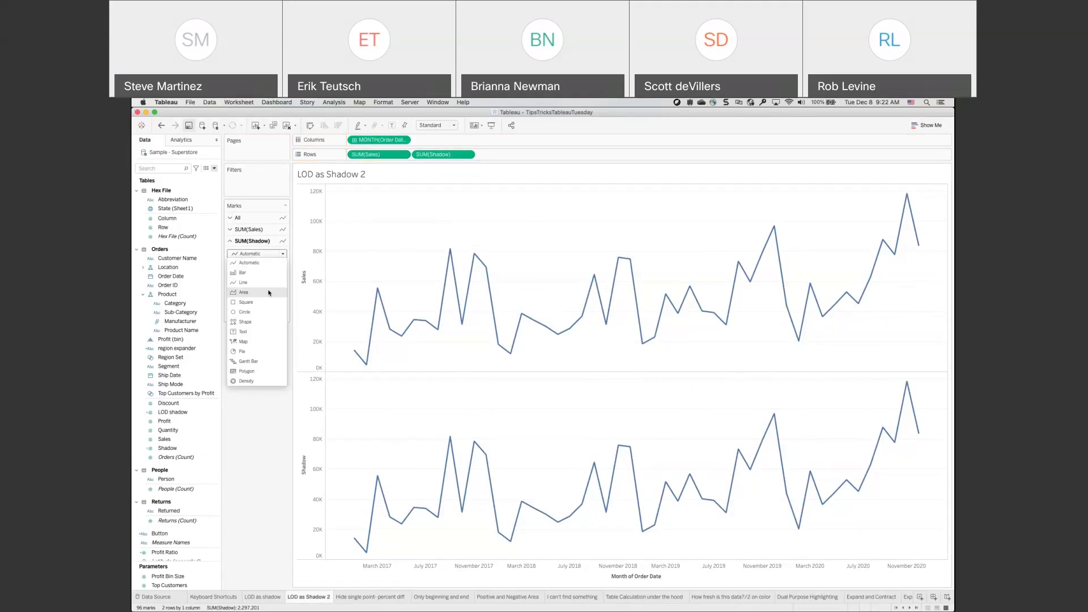
{"action": "left_click", "coordinate": [269, 293]}
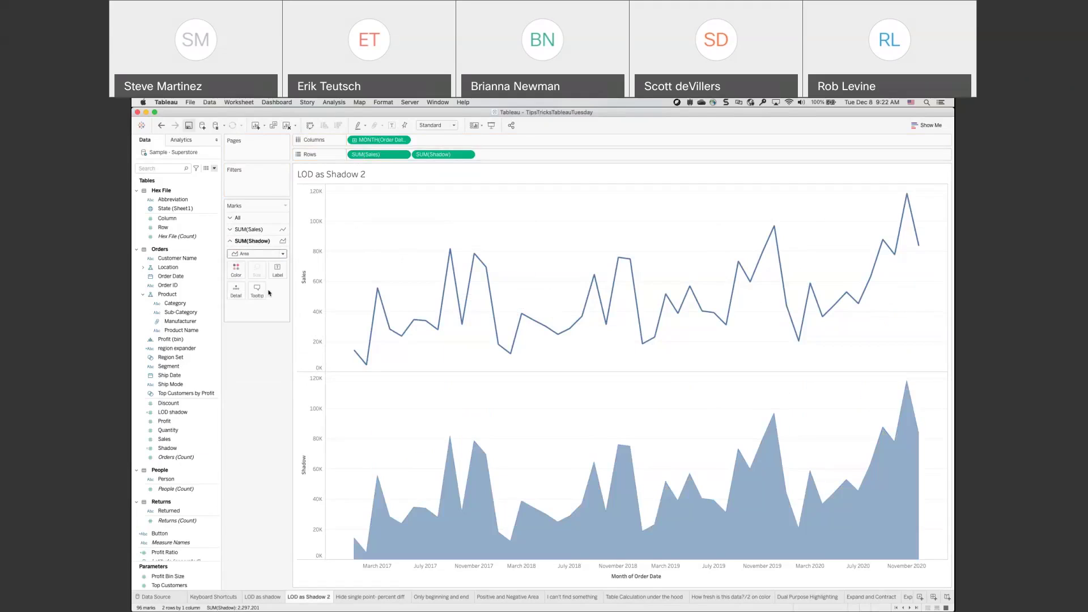
- Reduce the opacity of the SUM(Shadow) area to 30%
{"action": "left_click", "coordinate": [237, 271]}
{"action": "left_click_drag", "start_coordinate": [261, 376], "coordinate": [251, 377]}
{"action": "left_click", "coordinate": [253, 458]}
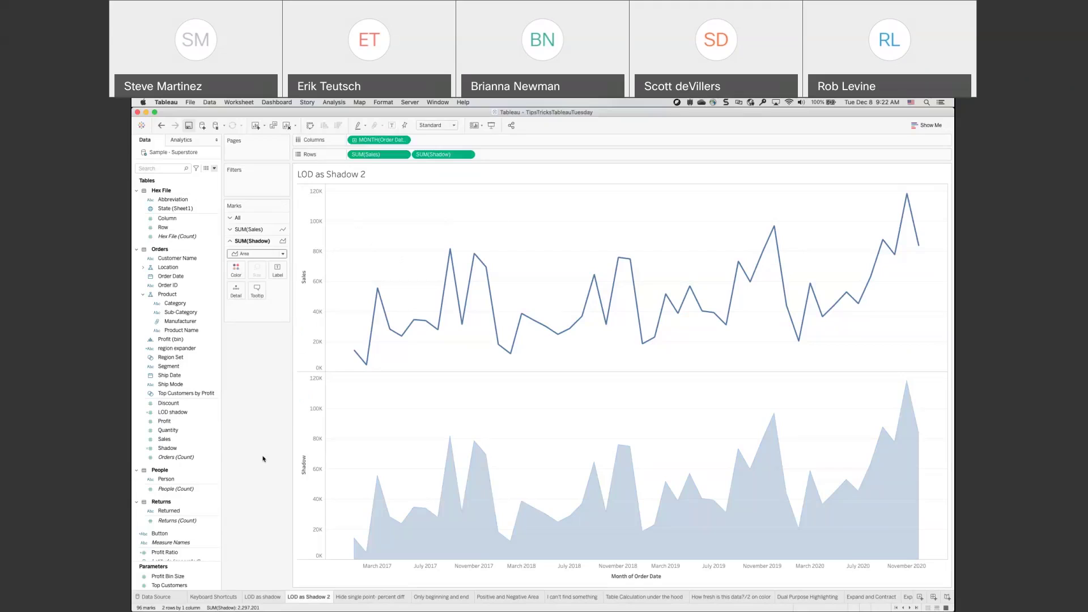
- Combine SUM(Shadow) with SUM(Sales) as a dual axis and synchronize the Shadow axis
{"action": "left_click", "coordinate": [468, 156]}
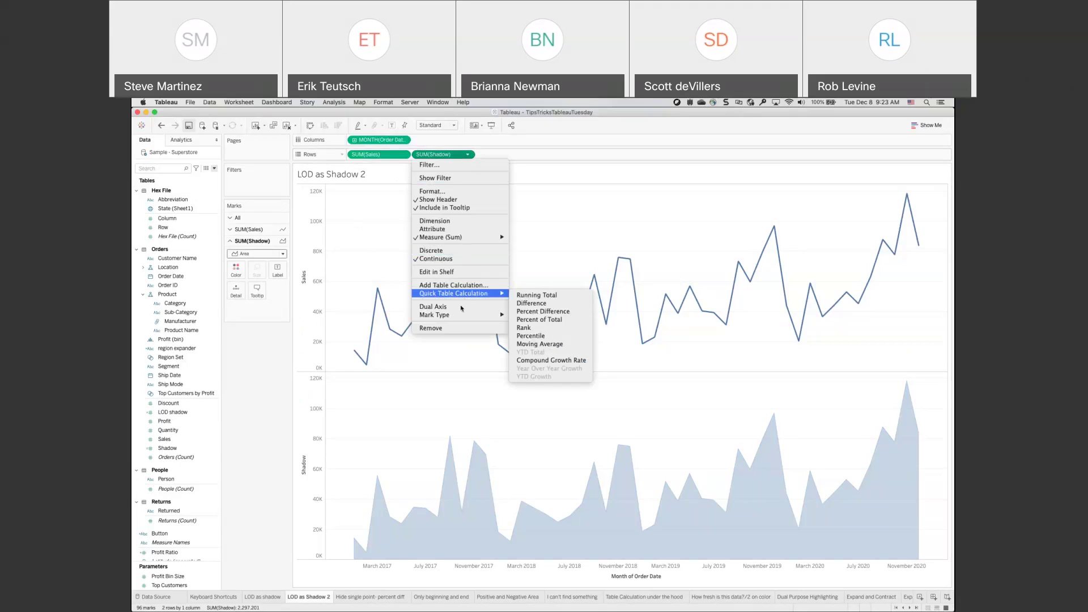
{"action": "left_click", "coordinate": [443, 307]}
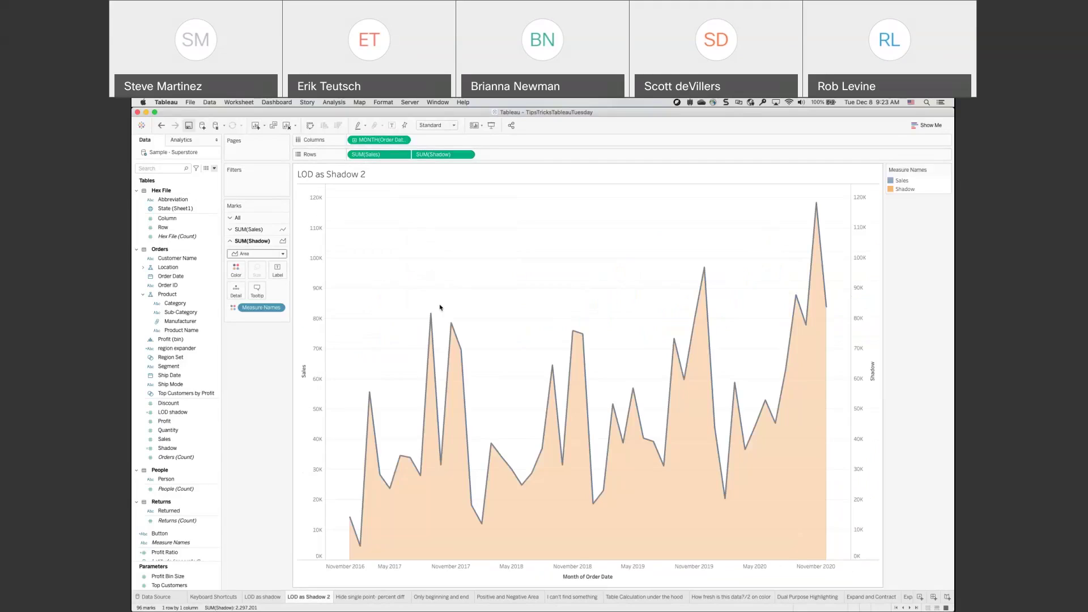
{"action": "right_click", "coordinate": [855, 306]}
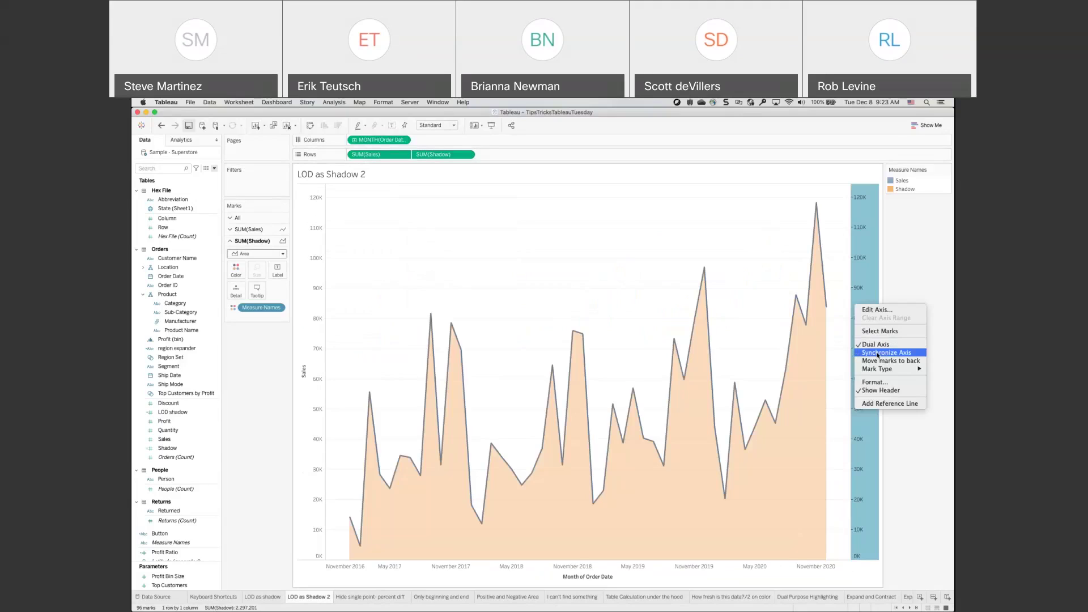
{"action": "left_click", "coordinate": [878, 353]}
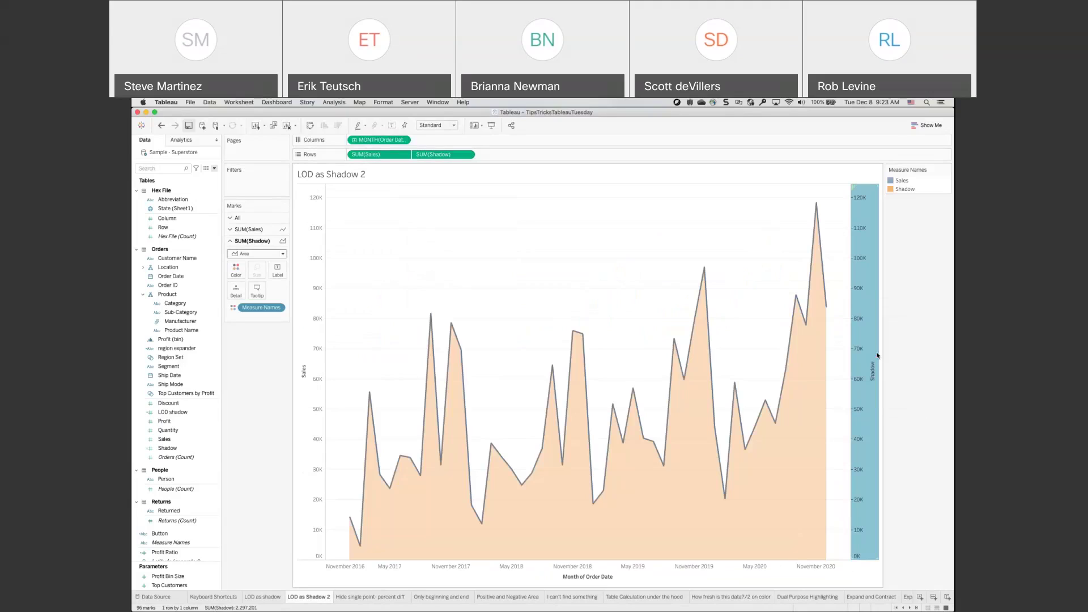
{"action": "right_click", "coordinate": [877, 356]}
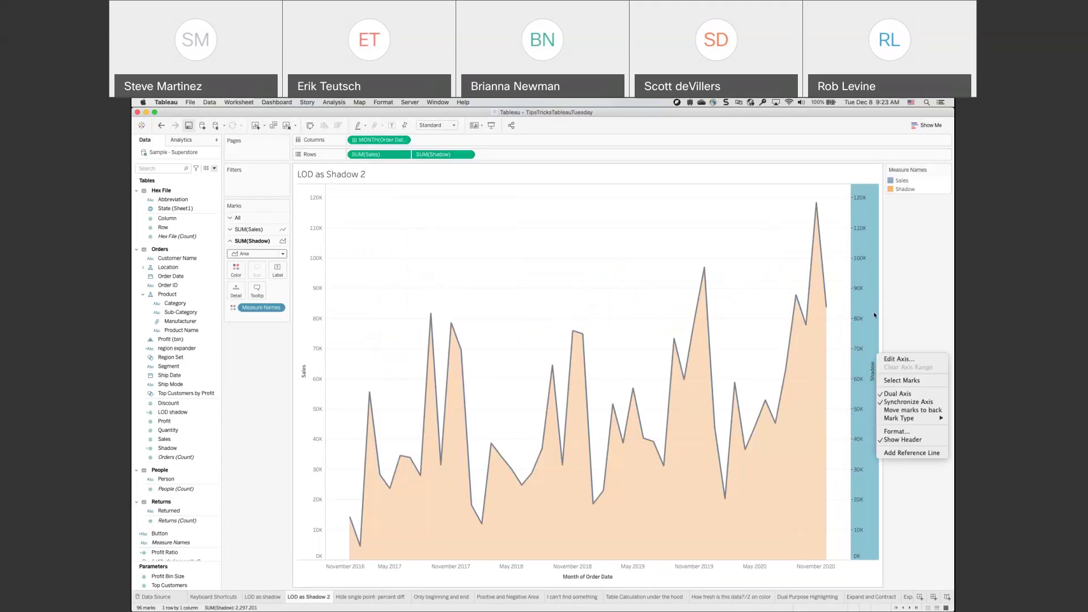
{"action": "key", "text": "Escape"}
- Recolor the Shadow measure with the same blue as Sales from the Automatic palette
{"action": "left_click", "coordinate": [242, 270]}
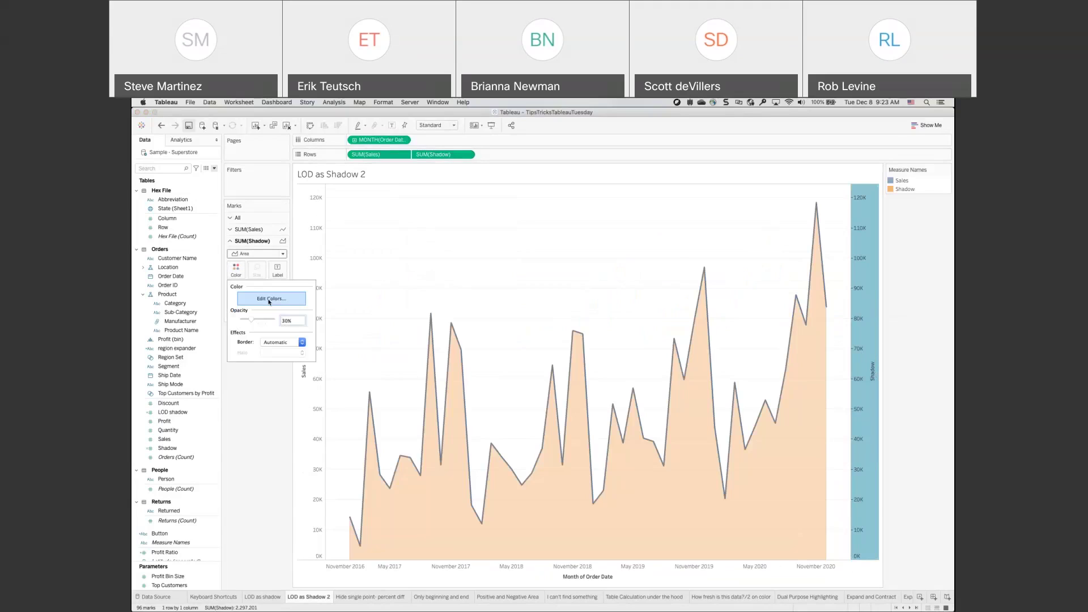
{"action": "left_click", "coordinate": [270, 300]}
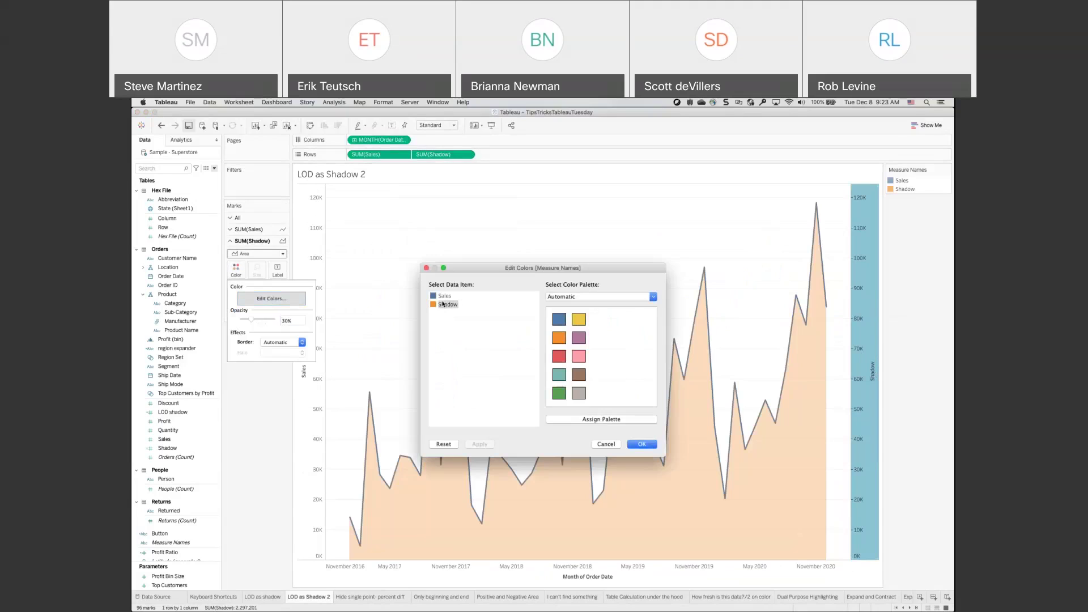
{"action": "left_click", "coordinate": [567, 319]}
{"action": "left_click", "coordinate": [645, 445]}
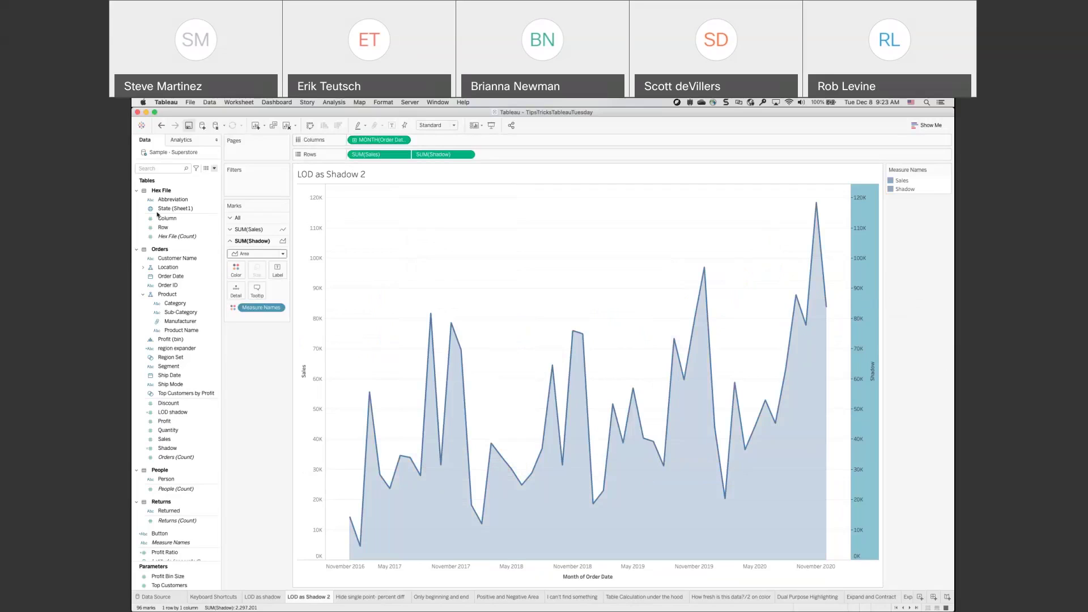
- Show a Sub-Category filter on the LOD as Shadow 2 worksheet
{"action": "left_click", "coordinate": [164, 312]}
{"action": "left_click_drag", "start_coordinate": [163, 312], "coordinate": [169, 315]}
{"action": "right_click", "coordinate": [168, 315]}
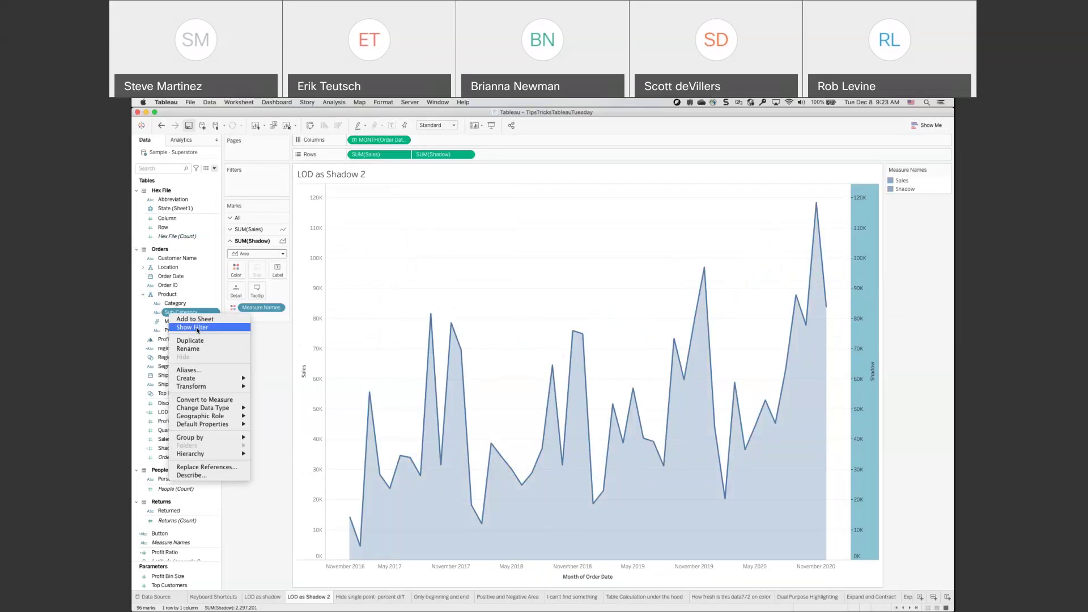
{"action": "left_click", "coordinate": [197, 328]}
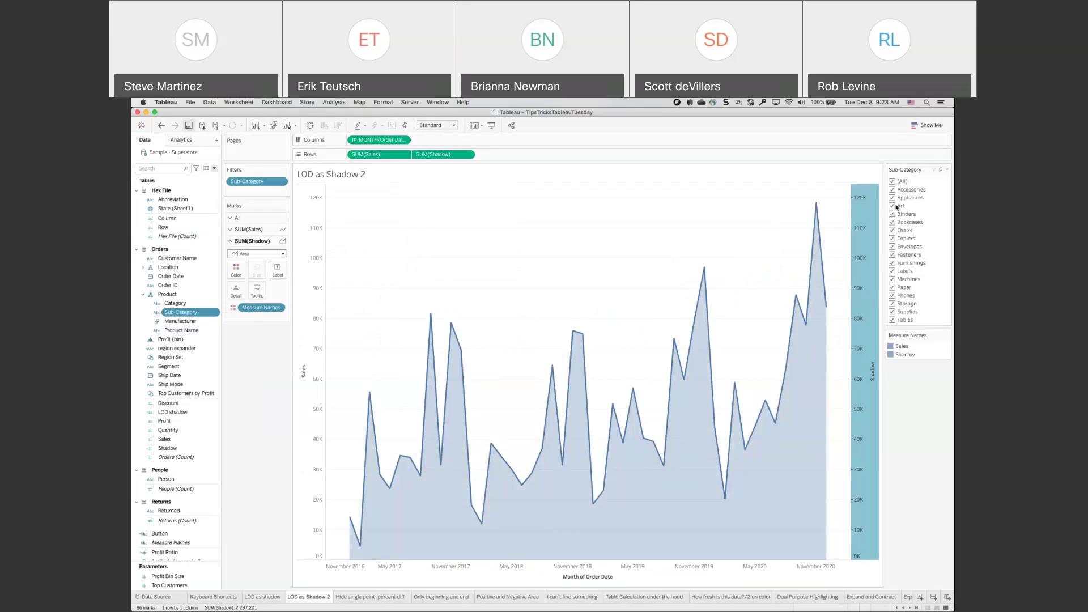
- Exclude Art, Binders, Chairs, Envelopes, Labels, Machines and Phones with the Sub-Category filter
{"action": "left_click", "coordinate": [896, 206]}
{"action": "left_click", "coordinate": [893, 215]}
{"action": "left_click", "coordinate": [893, 231]}
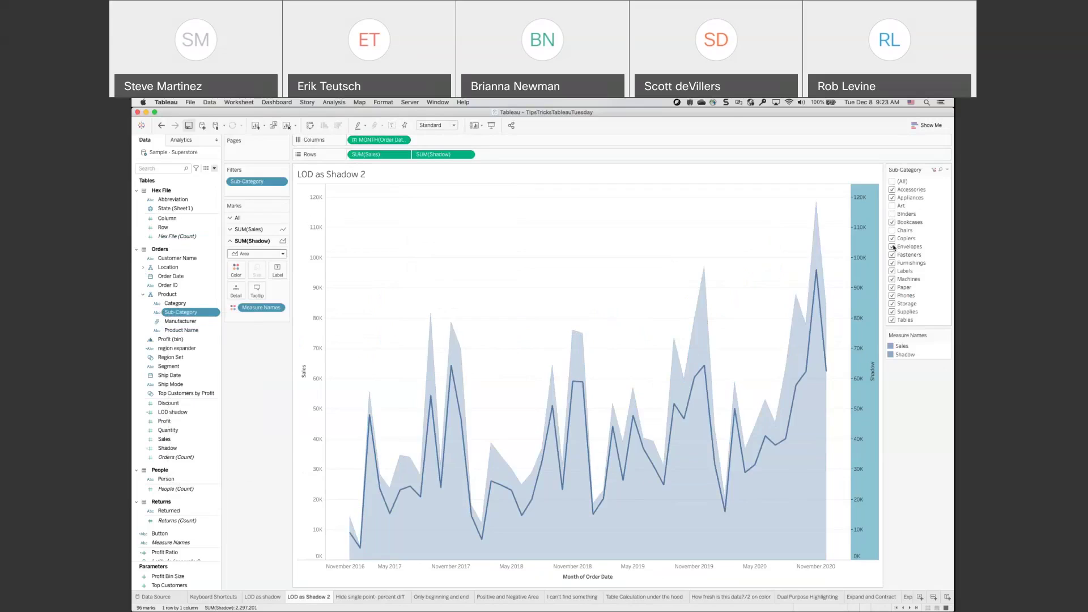
{"action": "left_click", "coordinate": [893, 247]}
{"action": "left_click", "coordinate": [894, 272]}
{"action": "left_click", "coordinate": [893, 280]}
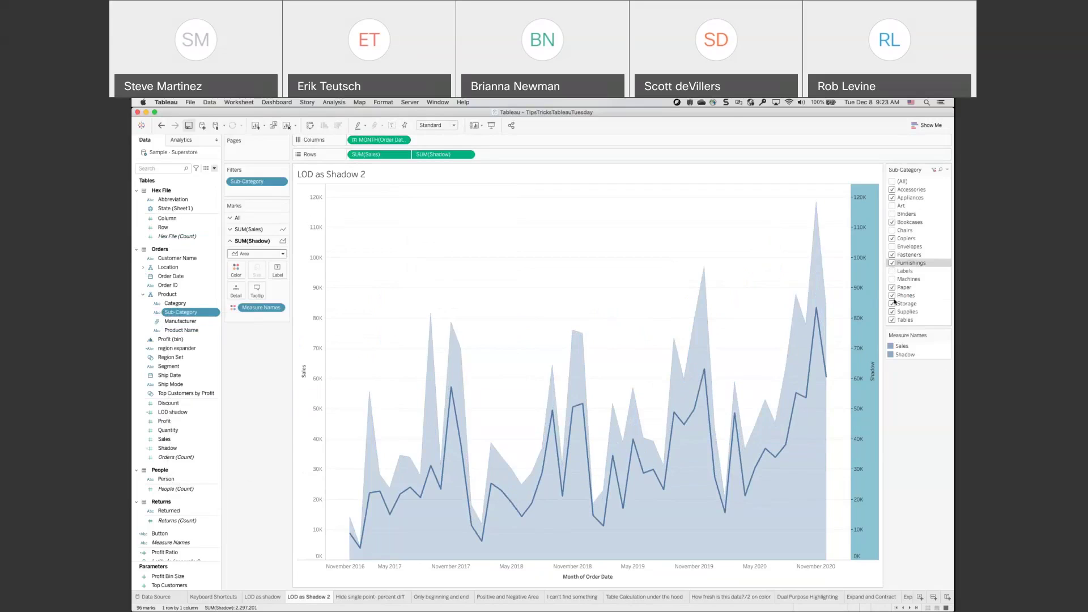
{"action": "left_click", "coordinate": [893, 296]}
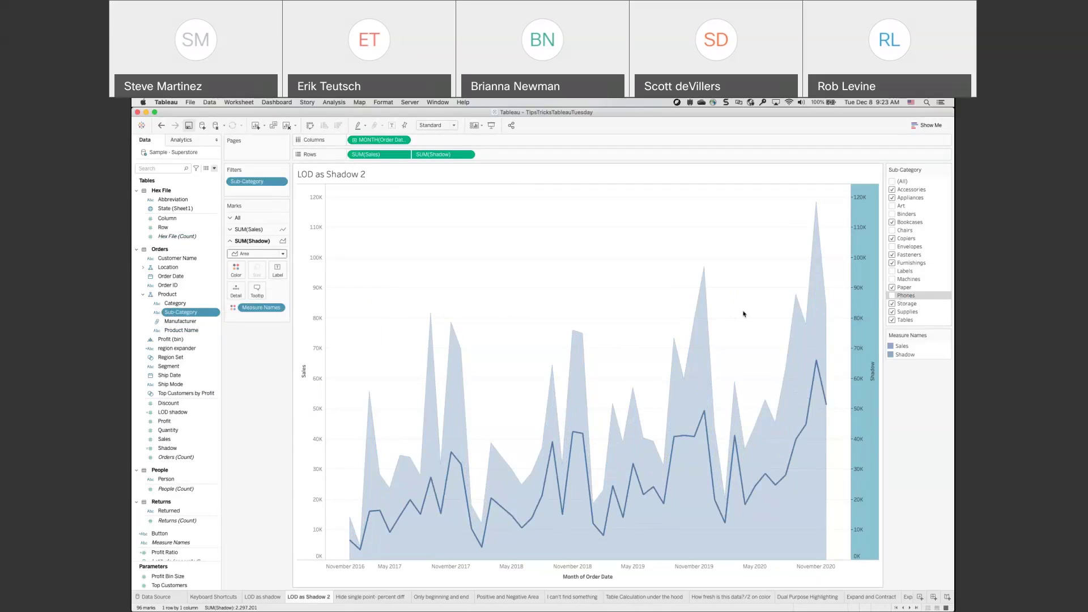
- Open the Hide single point- percent diff worksheet and examine the table calculation settings of SUM(Profit)
{"action": "mouse_move", "coordinate": [812, 262]}
{"action": "mouse_move", "coordinate": [705, 334]}
{"action": "left_click", "coordinate": [353, 597]}
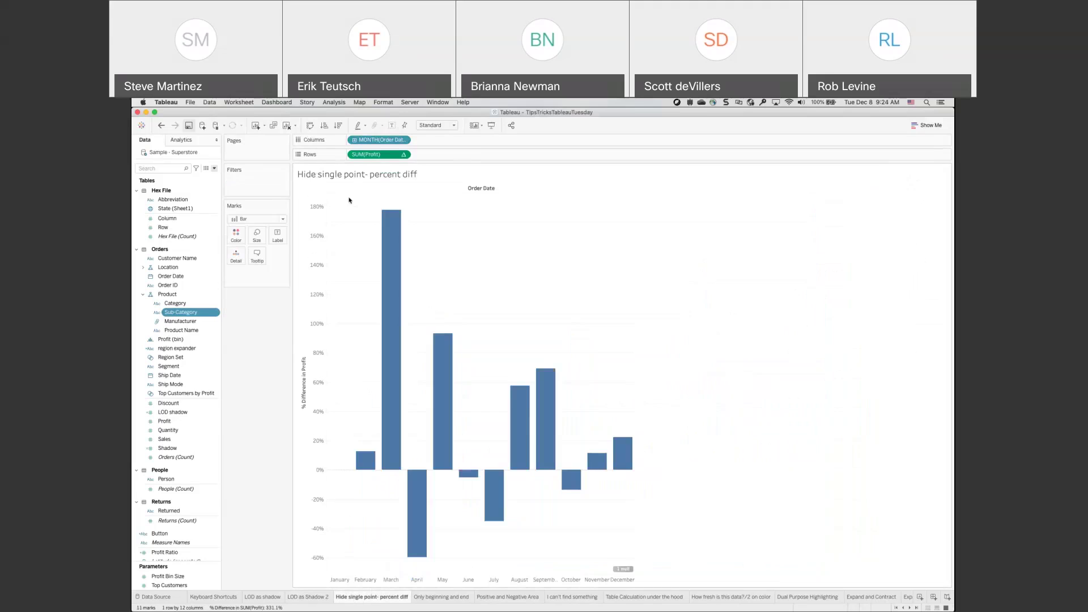
{"action": "left_click", "coordinate": [403, 155]}
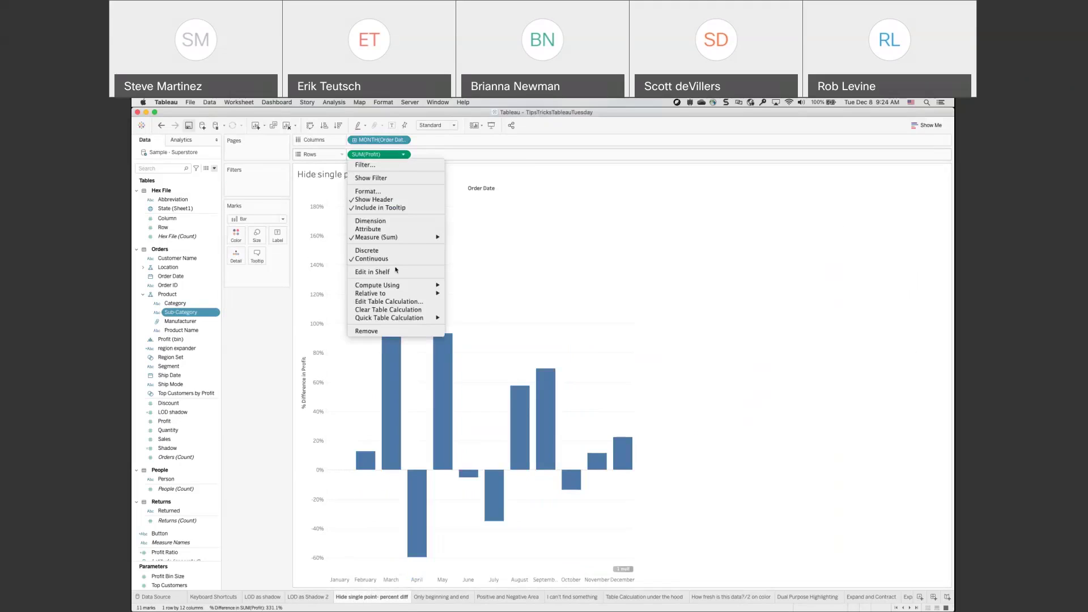
{"action": "left_click", "coordinate": [395, 302]}
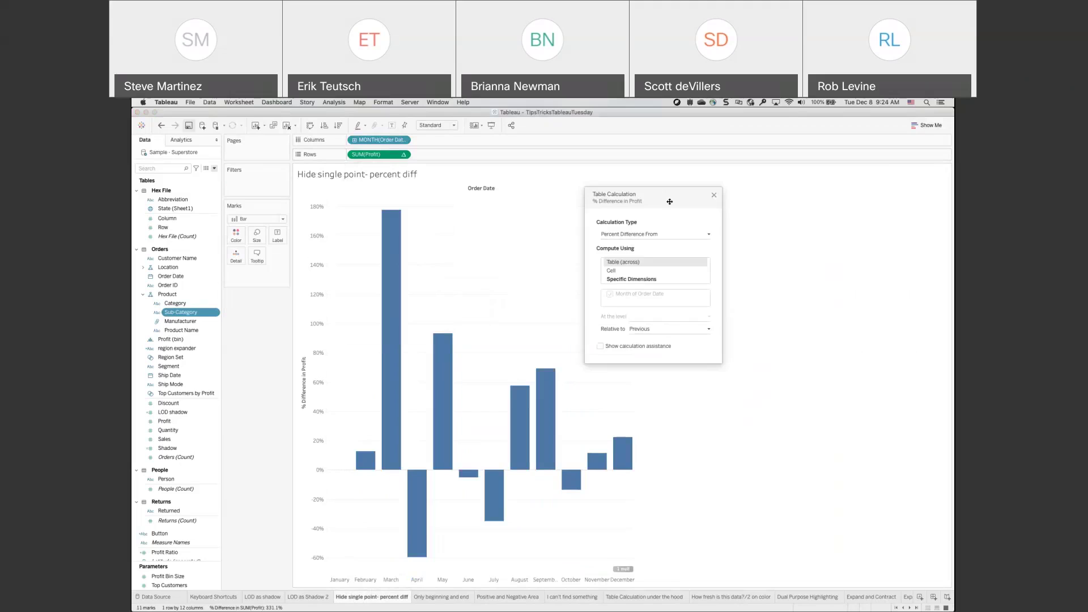
{"action": "left_click_drag", "start_coordinate": [669, 201], "coordinate": [810, 220]}
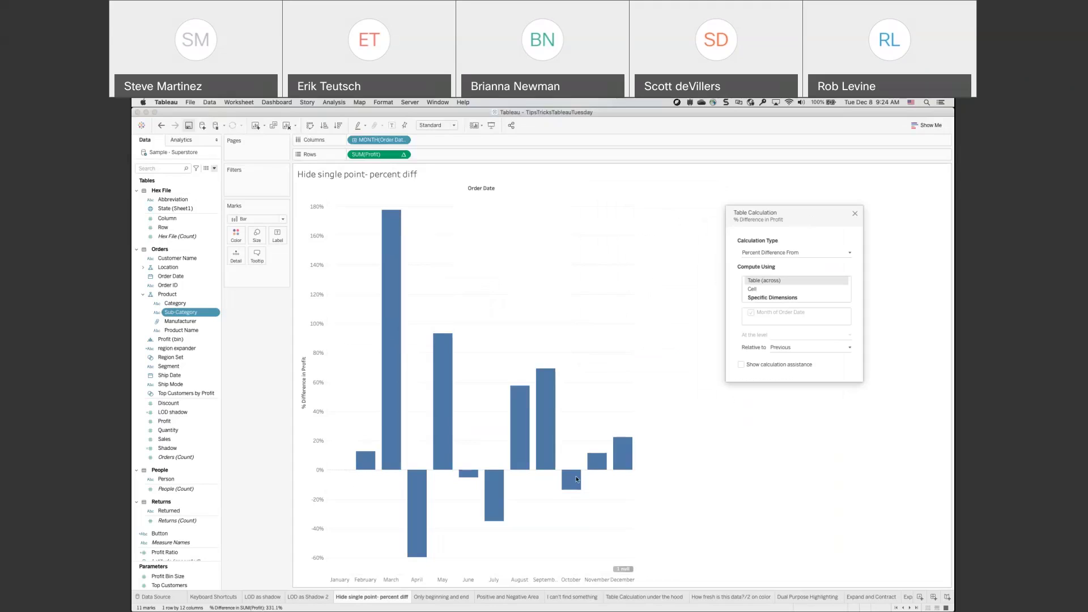
{"action": "left_click", "coordinate": [855, 214]}
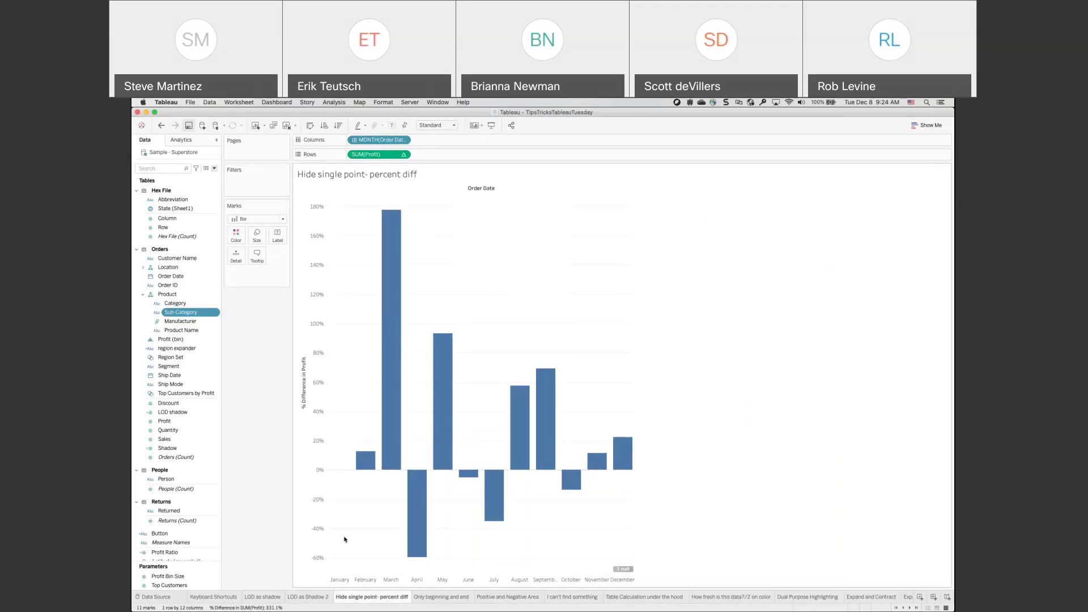
- Try to exclude January from the percent difference chart and undo the exclusion
{"action": "left_click", "coordinate": [340, 579]}
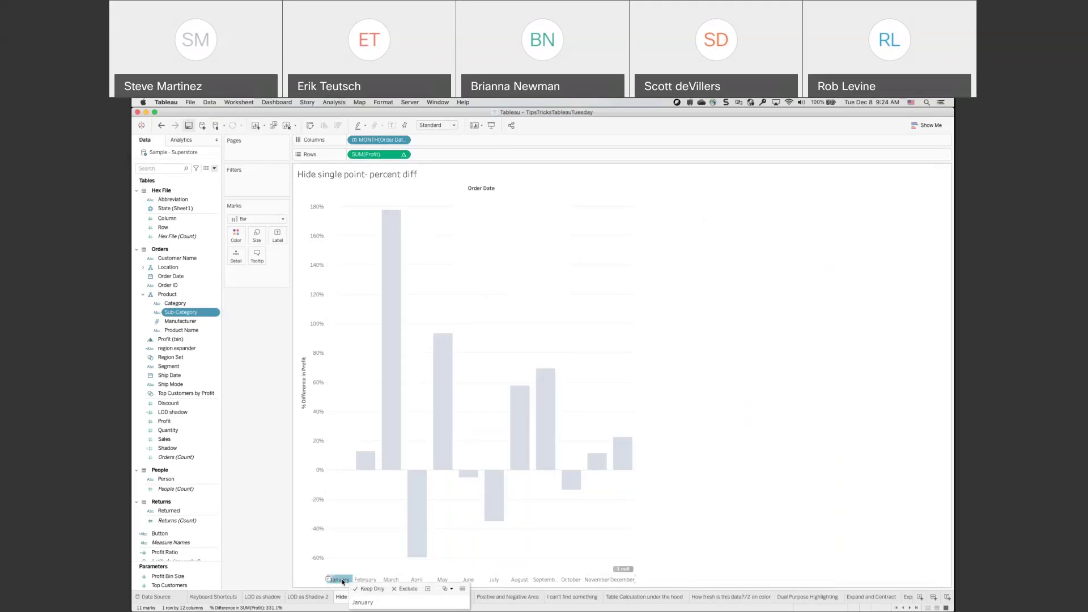
{"action": "left_click", "coordinate": [406, 590]}
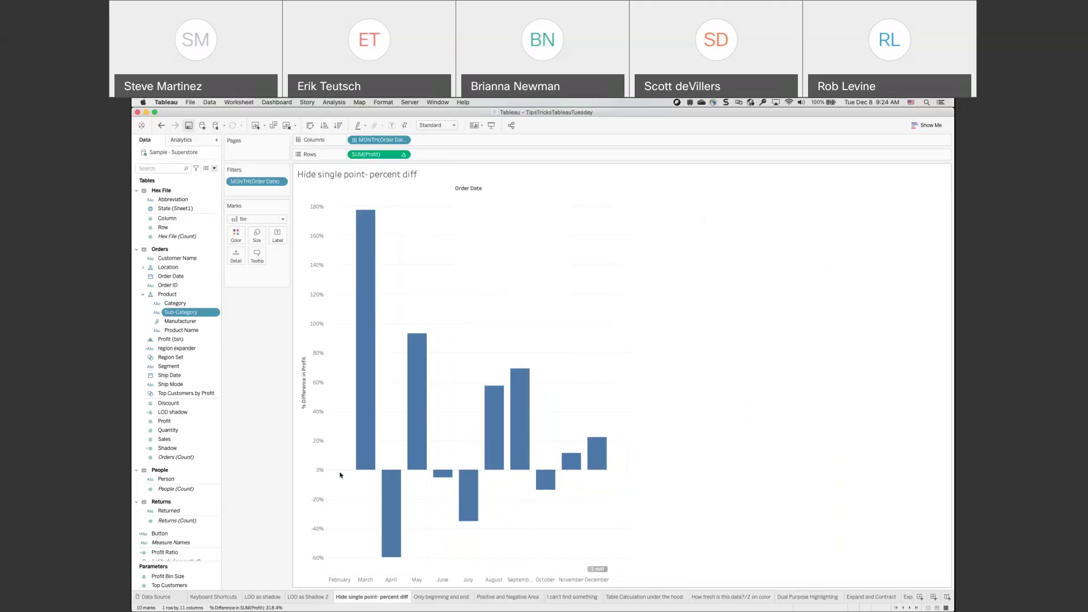
{"action": "key", "text": "super+z"}
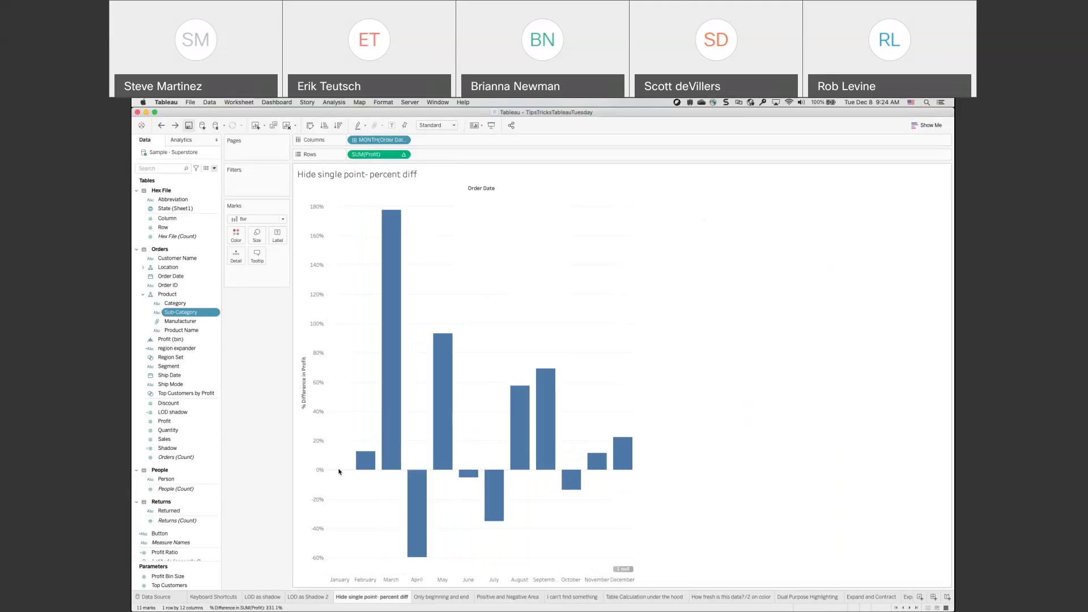
- Hide January in the percent difference bar chart without filtering it out
{"action": "left_click", "coordinate": [340, 580]}
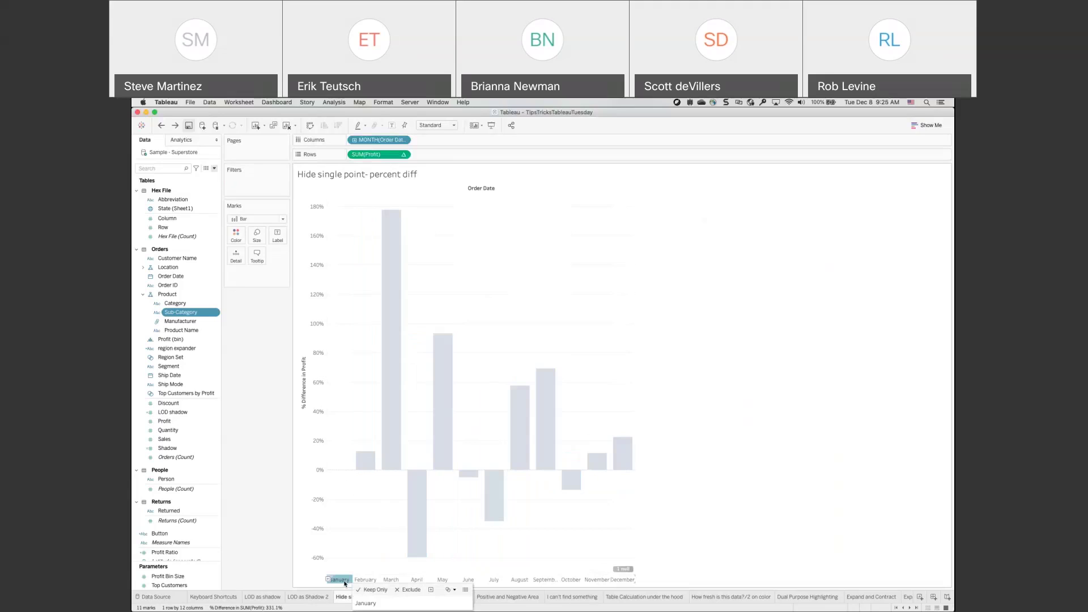
{"action": "right_click", "coordinate": [345, 582]}
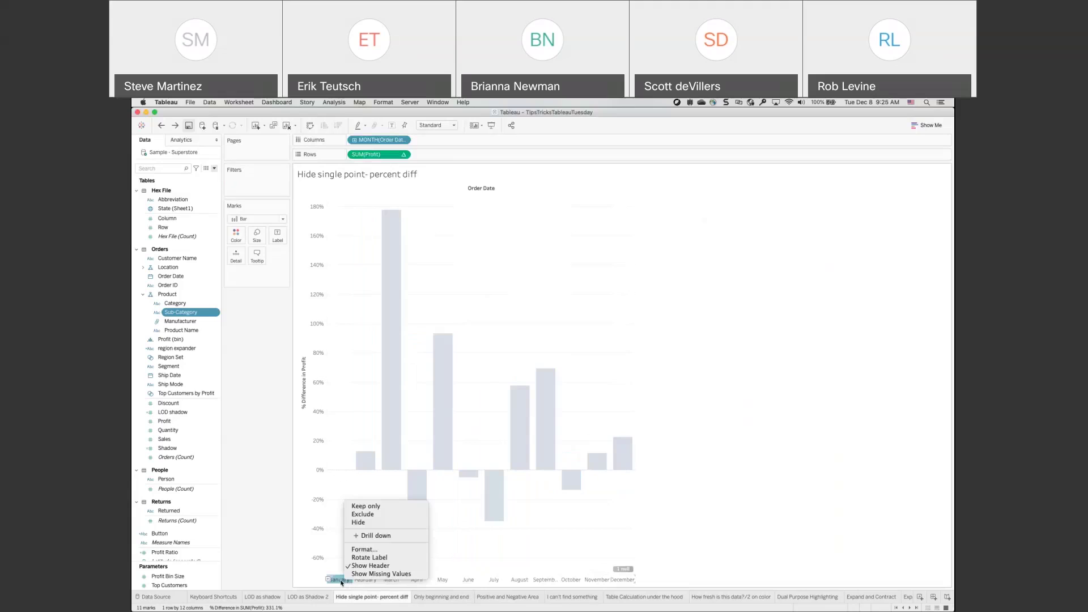
{"action": "left_click", "coordinate": [372, 524]}
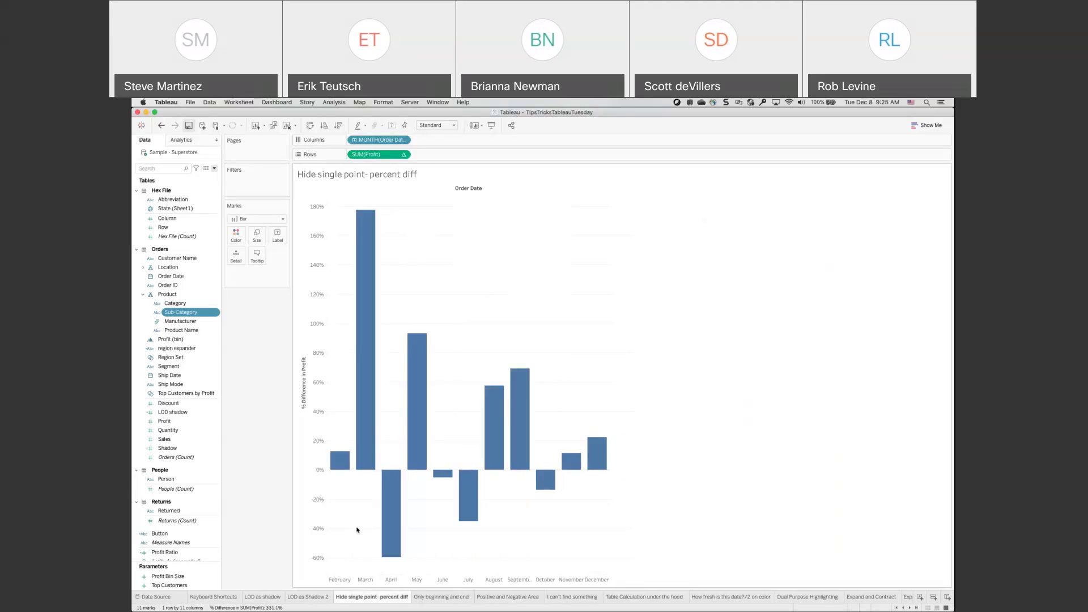
- On the Only beginning and end worksheet, exclude all marks between the first and last months of the category lines
{"action": "left_click", "coordinate": [447, 597]}
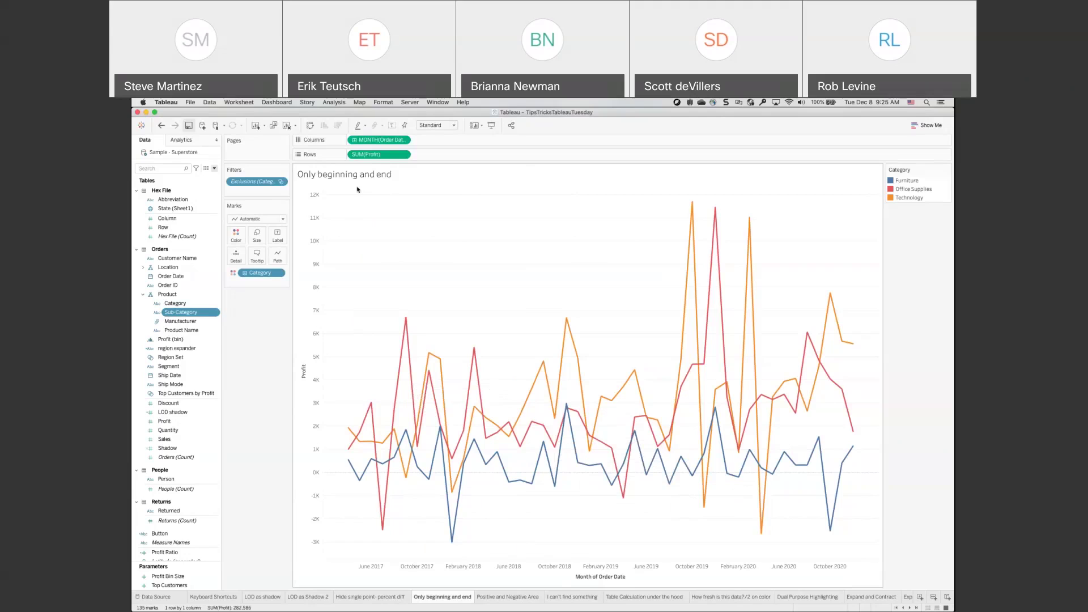
{"action": "left_click_drag", "start_coordinate": [357, 189], "coordinate": [853, 559]}
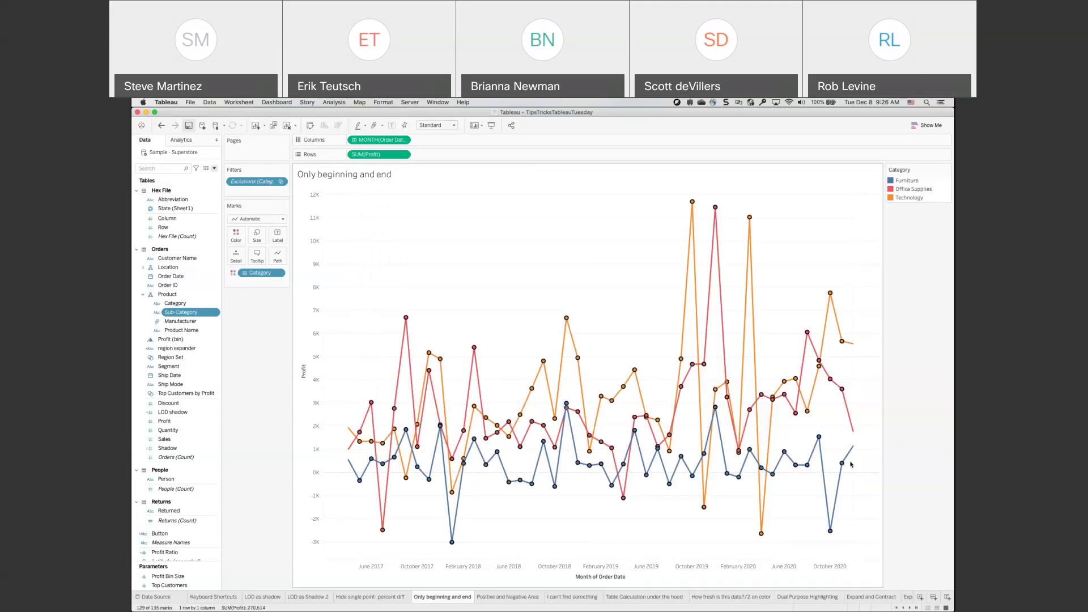
{"action": "right_click", "coordinate": [842, 391]}
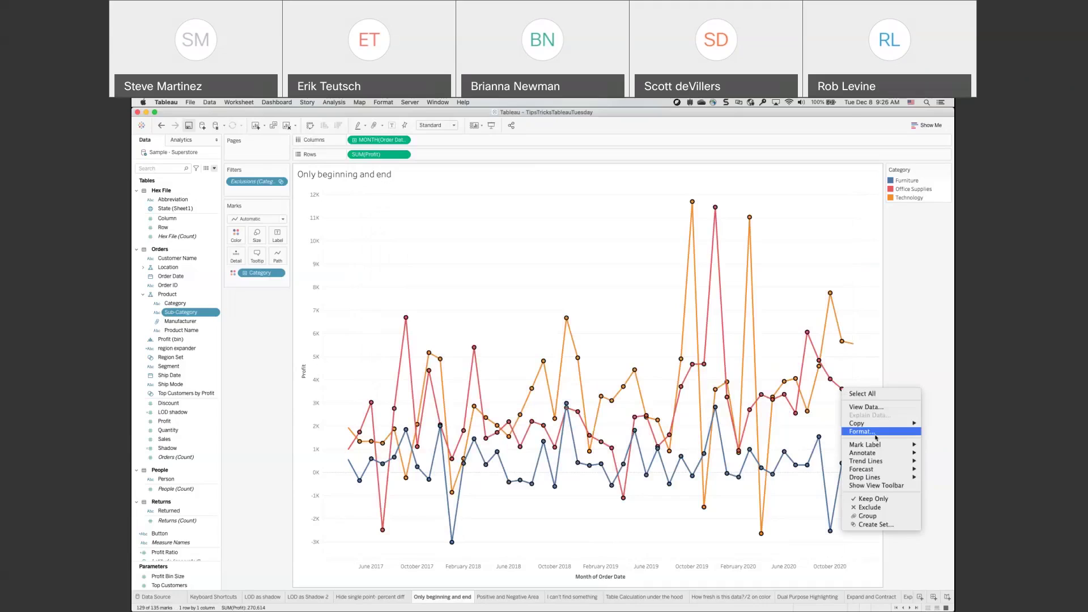
{"action": "left_click", "coordinate": [870, 508]}
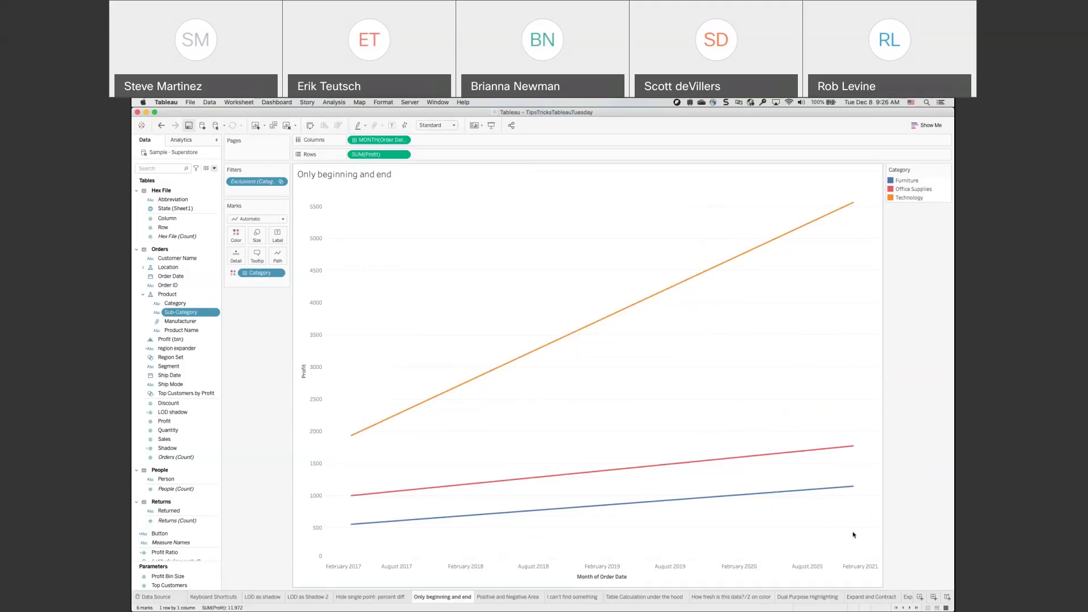
- Hide the Month of Order Date axis header on the beginning-and-end line chart
{"action": "right_click", "coordinate": [822, 571]}
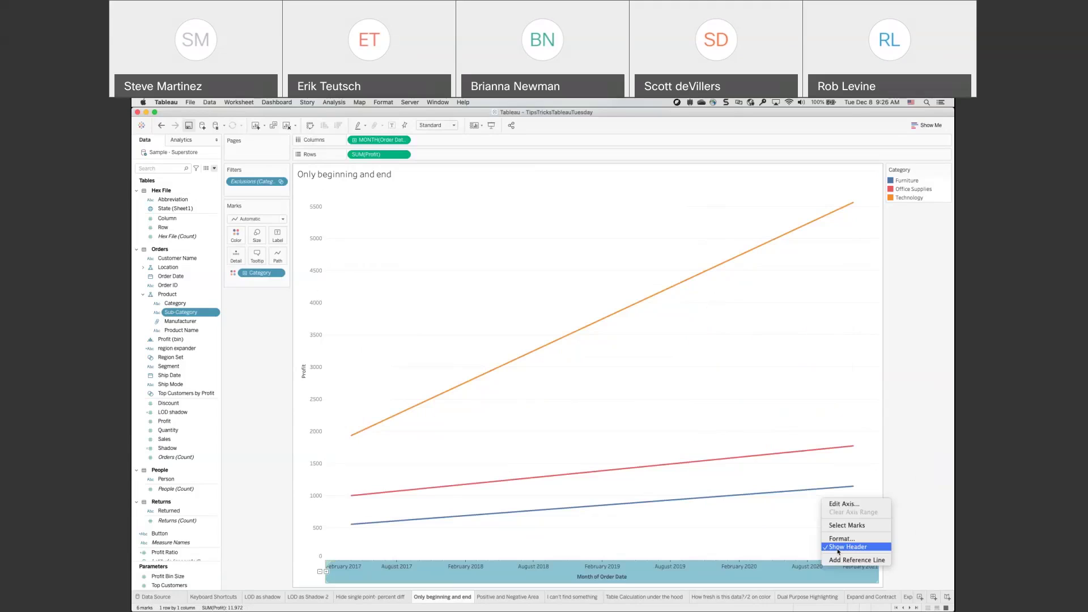
{"action": "left_click", "coordinate": [838, 548]}
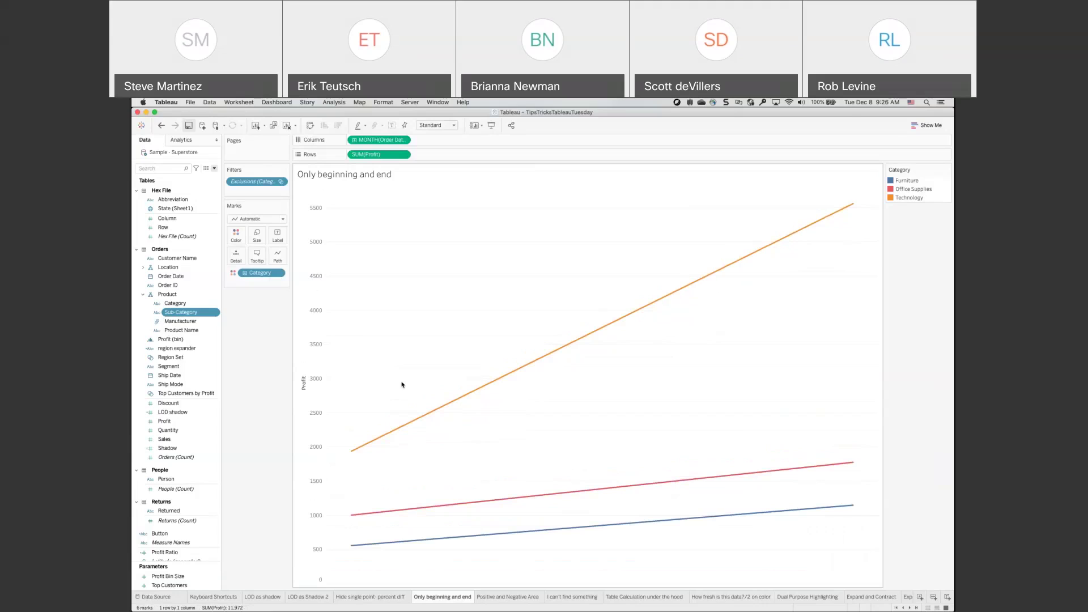
{"action": "mouse_move", "coordinate": [855, 506]}
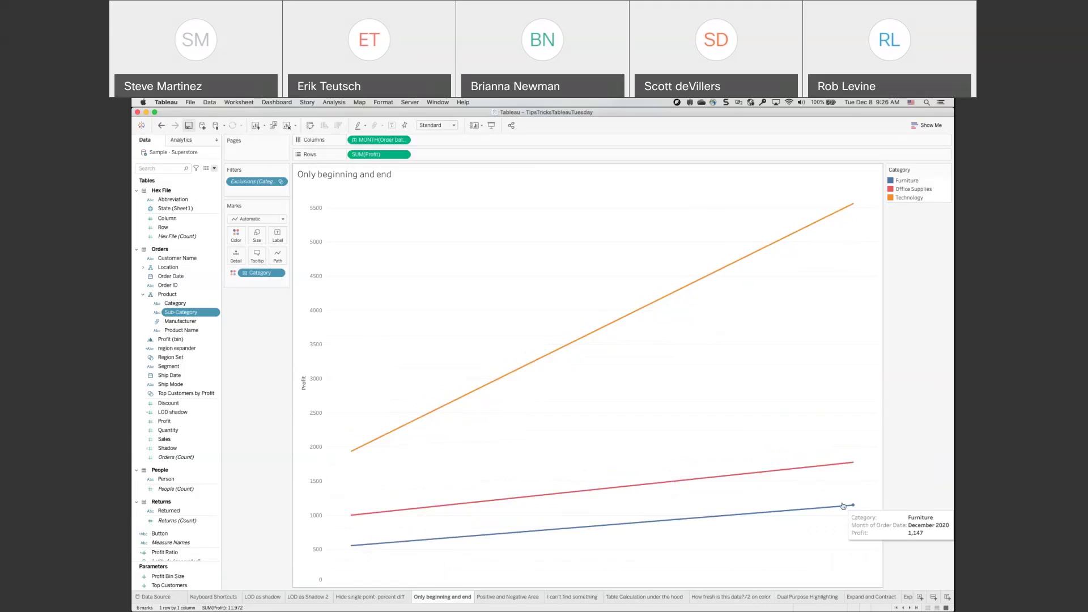
- On the Positive and Negative Area worksheet, duplicate SUM(Profit) on Rows and fix the upper Profit axis to start at 0
{"action": "left_click", "coordinate": [533, 598]}
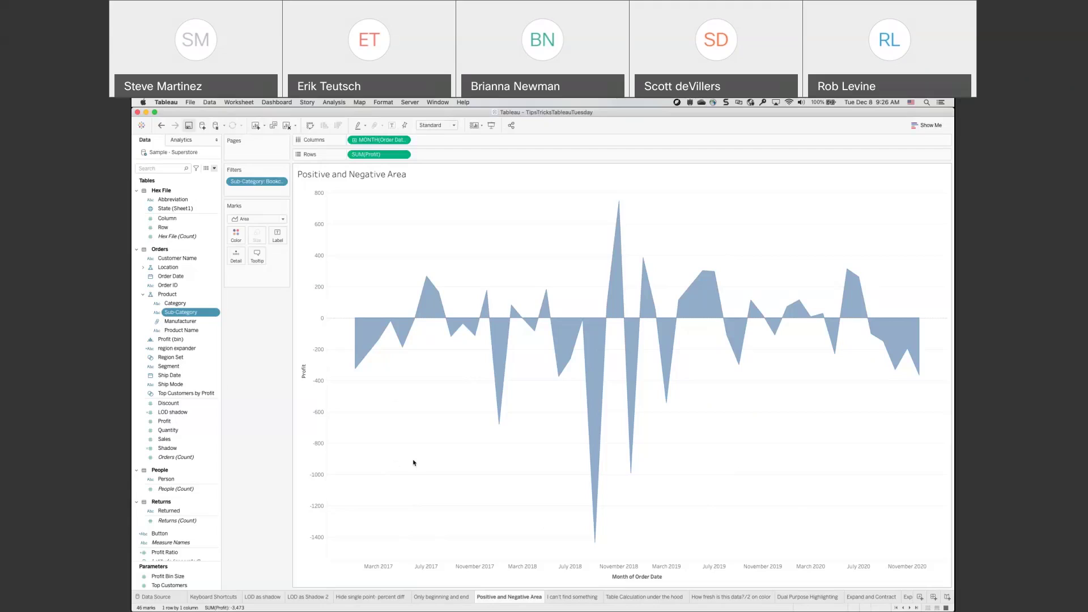
{"action": "left_click_drag", "start_coordinate": [370, 154], "coordinate": [453, 155]}
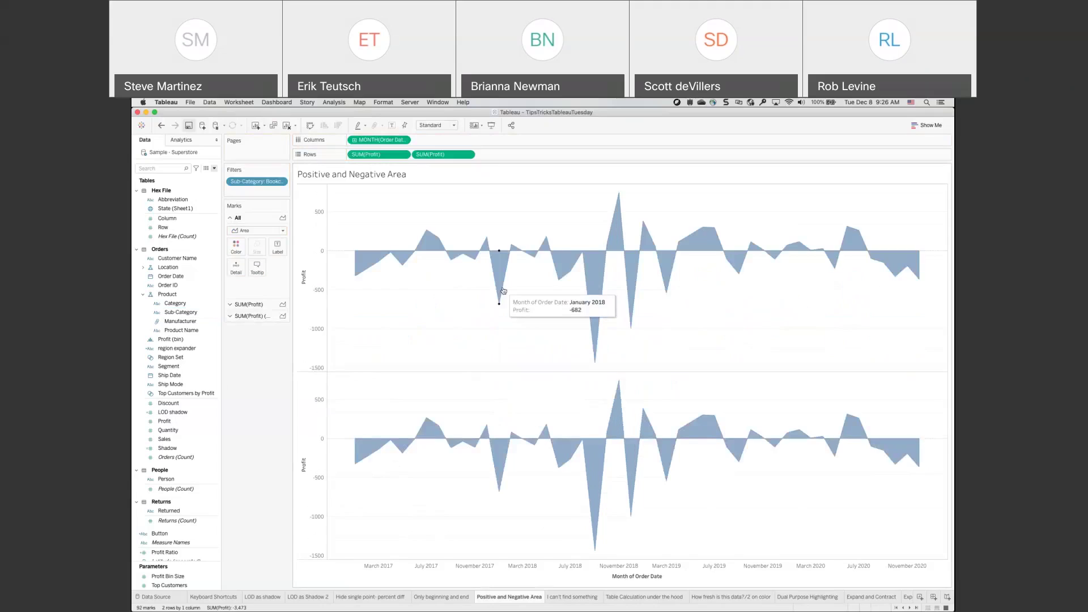
{"action": "right_click", "coordinate": [310, 286]}
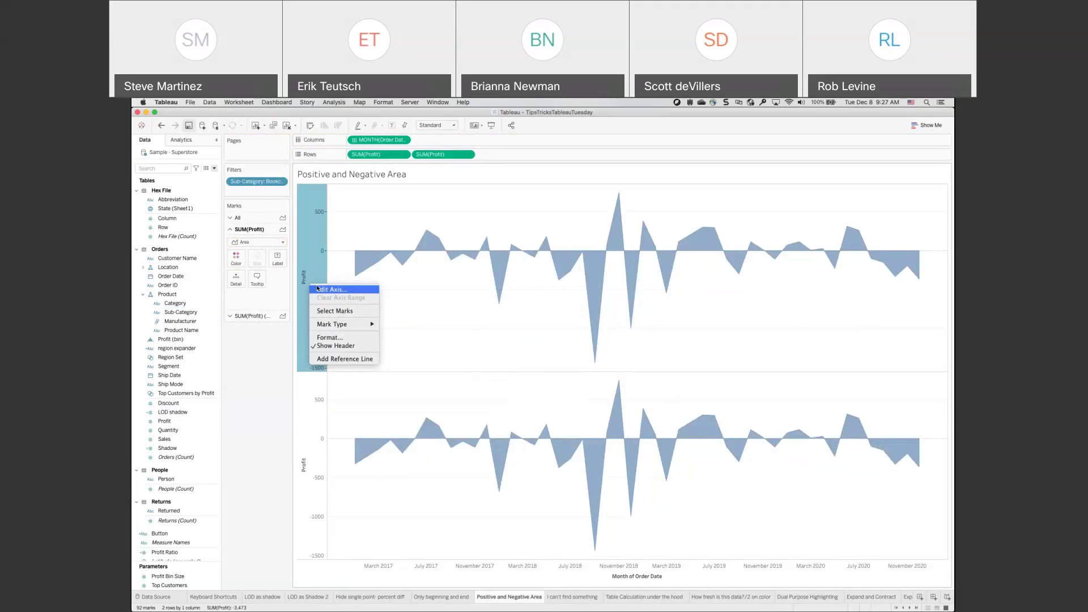
{"action": "left_click", "coordinate": [318, 289]}
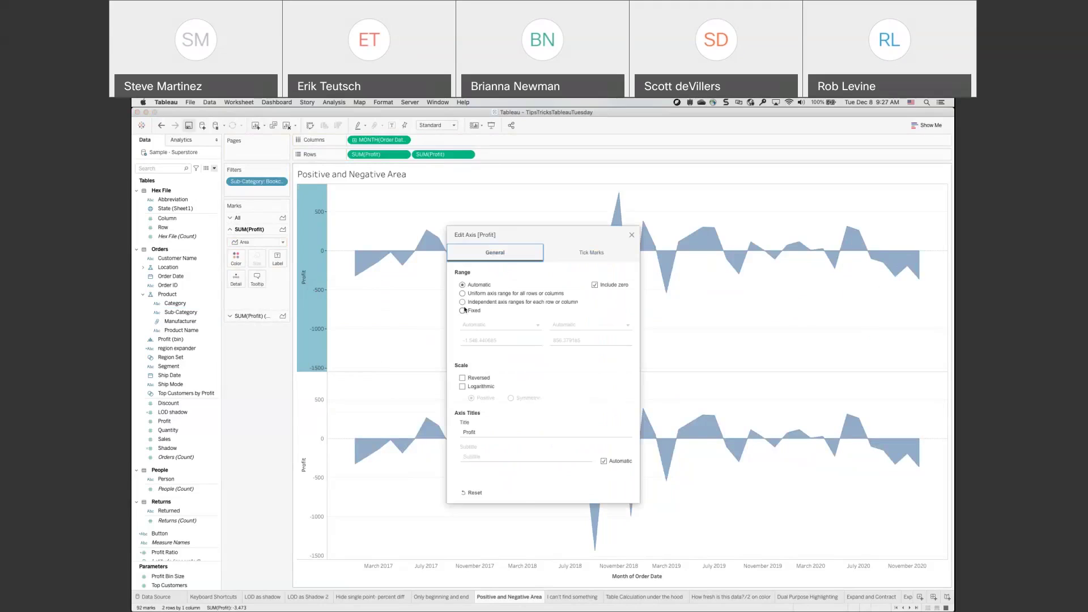
{"action": "left_click", "coordinate": [463, 310]}
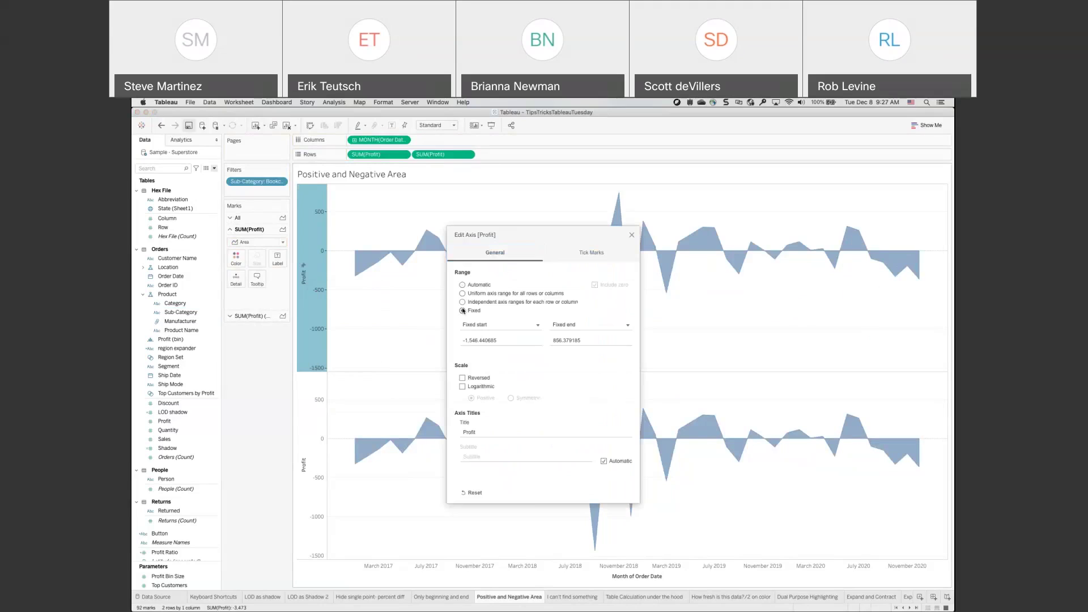
{"action": "left_click", "coordinate": [511, 341]}
{"action": "key", "text": "super+a"}
{"action": "type", "text": "0"}
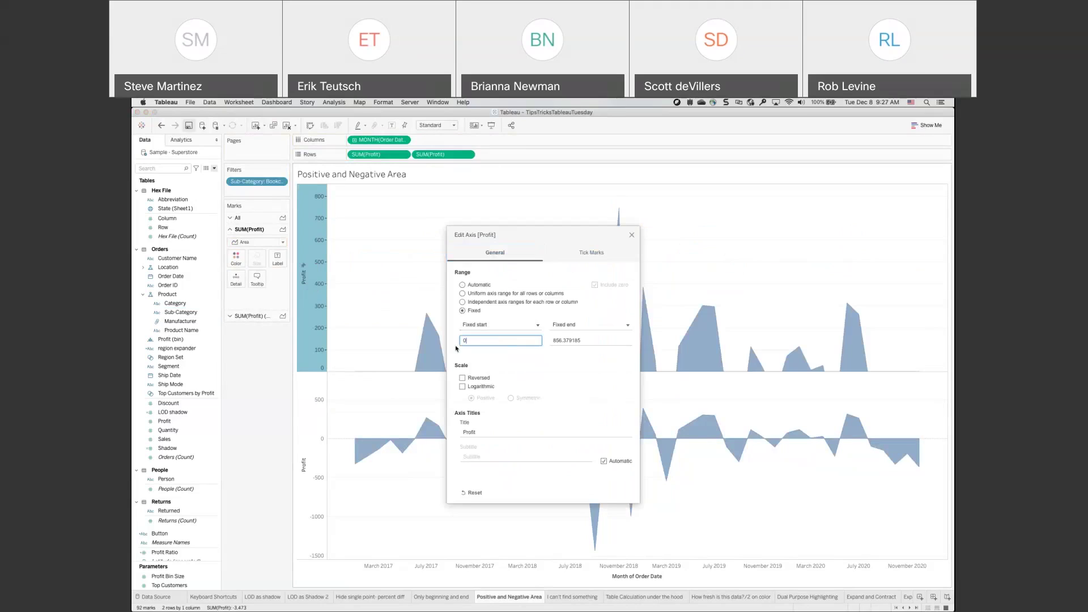
{"action": "left_click", "coordinate": [569, 343]}
{"action": "left_click", "coordinate": [648, 272]}
- Fix the lower Profit axis range so that it ends at 0
{"action": "right_click", "coordinate": [315, 451]}
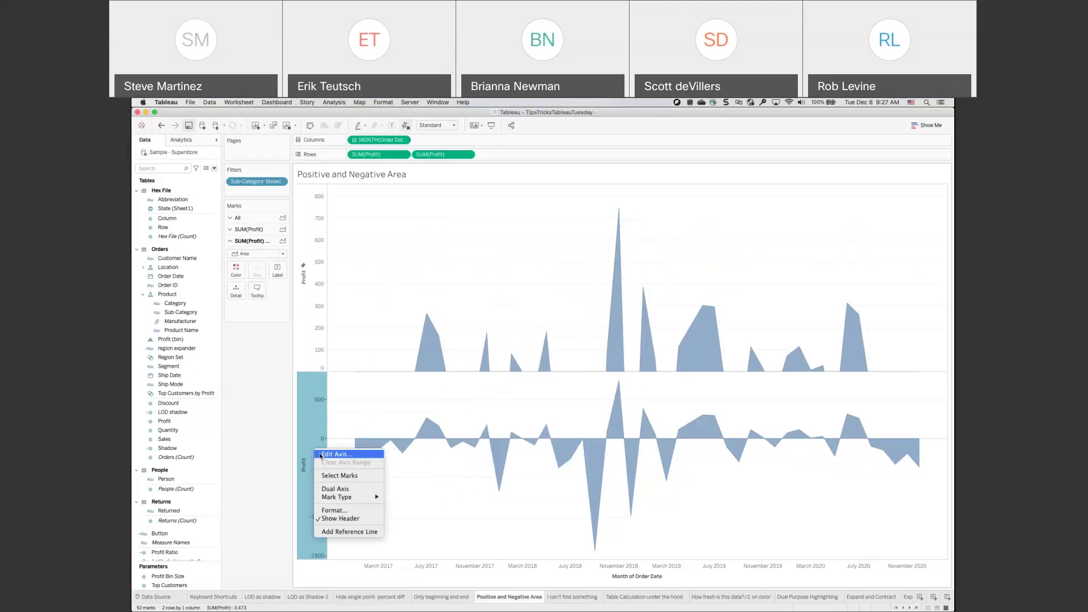
{"action": "left_click", "coordinate": [336, 454]}
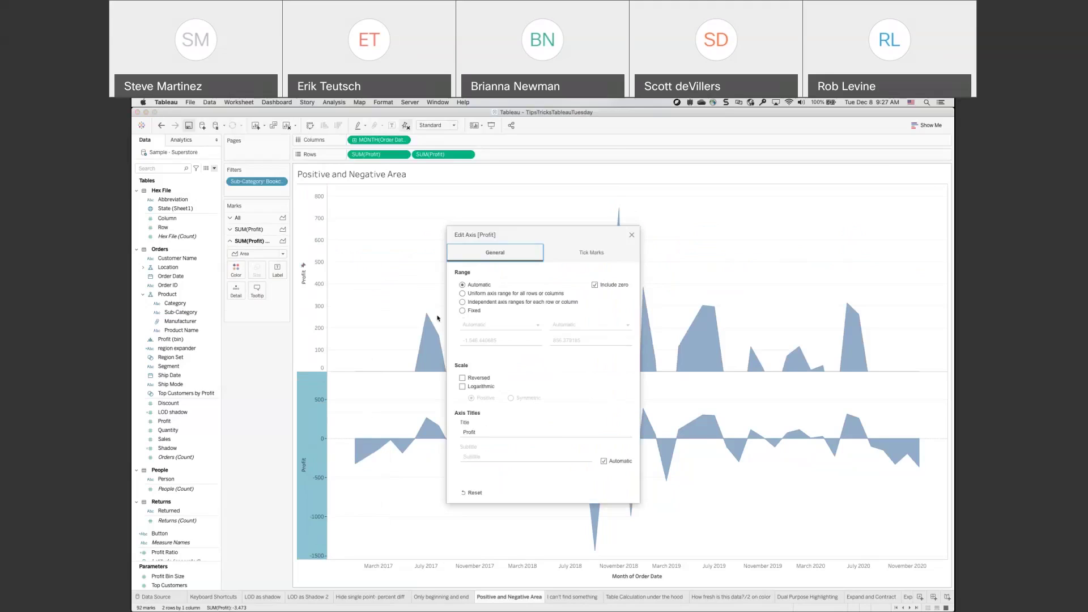
{"action": "left_click", "coordinate": [462, 311]}
{"action": "left_click", "coordinate": [583, 339]}
{"action": "type", "text": "0"}
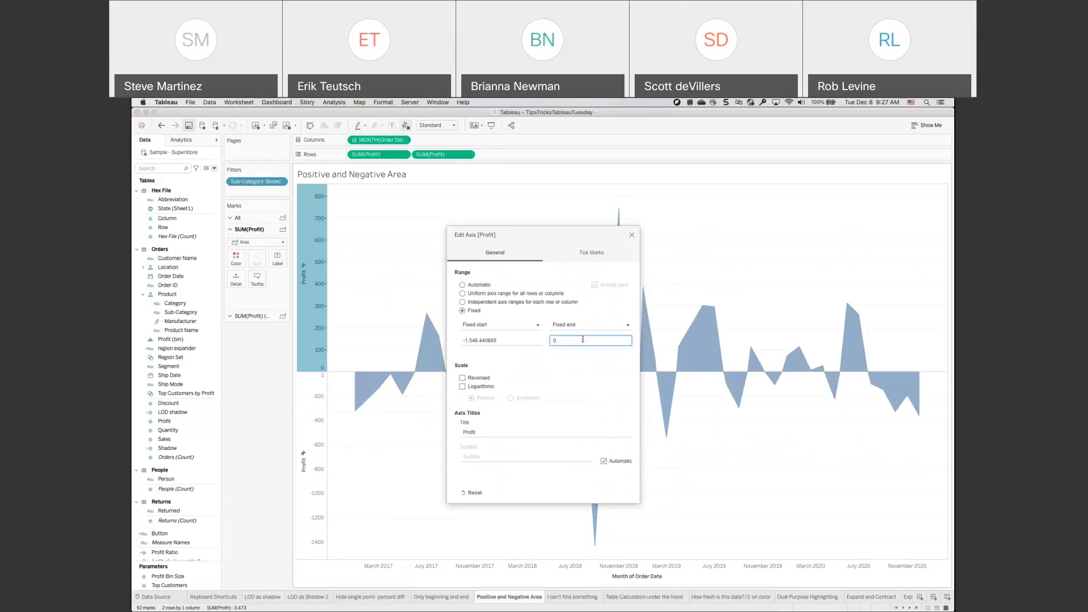
{"action": "left_click", "coordinate": [639, 245]}
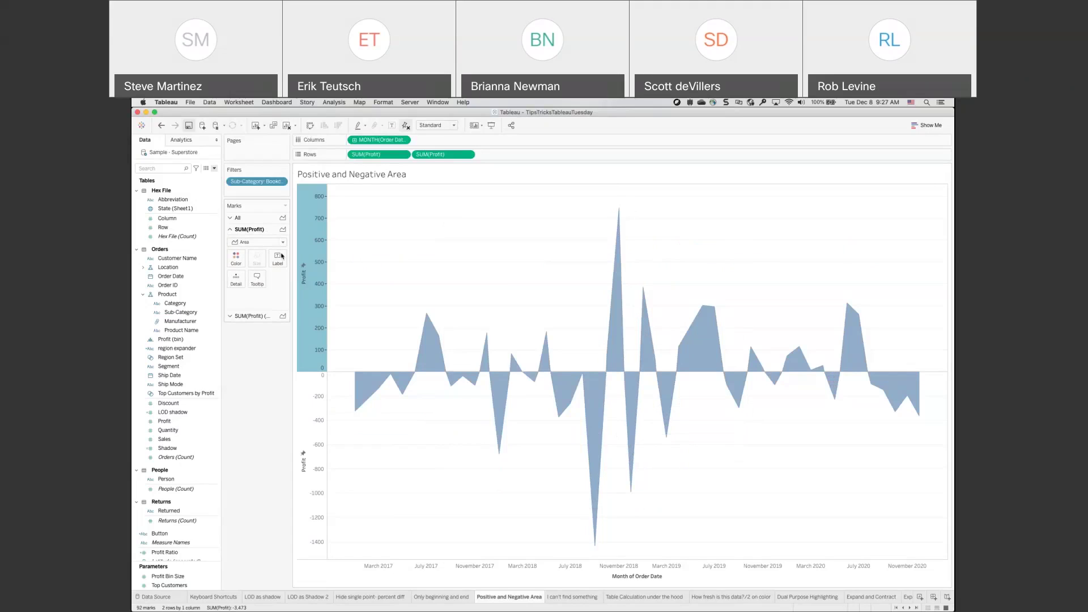
- Color the upper Profit area lighter blue and the lower Profit area orange
{"action": "left_click", "coordinate": [235, 258]}
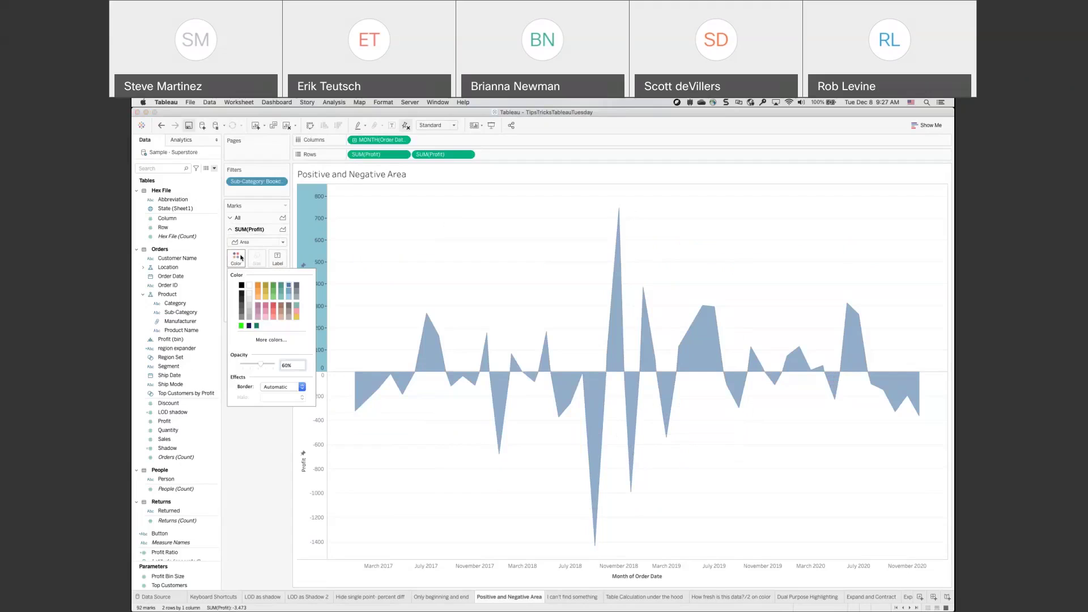
{"action": "left_click", "coordinate": [289, 290]}
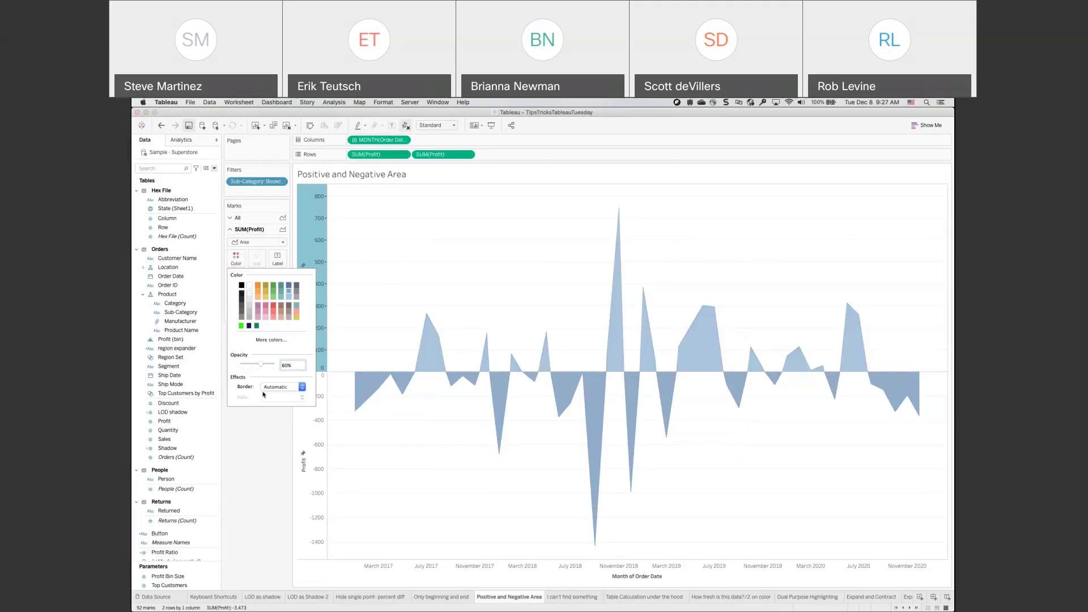
{"action": "key", "text": "Escape"}
{"action": "left_click", "coordinate": [244, 315]}
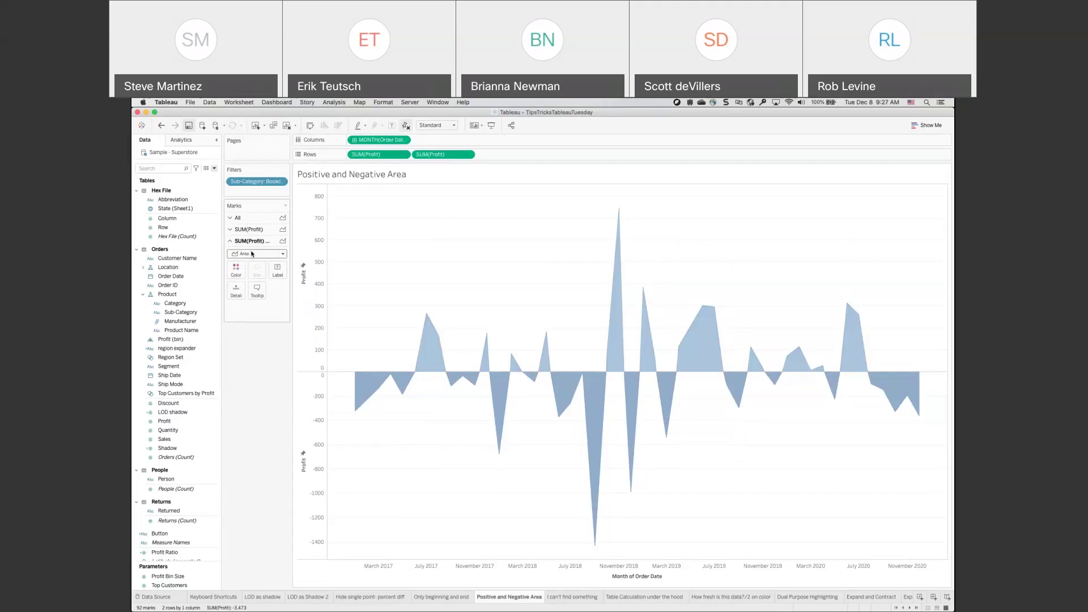
{"action": "left_click", "coordinate": [236, 269]}
{"action": "left_click", "coordinate": [258, 297]}
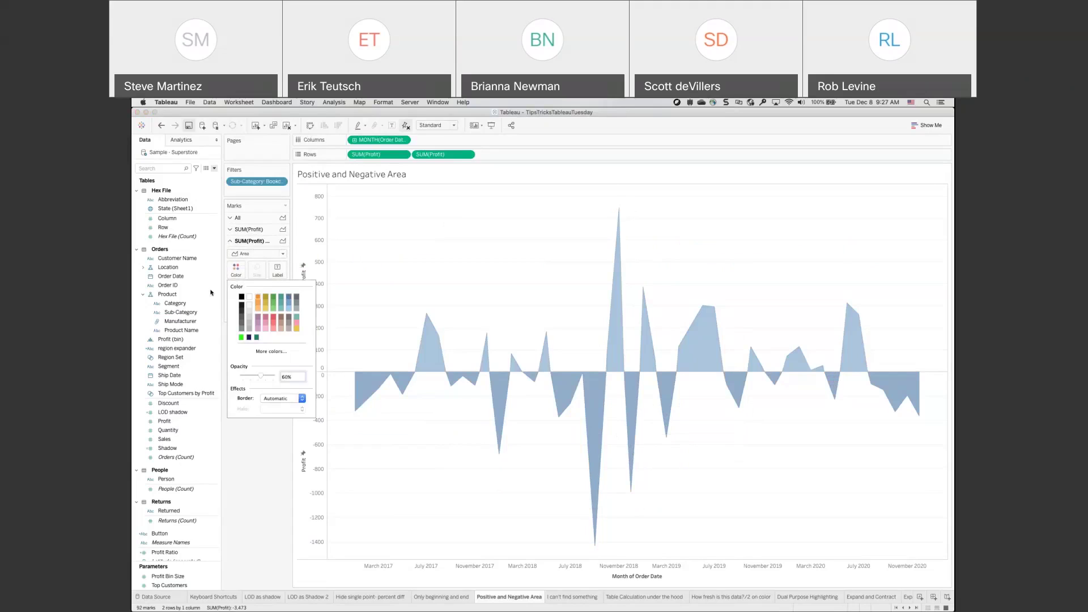
{"action": "left_click", "coordinate": [246, 428]}
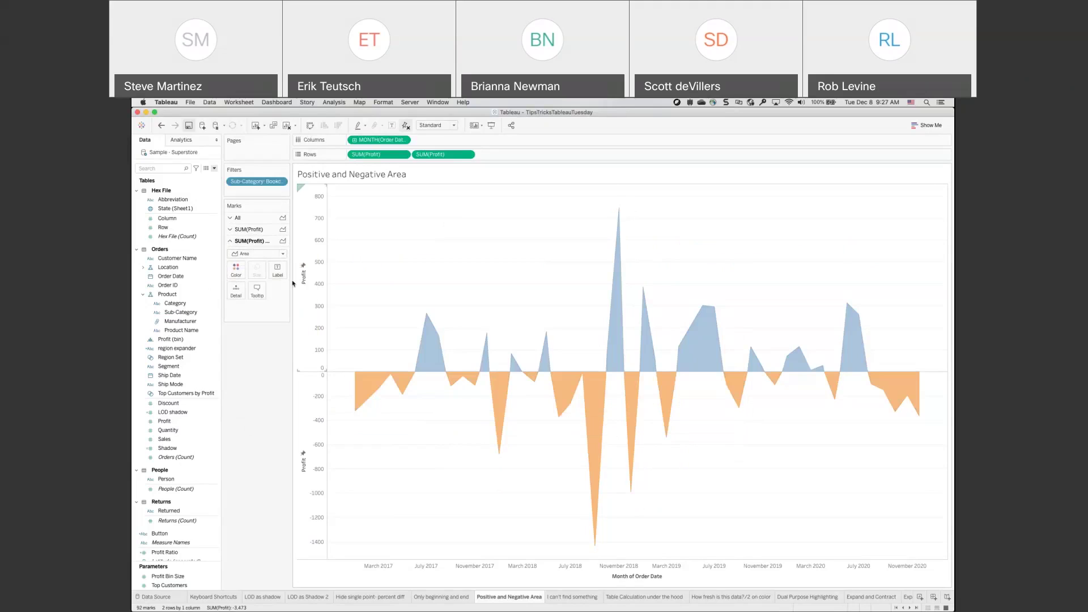
- Change the lower Profit marks from Area to Line and open the I can't find something worksheet
{"action": "left_click", "coordinate": [272, 257]}
{"action": "left_click", "coordinate": [263, 287]}
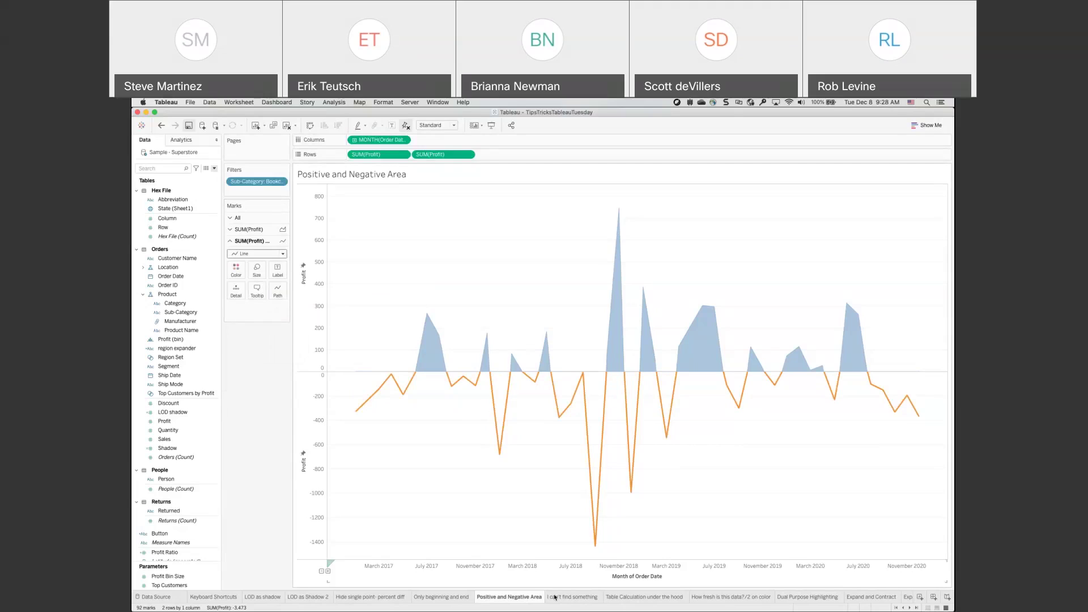
{"action": "left_click", "coordinate": [572, 597]}
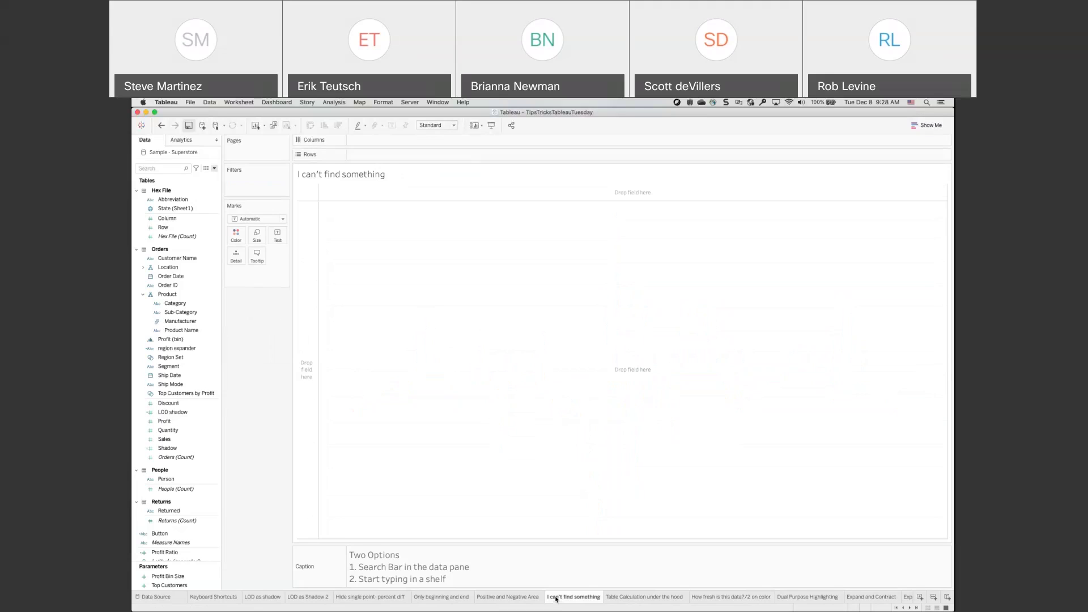
- Expand the Location hierarchy in the Orders table to view its fields, and collapse it again
{"action": "mouse_move", "coordinate": [556, 599]}
{"action": "left_click", "coordinate": [146, 268]}
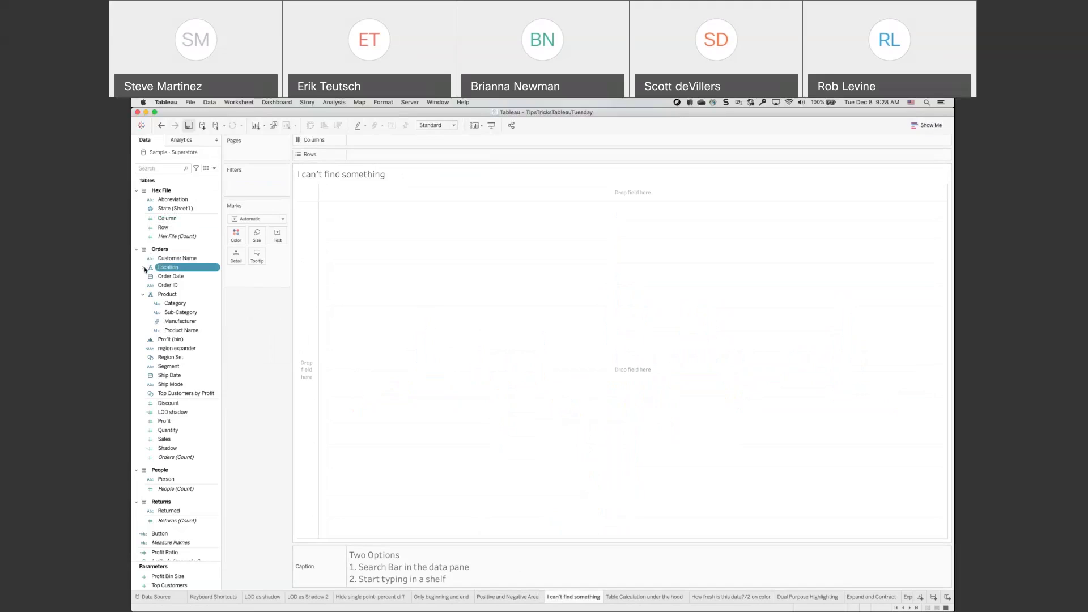
{"action": "left_click", "coordinate": [143, 268]}
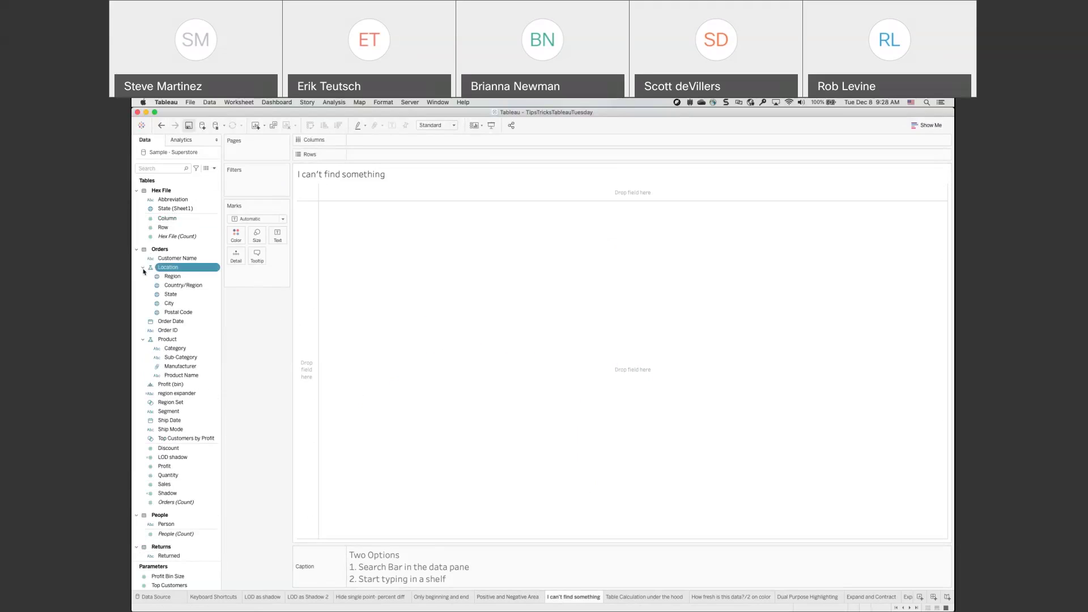
{"action": "left_click", "coordinate": [144, 268]}
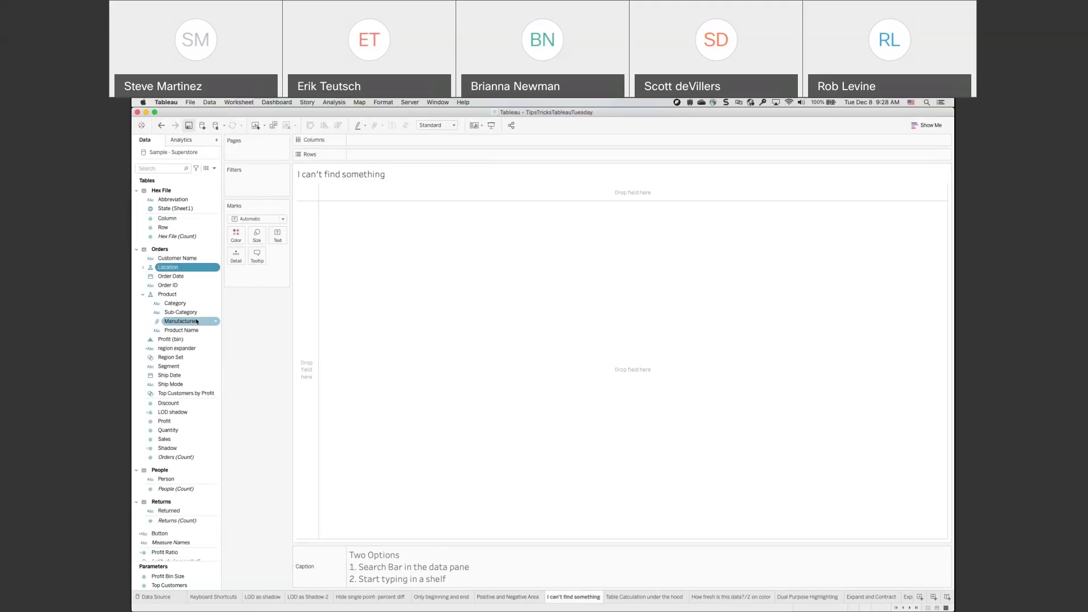
- Search the data source fields for "region" and clear the search
{"action": "left_click", "coordinate": [145, 168]}
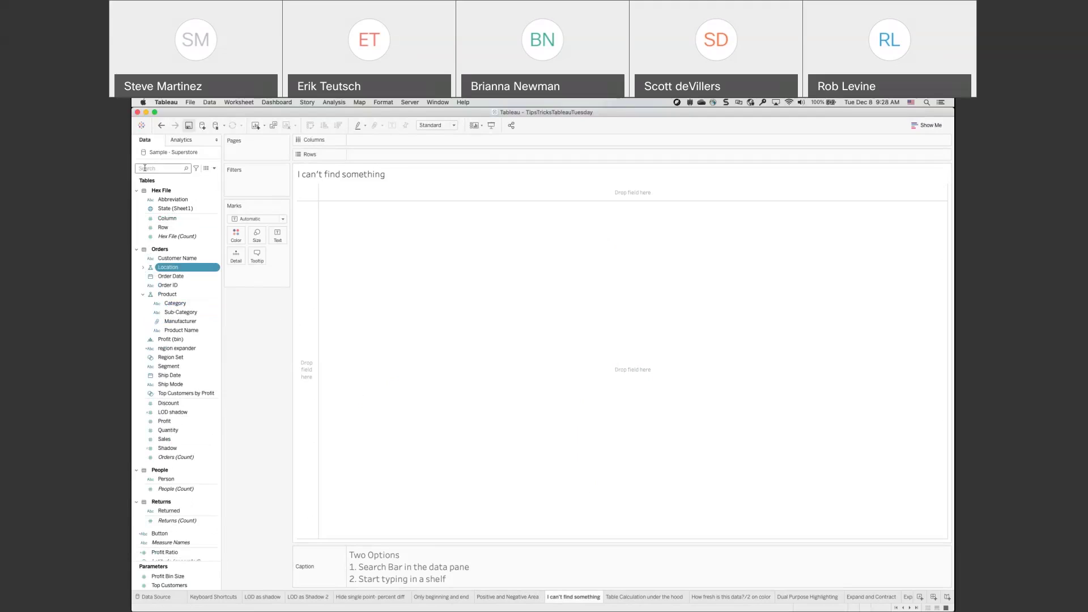
{"action": "type", "text": "region"}
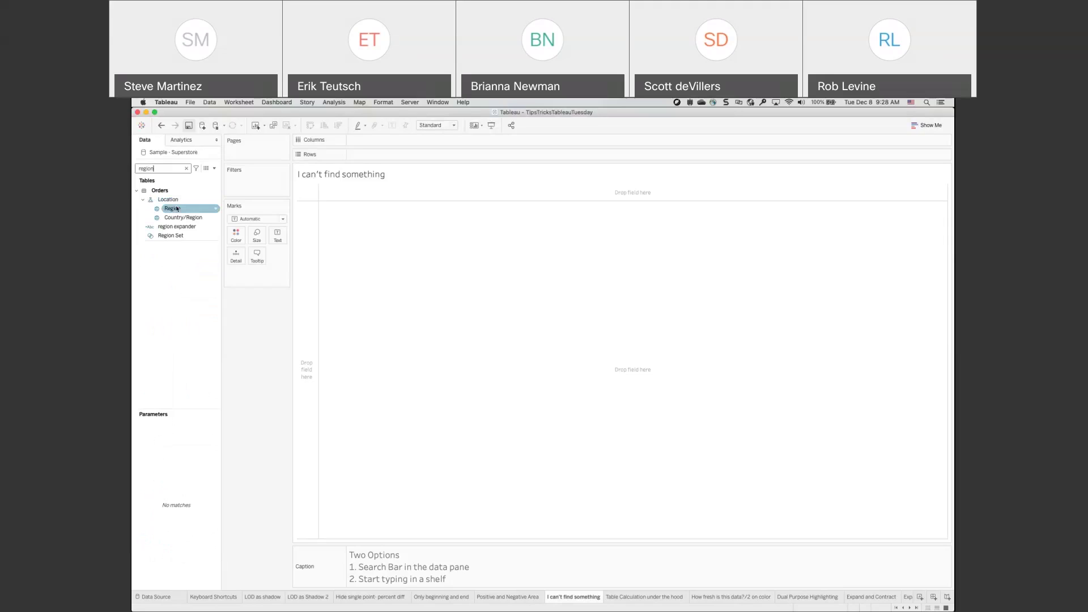
{"action": "left_click", "coordinate": [186, 168]}
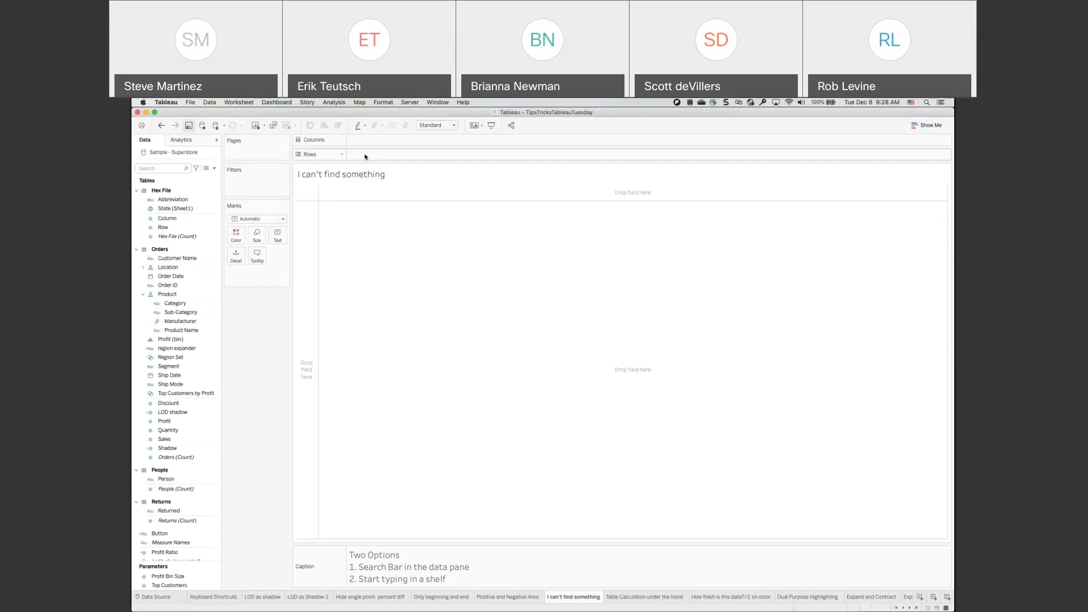
- Add the Region field to Rows by entering "region" directly on the empty shelf
{"action": "double_click", "coordinate": [365, 155]}
{"action": "type", "text": "region"}
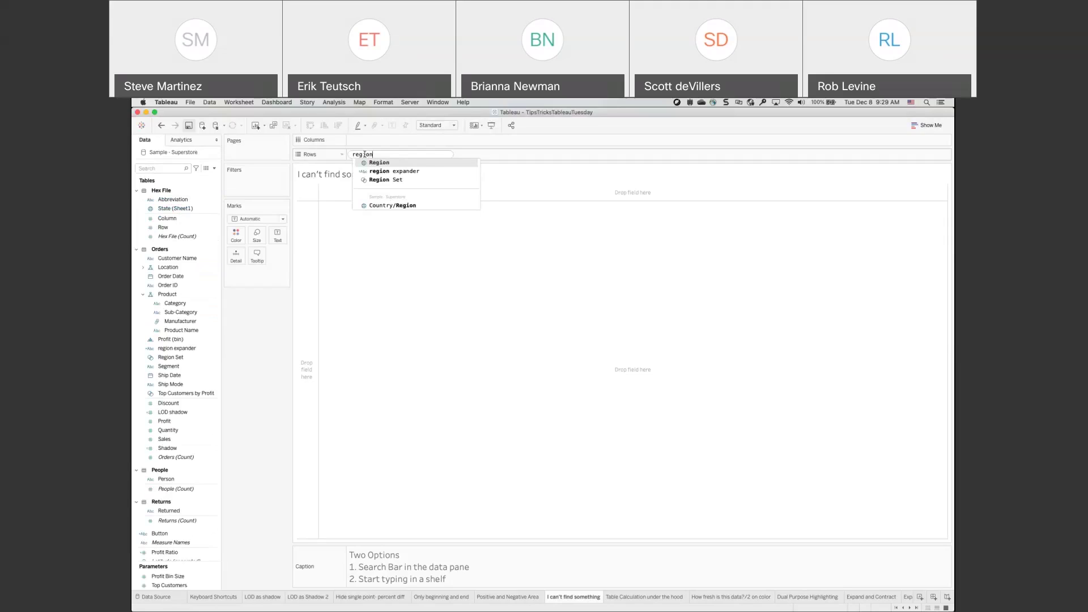
{"action": "key", "text": "Return"}
{"action": "key", "text": "Return"}
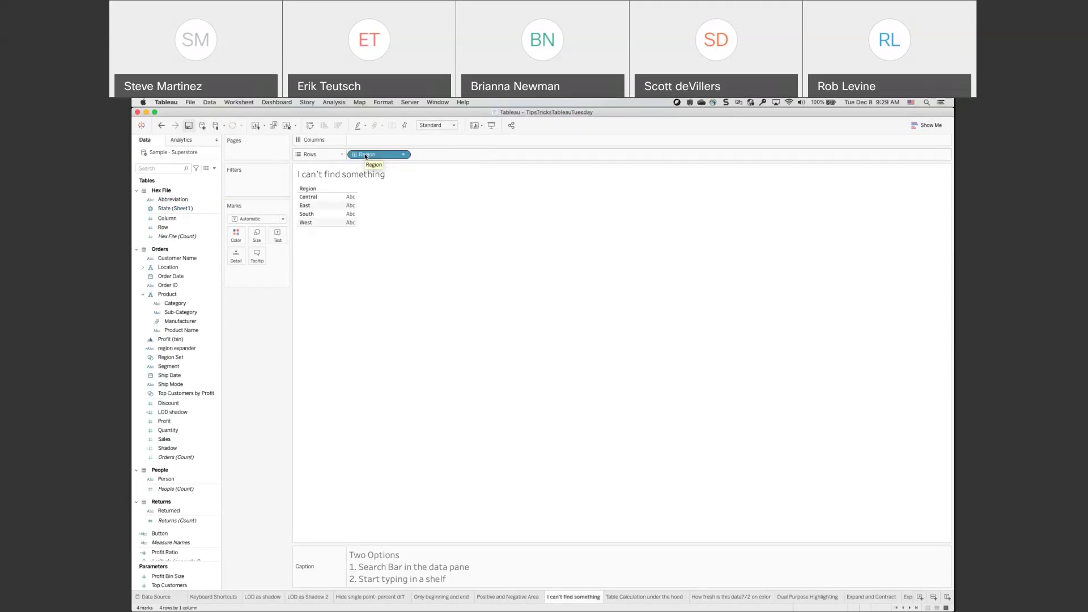
- Enter SUM(Sales) directly on Rows after Region and move it to Columns for horizontal bars
{"action": "double_click", "coordinate": [420, 156]}
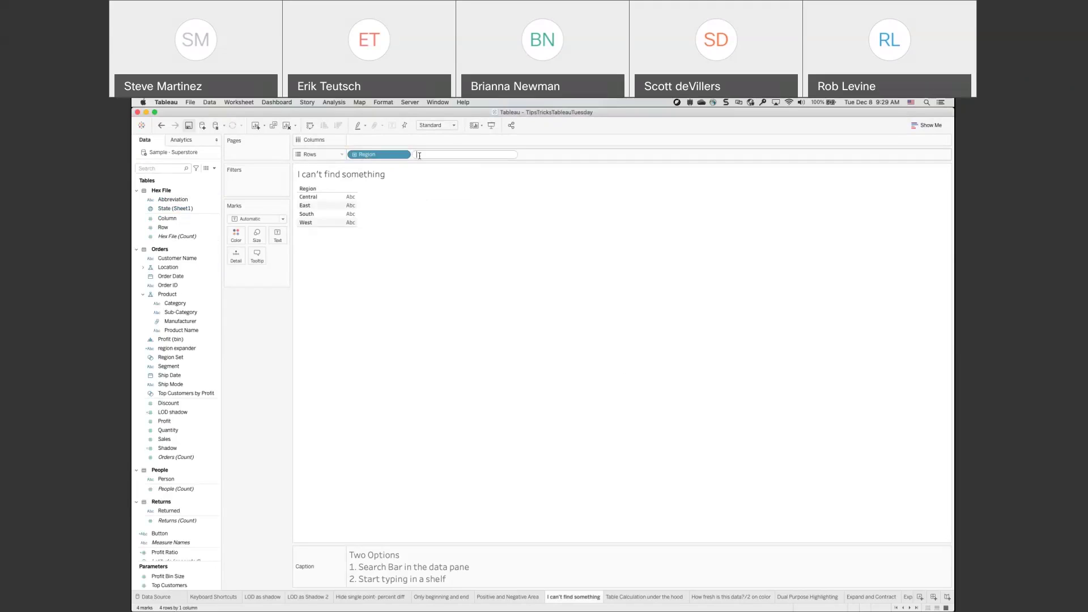
{"action": "type", "text": "sum"}
{"action": "key", "text": "Return"}
{"action": "type", "text": "sales"}
{"action": "key", "text": "Return"}
{"action": "key", "text": "Return"}
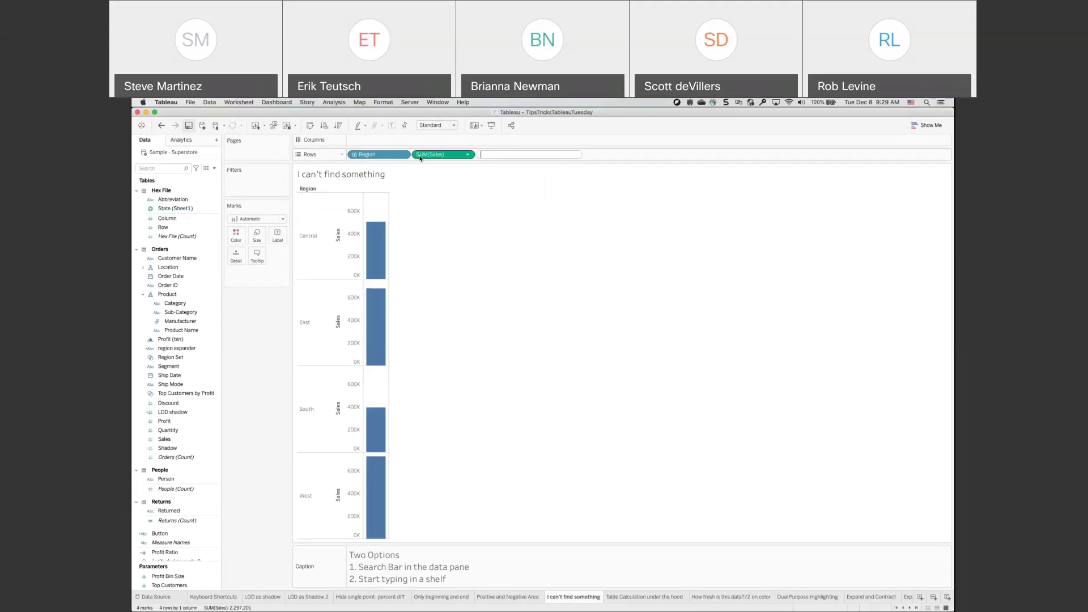
{"action": "left_click_drag", "start_coordinate": [420, 158], "coordinate": [396, 140]}
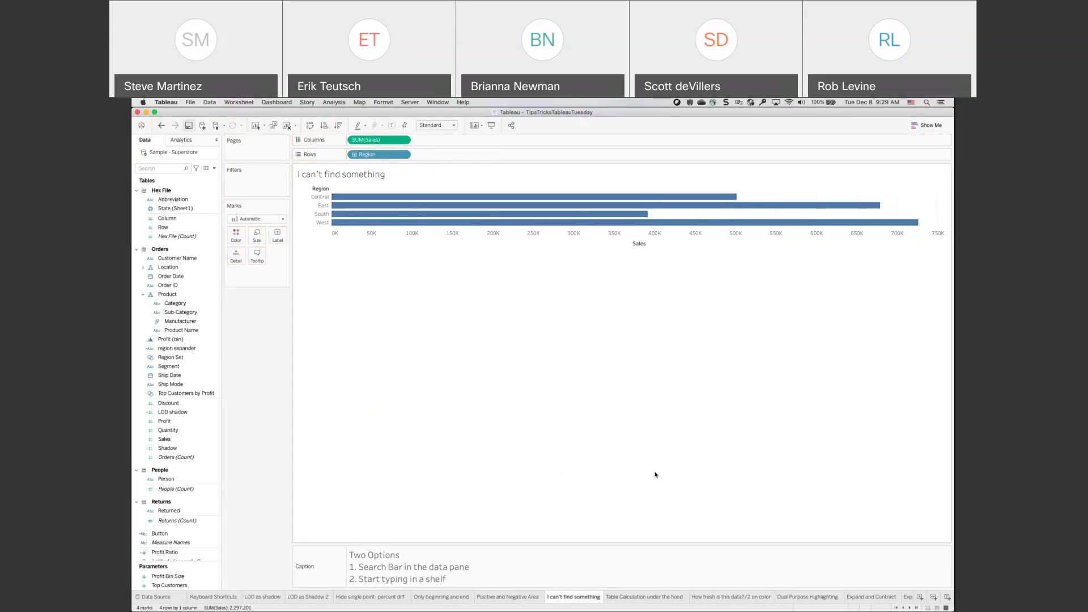
- Open the Table Calculation under the hood worksheet and review the table calculation settings of SUM(Profit), leaving them as they are
{"action": "mouse_move", "coordinate": [664, 600]}
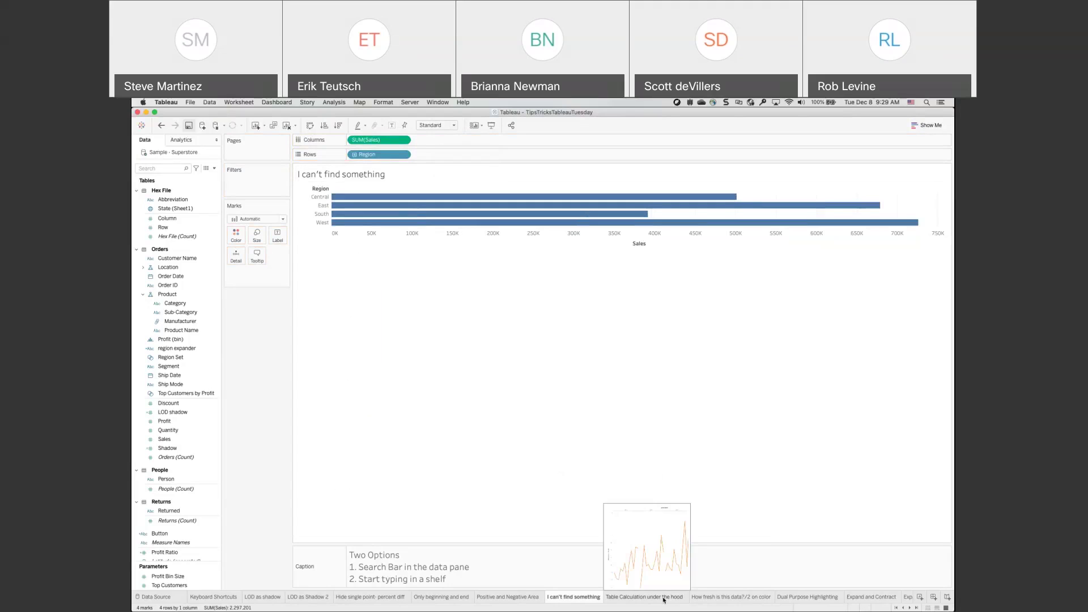
{"action": "left_click", "coordinate": [664, 600]}
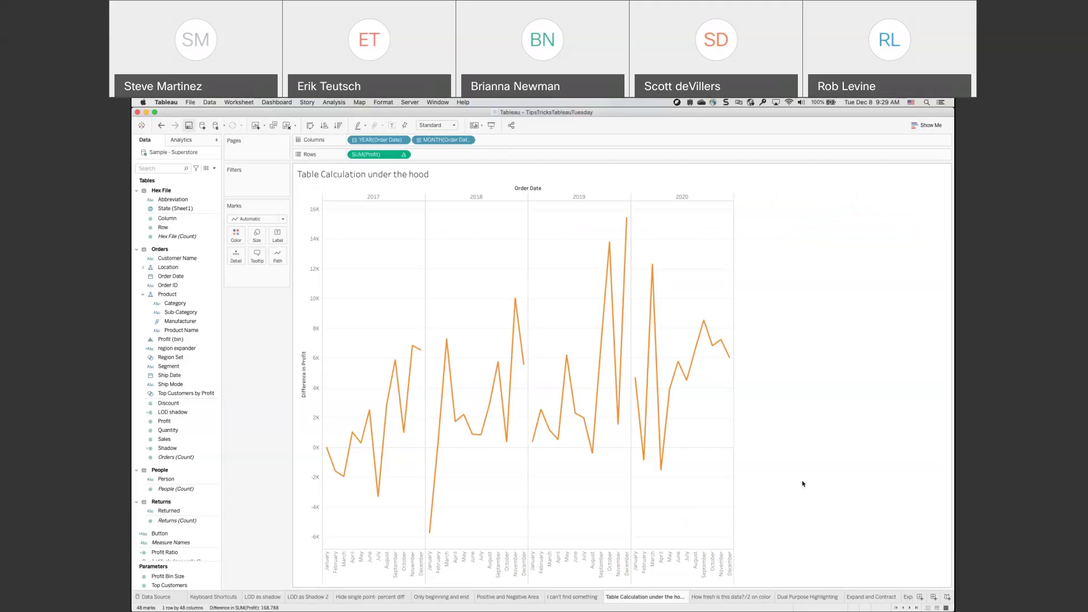
{"action": "left_click", "coordinate": [404, 155]}
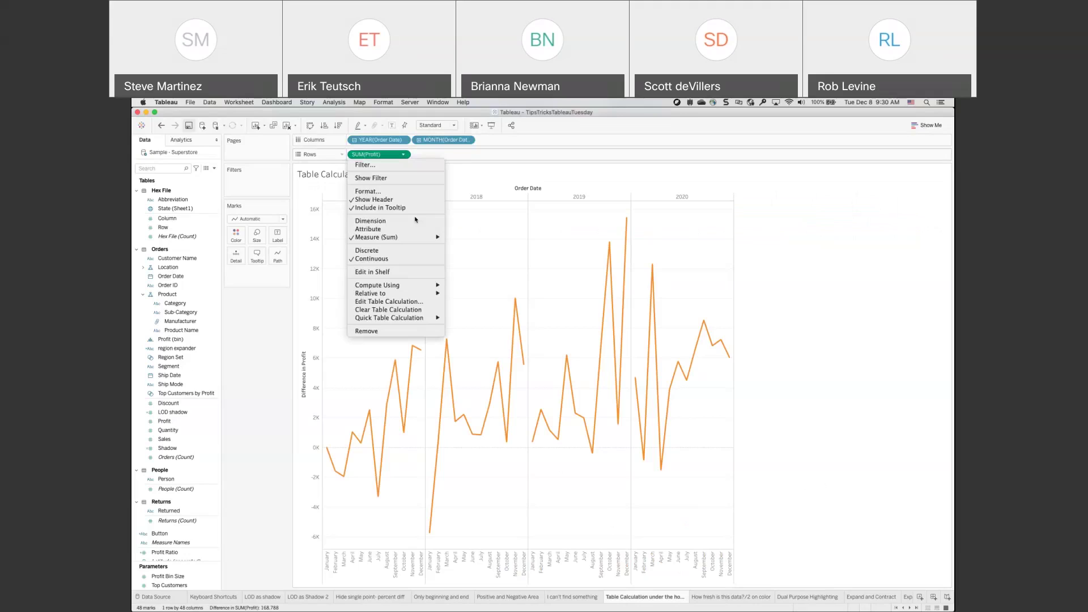
{"action": "left_click", "coordinate": [416, 302]}
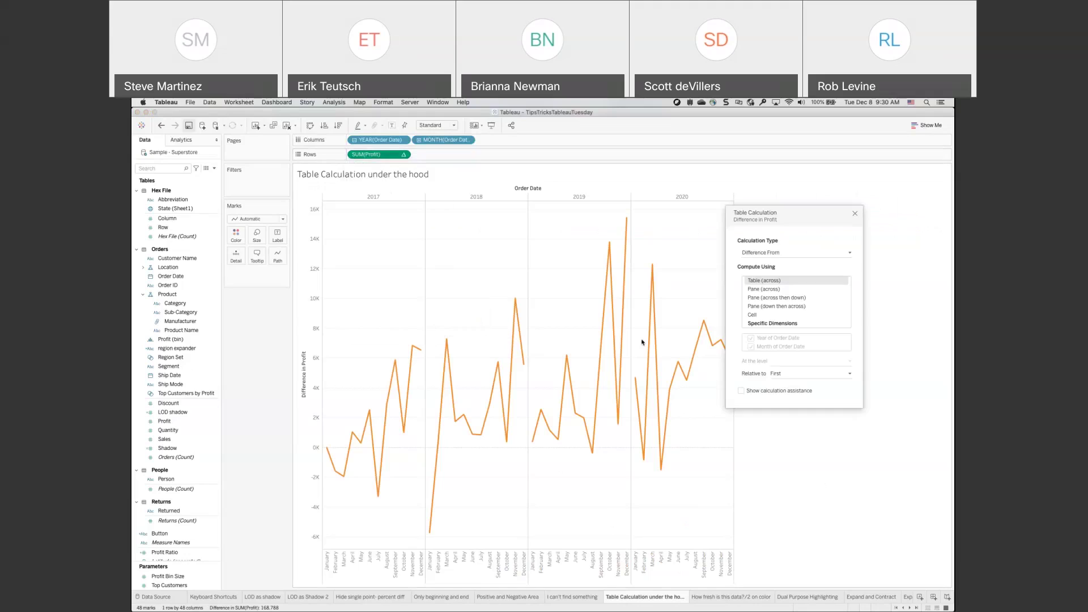
{"action": "left_click_drag", "start_coordinate": [790, 244], "coordinate": [817, 230]}
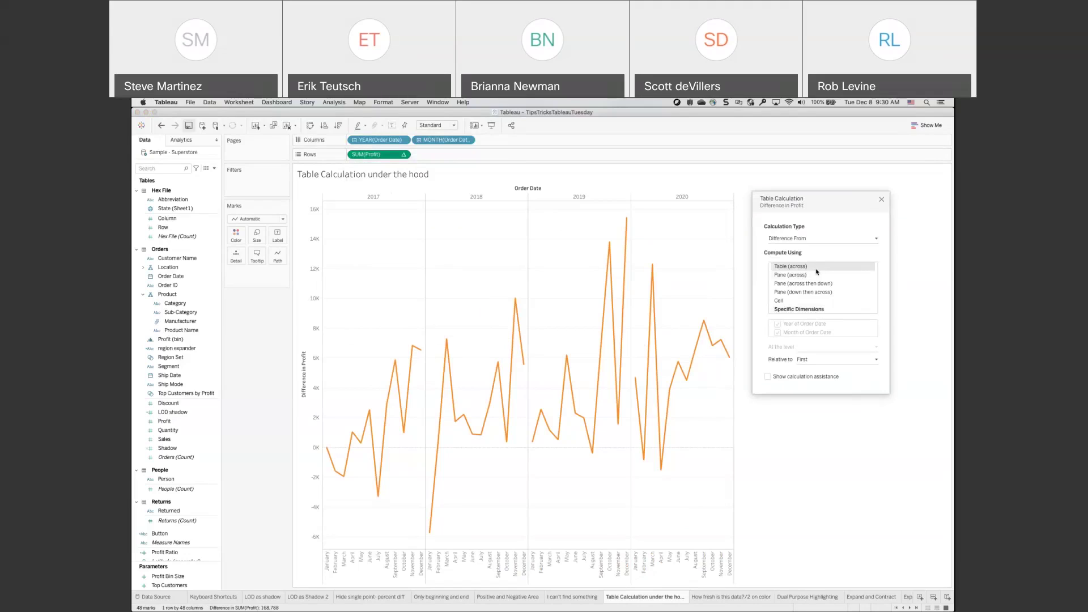
{"action": "left_click", "coordinate": [881, 200]}
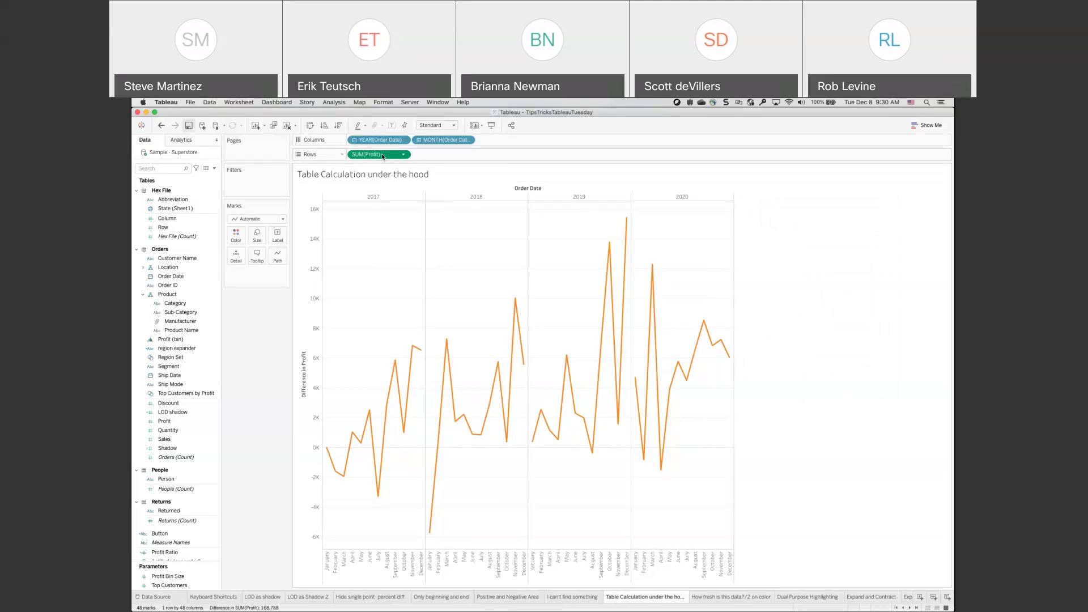
- Save the SUM(Profit) table calculation from Rows as a calculated field in the data source and name it Table Calc
{"action": "left_click_drag", "start_coordinate": [383, 156], "coordinate": [190, 336]}
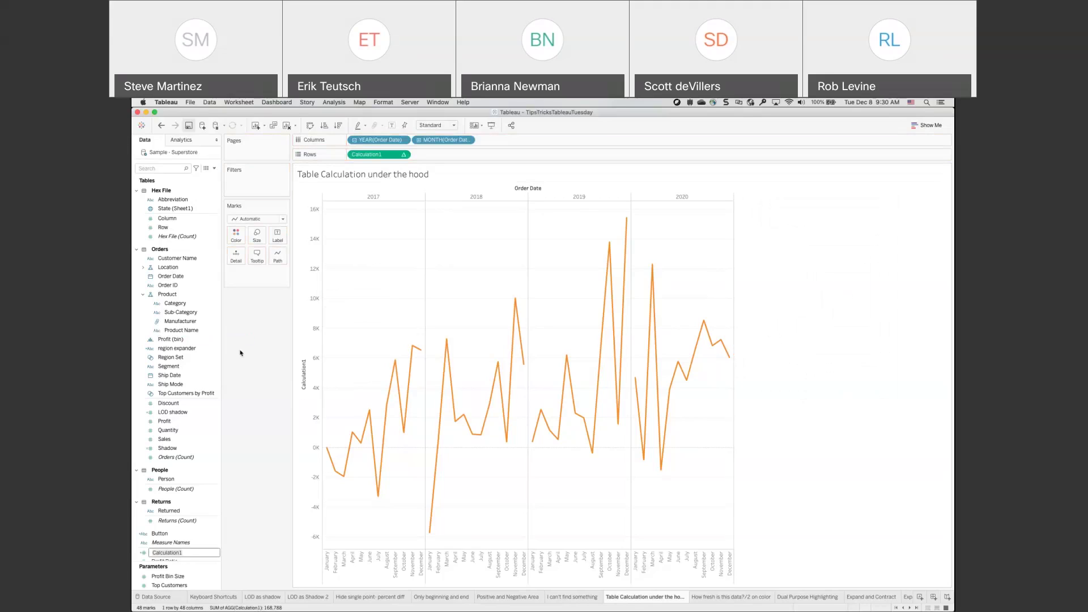
{"action": "key", "text": "Return"}
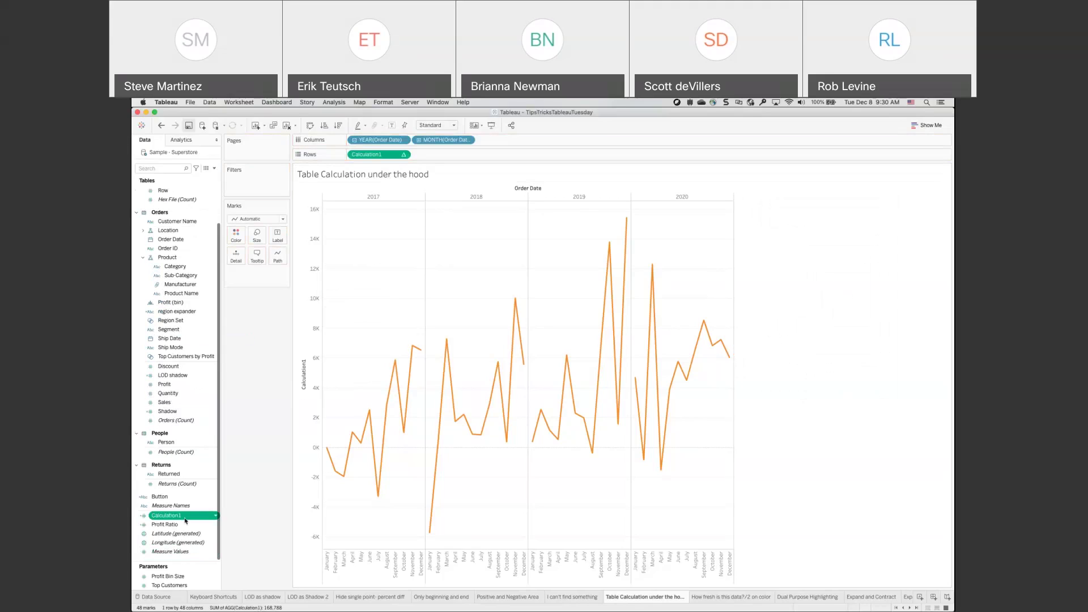
{"action": "right_click", "coordinate": [185, 519]}
{"action": "mouse_move", "coordinate": [226, 485]}
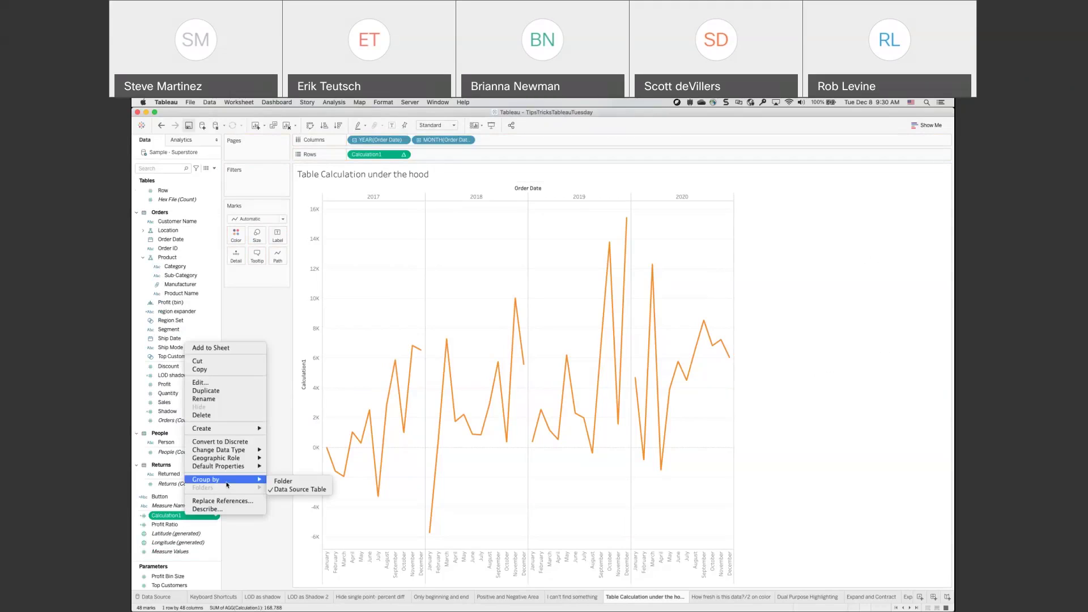
{"action": "left_click", "coordinate": [203, 399]}
{"action": "type", "text": "Table Ca"}
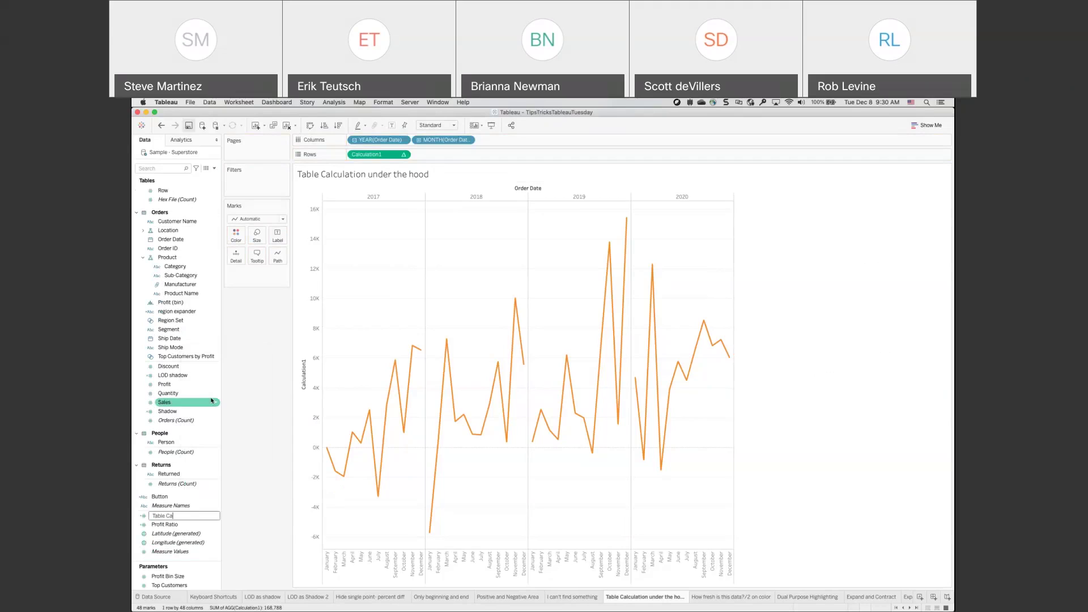
{"action": "type", "text": "lc"}
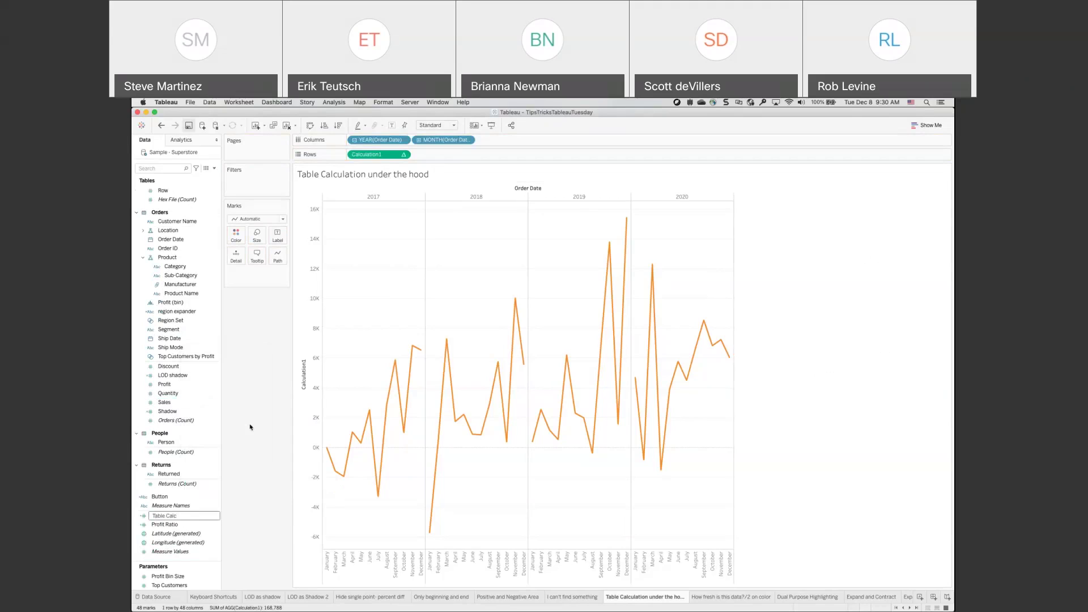
{"action": "key", "text": "Return"}
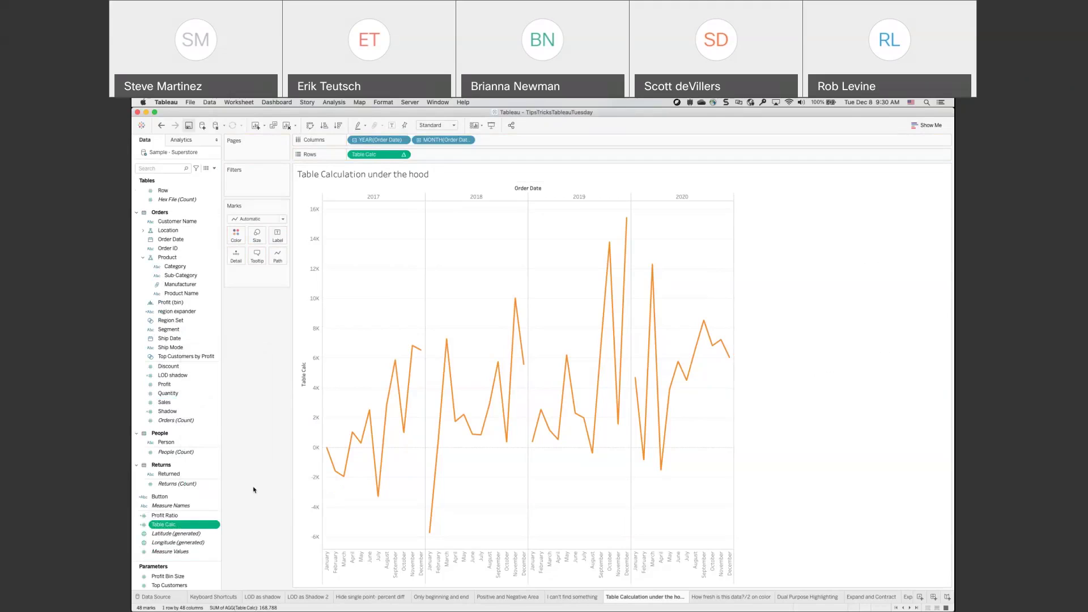
- Open the Table Calc formula, examine its ZN, SUM([Profit]), LOOKUP and FIRST parts with their descriptions, and close it without changes
{"action": "mouse_move", "coordinate": [202, 527]}
{"action": "left_mouse_down"}
{"action": "mouse_move", "coordinate": [417, 445]}
{"action": "mouse_move", "coordinate": [248, 490]}
{"action": "mouse_move", "coordinate": [208, 526]}
{"action": "left_mouse_up"}
{"action": "right_click", "coordinate": [207, 526]}
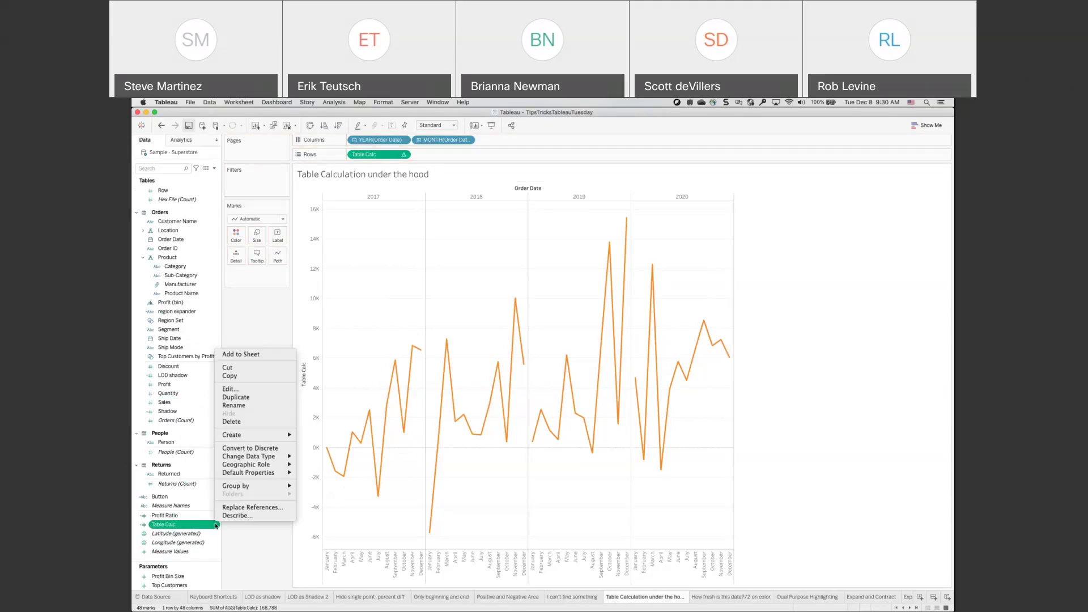
{"action": "left_click", "coordinate": [239, 390]}
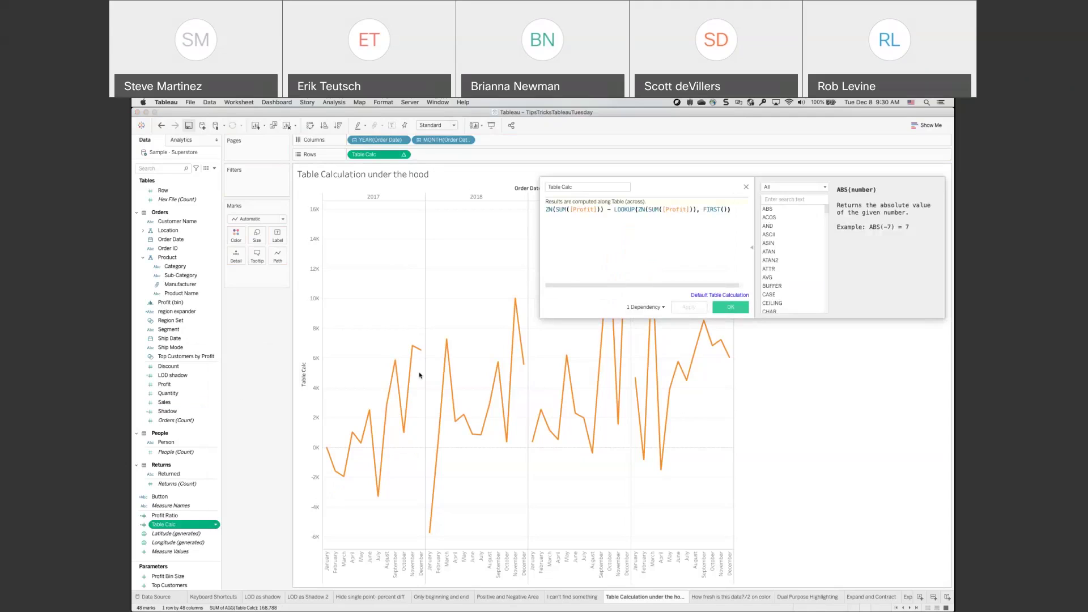
{"action": "left_click_drag", "start_coordinate": [541, 235], "coordinate": [491, 253]}
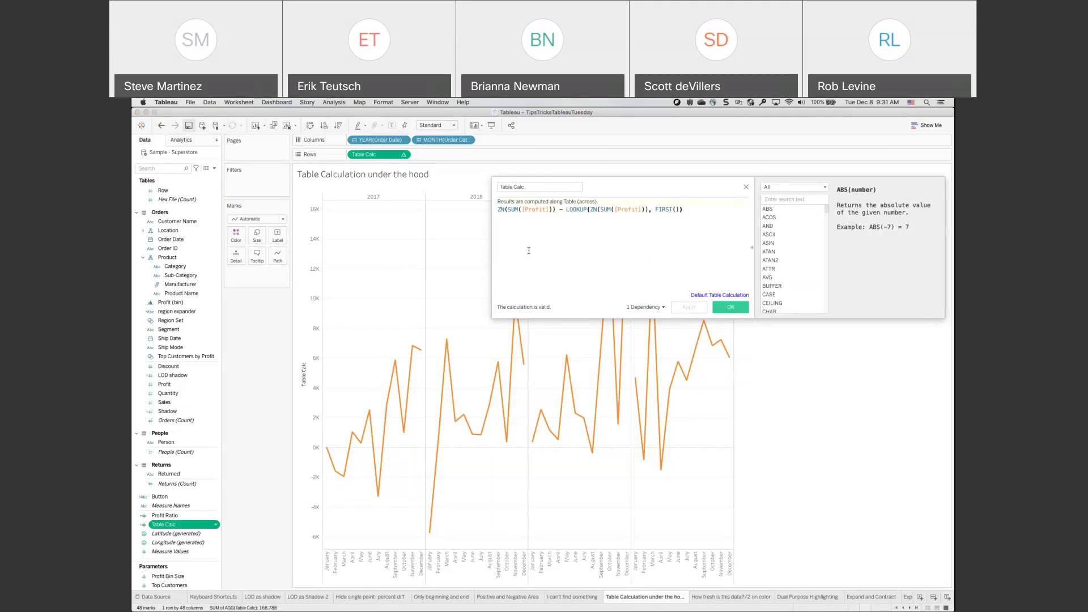
{"action": "left_click", "coordinate": [504, 211]}
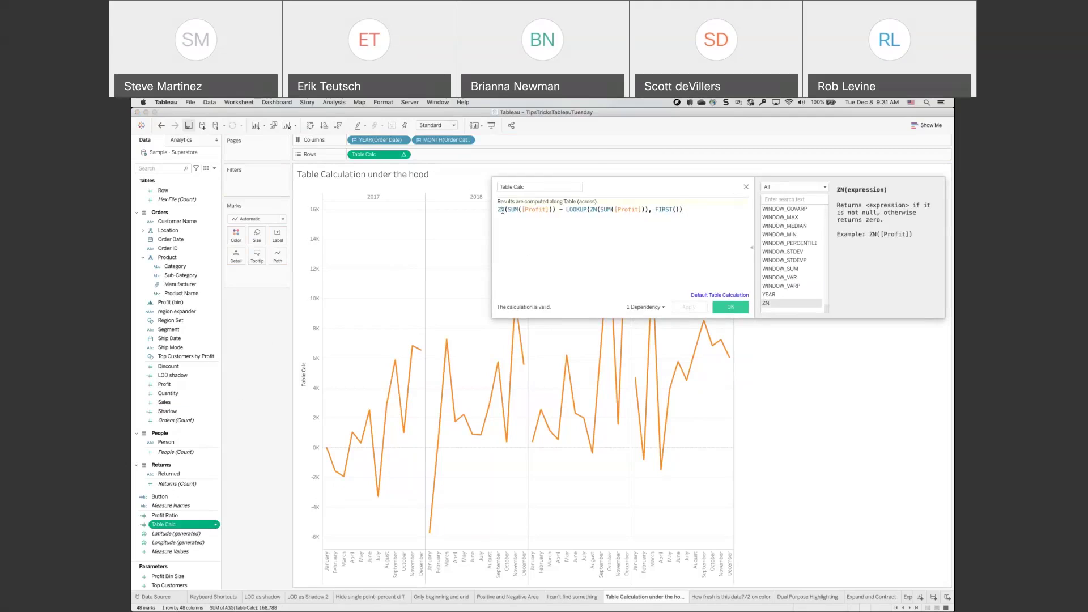
{"action": "left_click", "coordinate": [531, 210]}
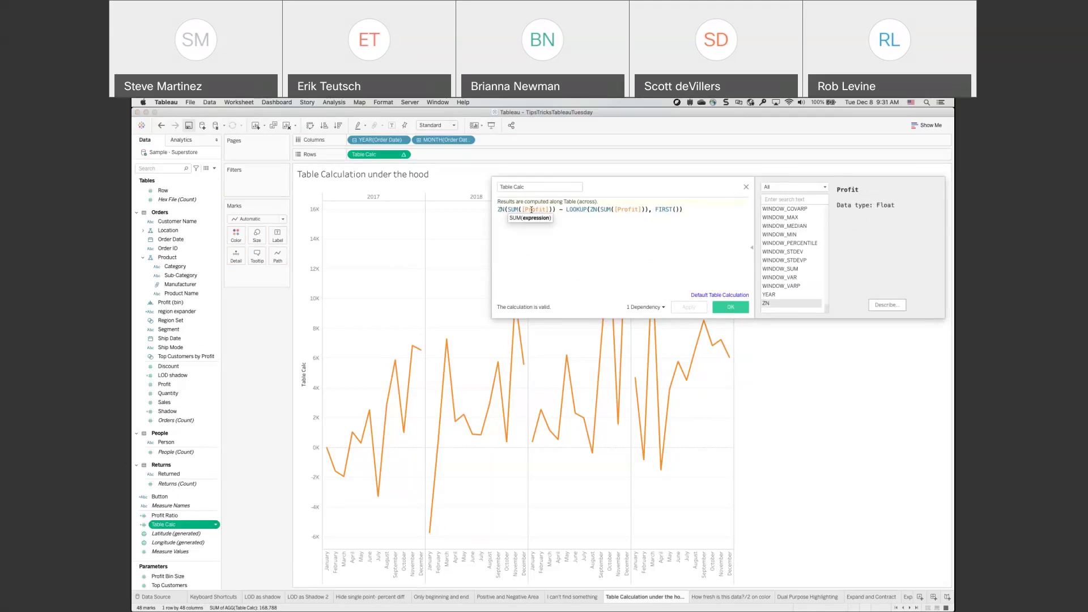
{"action": "left_click", "coordinate": [575, 211]}
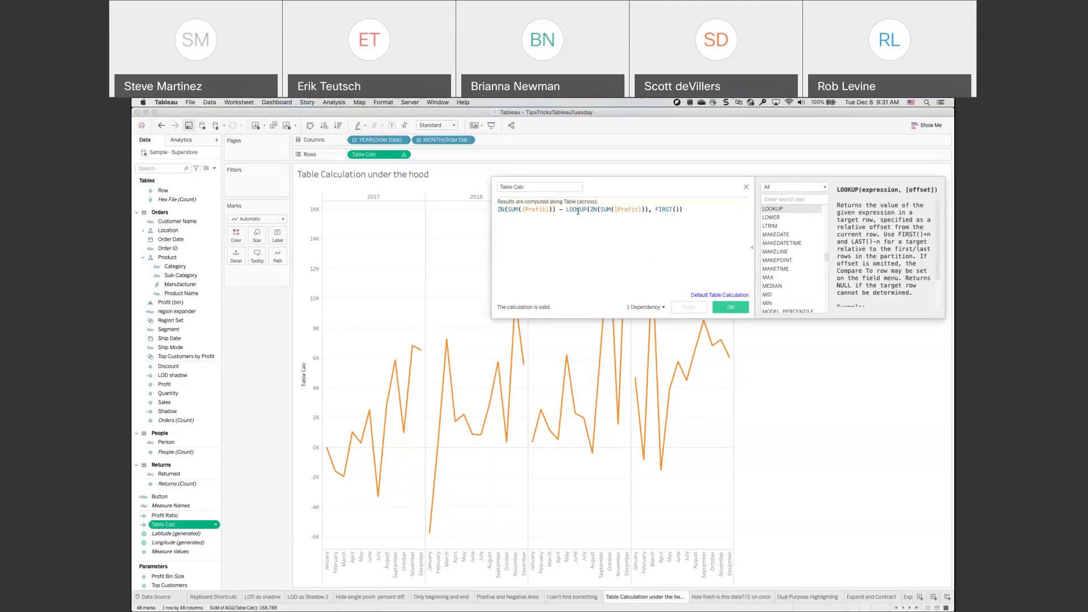
{"action": "left_click", "coordinate": [657, 209]}
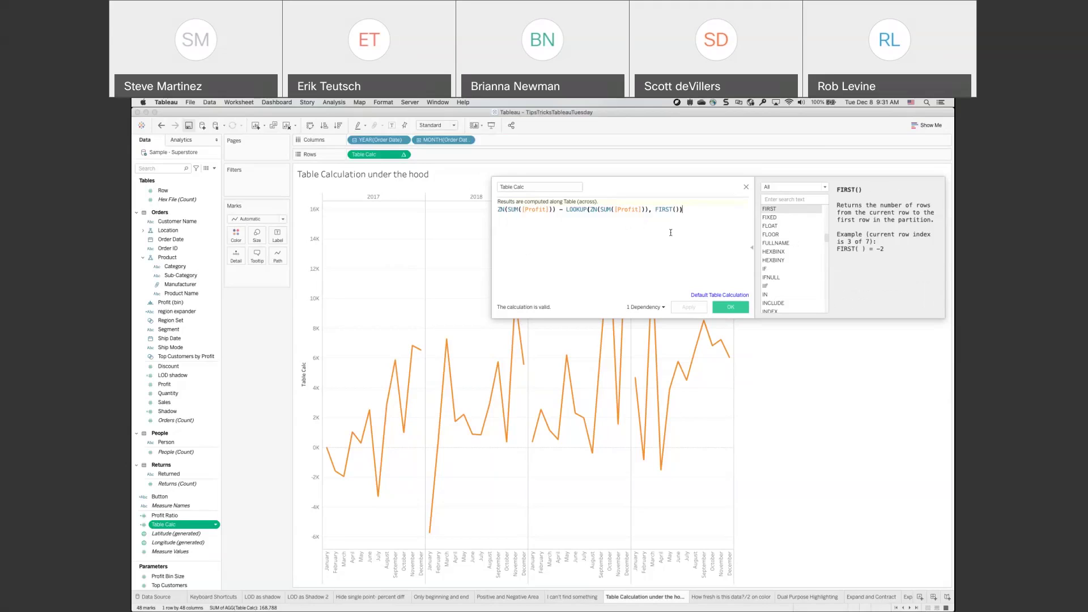
{"action": "left_click", "coordinate": [746, 188]}
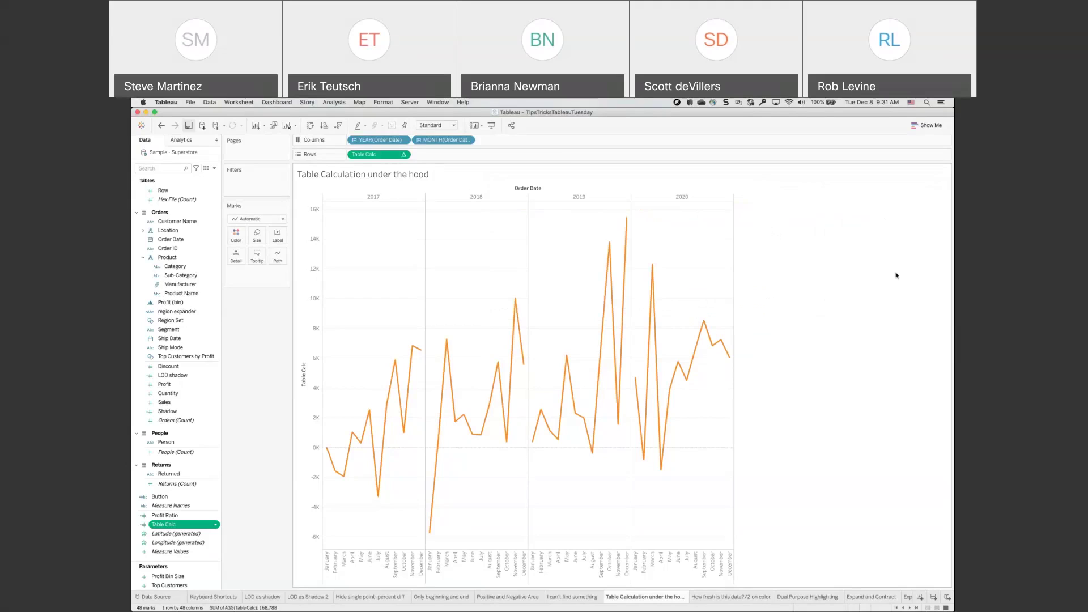
- Open the How fresh is this data?/2 on color worksheet and examine its title's Data Update Time field and the other insertable fields
{"action": "left_click", "coordinate": [711, 597]}
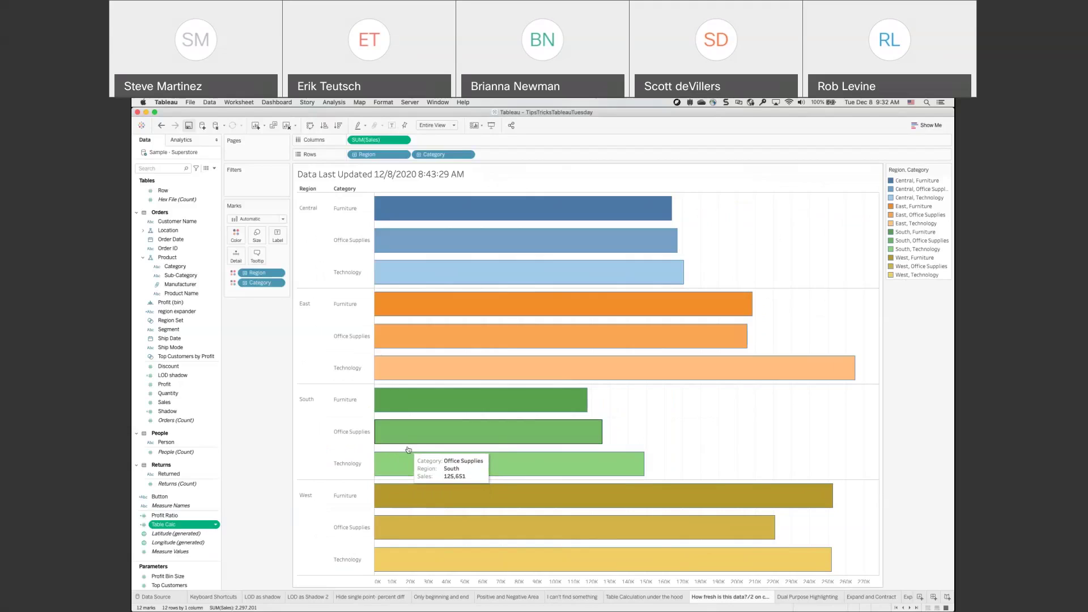
{"action": "right_click", "coordinate": [322, 174]}
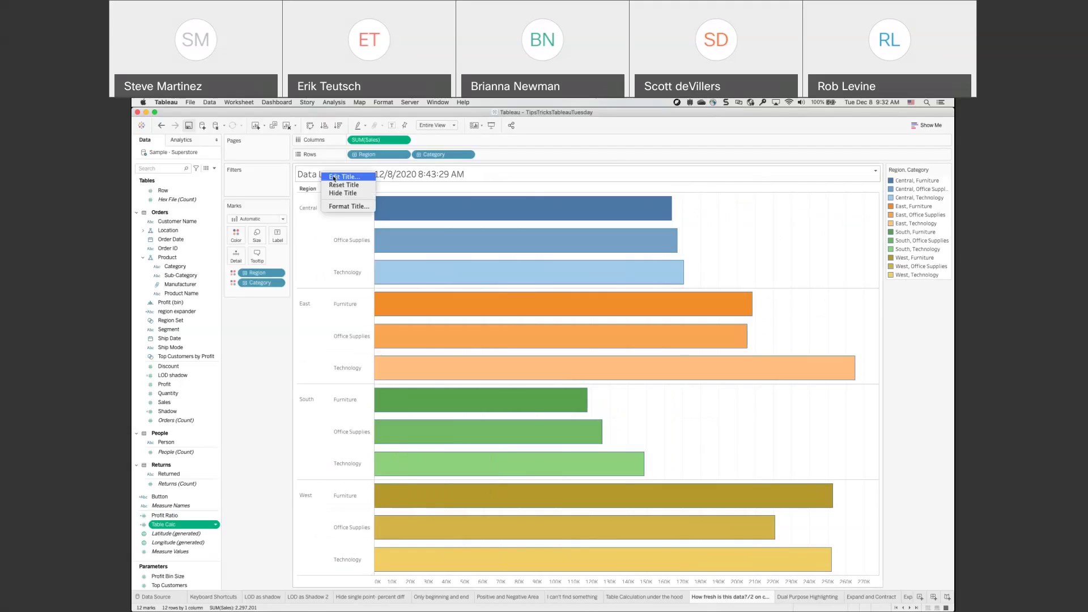
{"action": "left_click", "coordinate": [334, 178]}
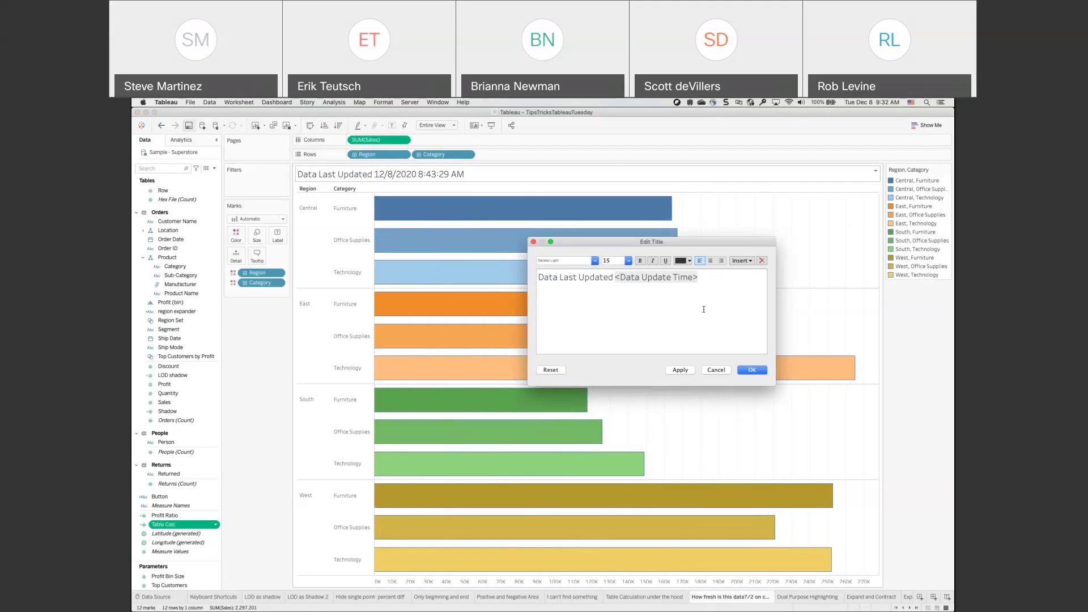
{"action": "left_click", "coordinate": [751, 262]}
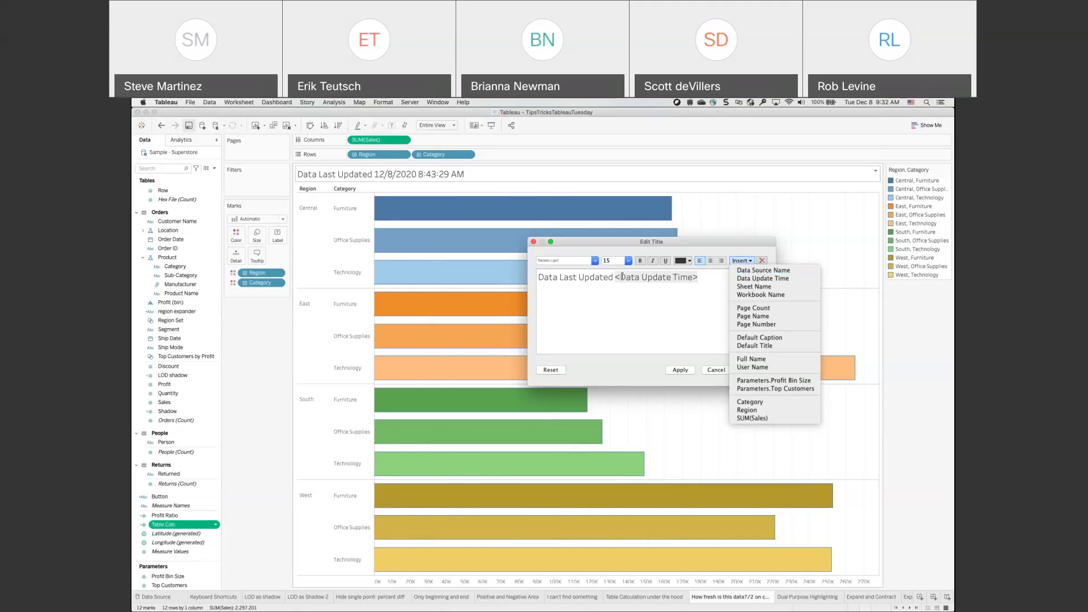
{"action": "left_click", "coordinate": [697, 281]}
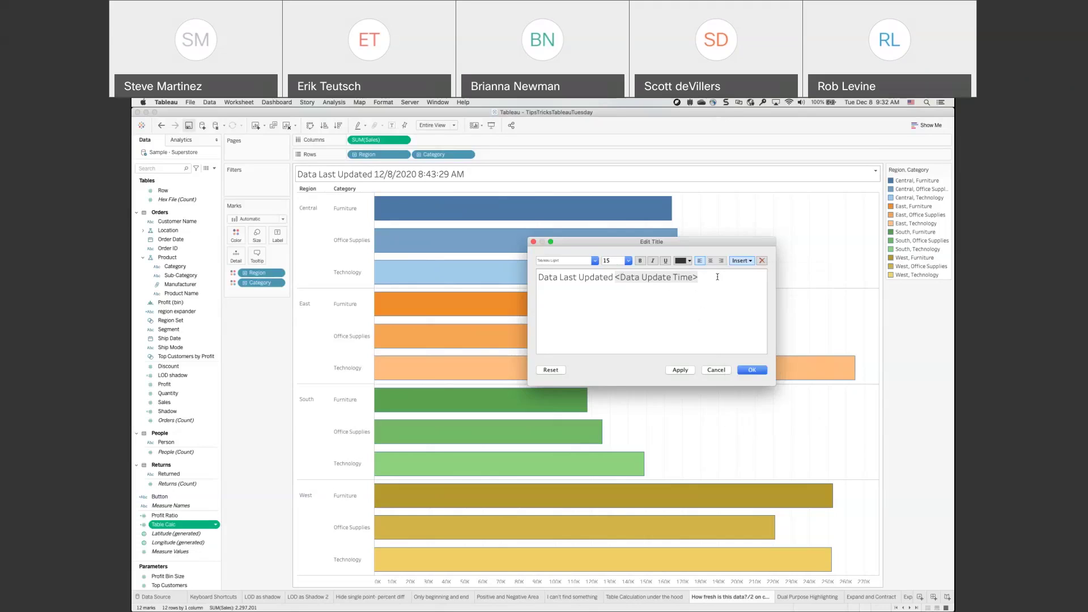
- Try adding the Full Name field on its own line above Data Last Updated in the title and apply it
{"action": "key", "text": "Return"}
{"action": "left_click", "coordinate": [739, 261]}
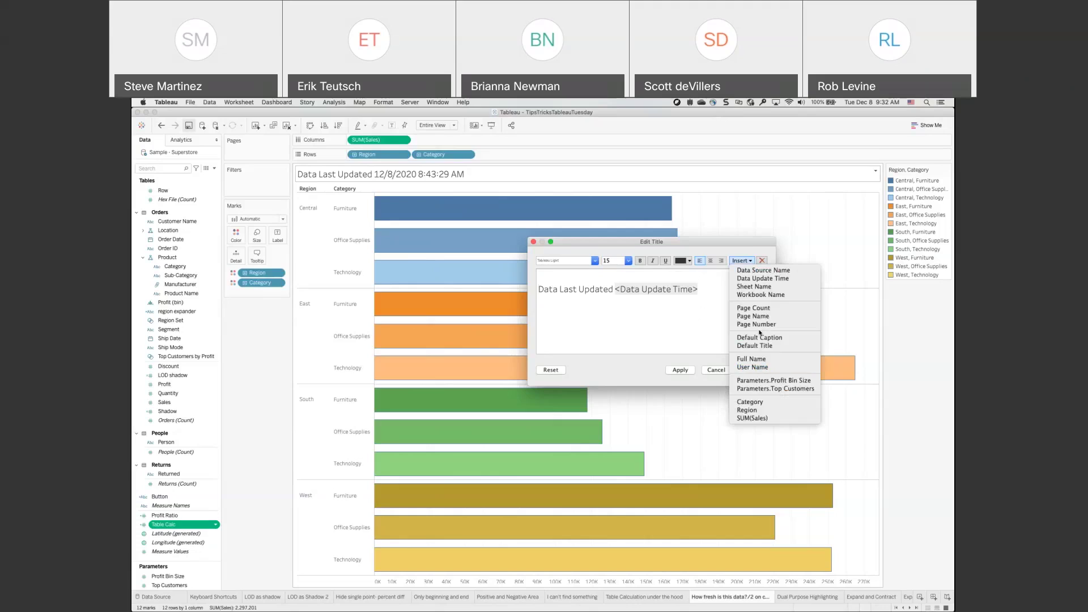
{"action": "left_click", "coordinate": [758, 359]}
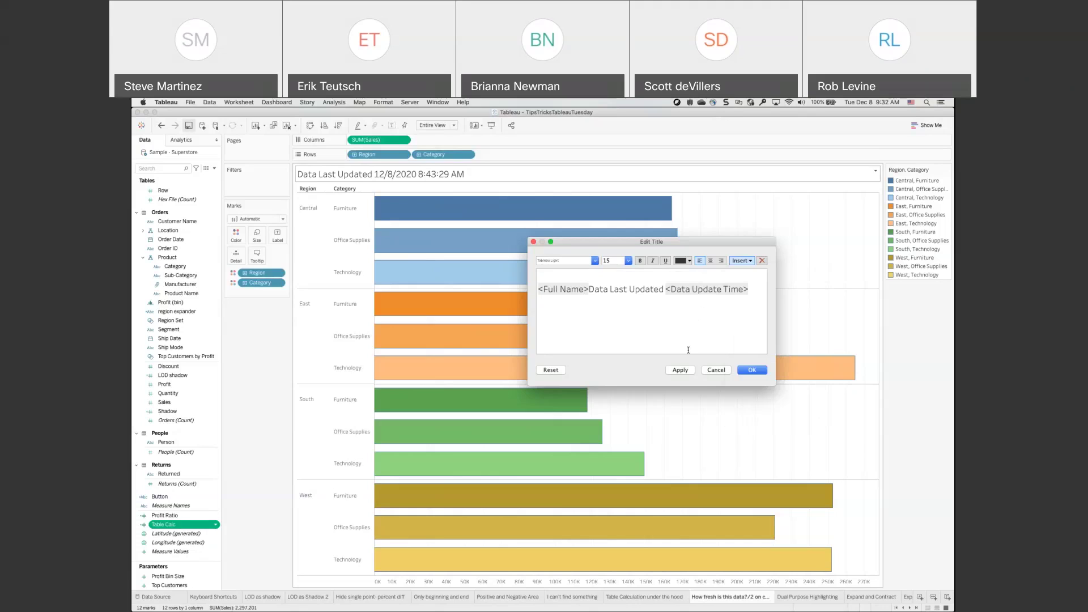
{"action": "key", "text": "Return"}
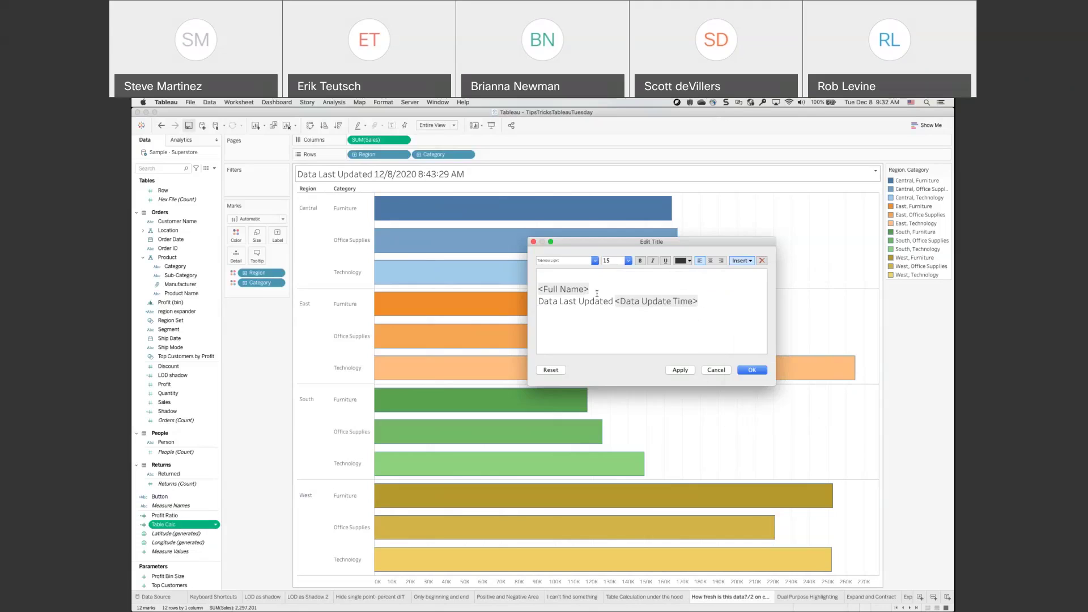
{"action": "left_click", "coordinate": [680, 370]}
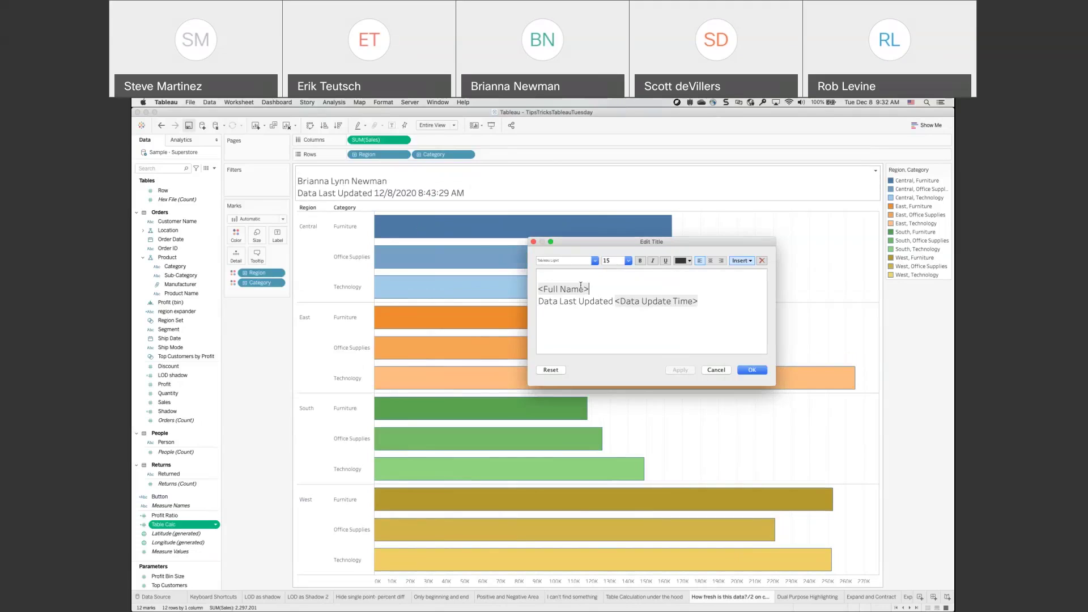
- Remove the Full Name field from the title, apply the change and close the title editor
{"action": "left_click_drag", "start_coordinate": [595, 286], "coordinate": [531, 288]}
{"action": "key", "text": "BackSpace"}
{"action": "left_click", "coordinate": [683, 371]}
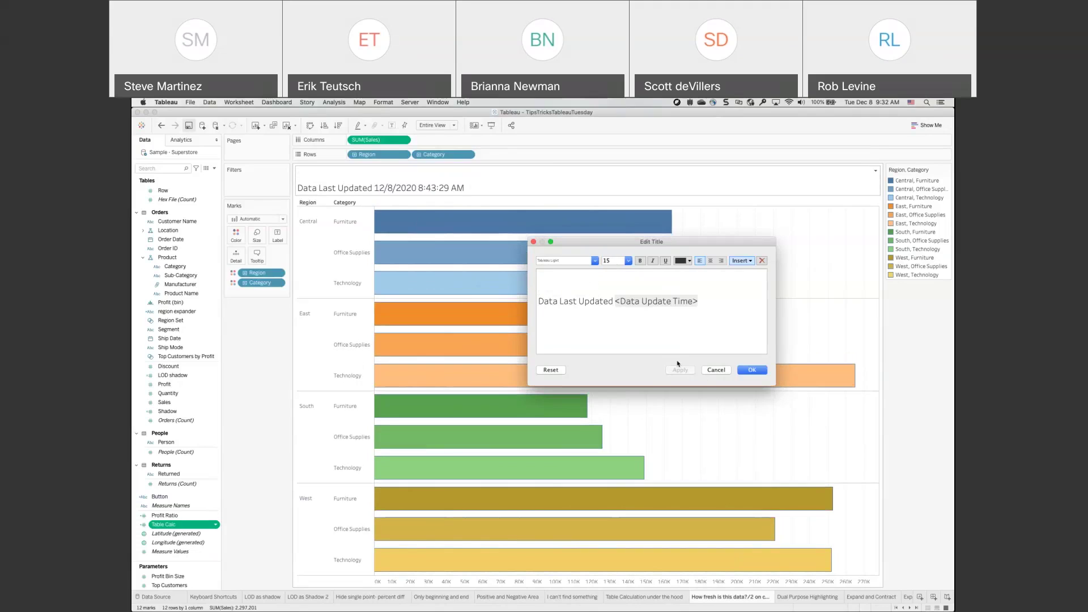
{"action": "left_click", "coordinate": [678, 321]}
{"action": "left_click", "coordinate": [717, 370]}
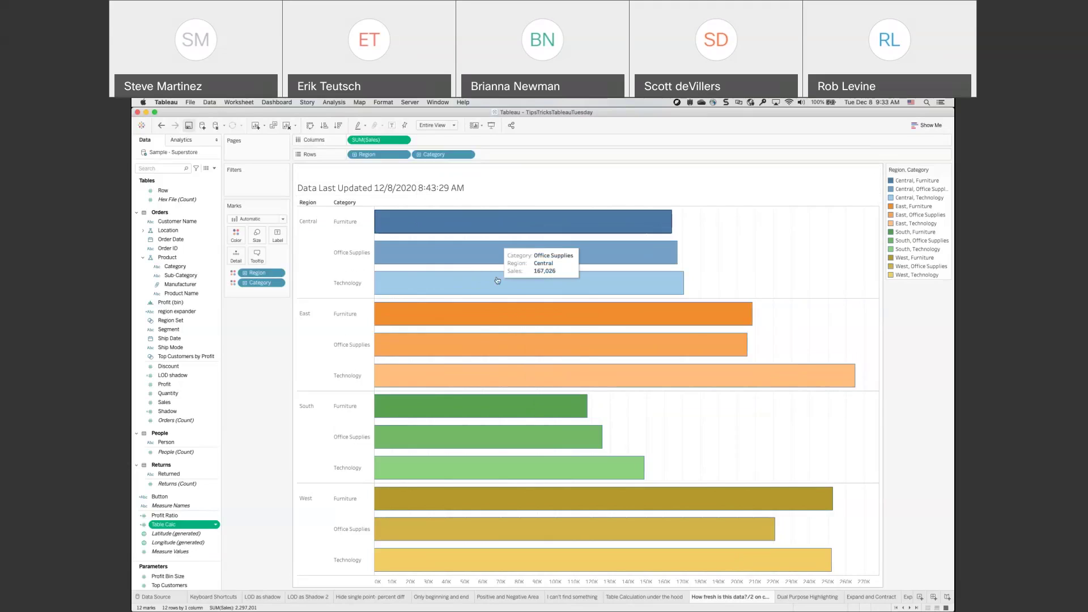
- Remove both Region and Category from the bar colors, and color the bars by Region only
{"action": "mouse_move", "coordinate": [502, 329]}
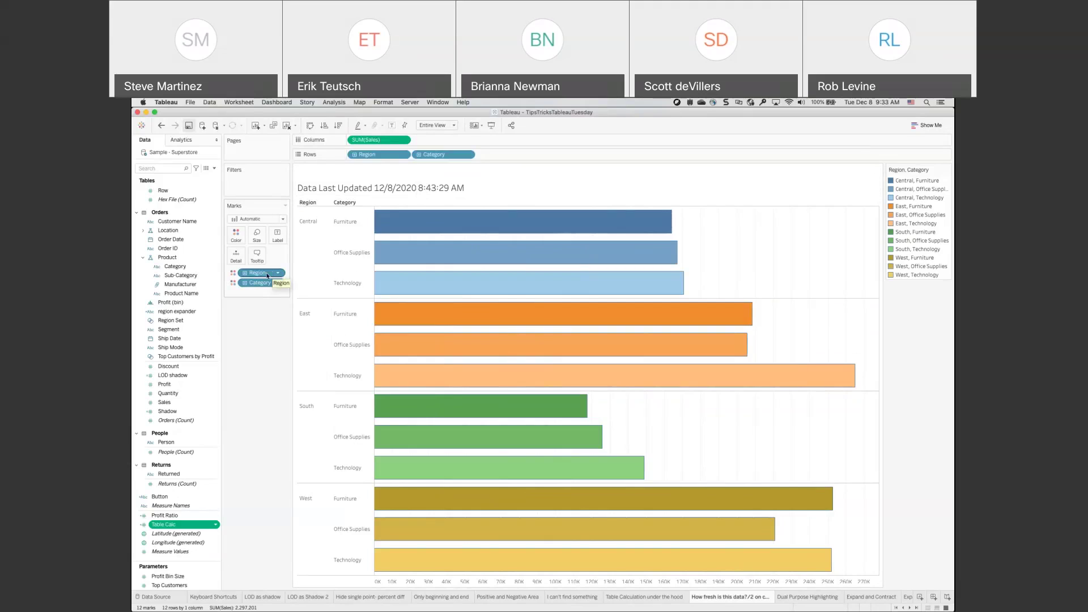
{"action": "key", "text": "Delete"}
{"action": "key", "text": "Delete"}
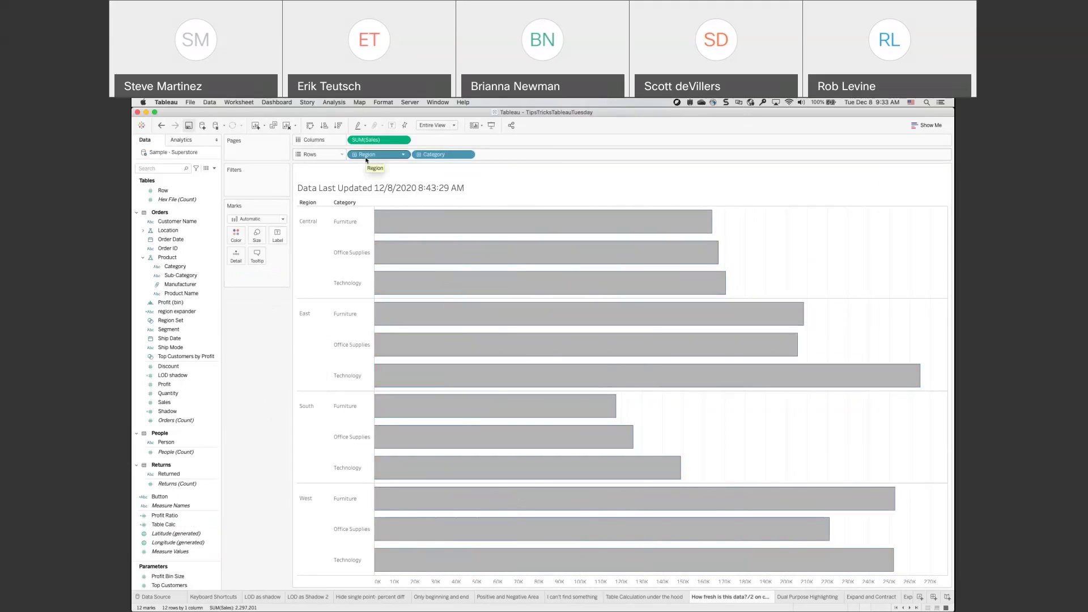
{"action": "left_click_drag", "start_coordinate": [367, 160], "coordinate": [234, 238]}
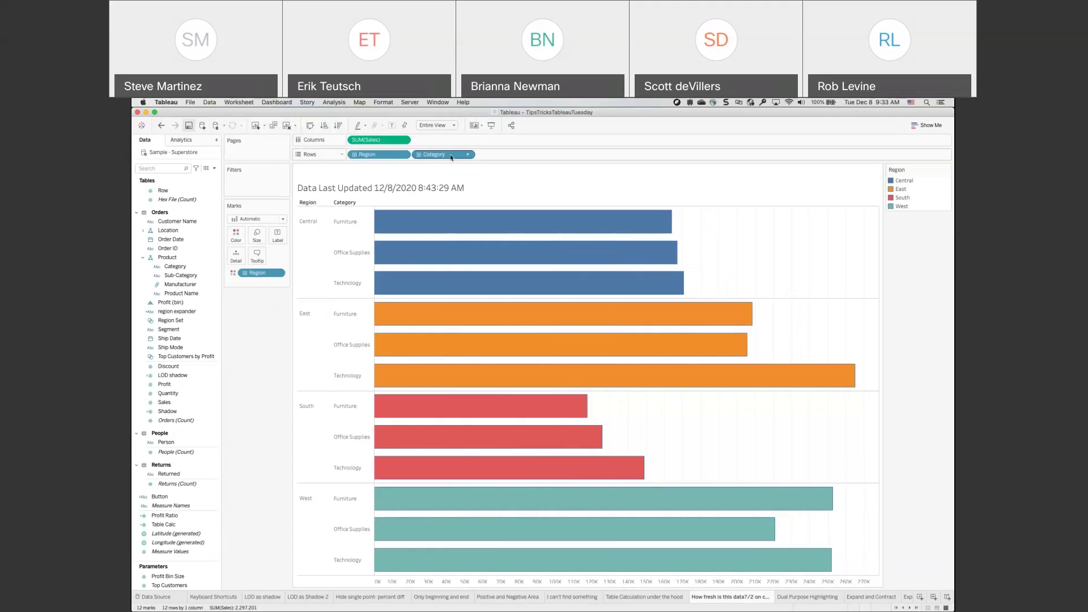
- Try coloring the bars by Category from Rows, and undo that replacement of Region
{"action": "left_click_drag", "start_coordinate": [451, 157], "coordinate": [236, 242]}
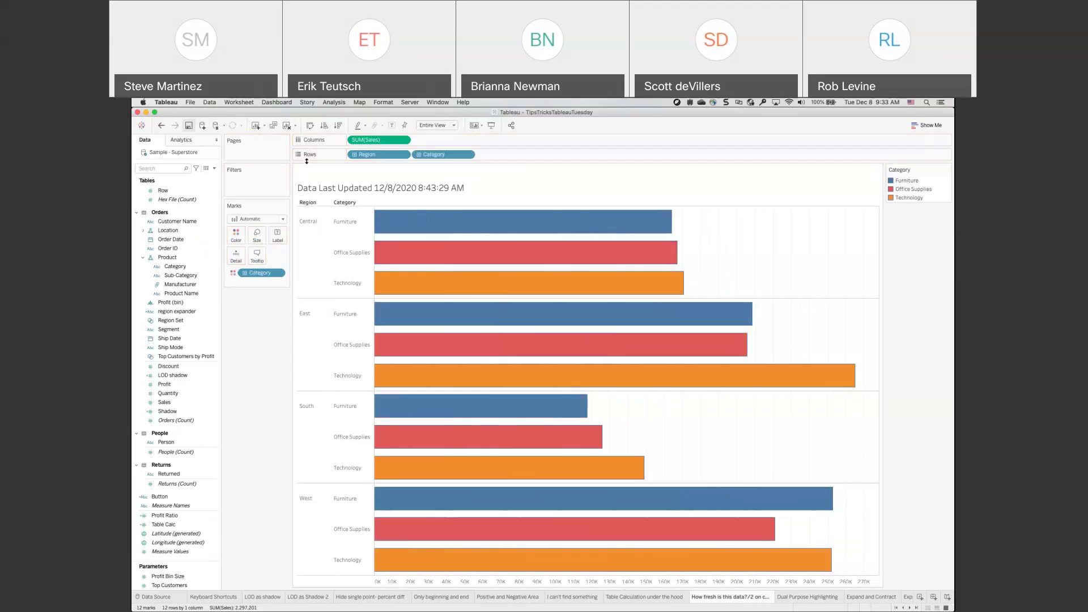
{"action": "key", "text": "super+z"}
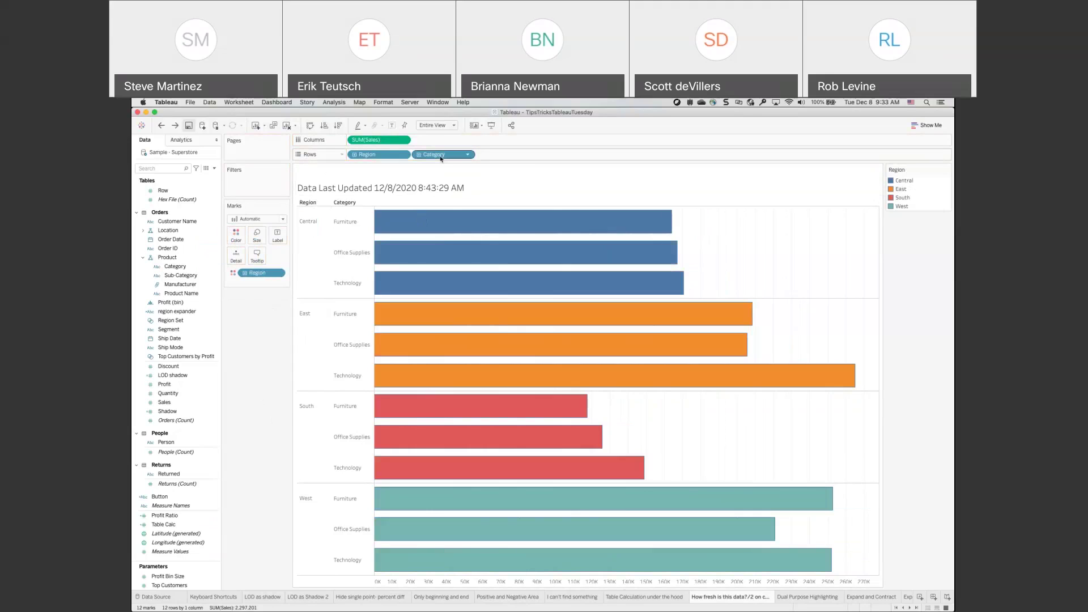
- Add Category from Rows to Detail and switch it to Color so that the bars are colored by both Region and Category
{"action": "left_click_drag", "start_coordinate": [441, 155], "coordinate": [236, 259]}
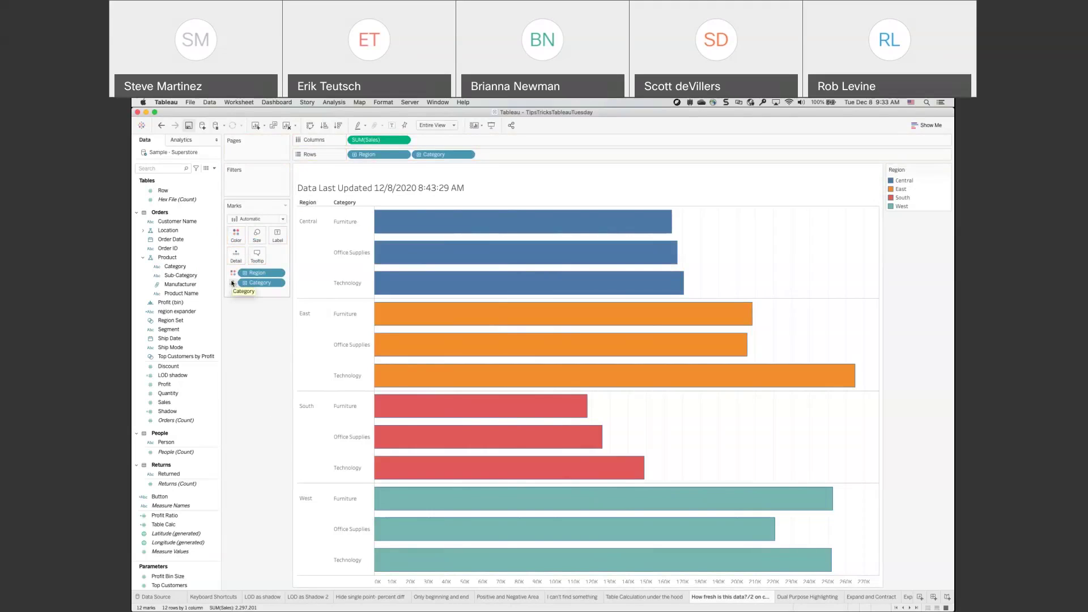
{"action": "left_click", "coordinate": [233, 277]}
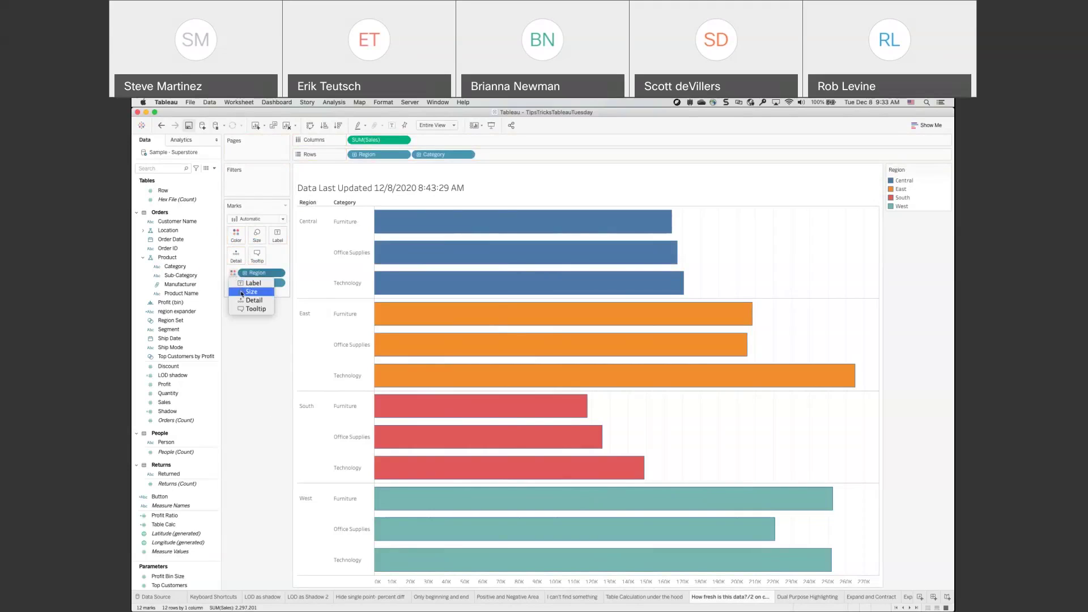
{"action": "left_click", "coordinate": [242, 330]}
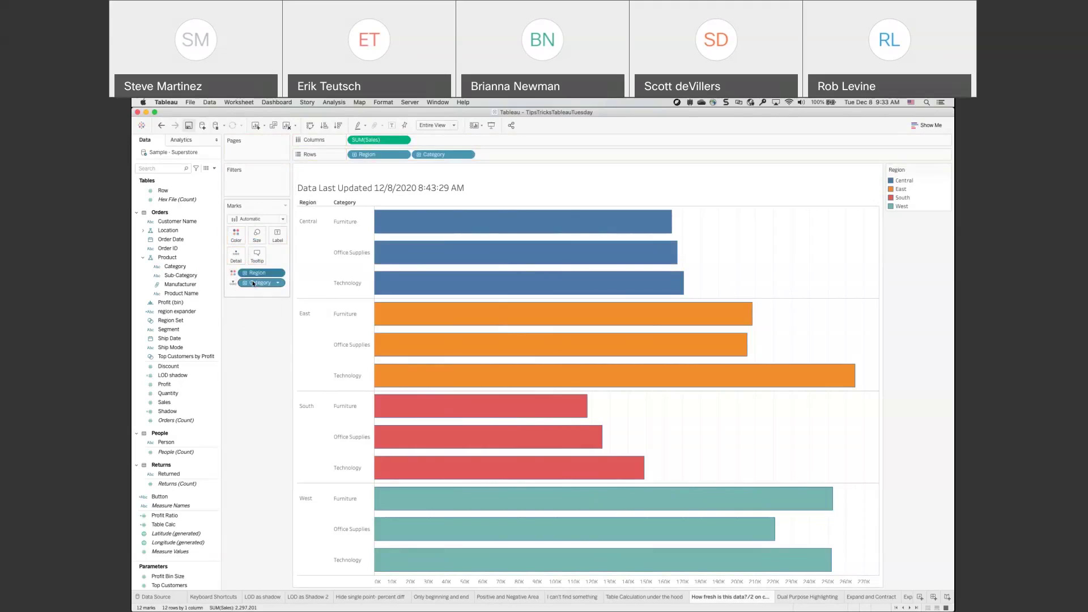
{"action": "left_click", "coordinate": [233, 283]}
{"action": "left_click", "coordinate": [237, 293]}
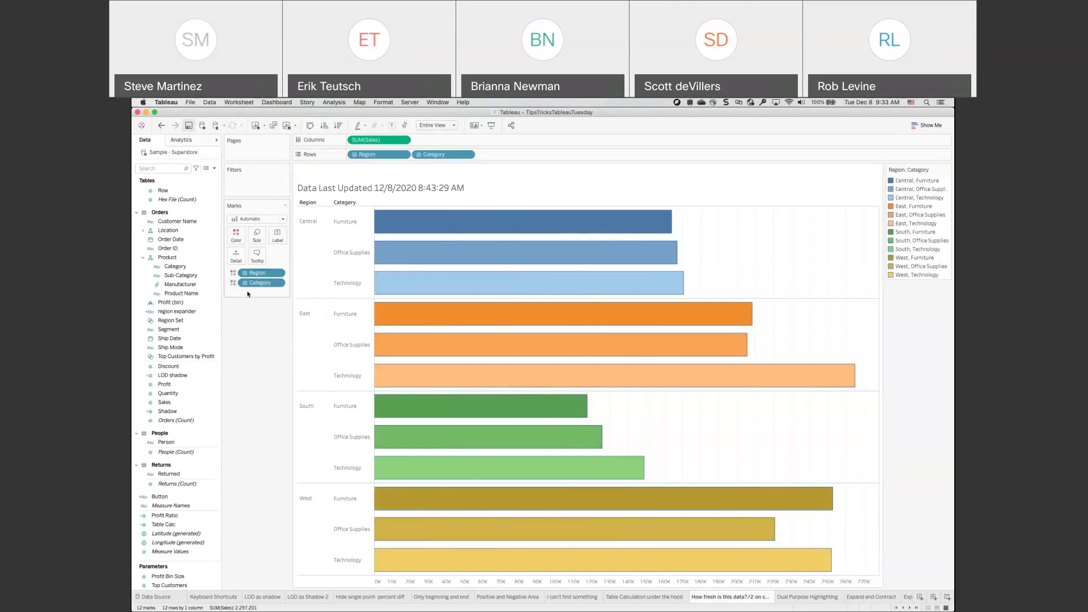
{"action": "mouse_move", "coordinate": [252, 285]}
{"action": "left_mouse_down"}
{"action": "mouse_move", "coordinate": [251, 274]}
{"action": "mouse_move", "coordinate": [253, 294]}
{"action": "left_mouse_up"}
{"action": "mouse_move", "coordinate": [492, 262]}
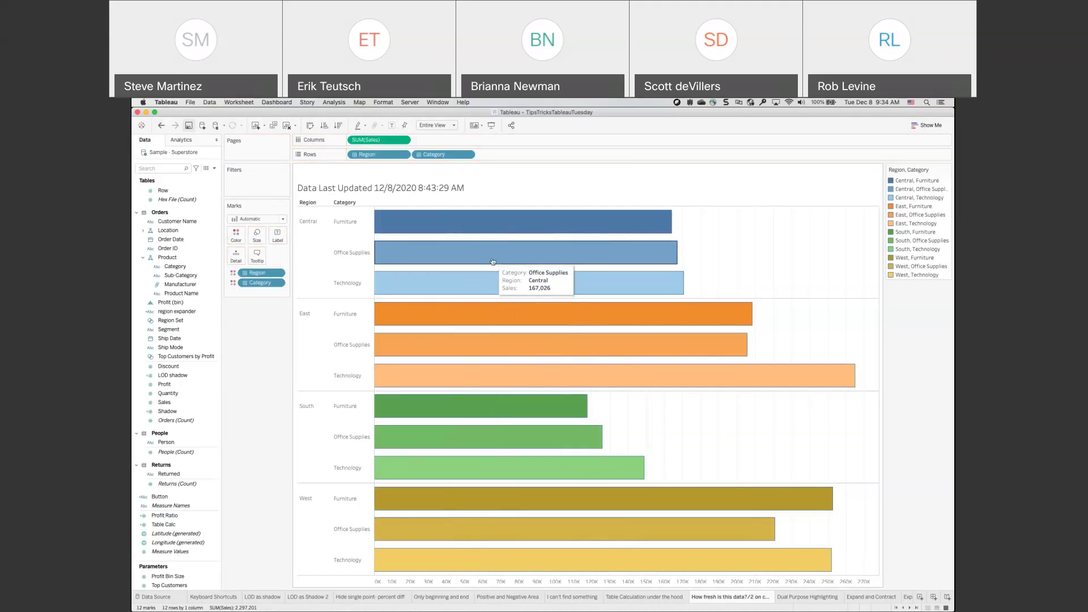
{"action": "mouse_move", "coordinate": [511, 355]}
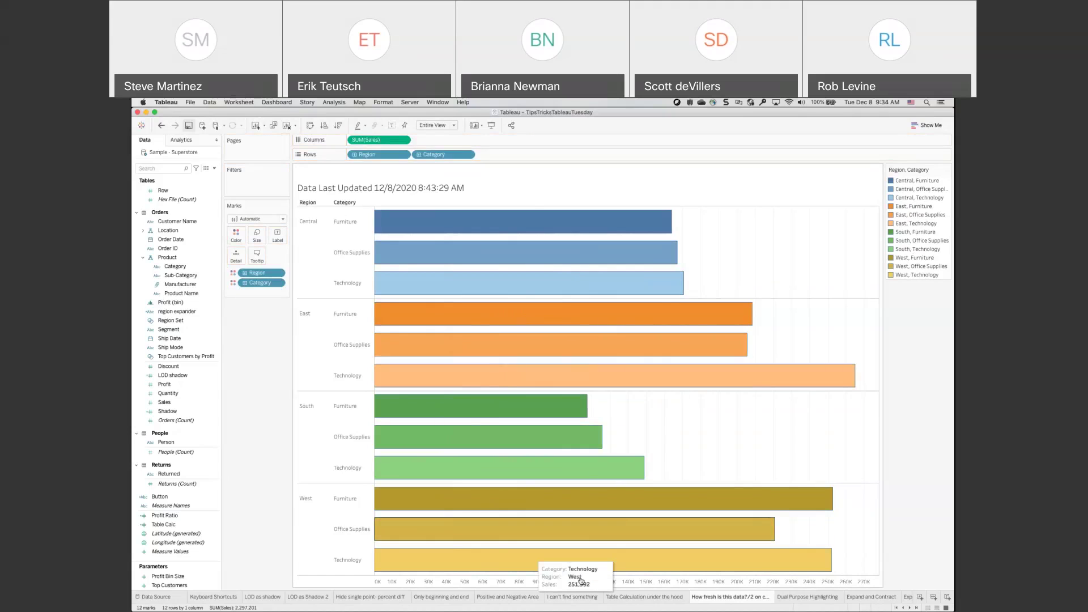
- Open the Dual Purpose Highlighting worksheet, highlight Furniture and Technology in turn in the Category legend, and clear the highlight
{"action": "left_click", "coordinate": [792, 600]}
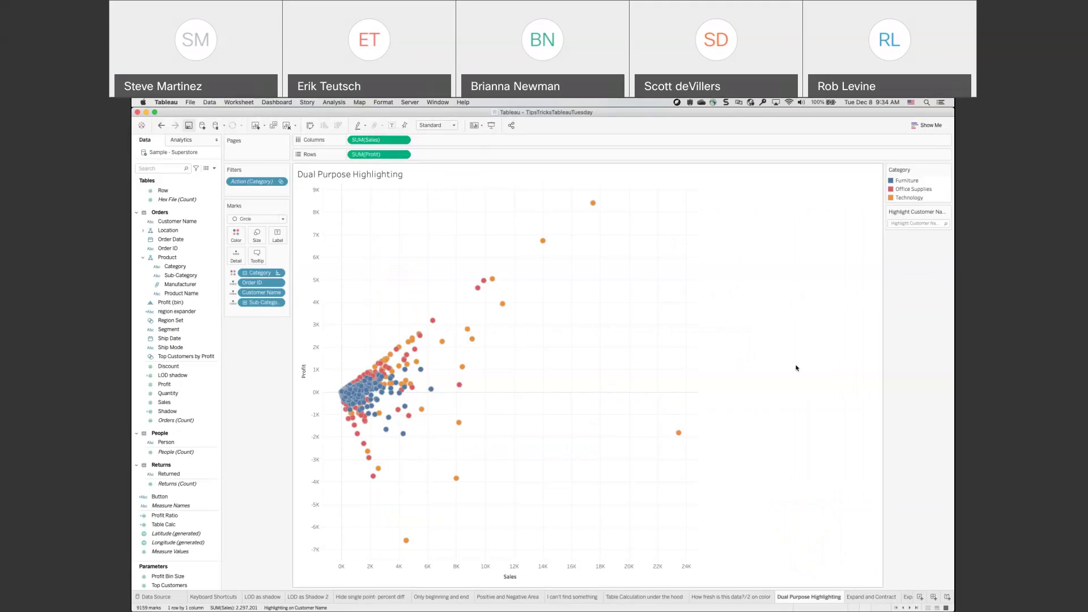
{"action": "left_click", "coordinate": [906, 181]}
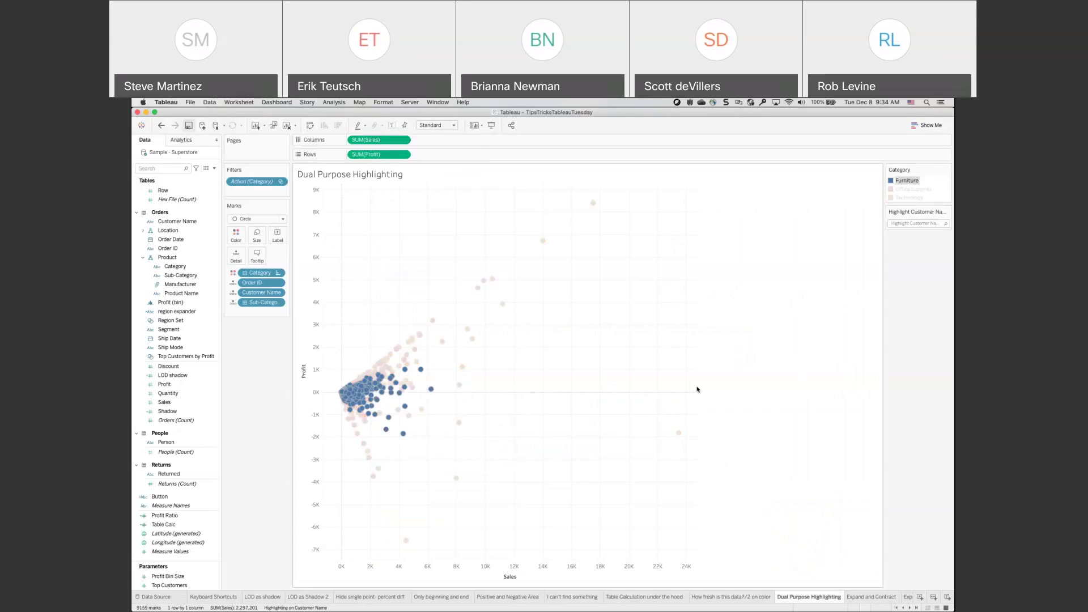
{"action": "left_click", "coordinate": [893, 199]}
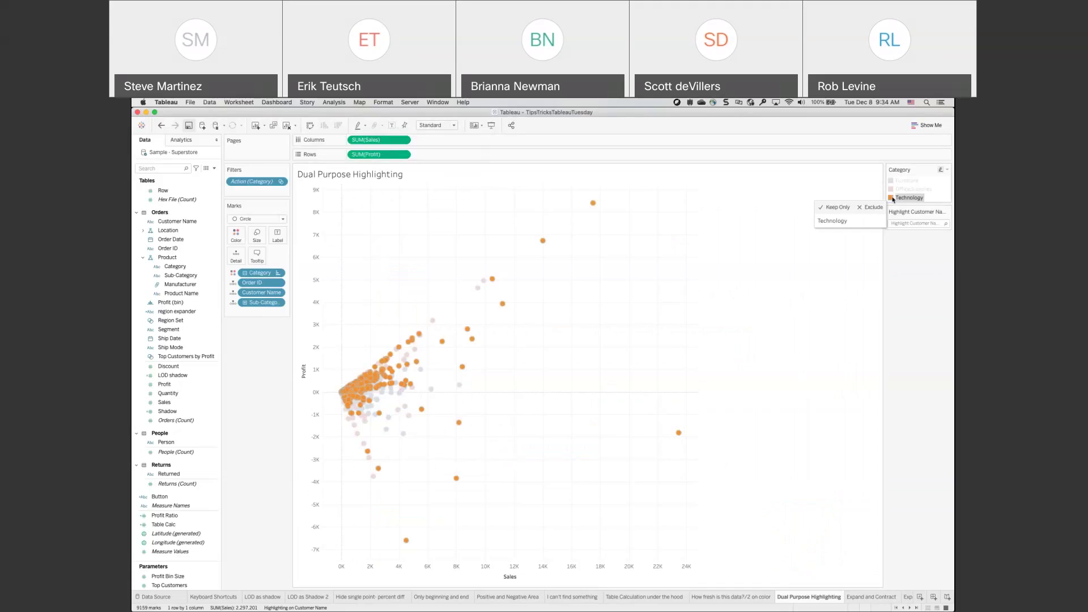
{"action": "left_click", "coordinate": [892, 198]}
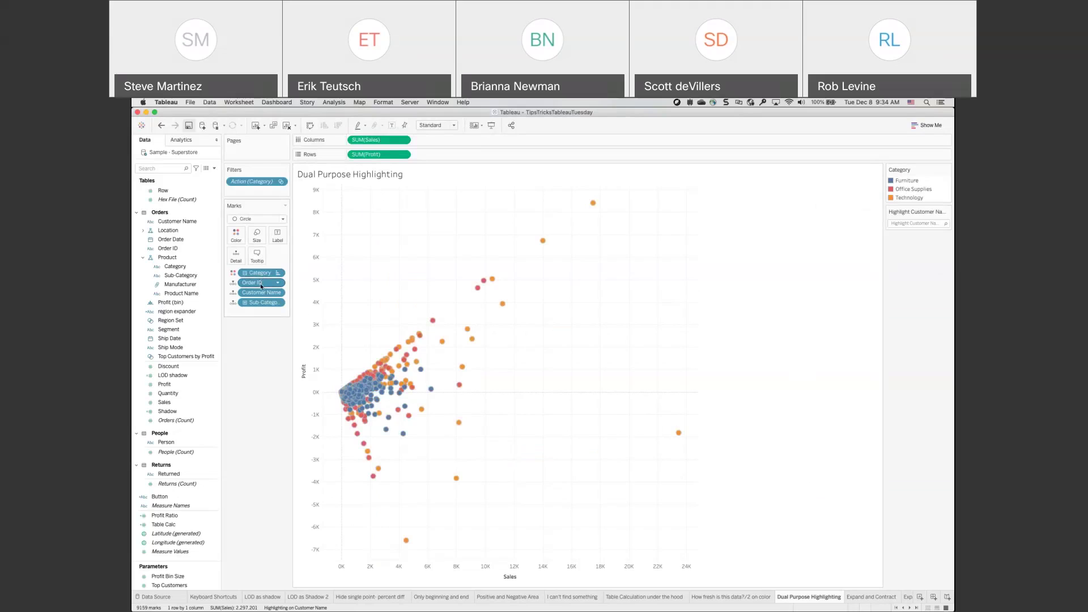
- Look up the Show Highlighter option for the Order ID and Category fields without enabling it
{"action": "left_click", "coordinate": [279, 283]}
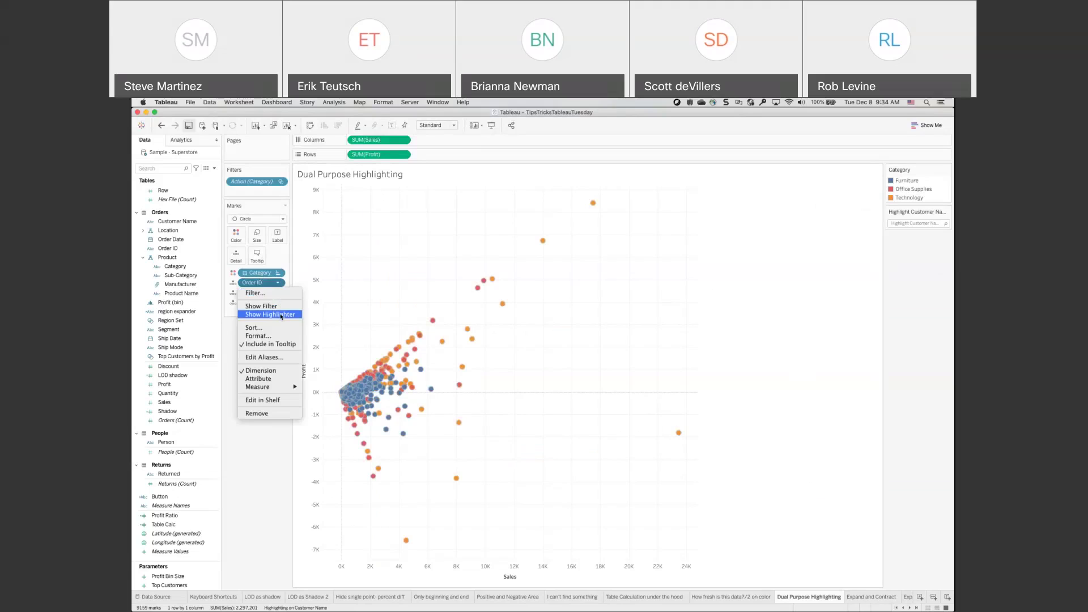
{"action": "left_click", "coordinate": [222, 289]}
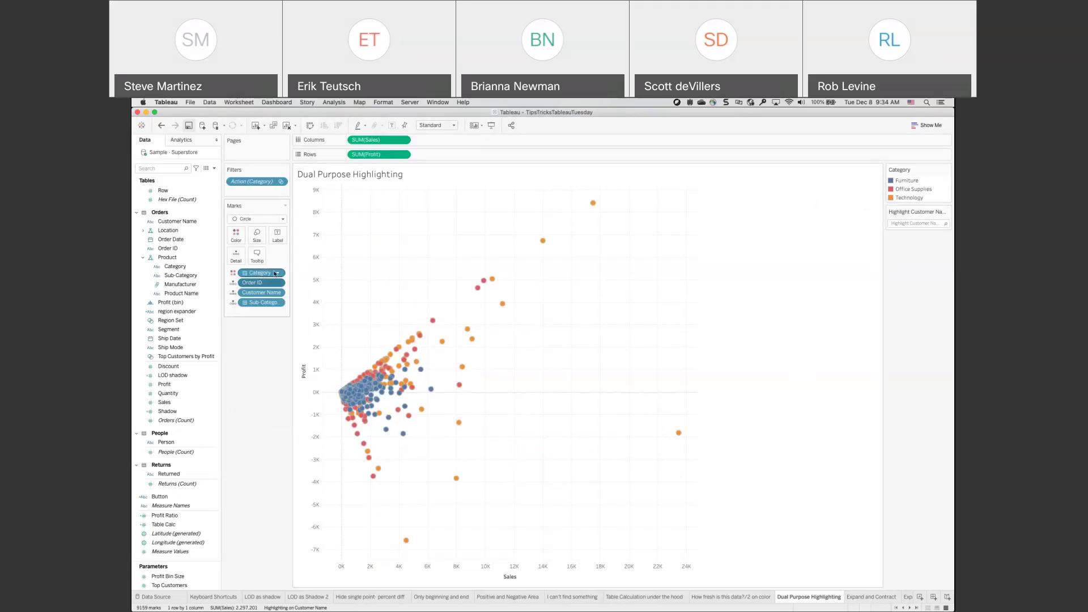
{"action": "left_click", "coordinate": [276, 273]}
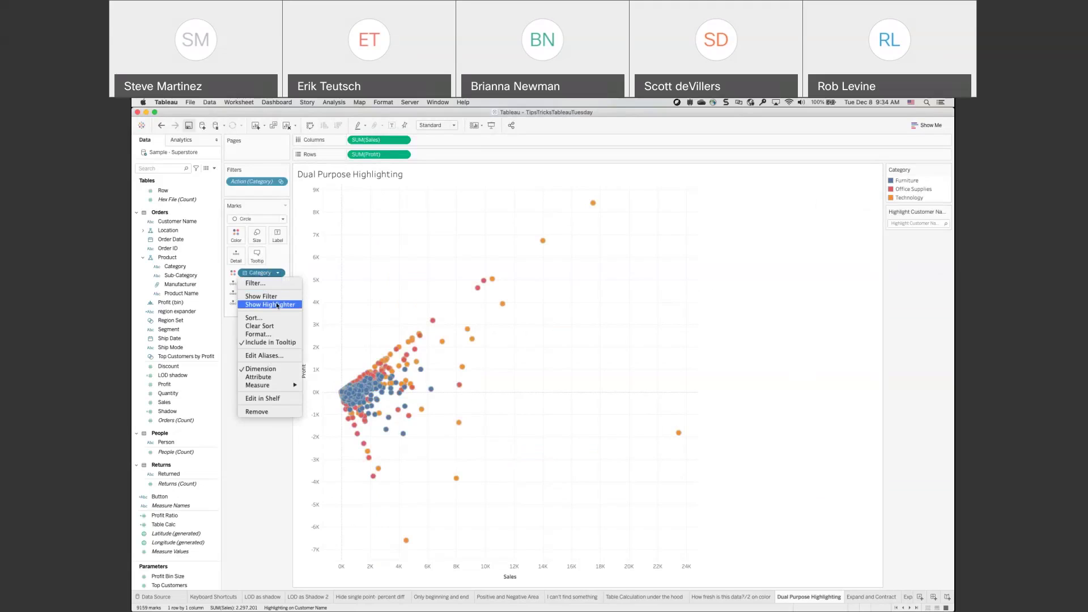
{"action": "left_click", "coordinate": [898, 227]}
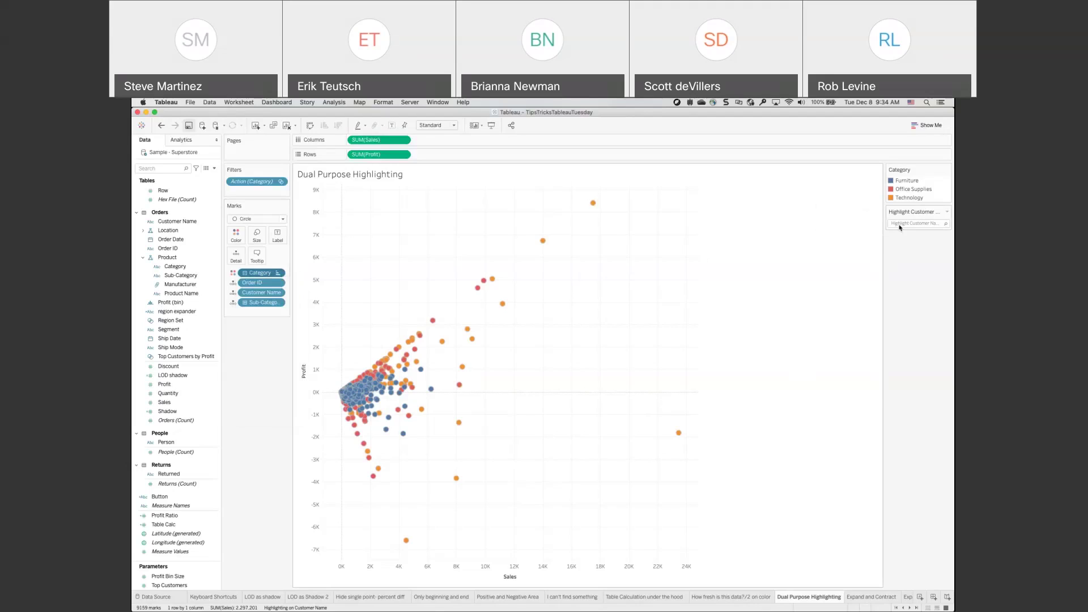
- Search the Customer Name highlighter by first name and highlight the first matching customer's marks
{"action": "left_click", "coordinate": [899, 226]}
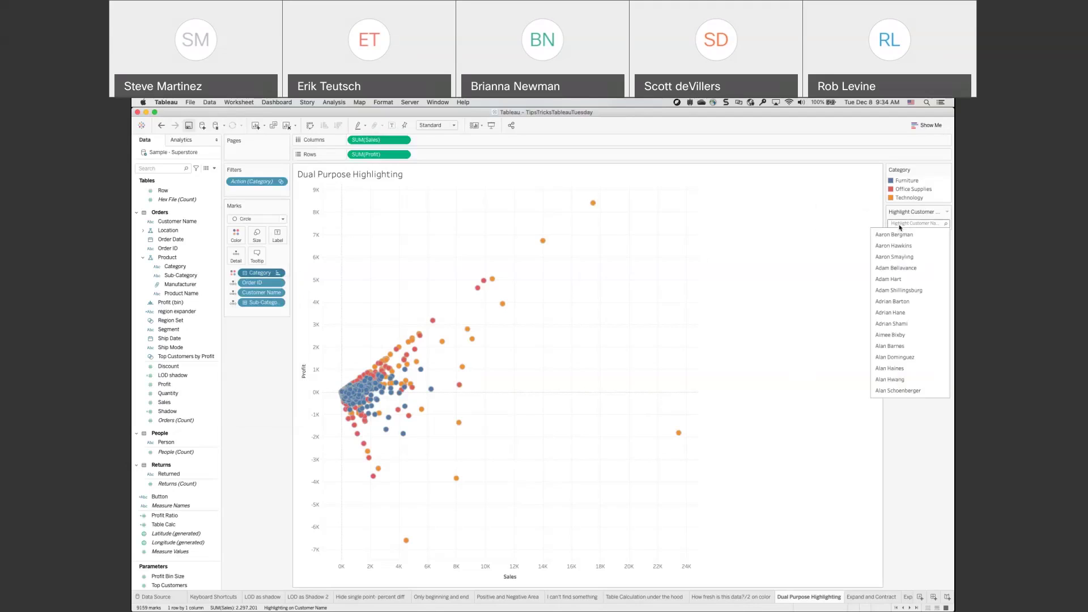
{"action": "type", "text": "Brian"}
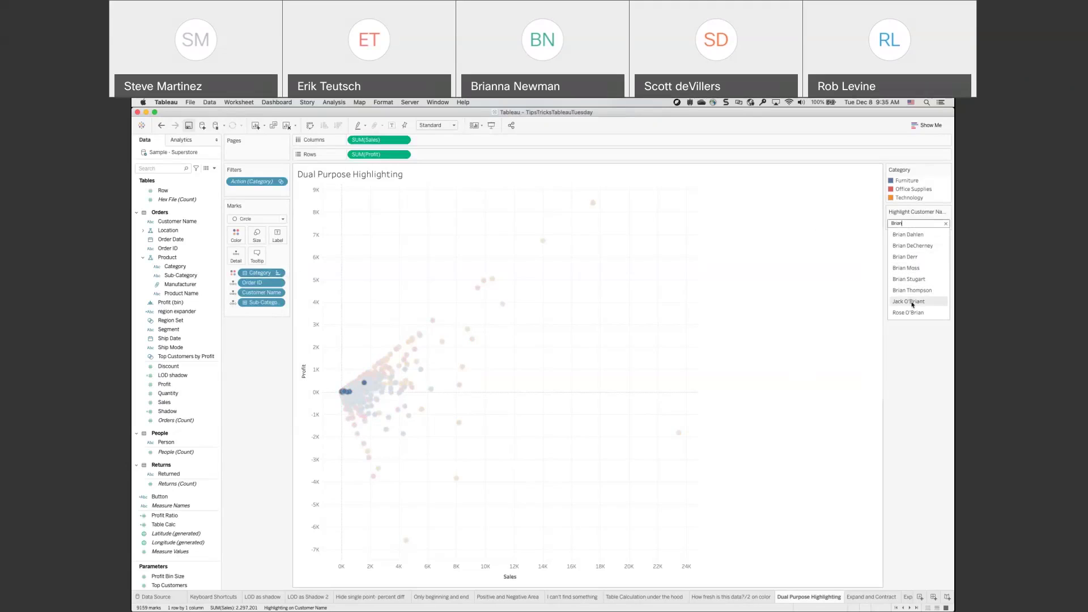
{"action": "left_click", "coordinate": [910, 235]}
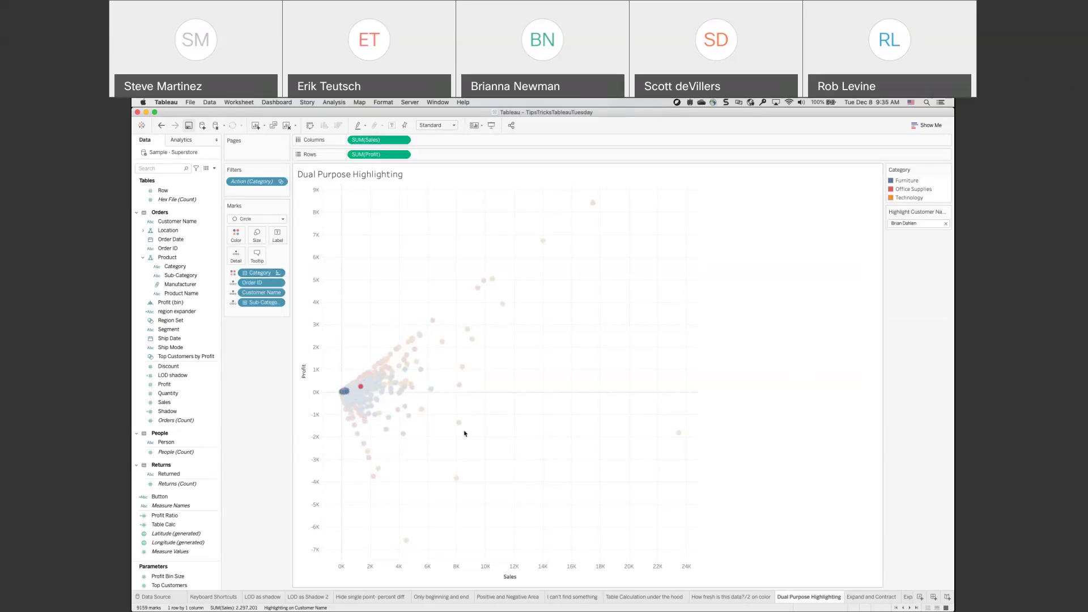
- Select the highlighted customer's Office Supplies Storage mark and extend the selection to all marks sharing its Order ID
{"action": "left_click", "coordinate": [362, 387]}
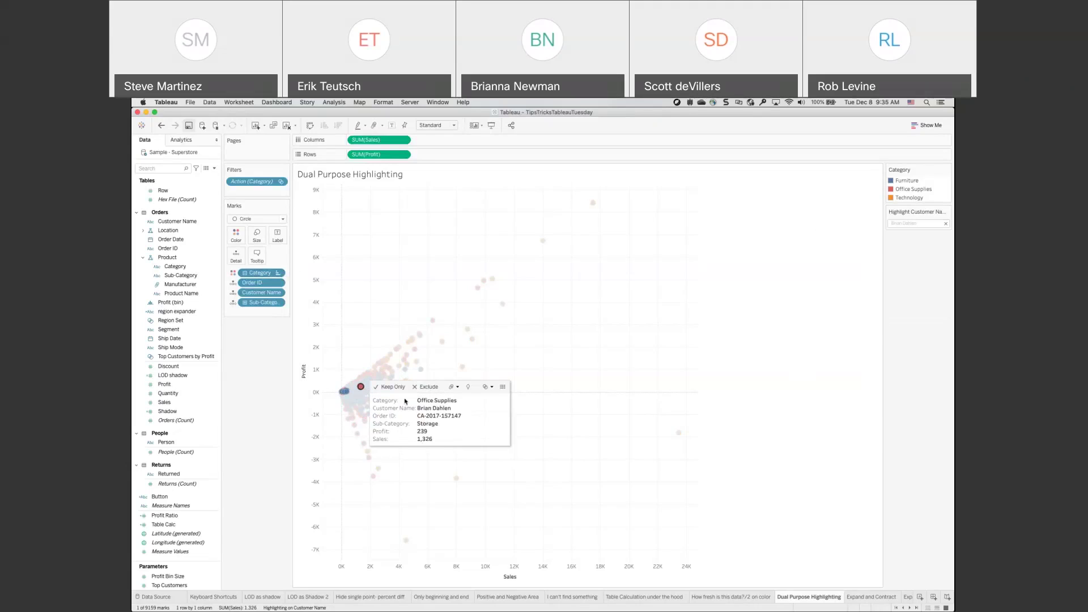
{"action": "left_click", "coordinate": [437, 417]}
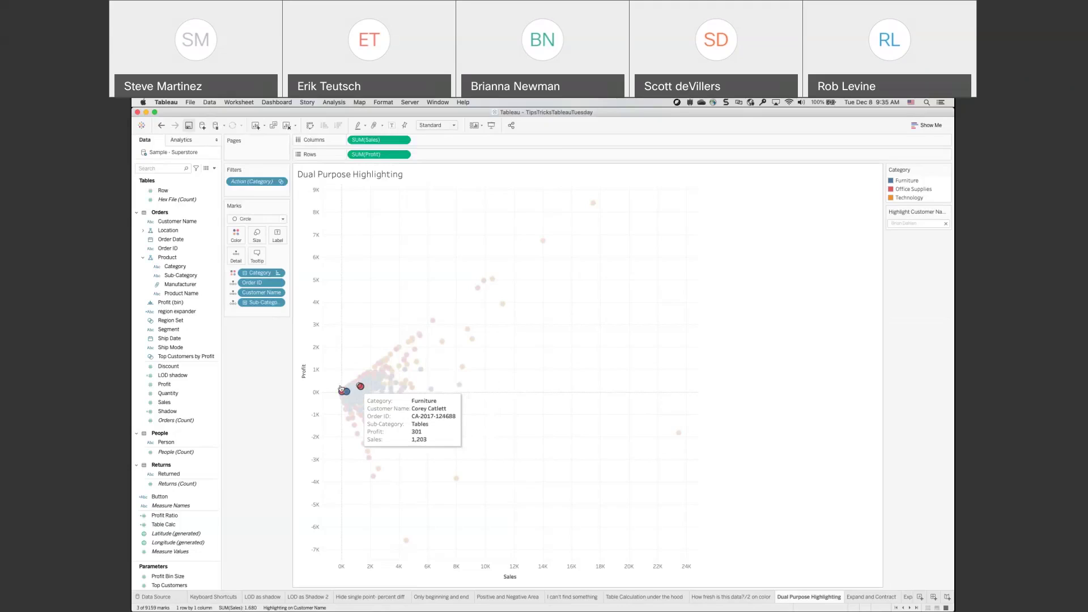
- Select the highlighted Office Supplies Storage mark, extend the selection to all marks in the same Sub-Category, and clear the selection
{"action": "mouse_move", "coordinate": [343, 394]}
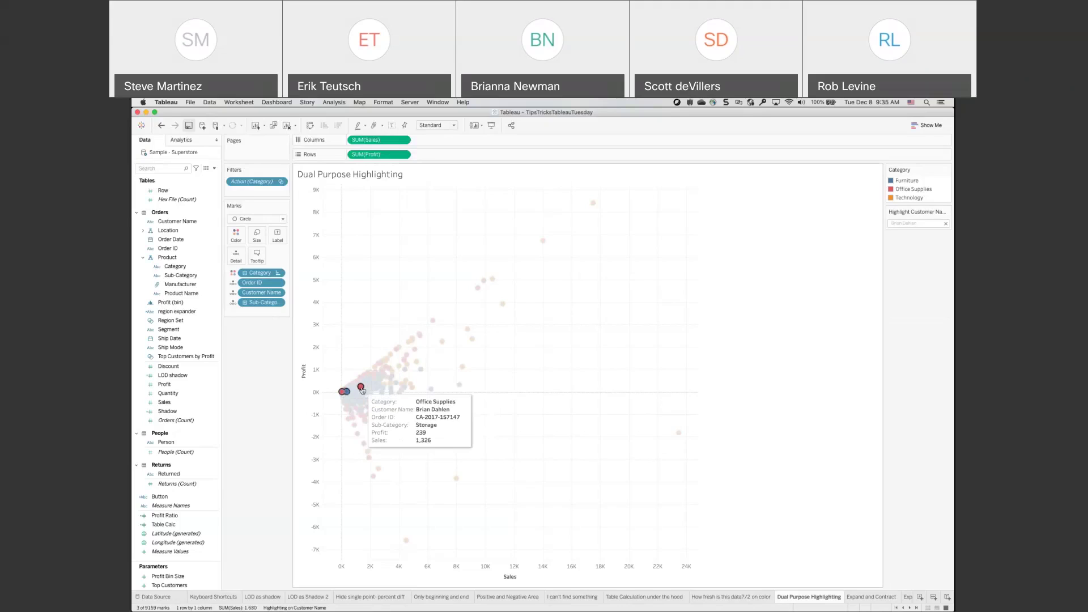
{"action": "left_click", "coordinate": [361, 388]}
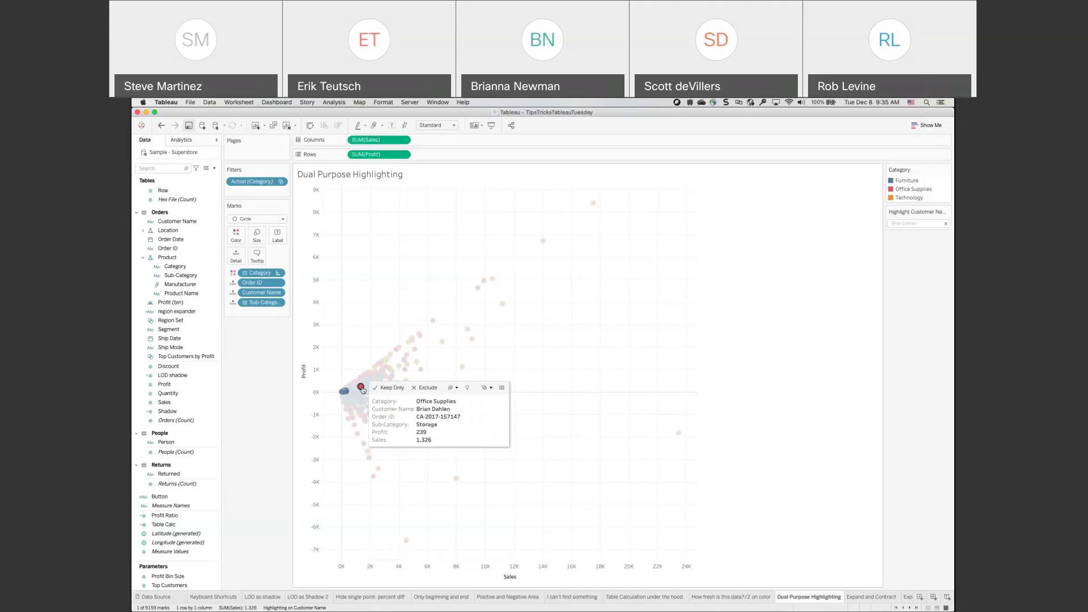
{"action": "left_click", "coordinate": [429, 425]}
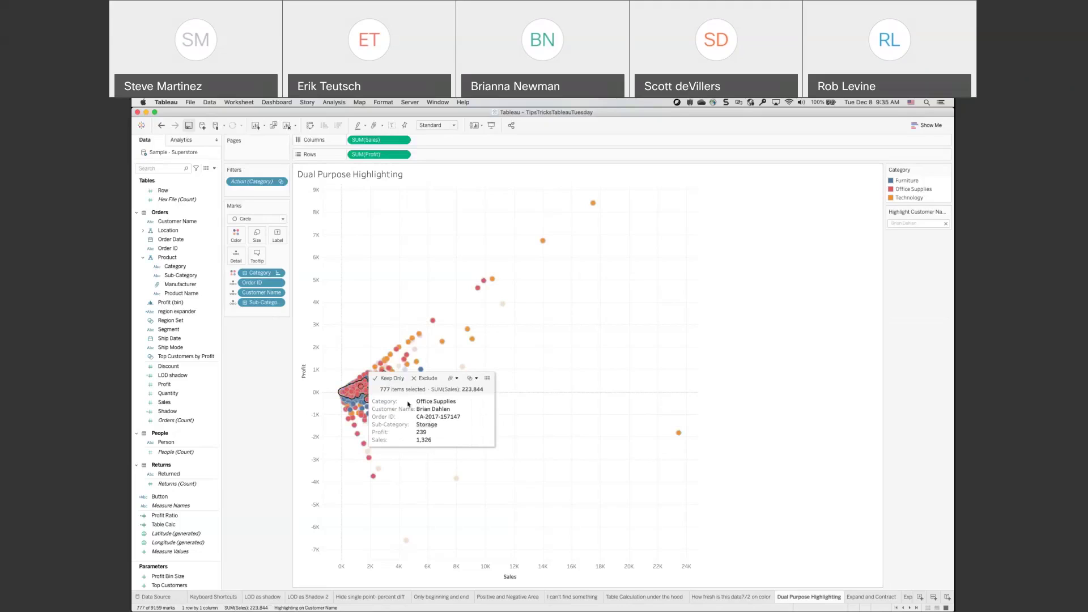
{"action": "left_click", "coordinate": [434, 432]}
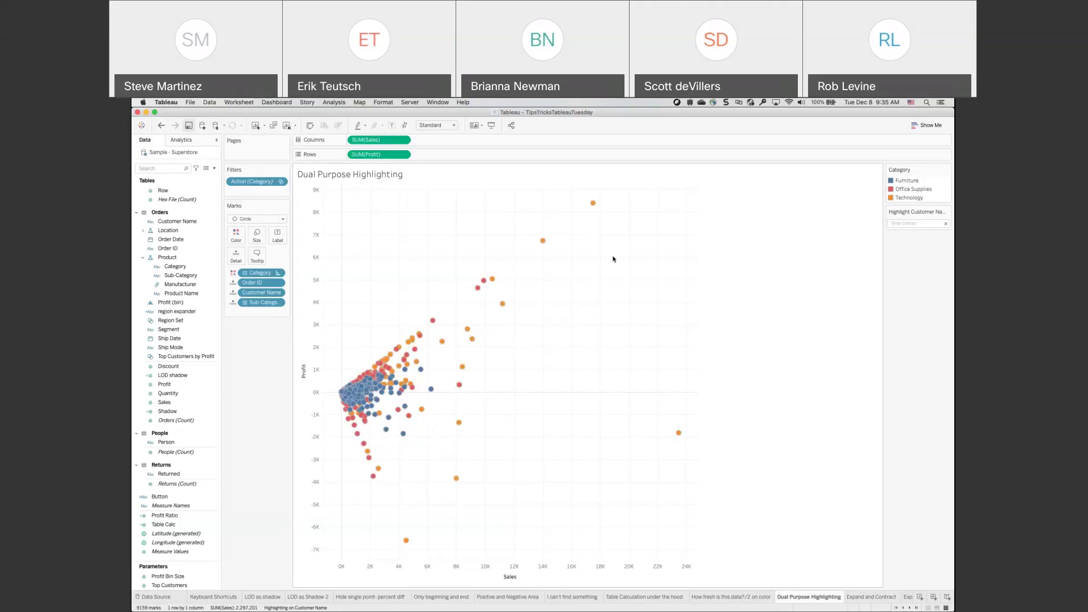
- Select the Technology Machines mark with the highest sales, extend the selection to its customer's marks, and inspect the other selected marks
{"action": "left_click", "coordinate": [679, 434]}
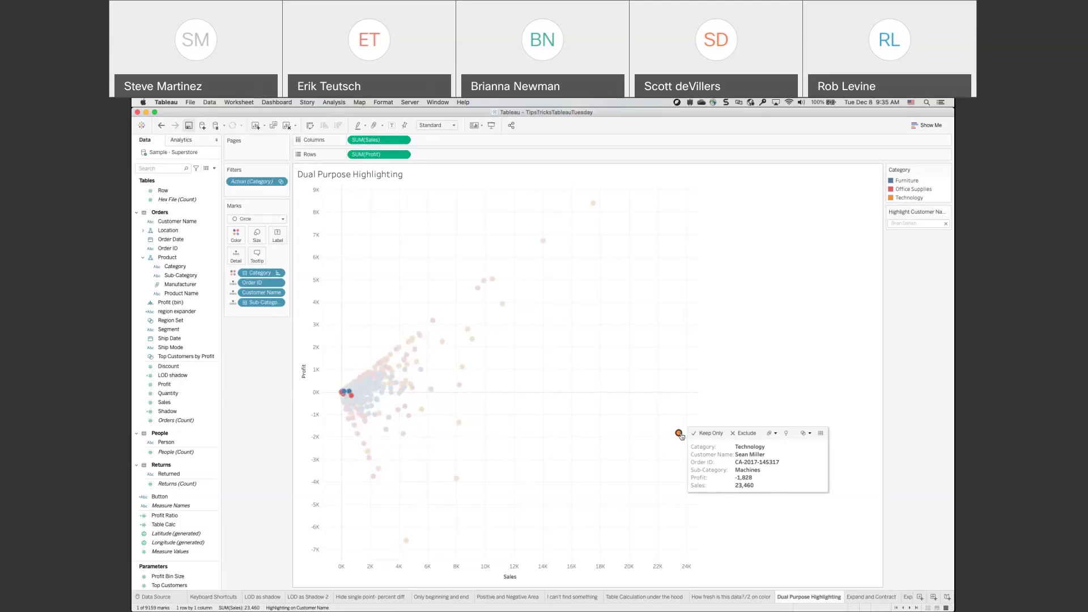
{"action": "left_click", "coordinate": [741, 456]}
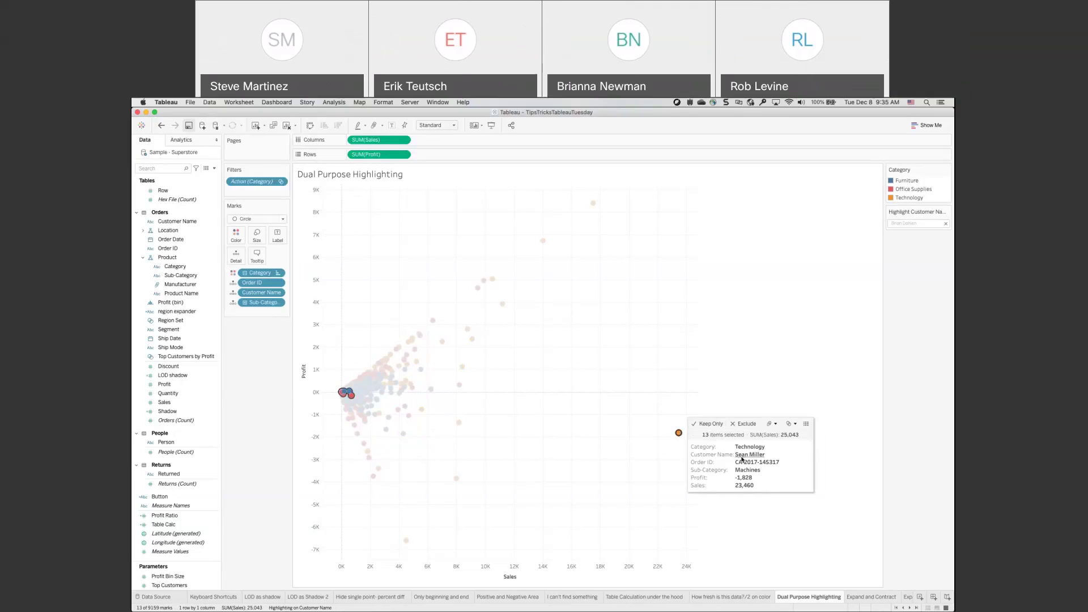
{"action": "mouse_move", "coordinate": [350, 392]}
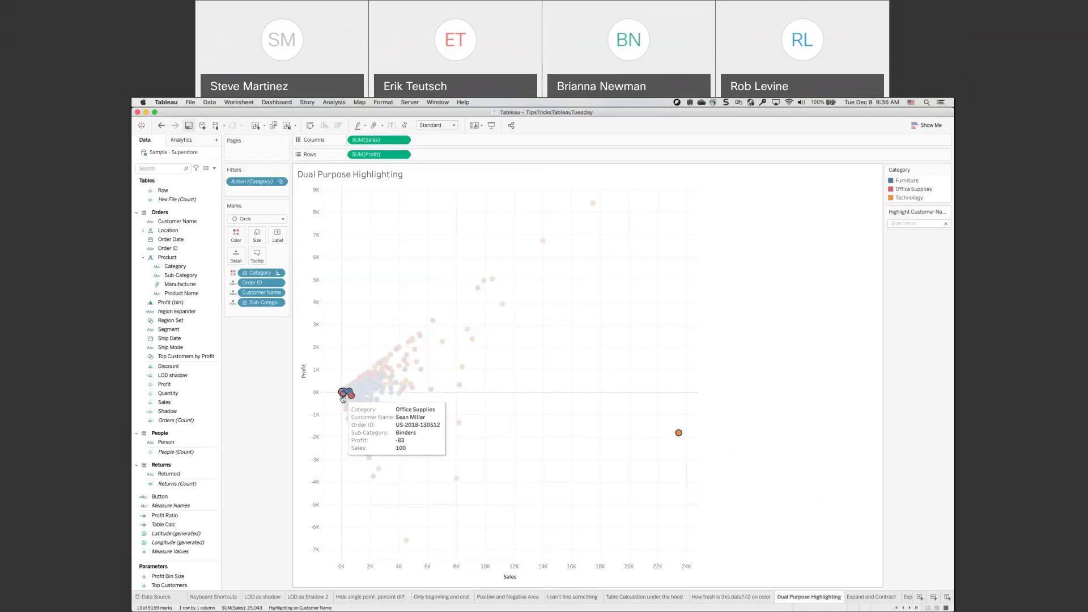
- Clear the customer's mark selection, highlight Office Supplies in the Category legend, and remove that highlight
{"action": "left_click", "coordinate": [579, 287]}
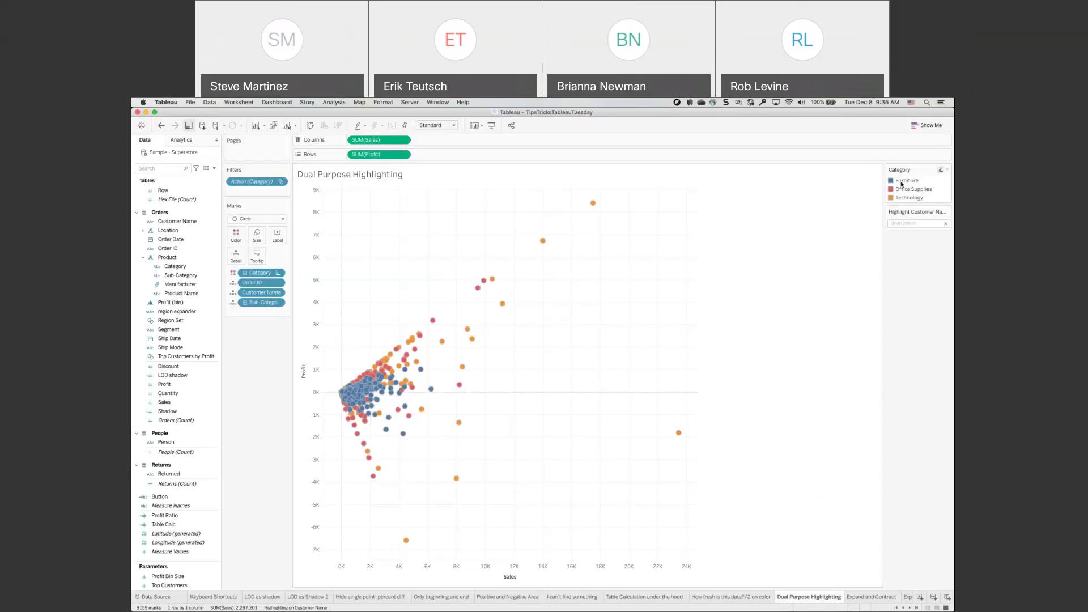
{"action": "left_click", "coordinate": [912, 189]}
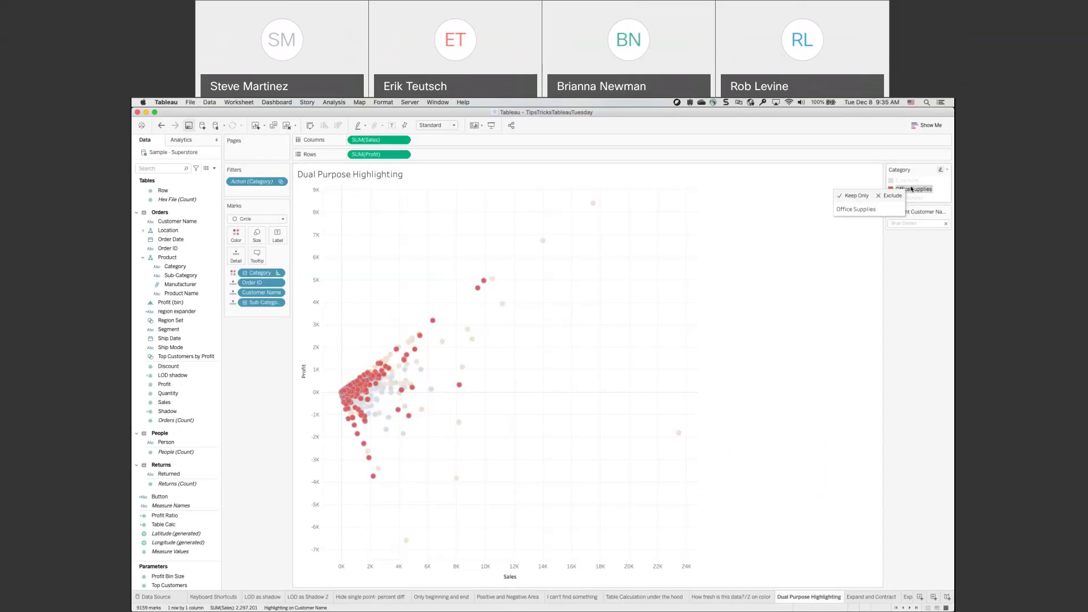
{"action": "left_click", "coordinate": [912, 189]}
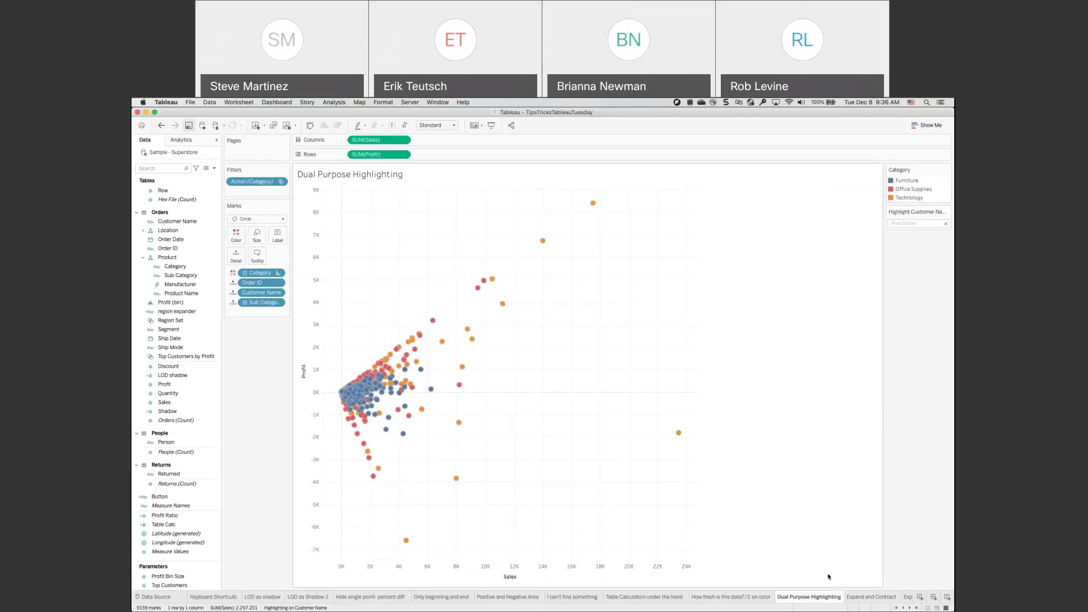
- Open the Expand and Contract worksheet and expand the Region hierarchy on Rows through Country/Region and State down to City
{"action": "left_click", "coordinate": [858, 596]}
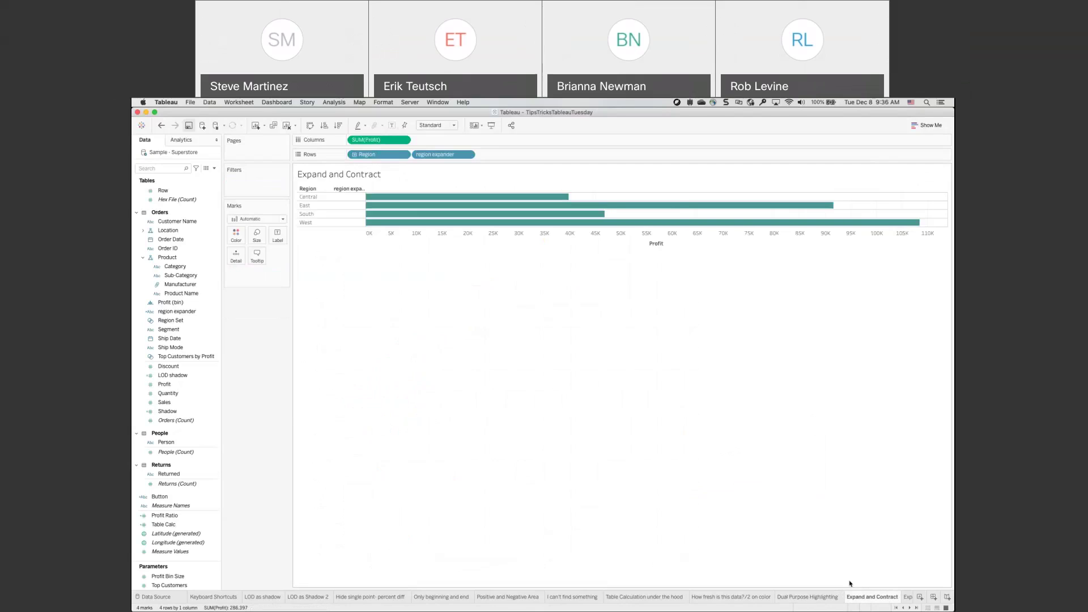
{"action": "scroll", "coordinate": [791, 597], "scroll_direction": "right", "scroll_amount": 10}
{"action": "scroll", "coordinate": [792, 600], "scroll_direction": "right", "scroll_amount": 2}
{"action": "scroll", "coordinate": [791, 600], "scroll_direction": "left", "scroll_amount": 1}
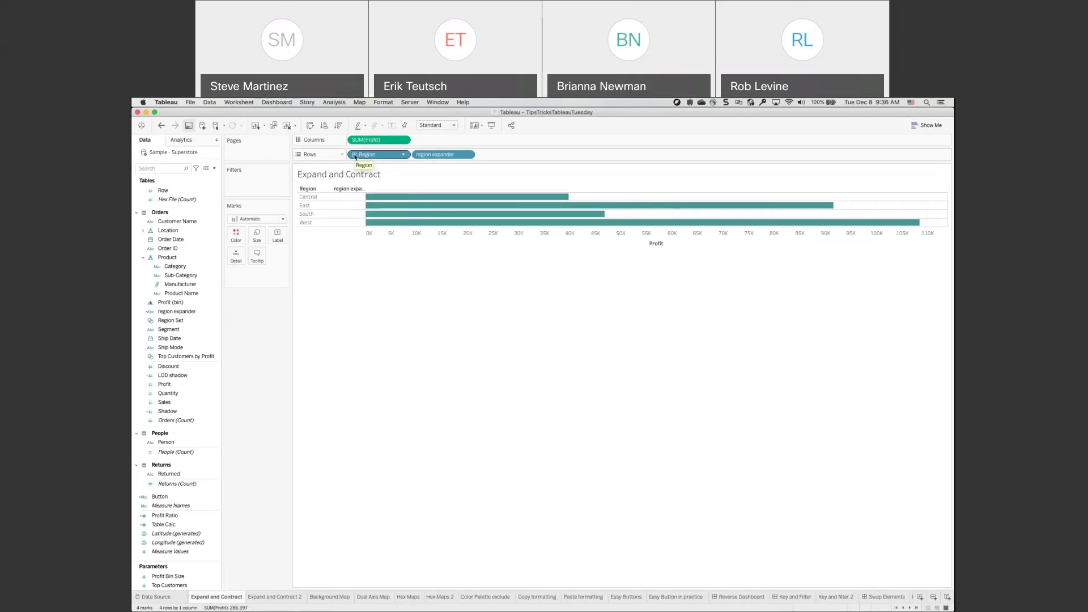
{"action": "left_click", "coordinate": [355, 155]}
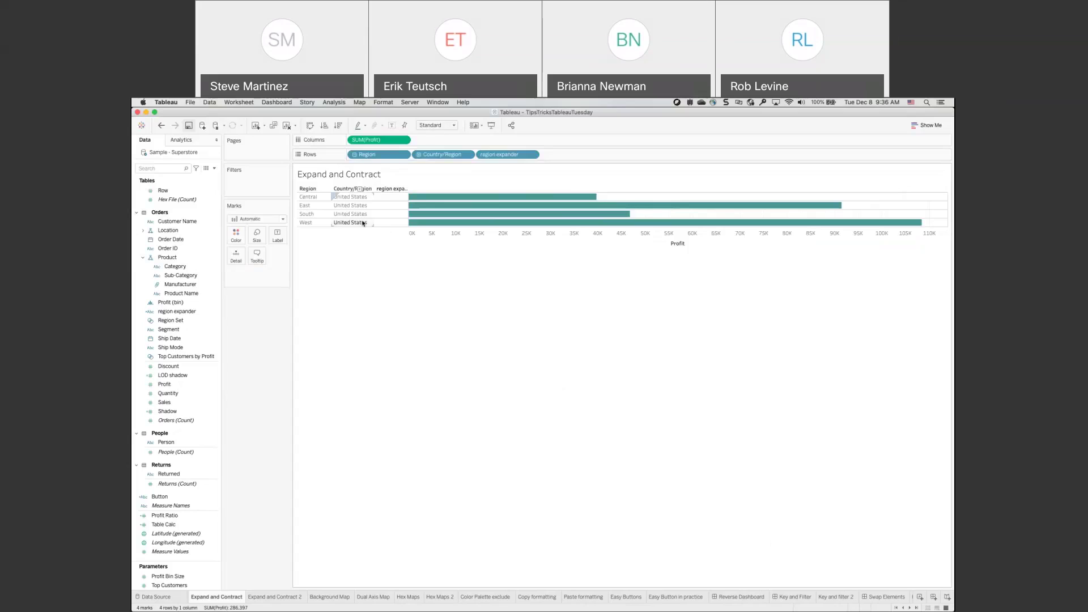
{"action": "left_click", "coordinate": [419, 156]}
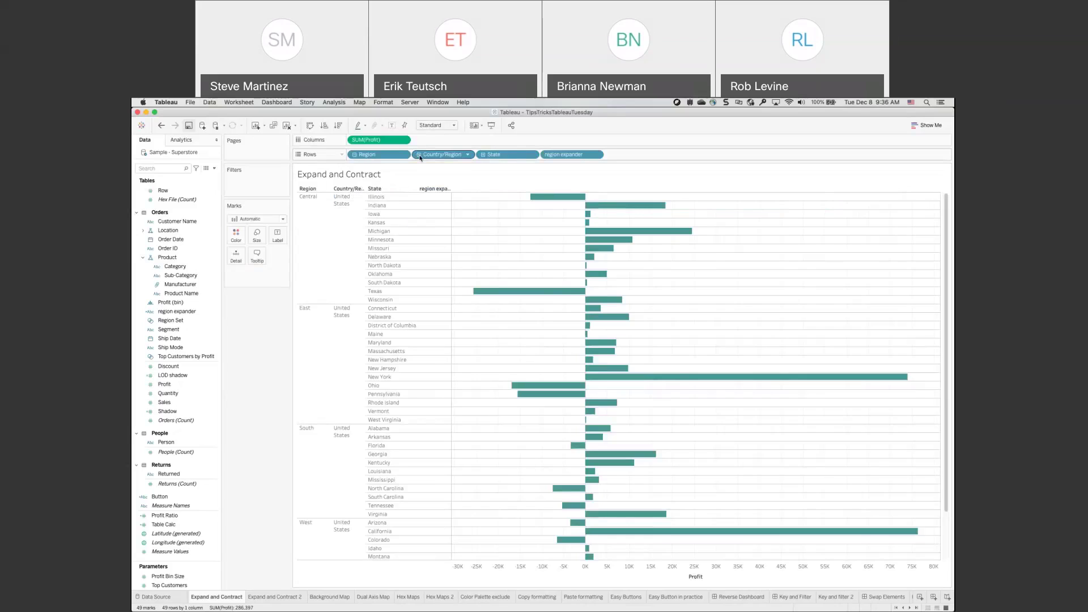
{"action": "left_click", "coordinate": [483, 155]}
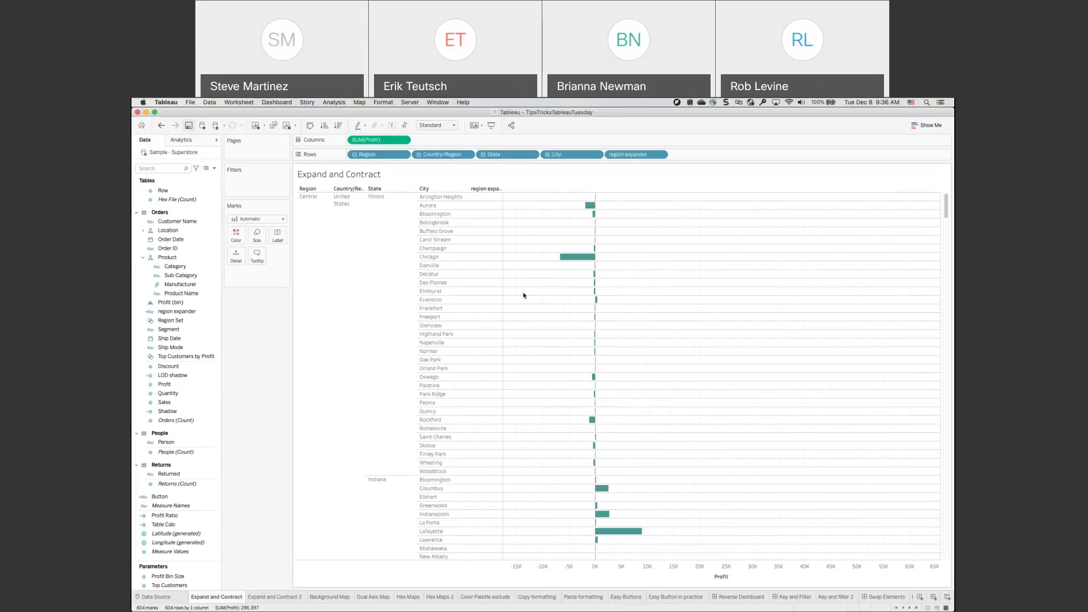
- Collapse the location hierarchy on the rows of the Expand and Contract sheet up to Region
{"action": "scroll", "coordinate": [524, 295], "scroll_direction": "down", "scroll_amount": 15}
{"action": "scroll", "coordinate": [524, 295], "scroll_direction": "up", "scroll_amount": 15}
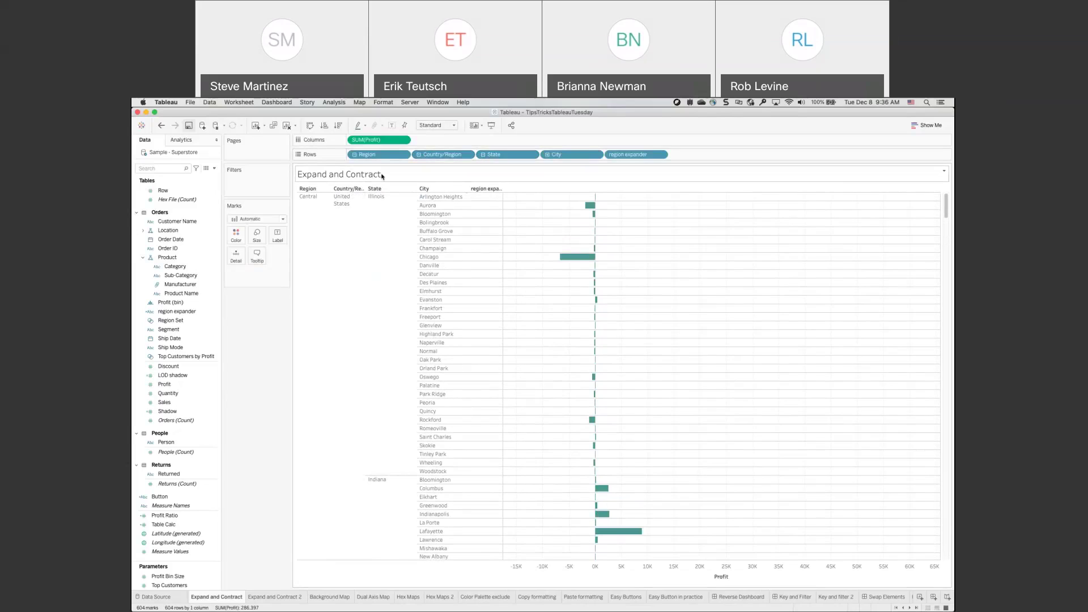
{"action": "left_click", "coordinate": [419, 154]}
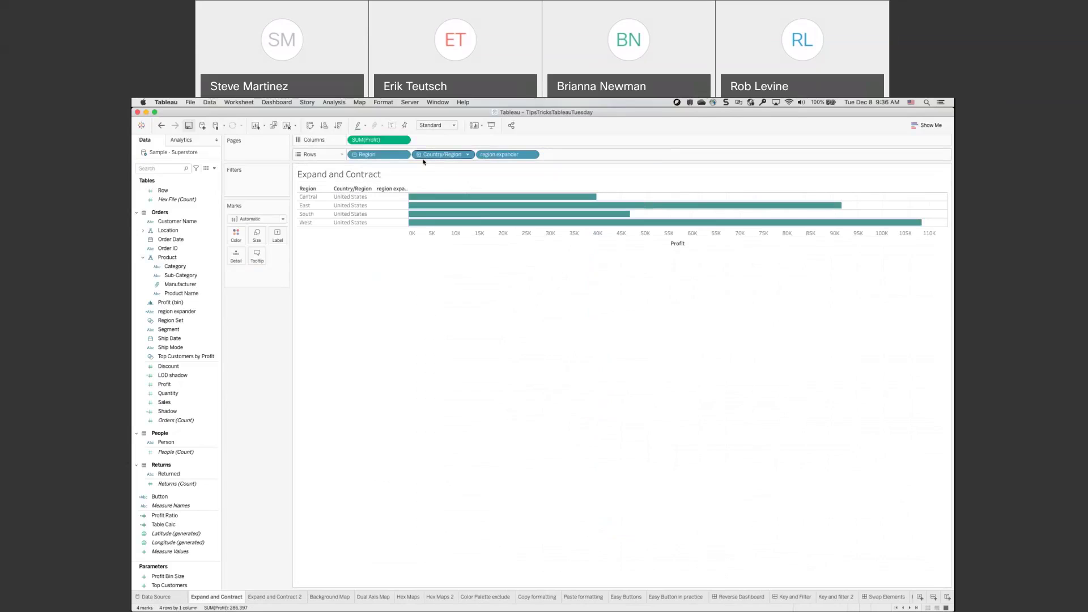
{"action": "left_click", "coordinate": [356, 156]}
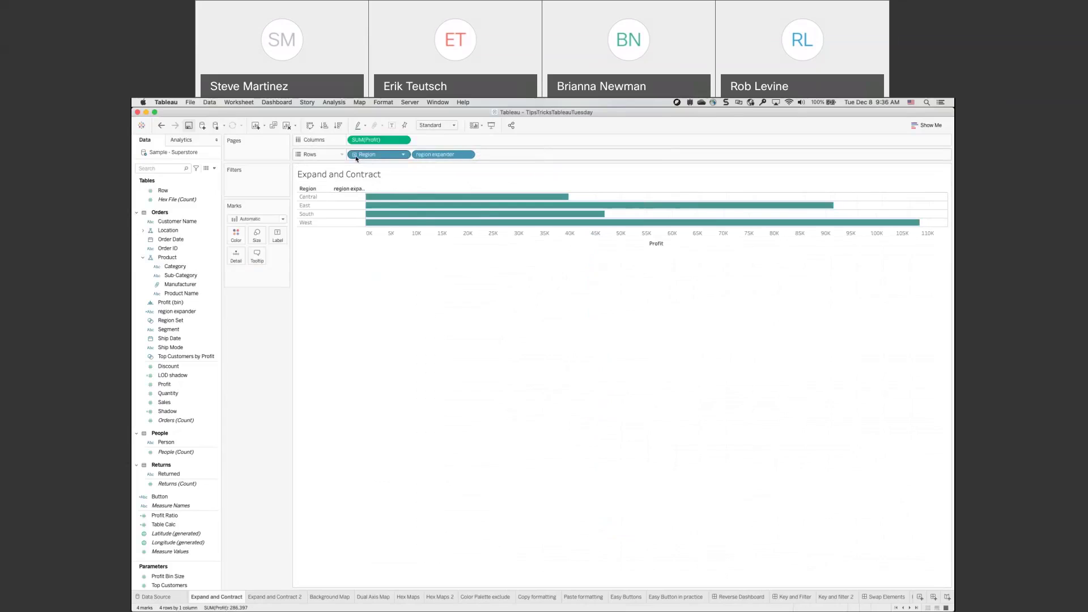
- Demonstrate the finished example by expanding the East region into its states, collapsing it, and expanding West
{"action": "left_click", "coordinate": [318, 205]}
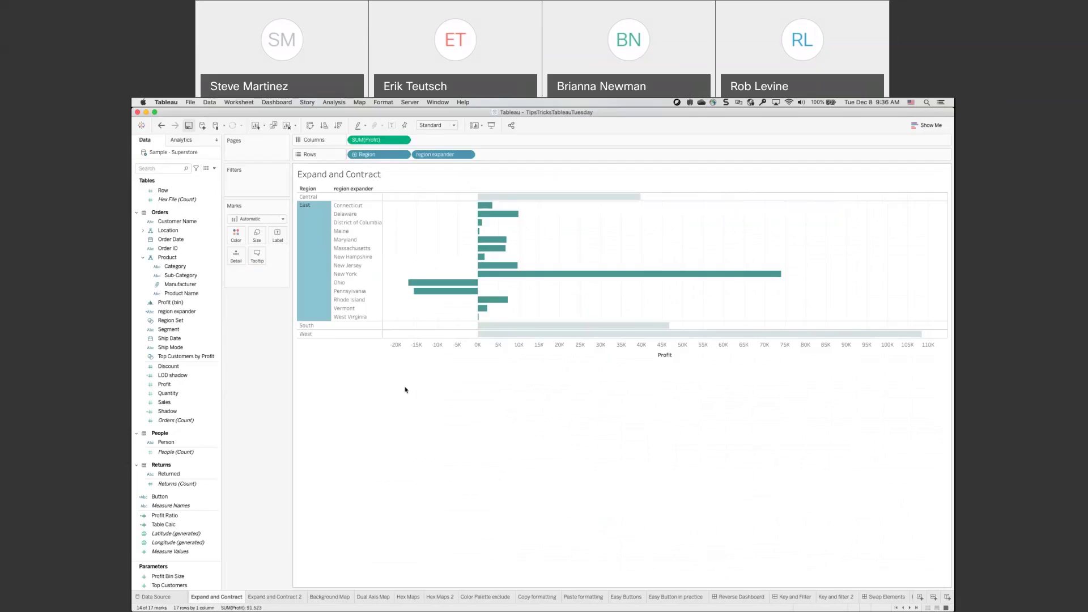
{"action": "left_click", "coordinate": [317, 272]}
{"action": "left_click", "coordinate": [312, 223]}
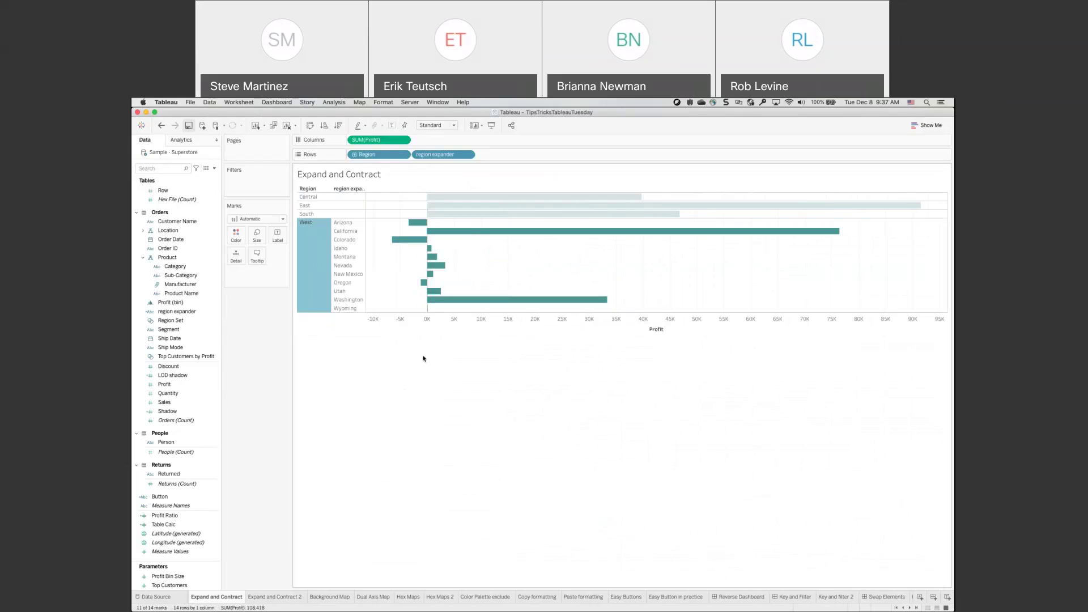
- Build a bar chart of Profit by Region on the Expand and Contract 2 sheet, using the Location hierarchy for the rows
{"action": "left_click", "coordinate": [255, 599]}
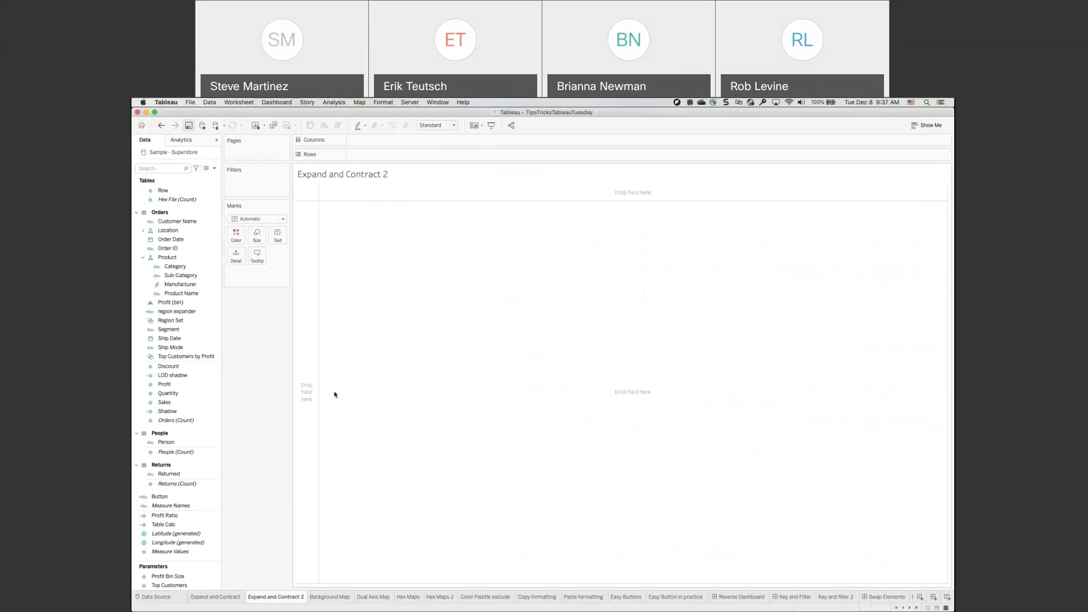
{"action": "scroll", "coordinate": [175, 436], "scroll_direction": "up", "scroll_amount": 3}
{"action": "left_click", "coordinate": [175, 429]}
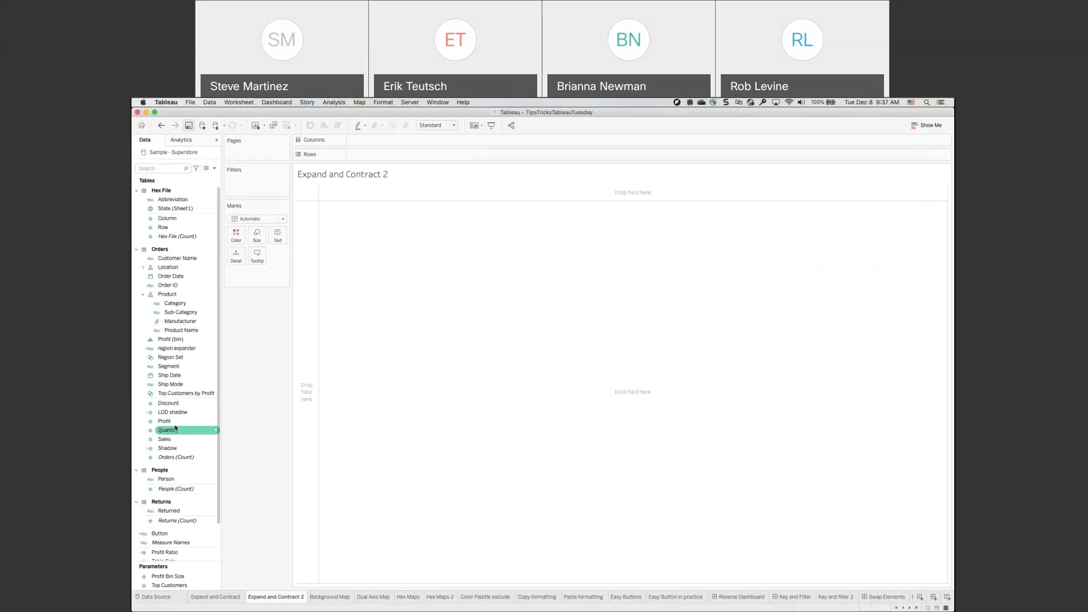
{"action": "left_click_drag", "start_coordinate": [173, 424], "coordinate": [423, 138]}
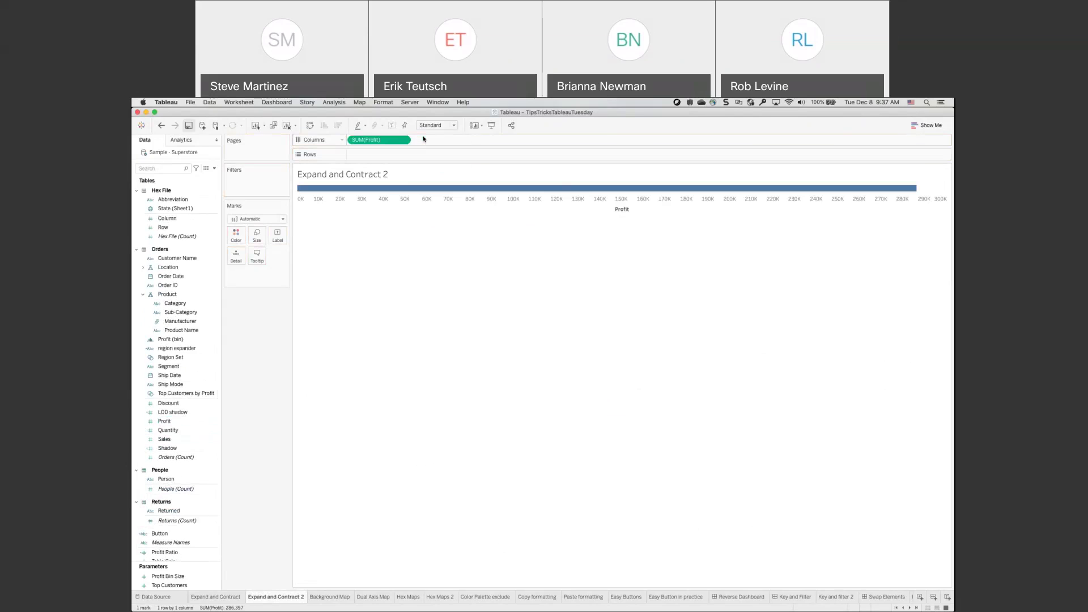
{"action": "left_click", "coordinate": [149, 269]}
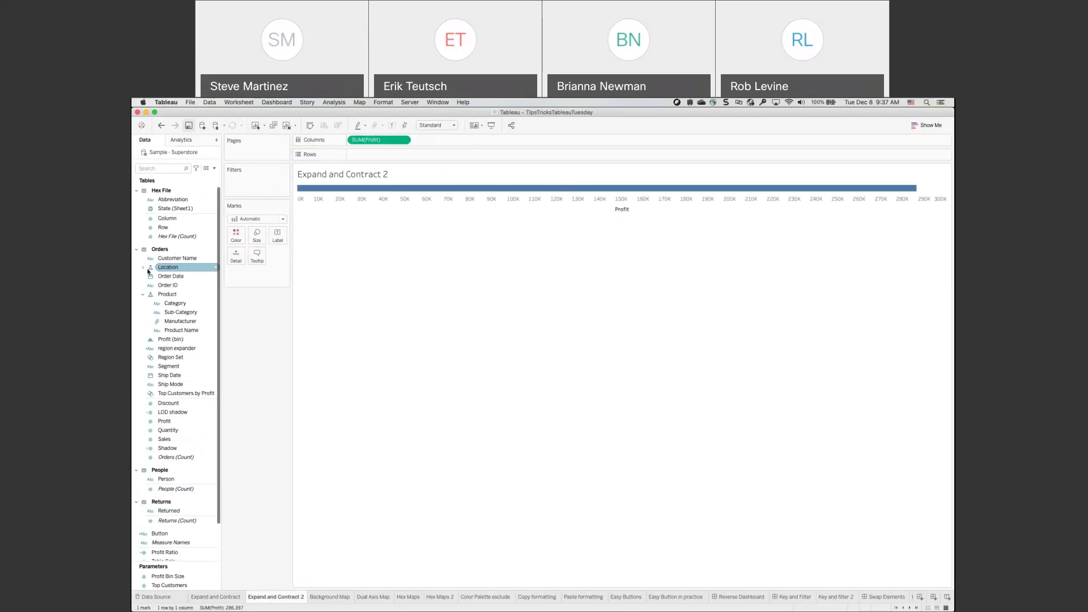
{"action": "left_click", "coordinate": [142, 269]}
{"action": "left_click_drag", "start_coordinate": [167, 267], "coordinate": [390, 158]}
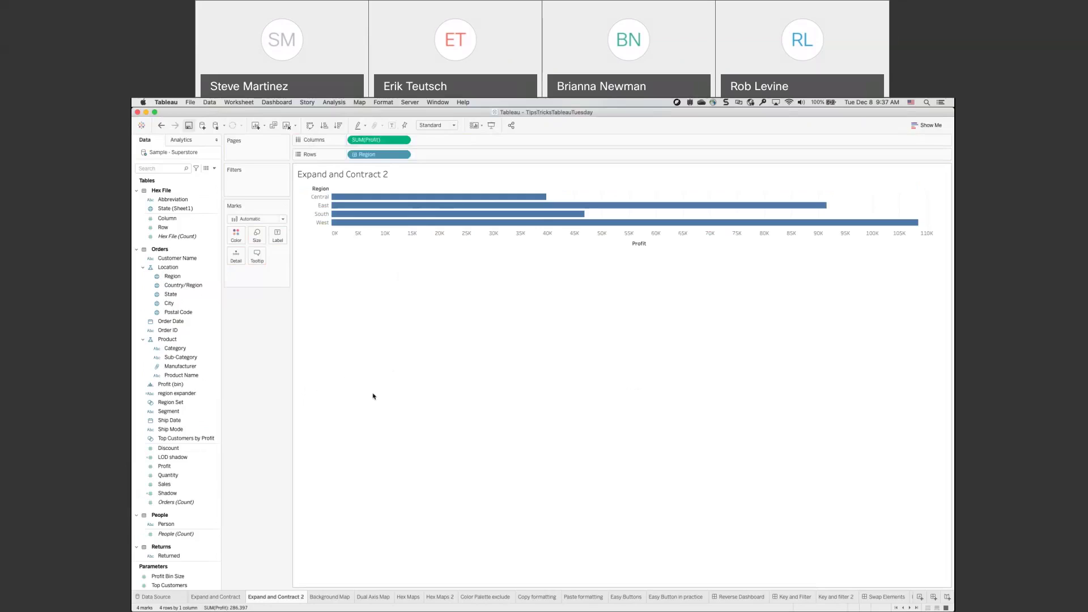
- Create a set from the Region field with no members selected and add it to the rows after Region
{"action": "left_click", "coordinate": [188, 278]}
{"action": "right_click", "coordinate": [189, 280]}
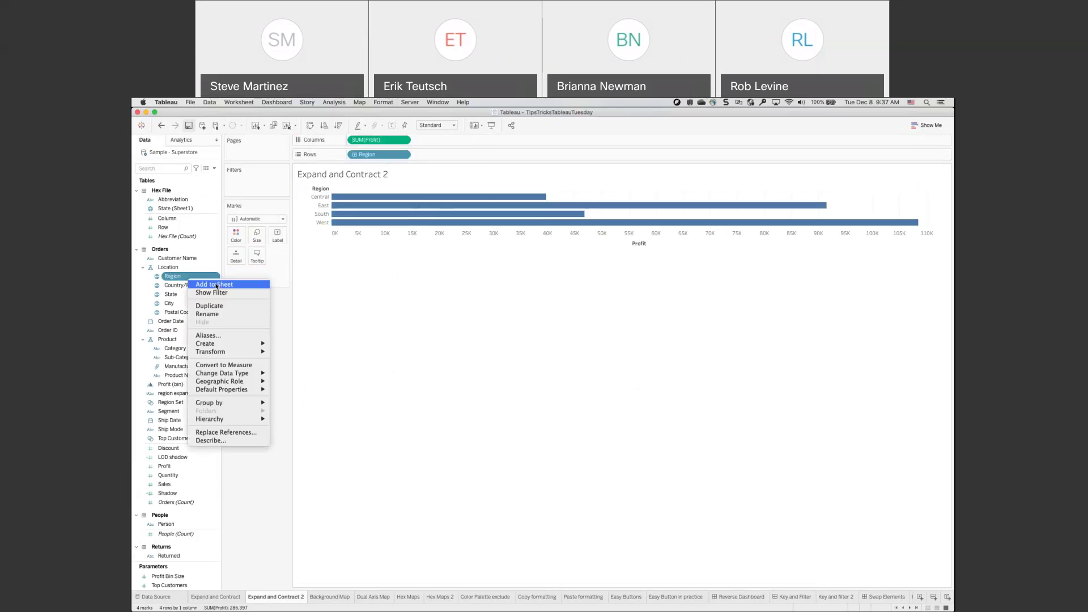
{"action": "mouse_move", "coordinate": [230, 344]}
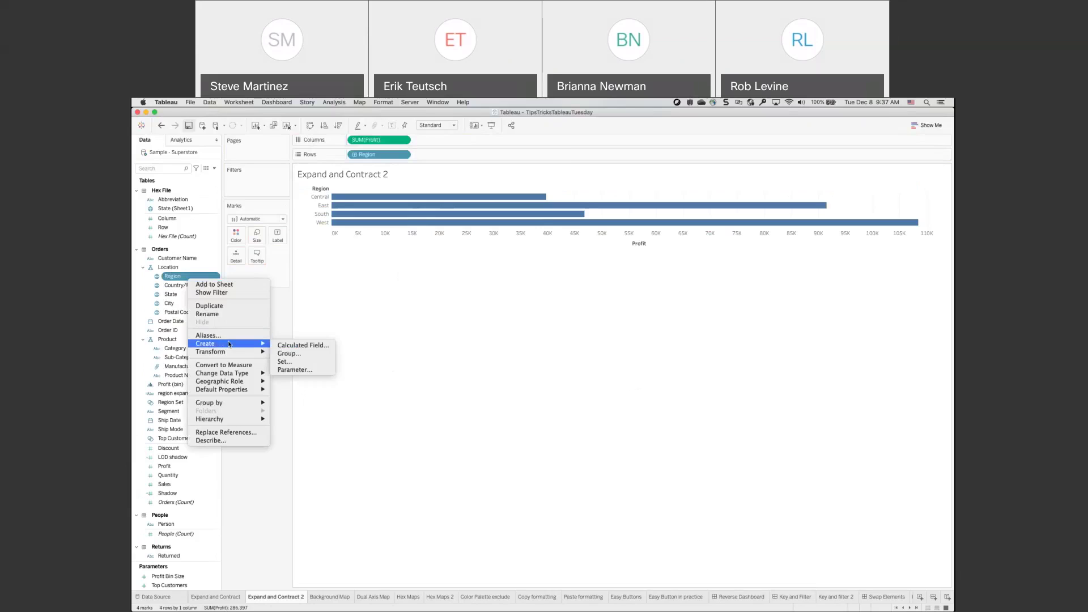
{"action": "left_click", "coordinate": [311, 362]}
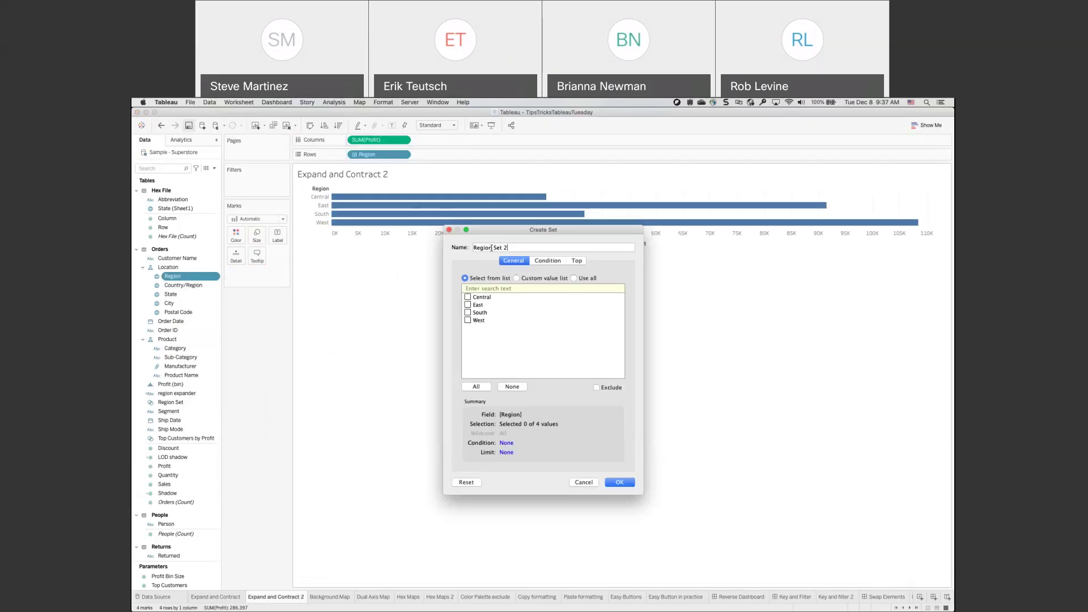
{"action": "left_click", "coordinate": [621, 482]}
{"action": "left_click_drag", "start_coordinate": [180, 415], "coordinate": [445, 158]}
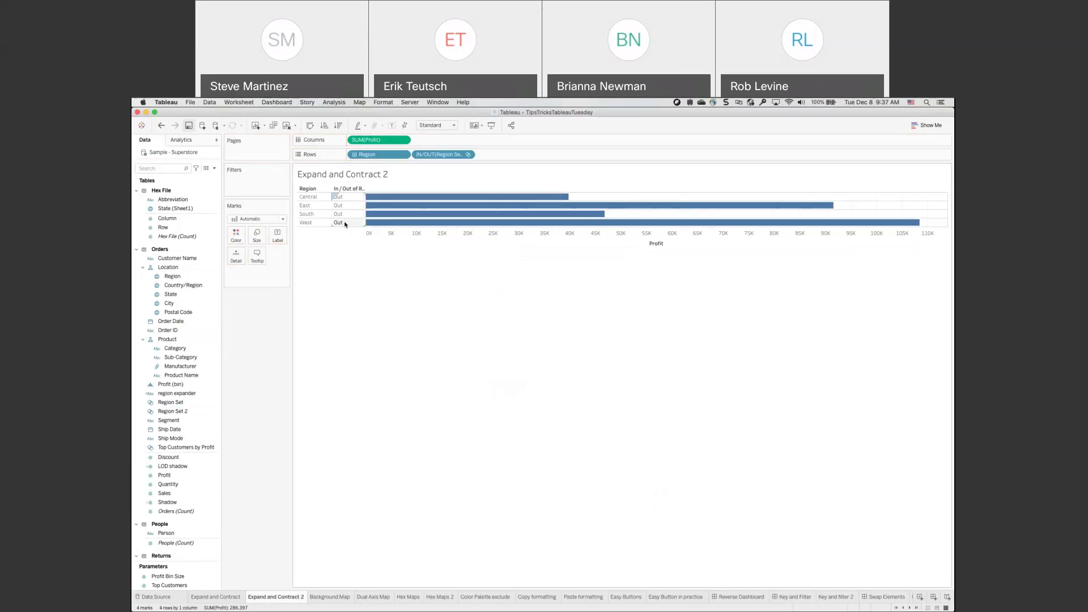
- Start a new calculated field named State Trigger
{"action": "left_click", "coordinate": [214, 168]}
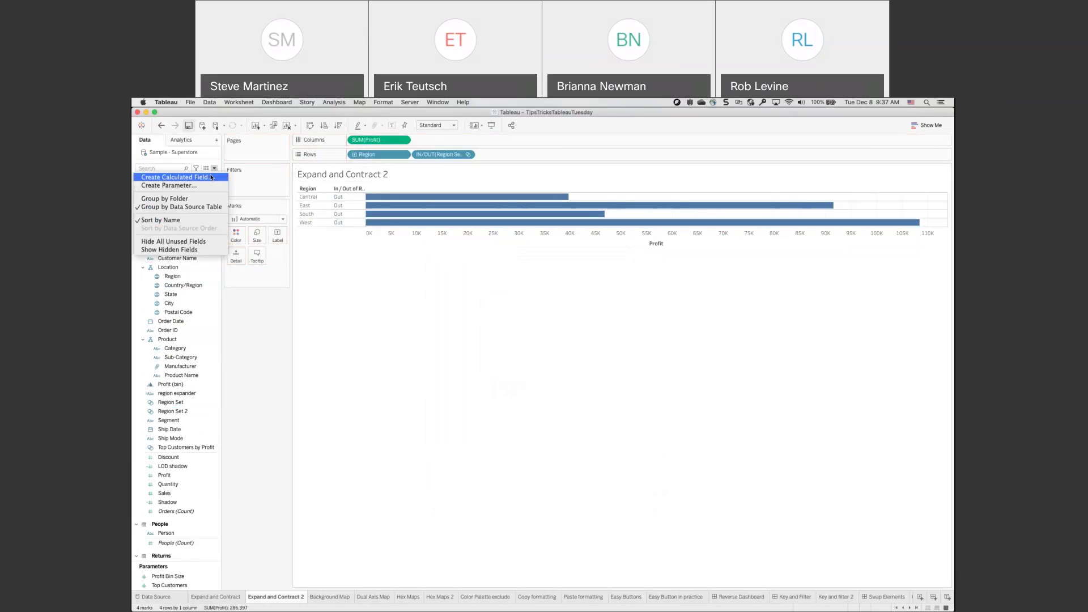
{"action": "left_click", "coordinate": [211, 178]}
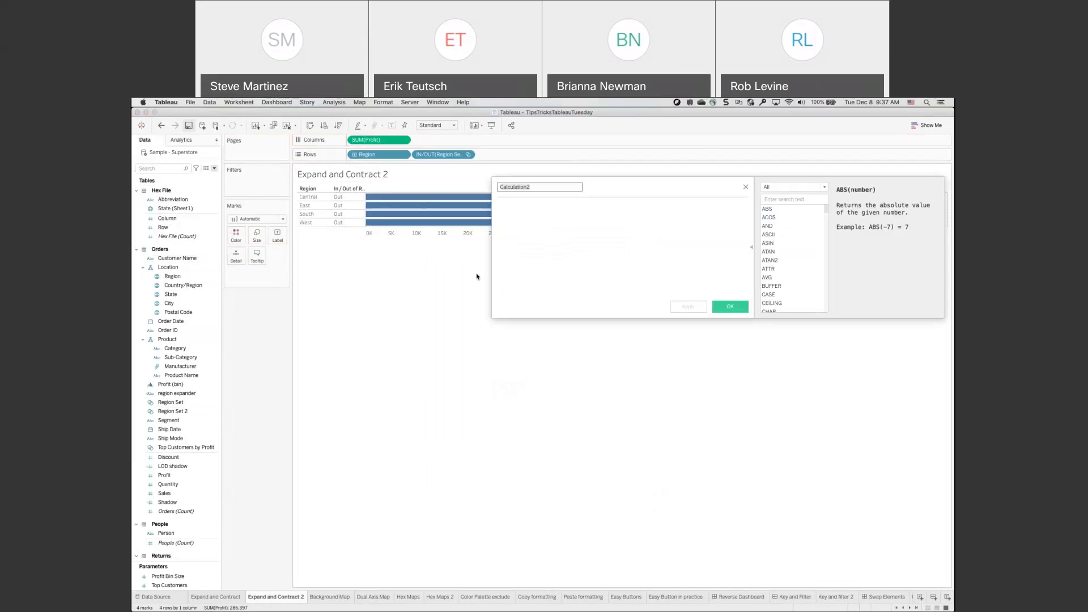
{"action": "type", "text": "Re"}
{"action": "type", "text": "State"}
{"action": "type", "text": " Trigg"}
{"action": "type", "text": "er"}
- Enter the opening condition of the State Trigger formula: IF [Region Set 2] THEN [State]
{"action": "type", "text": "IF "}
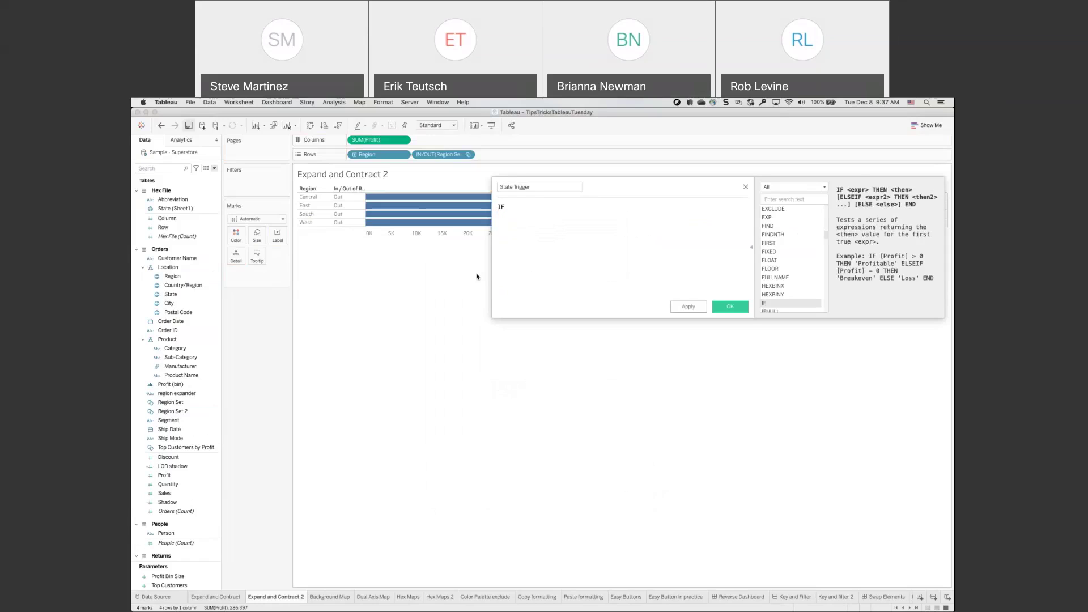
{"action": "type", "text": "region"}
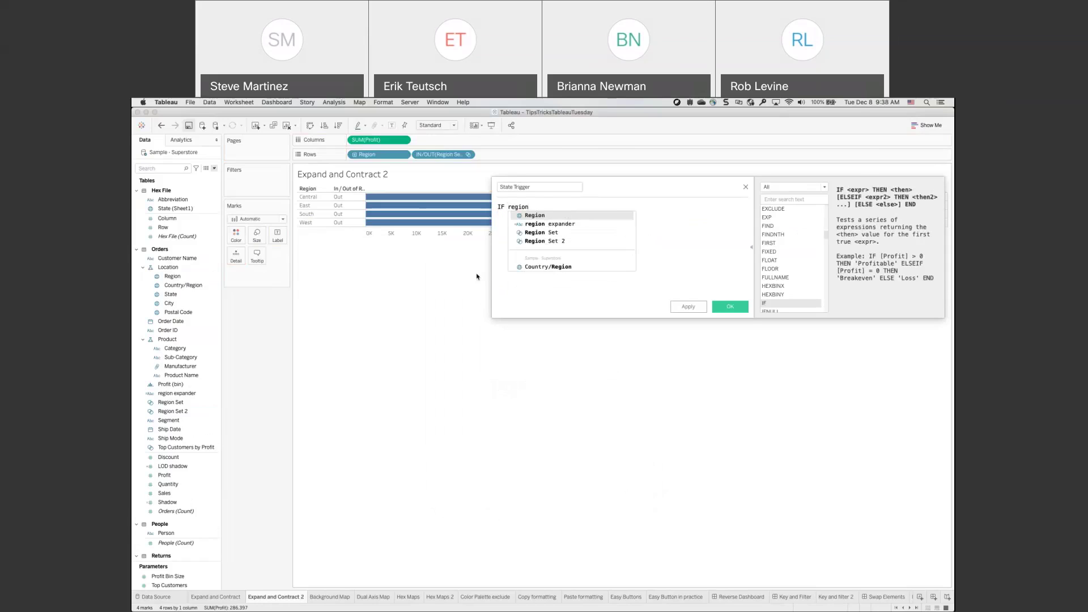
{"action": "key", "text": "Down"}
{"action": "key", "text": "Down"}
{"action": "key", "text": "Down"}
{"action": "key", "text": "Return"}
{"action": "type", "text": "THEN "}
{"action": "type", "text": "state"}
{"action": "key", "text": "Return"}
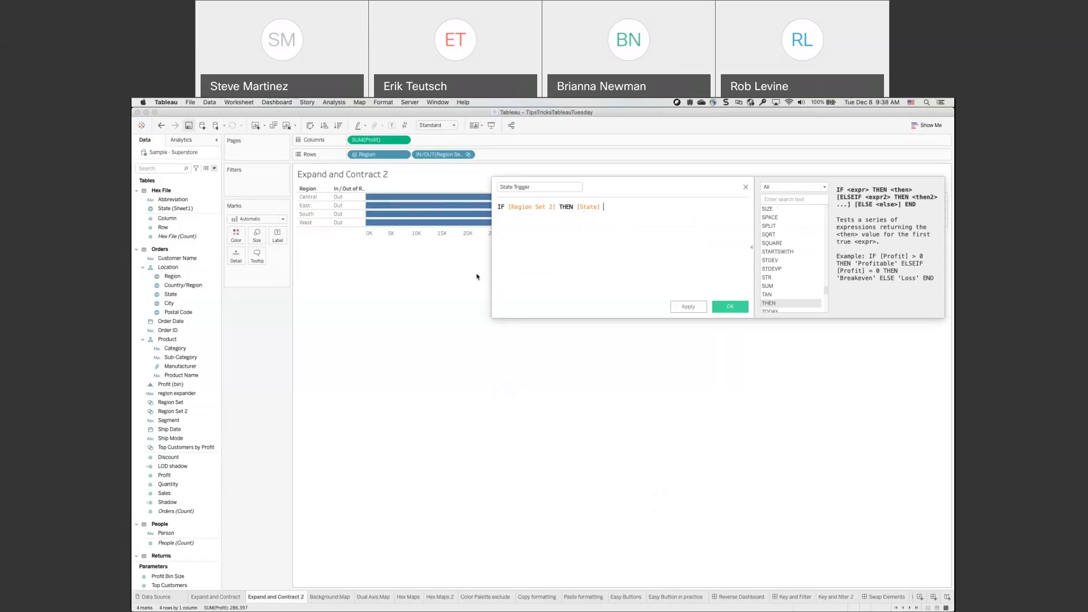
- Complete the formula with ELSE "" and END on separate lines, and save the calculated field
{"action": "key", "text": "Return"}
{"action": "type", "text": "ELSE "}
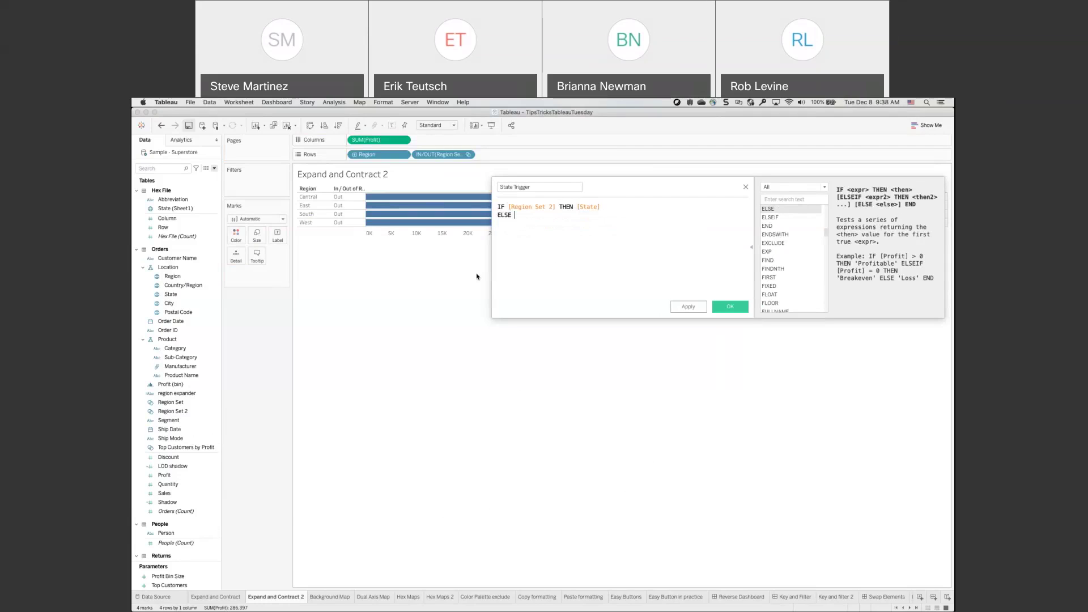
{"action": "type", "text": "\"\""}
{"action": "key", "text": "Return"}
{"action": "type", "text": "end"}
{"action": "key", "text": "Return"}
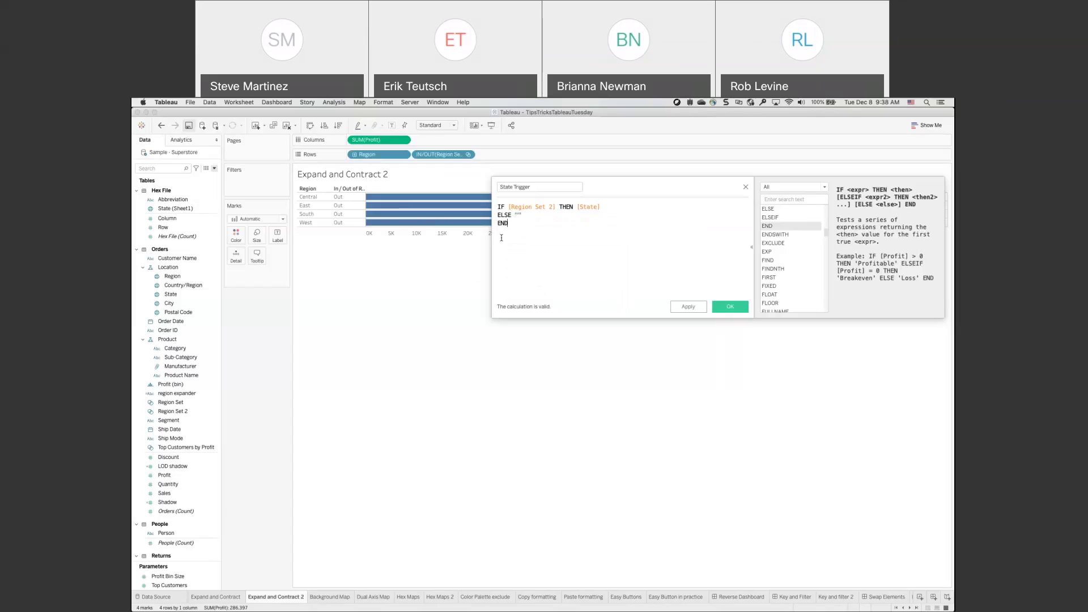
{"action": "left_click", "coordinate": [730, 307]}
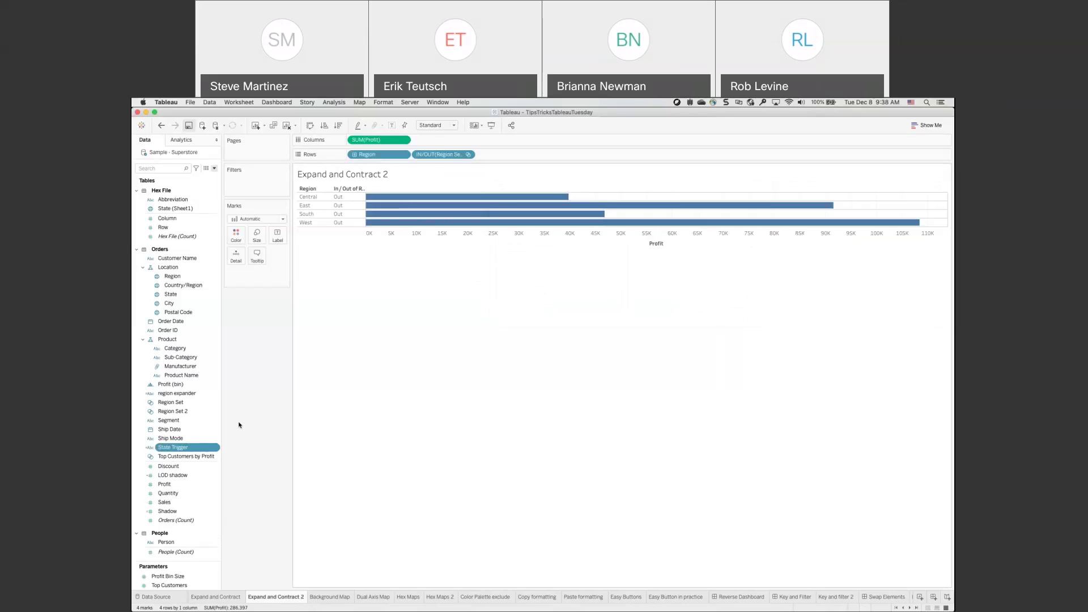
- Add State Trigger to the end of the rows and test selecting the West, South and Central regions
{"action": "left_click_drag", "start_coordinate": [162, 448], "coordinate": [507, 156]}
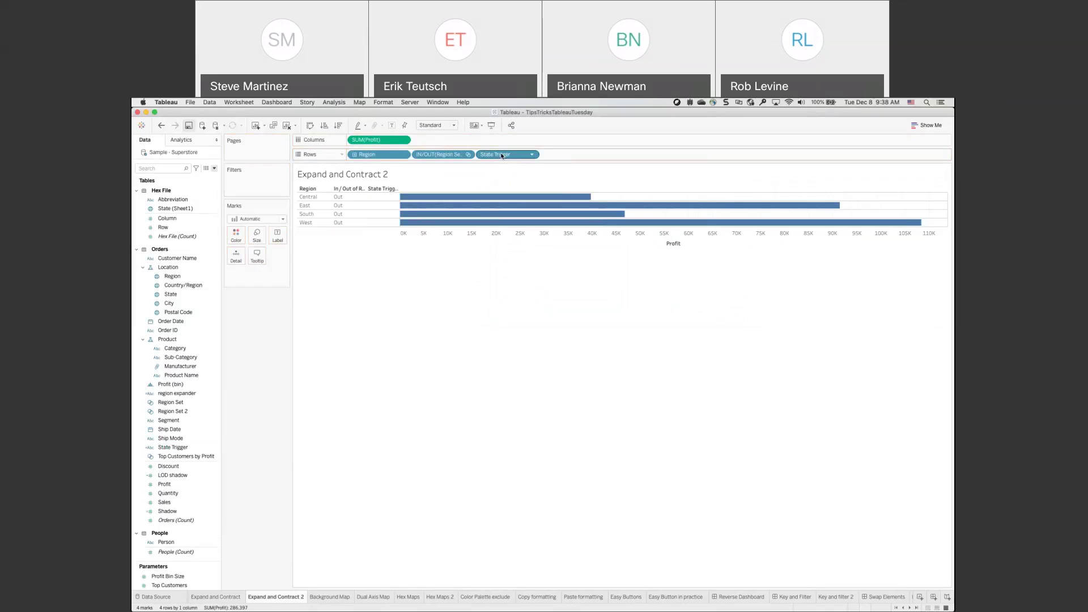
{"action": "left_click", "coordinate": [318, 223]}
{"action": "left_click", "coordinate": [318, 214]}
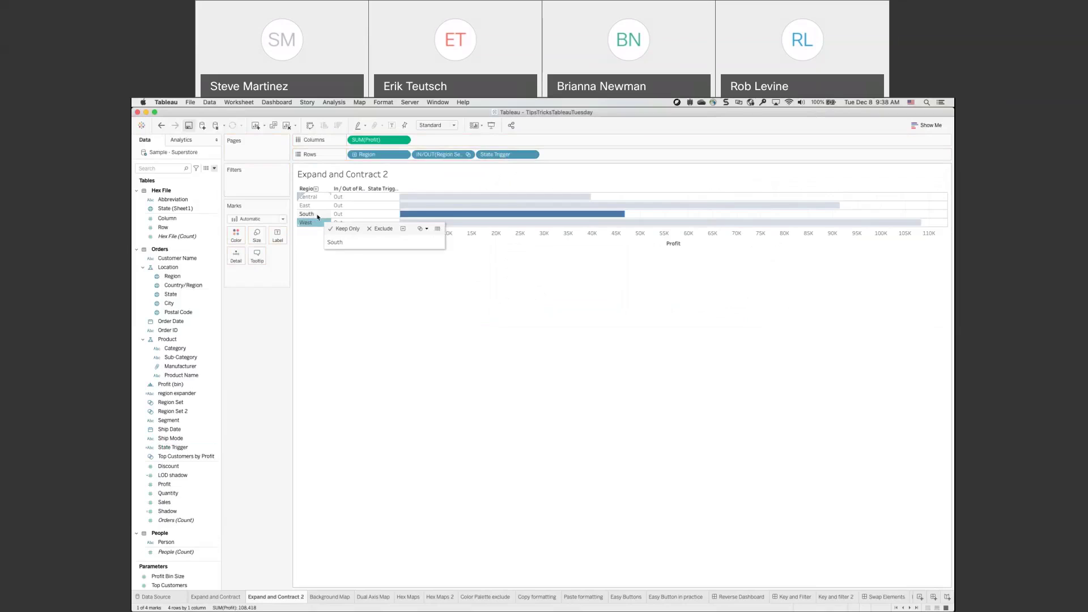
{"action": "left_click", "coordinate": [312, 197]}
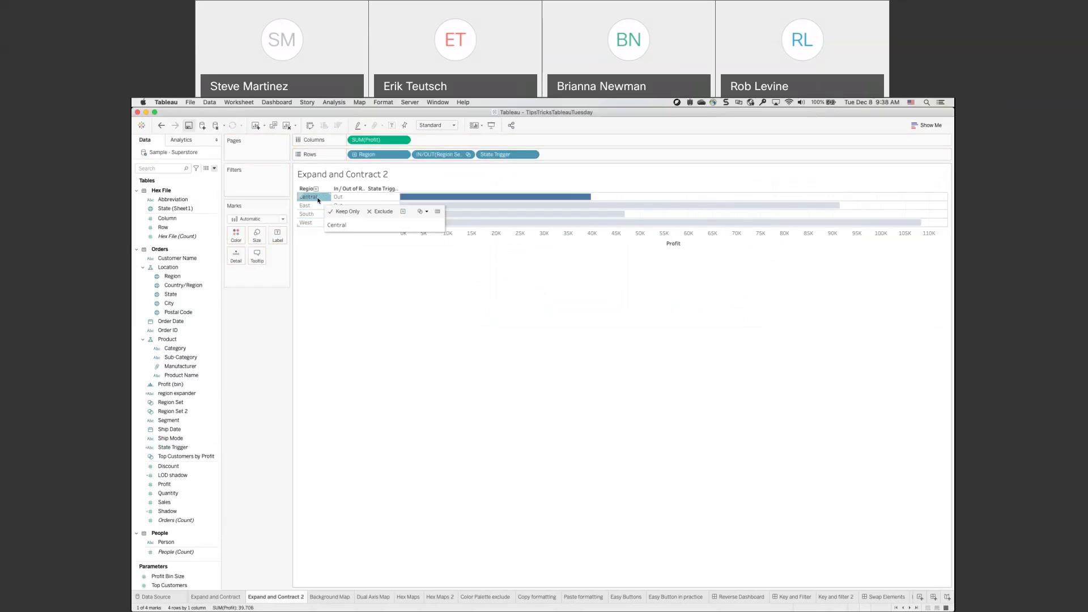
{"action": "left_click", "coordinate": [333, 274]}
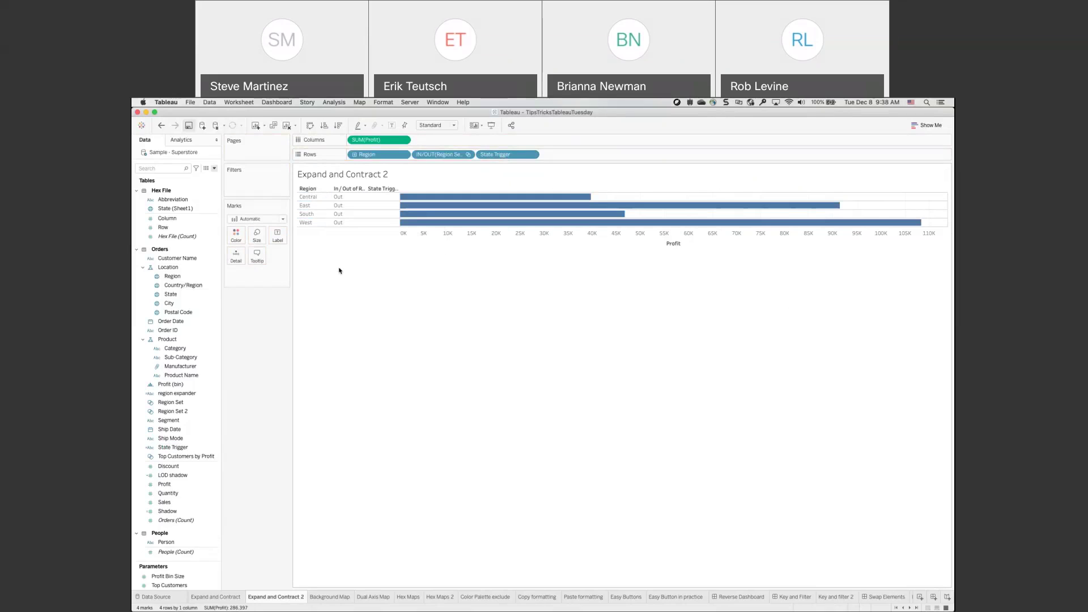
- Add a worksheet set action that runs on select, assigns values to Region Set 2, and removes all values when the selection is cleared
{"action": "left_click", "coordinate": [238, 102]}
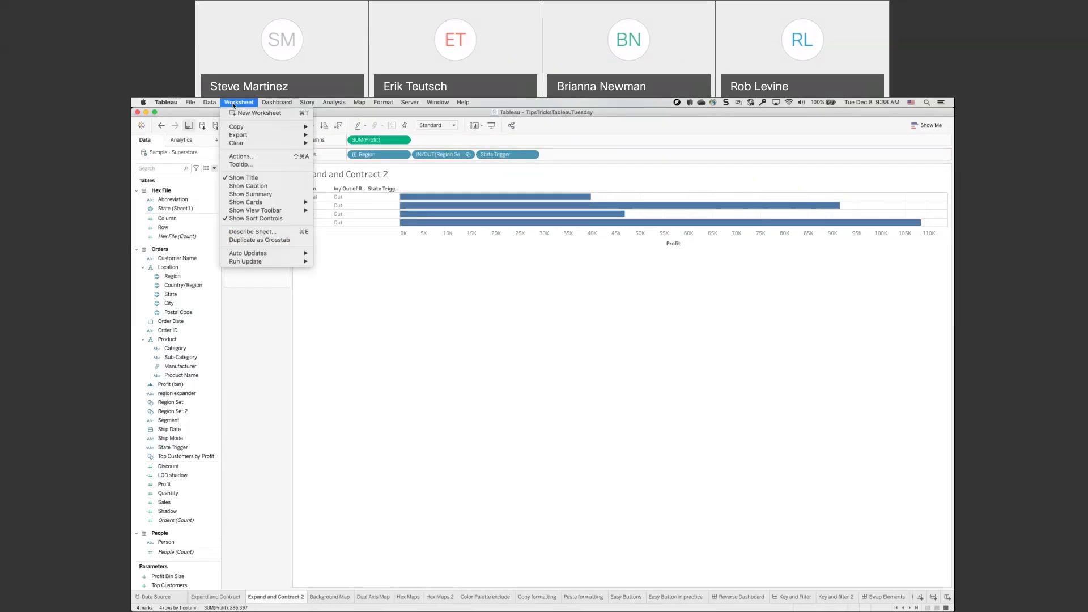
{"action": "left_click", "coordinate": [247, 157]}
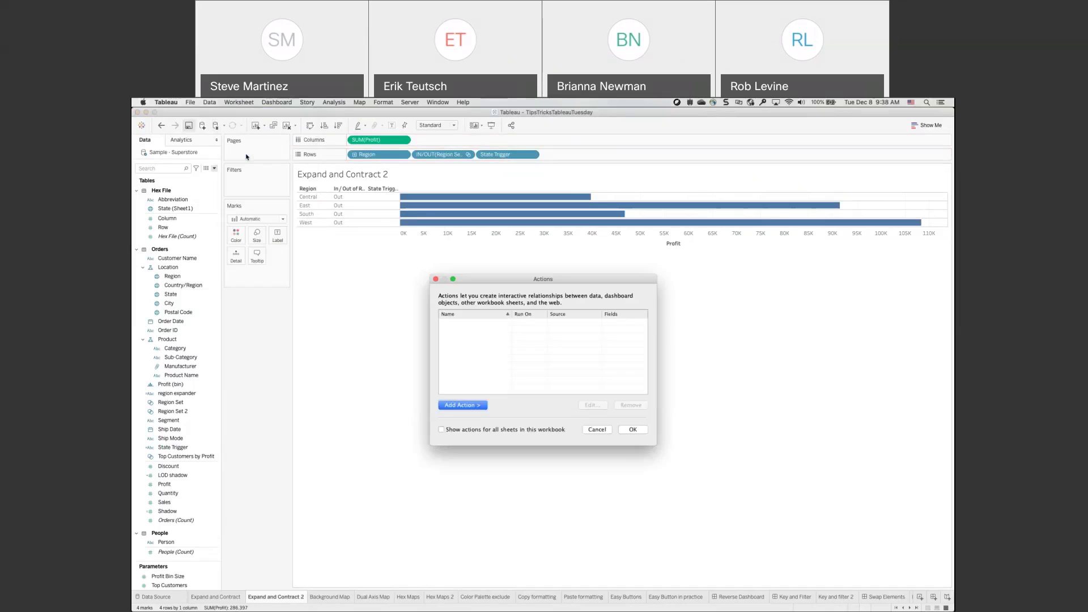
{"action": "left_click", "coordinate": [463, 404]}
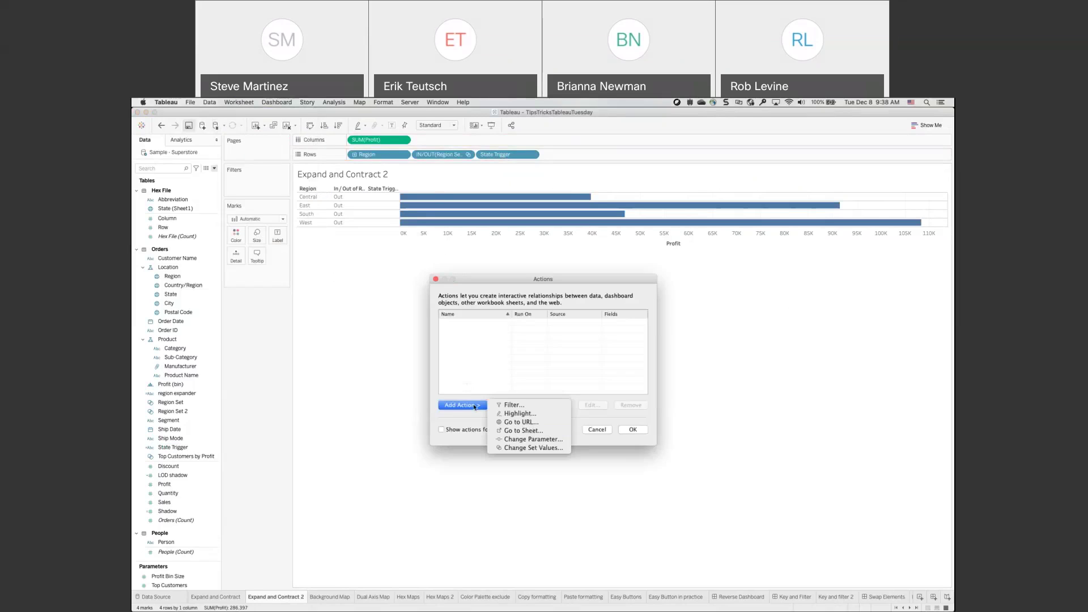
{"action": "left_click", "coordinate": [546, 447]}
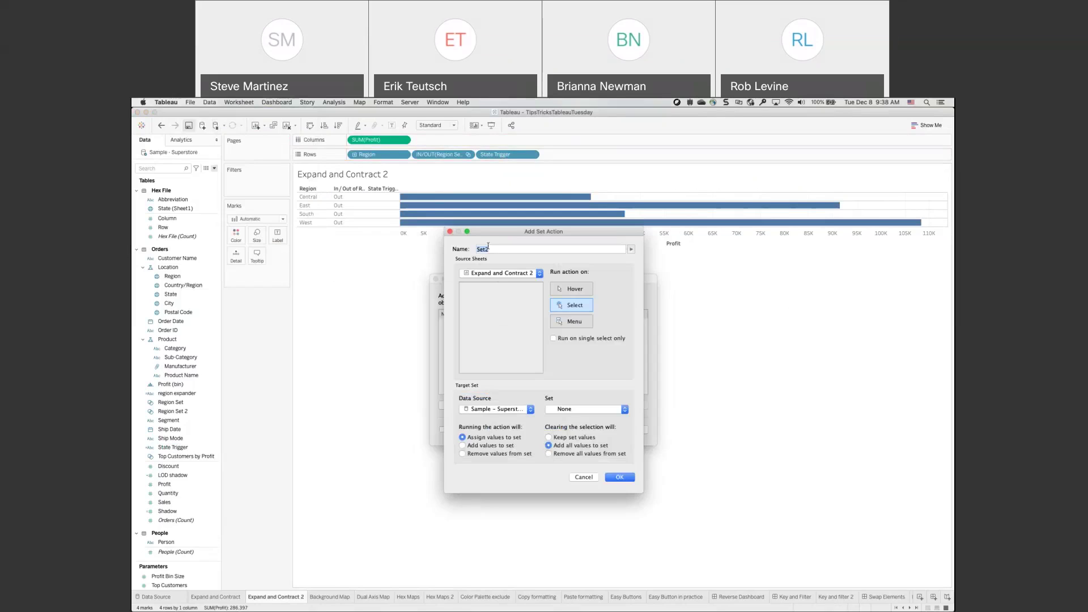
{"action": "left_click", "coordinate": [570, 413]}
{"action": "left_click", "coordinate": [587, 429]}
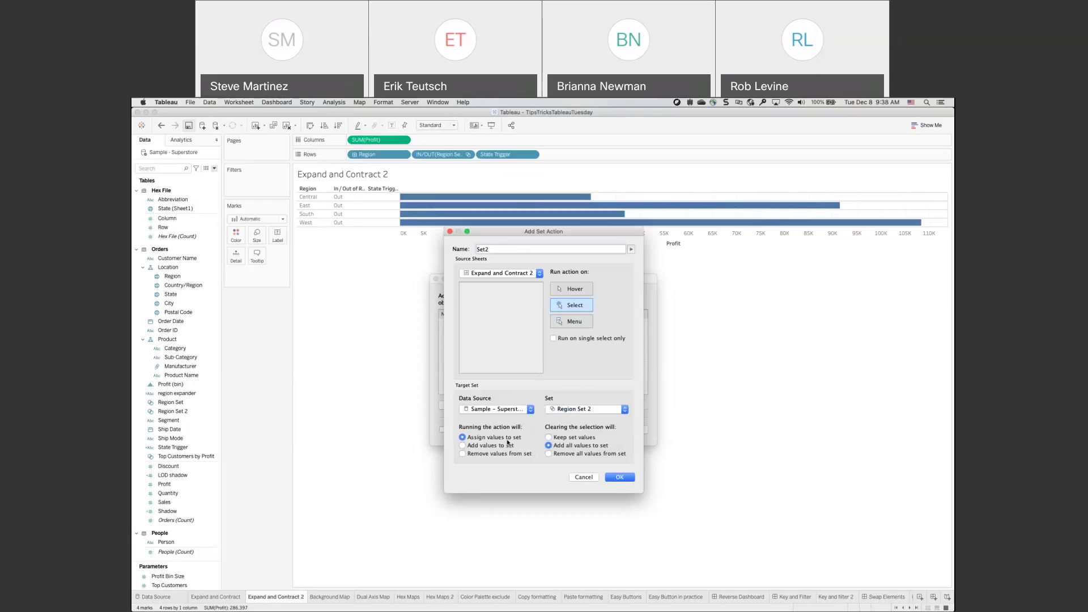
{"action": "left_click", "coordinate": [564, 454]}
{"action": "left_click", "coordinate": [615, 476]}
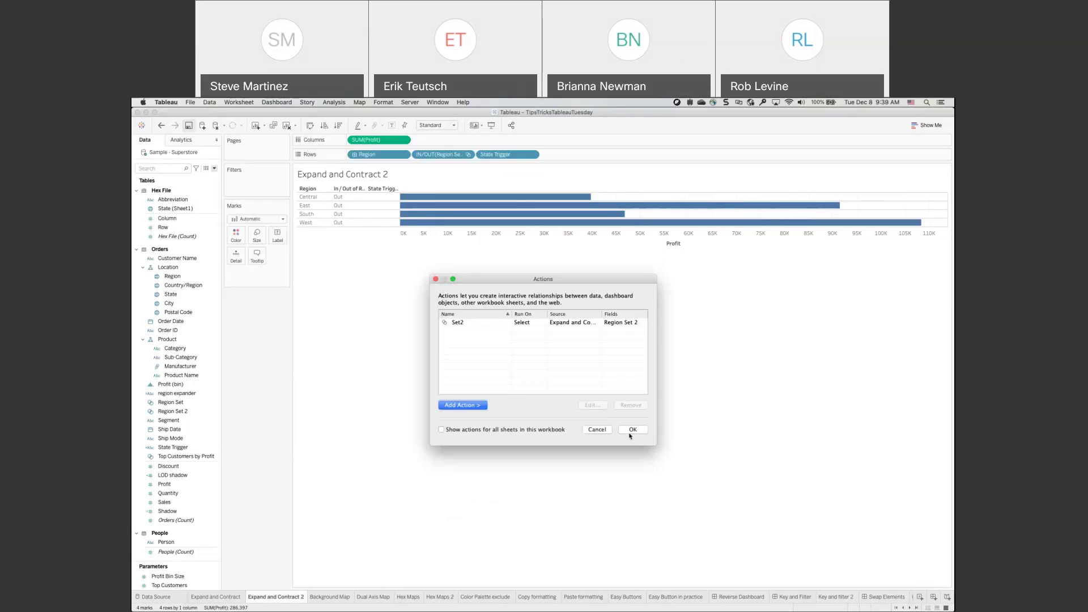
{"action": "left_click", "coordinate": [631, 432]}
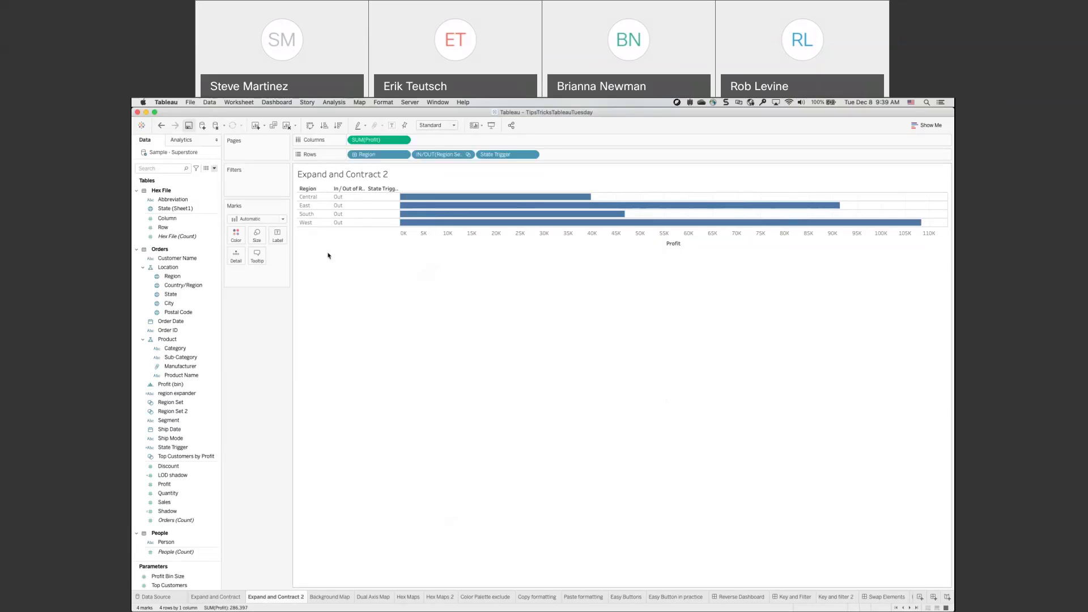
- Test the set action by selecting the East region and then the West region
{"action": "left_click", "coordinate": [305, 207]}
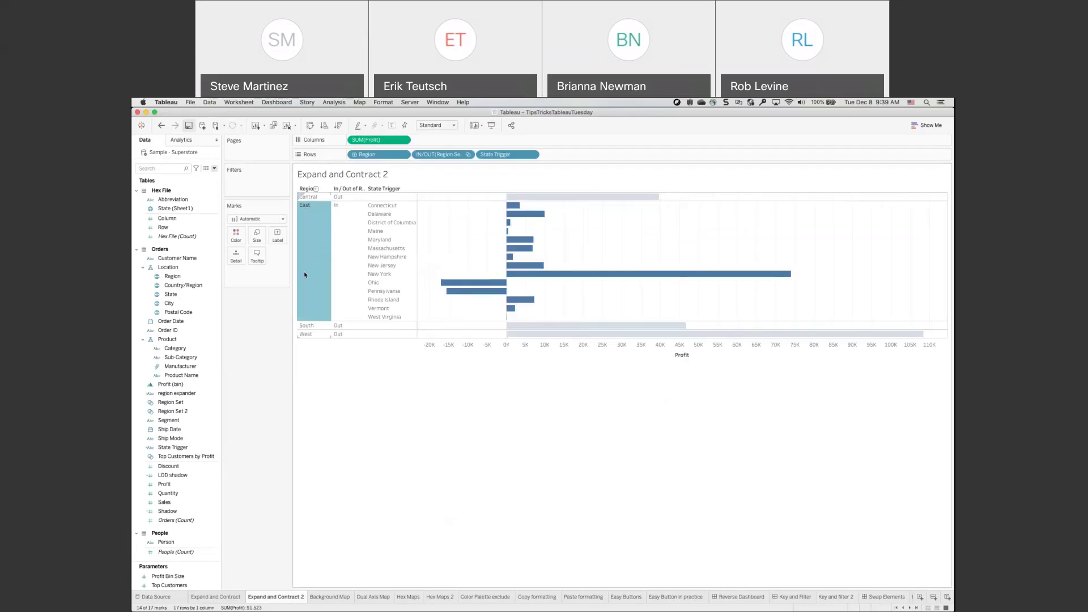
{"action": "mouse_move", "coordinate": [312, 269]}
{"action": "left_click", "coordinate": [305, 334]}
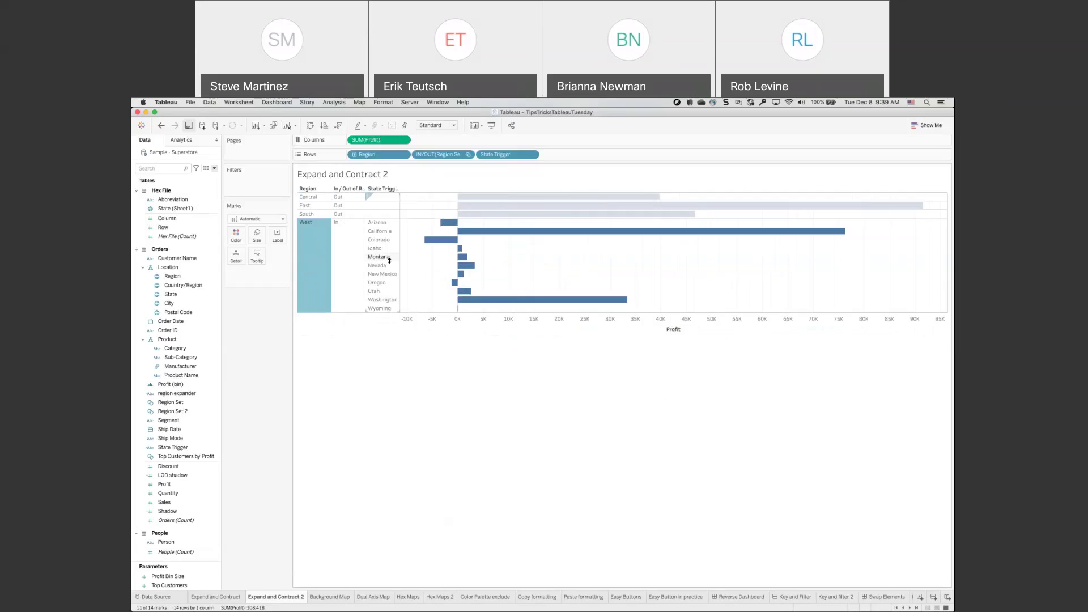
- Test the set action by selecting the South region in the profit chart
{"action": "left_click", "coordinate": [303, 214]}
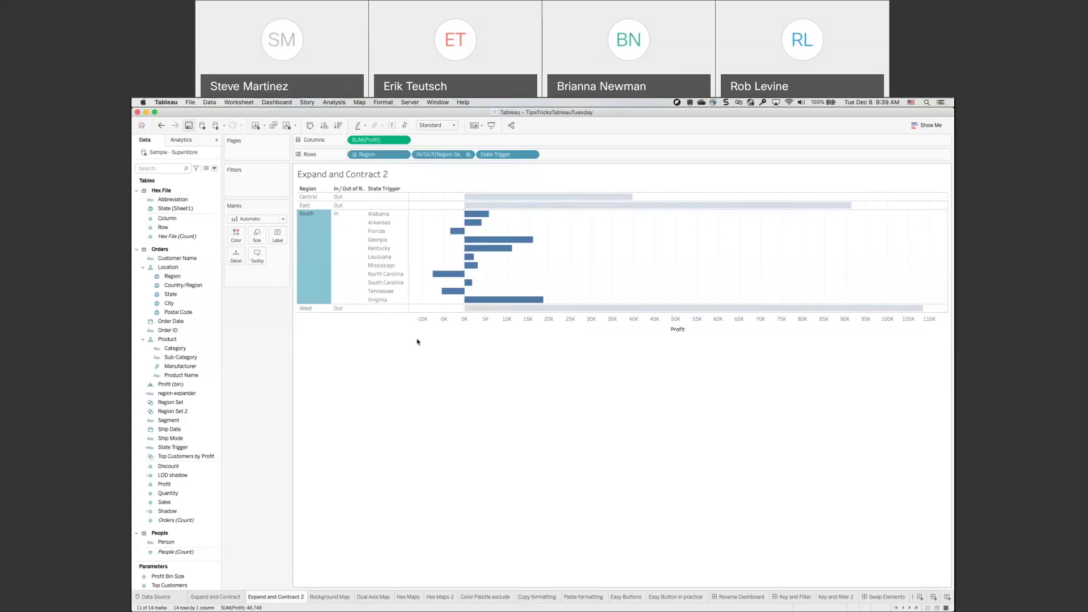
- On the Background Map sheet, turn off the Base and Land Cover map layers
{"action": "left_click", "coordinate": [324, 596]}
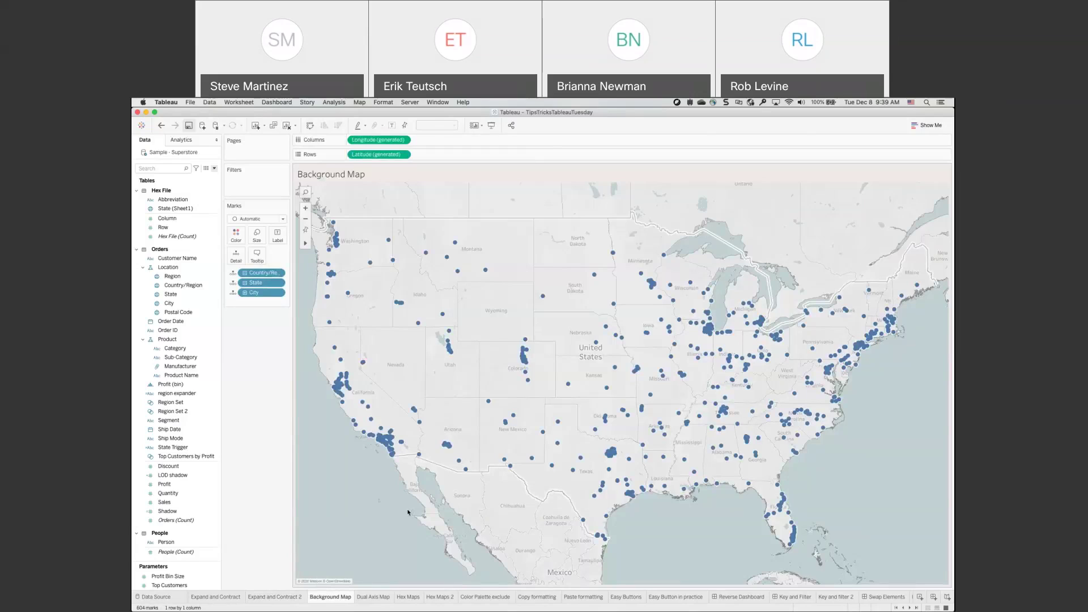
{"action": "left_click", "coordinate": [357, 103]}
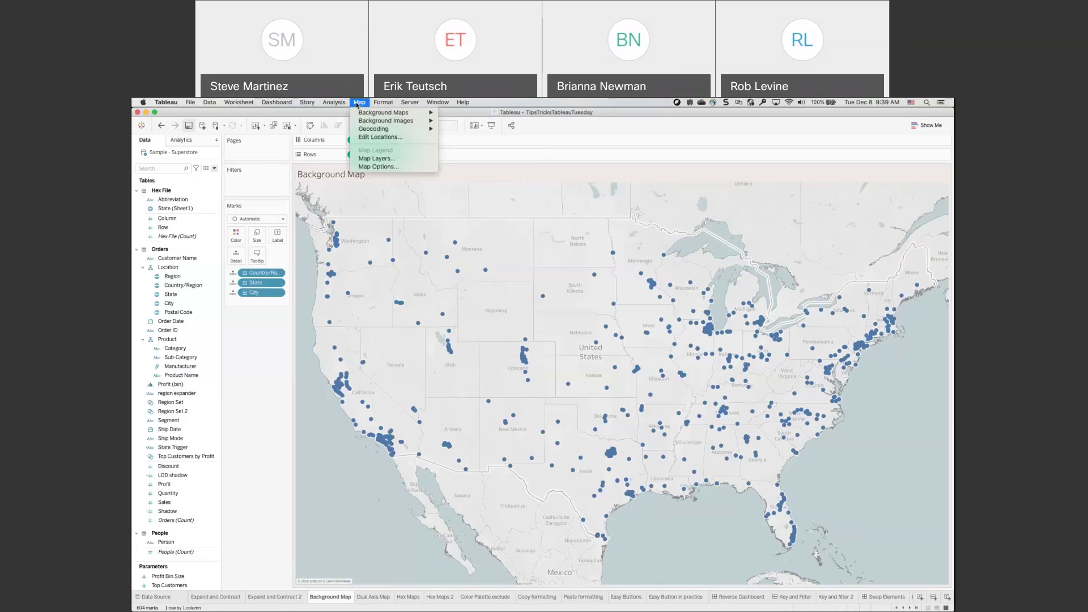
{"action": "left_click", "coordinate": [375, 159]}
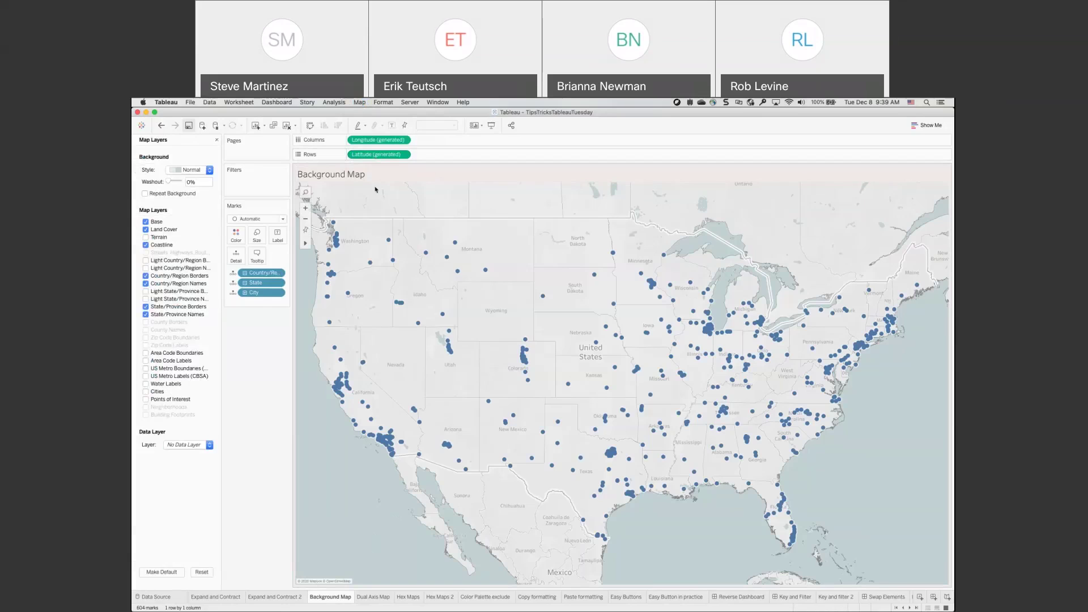
{"action": "left_click", "coordinate": [147, 223]}
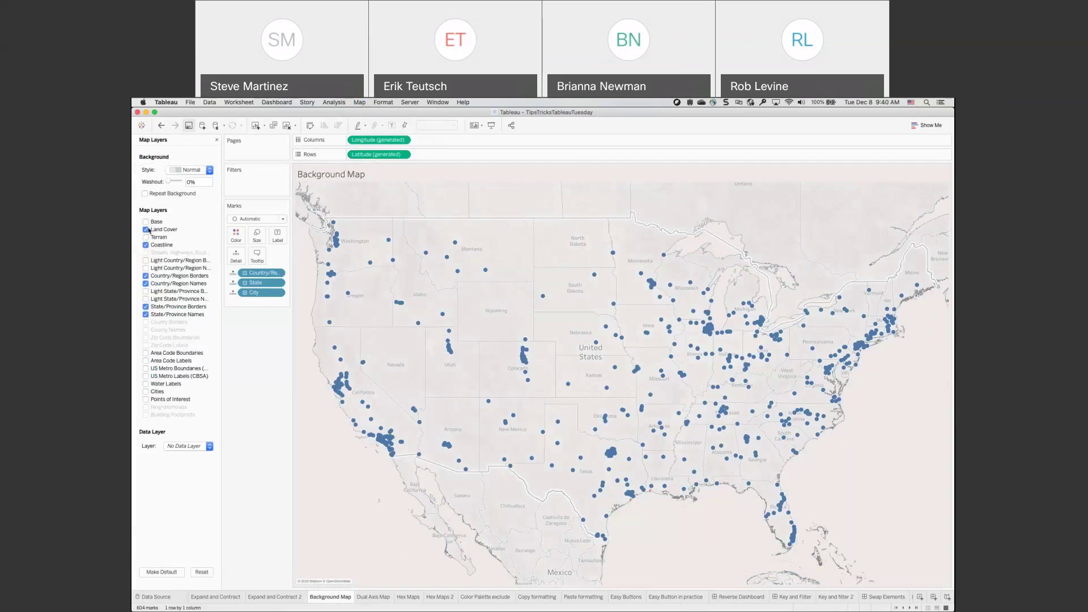
{"action": "left_click", "coordinate": [146, 230]}
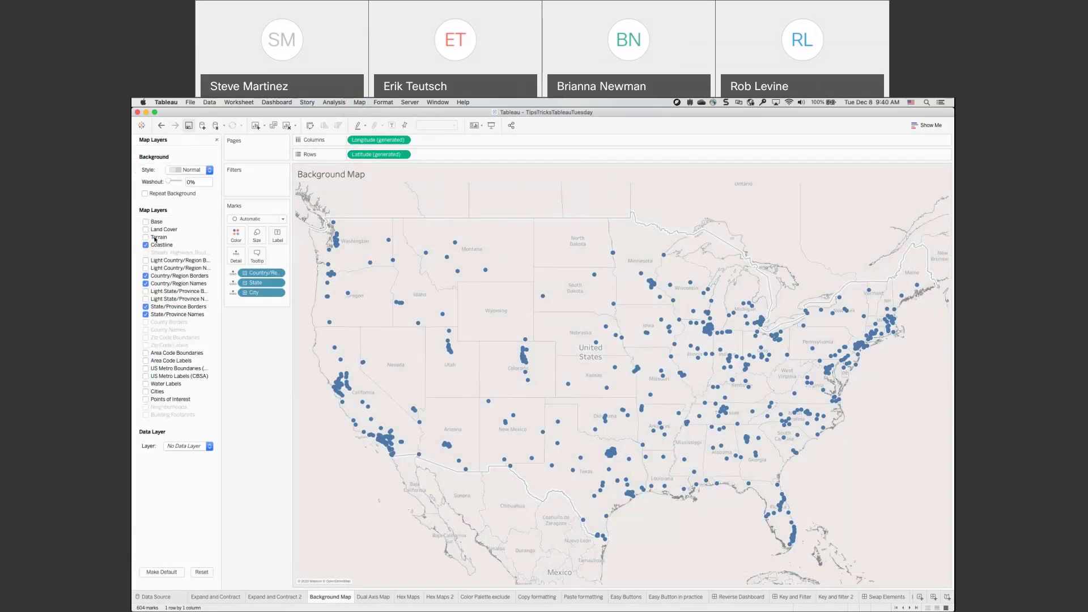
- Format the Background Map sheet's worksheet shading as black
{"action": "mouse_move", "coordinate": [348, 398]}
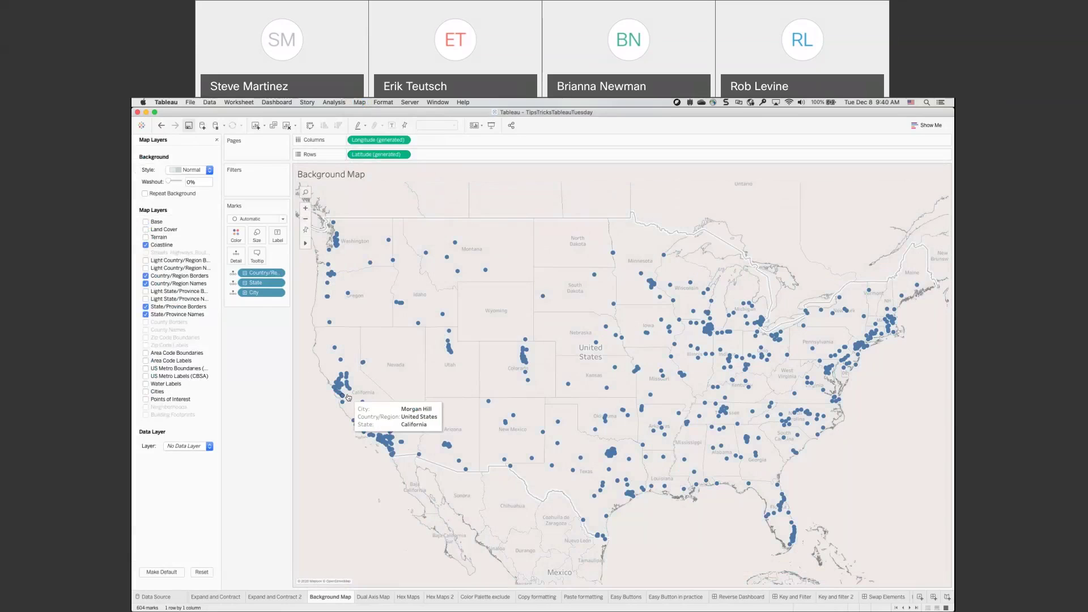
{"action": "right_click", "coordinate": [343, 439]}
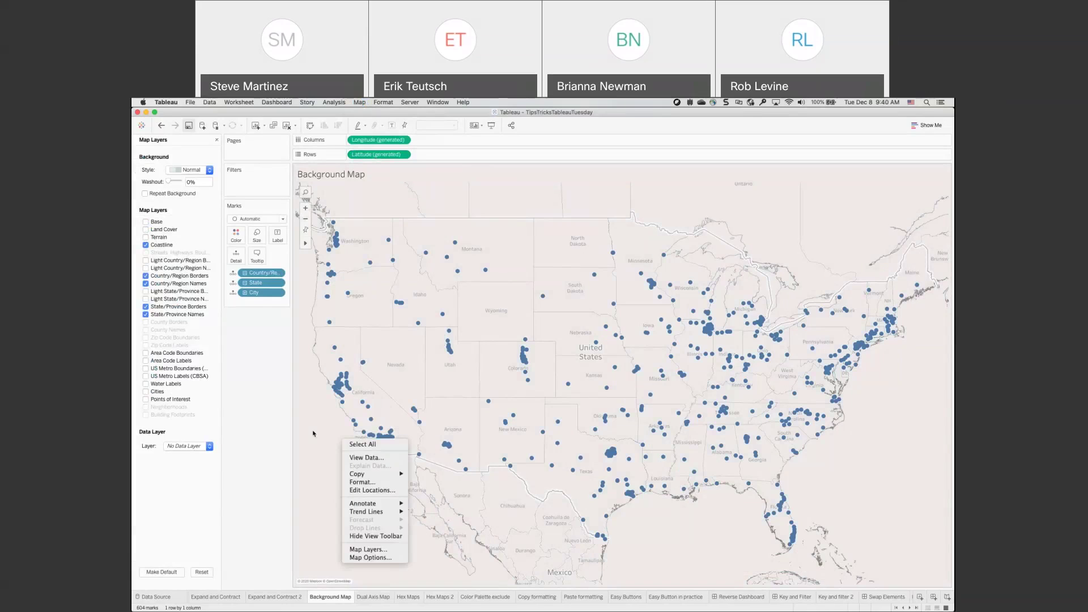
{"action": "left_click", "coordinate": [372, 483]}
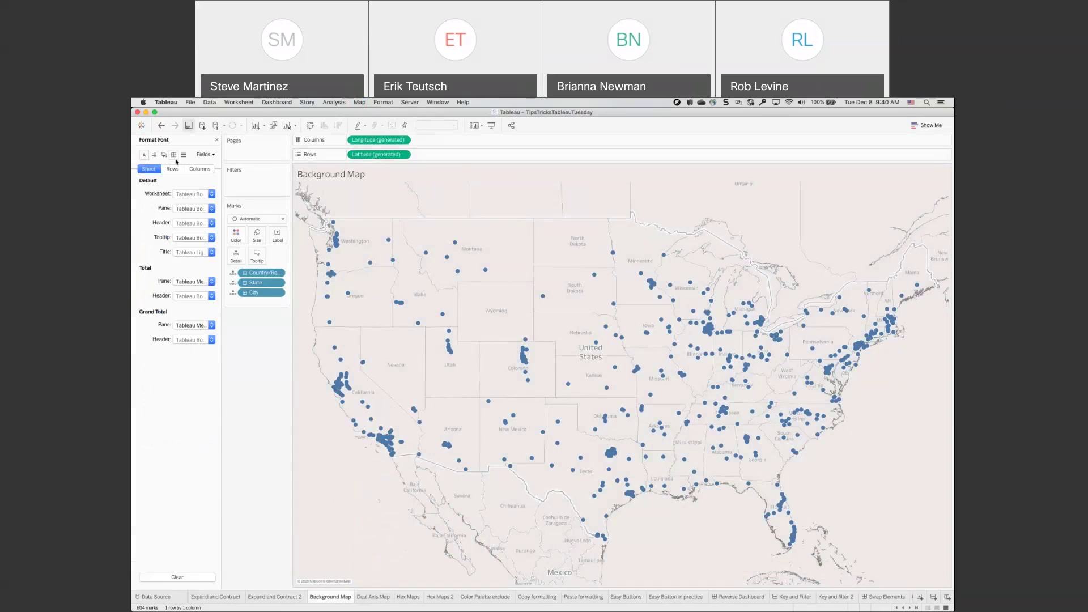
{"action": "left_click", "coordinate": [193, 193]}
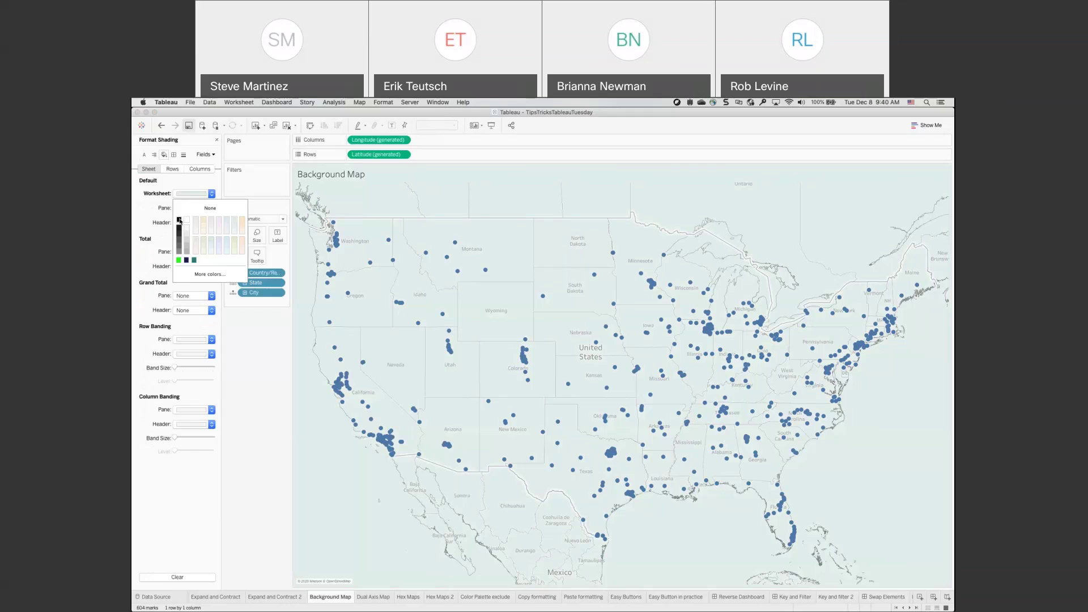
{"action": "left_click", "coordinate": [180, 221]}
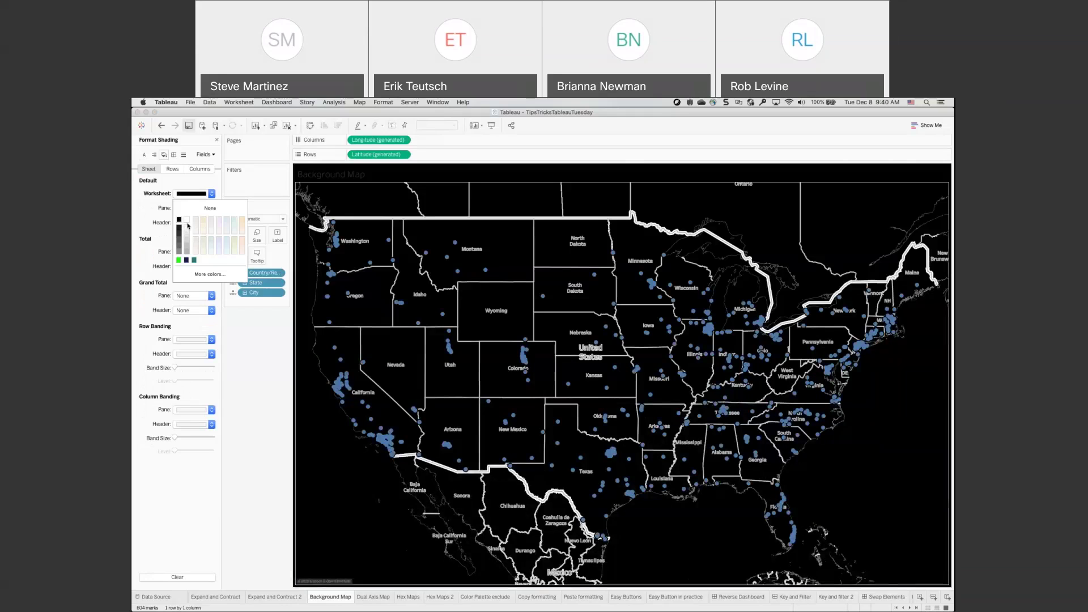
{"action": "left_click", "coordinate": [216, 184]}
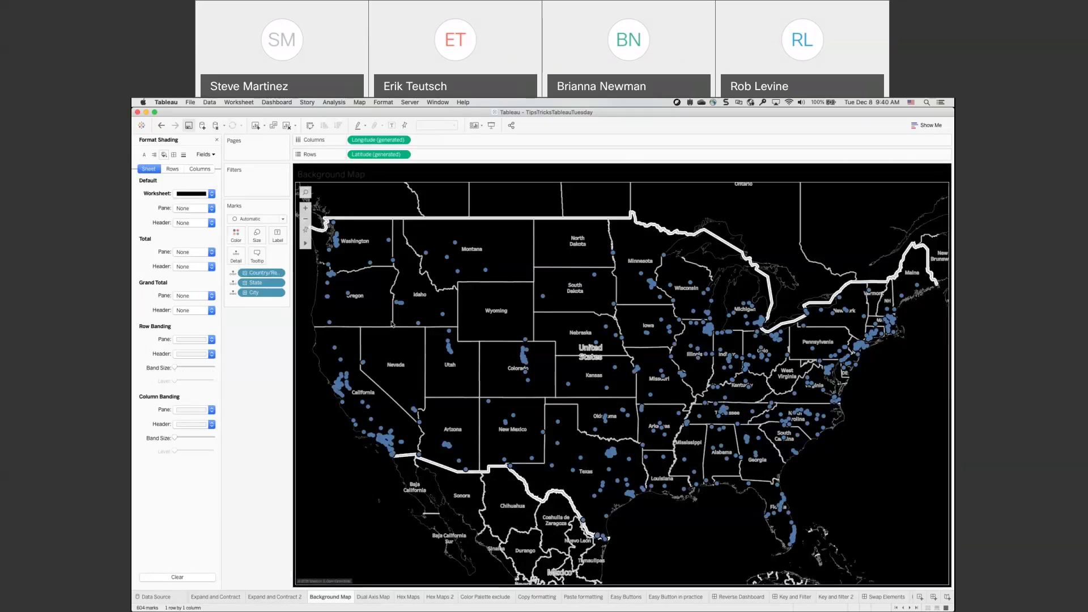
- Show the Base map layer over the black shading and turn it off again
{"action": "left_click", "coordinate": [361, 103]}
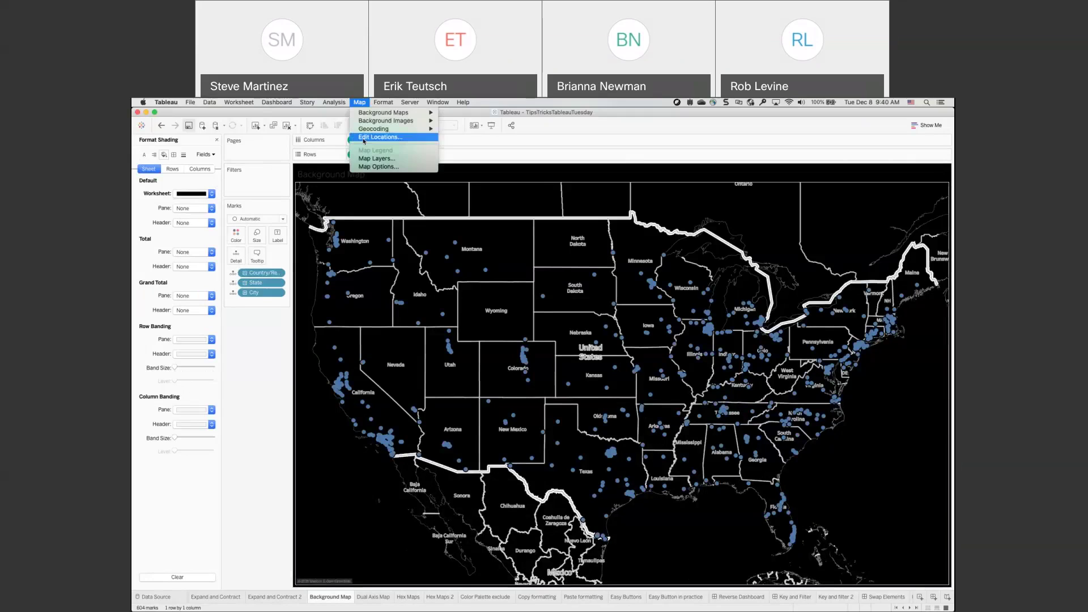
{"action": "left_click", "coordinate": [365, 158]}
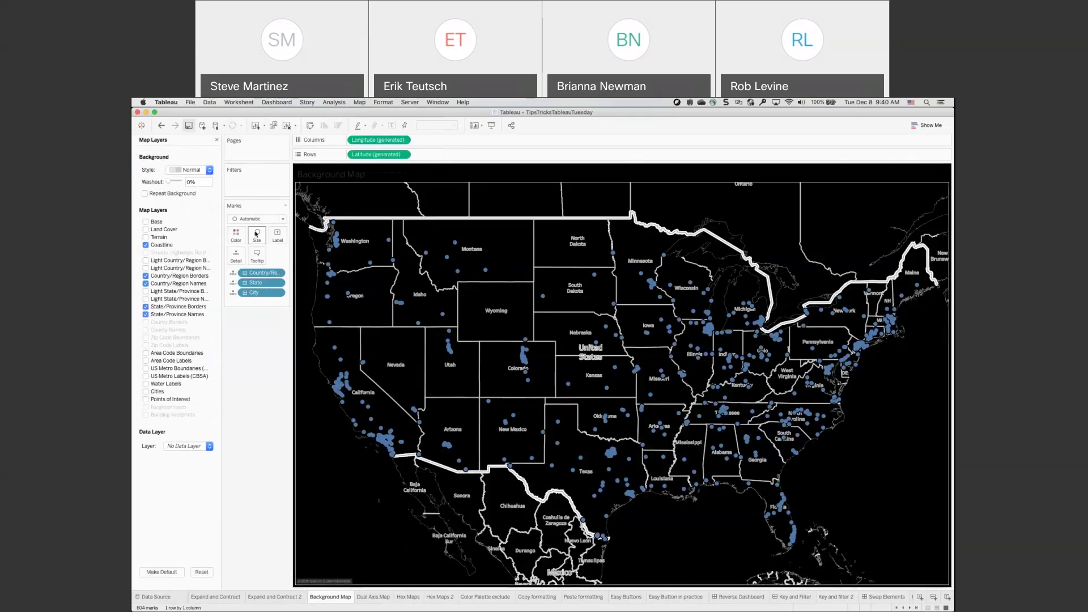
{"action": "left_click", "coordinate": [146, 222]}
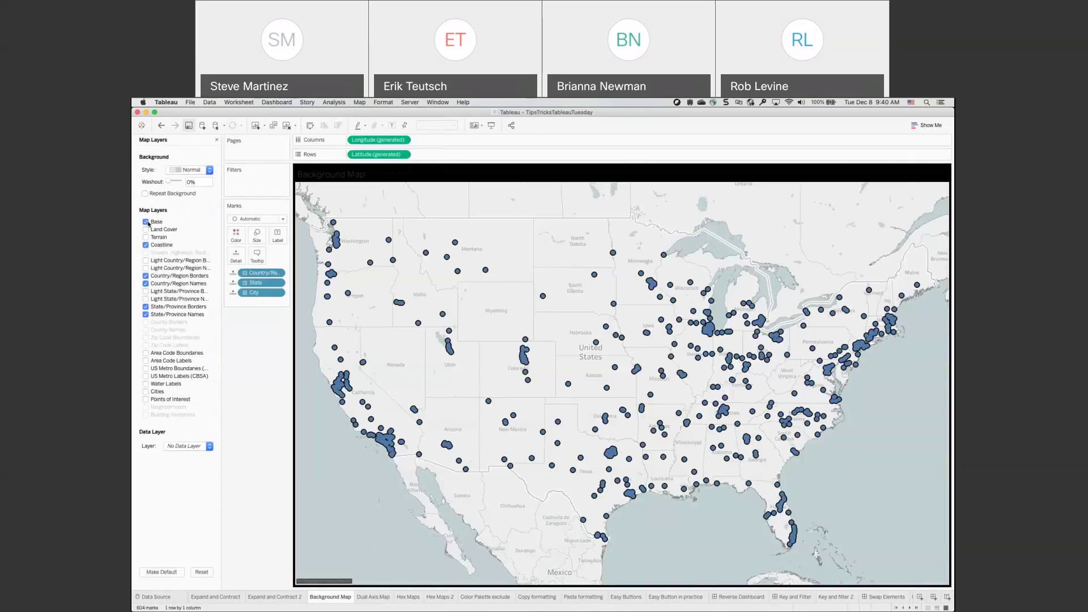
{"action": "left_click", "coordinate": [146, 222]}
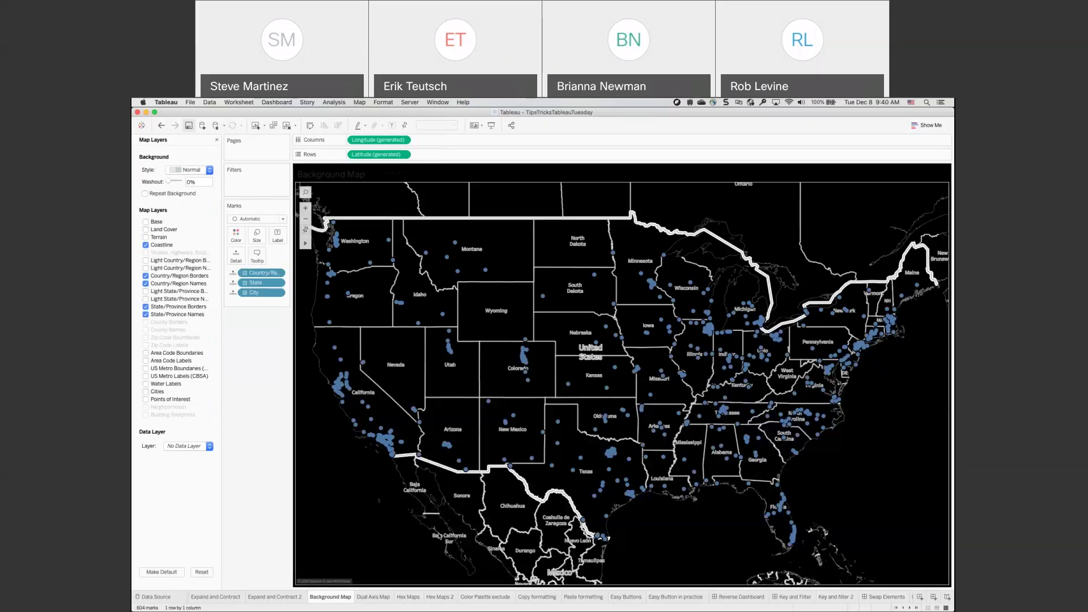
- On the Dual Axis Map sheet, turn off Dual Axis and remove the second Latitude field from the rows
{"action": "left_click", "coordinate": [377, 597]}
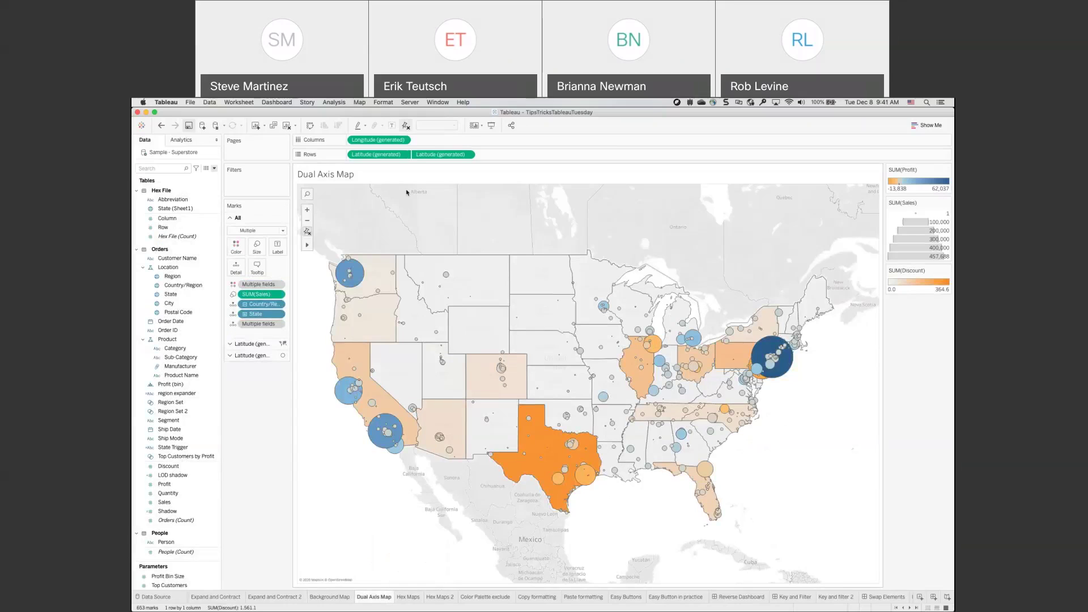
{"action": "left_click", "coordinate": [469, 155]}
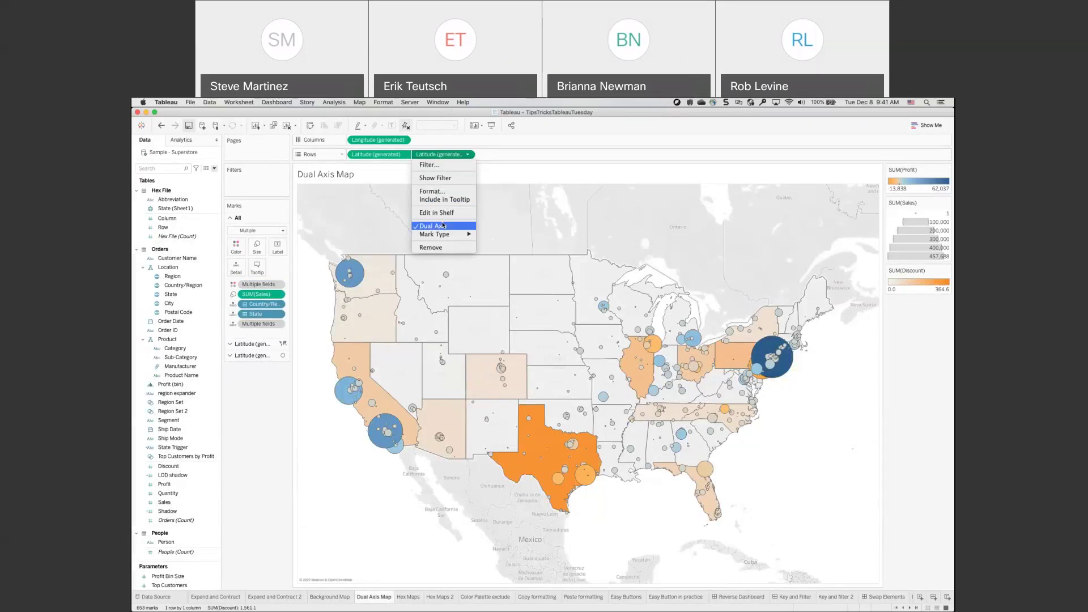
{"action": "left_click", "coordinate": [443, 225]}
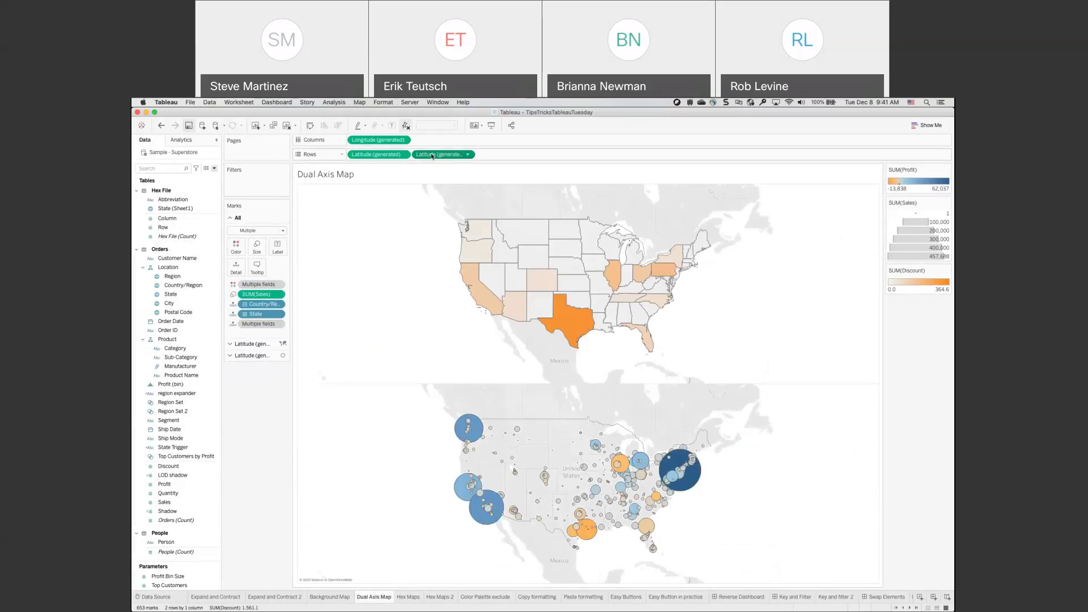
{"action": "left_click_drag", "start_coordinate": [432, 157], "coordinate": [273, 408]}
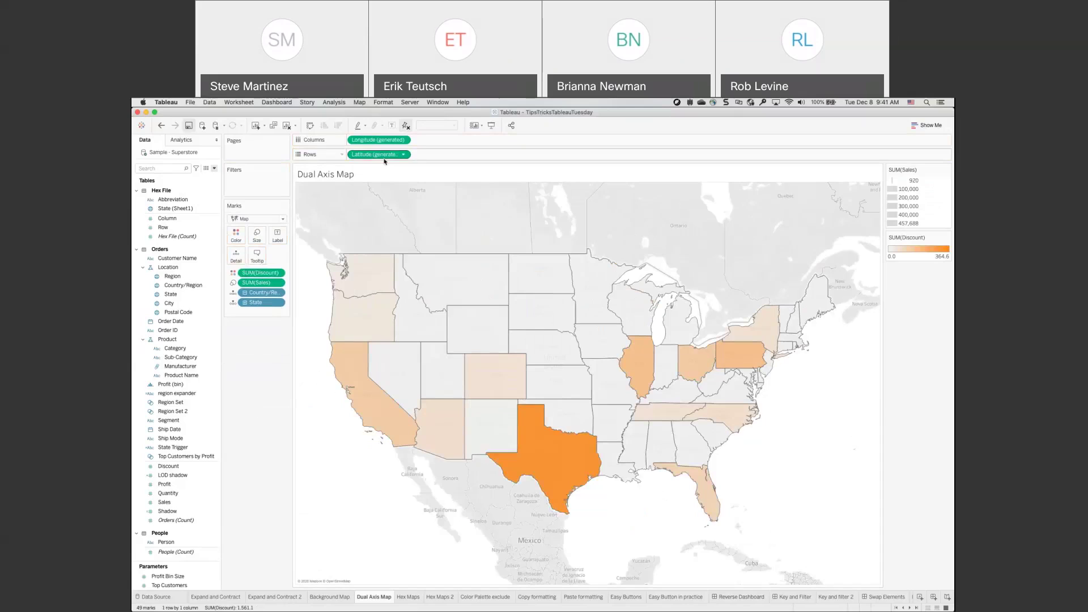
- Duplicate the Latitude field in the rows, and set up the second map with City as detail and Region as color
{"action": "left_click_drag", "start_coordinate": [381, 161], "coordinate": [474, 155]}
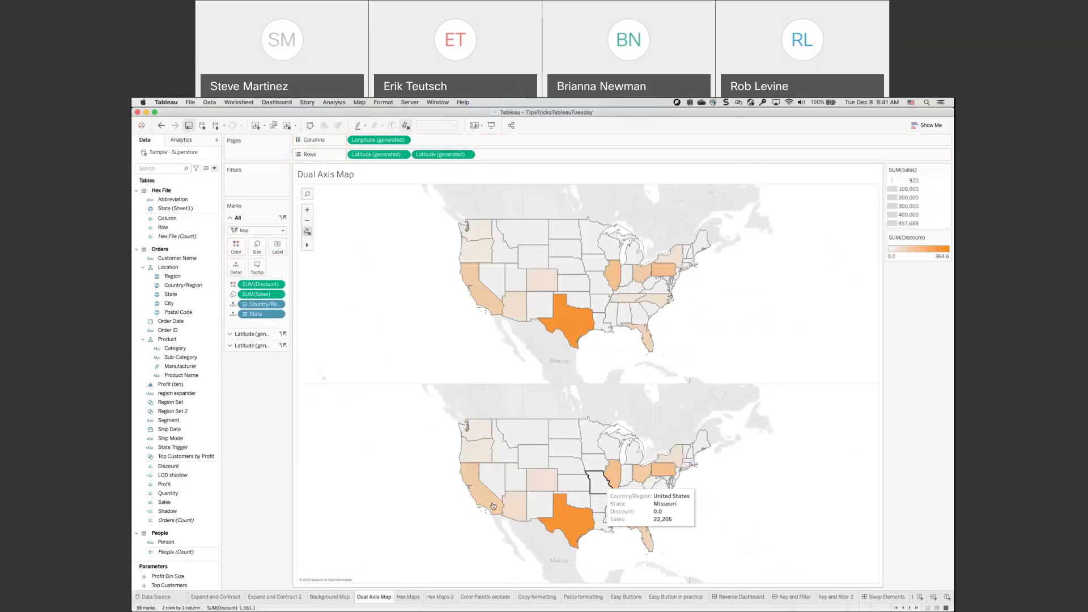
{"action": "left_click", "coordinate": [255, 346]}
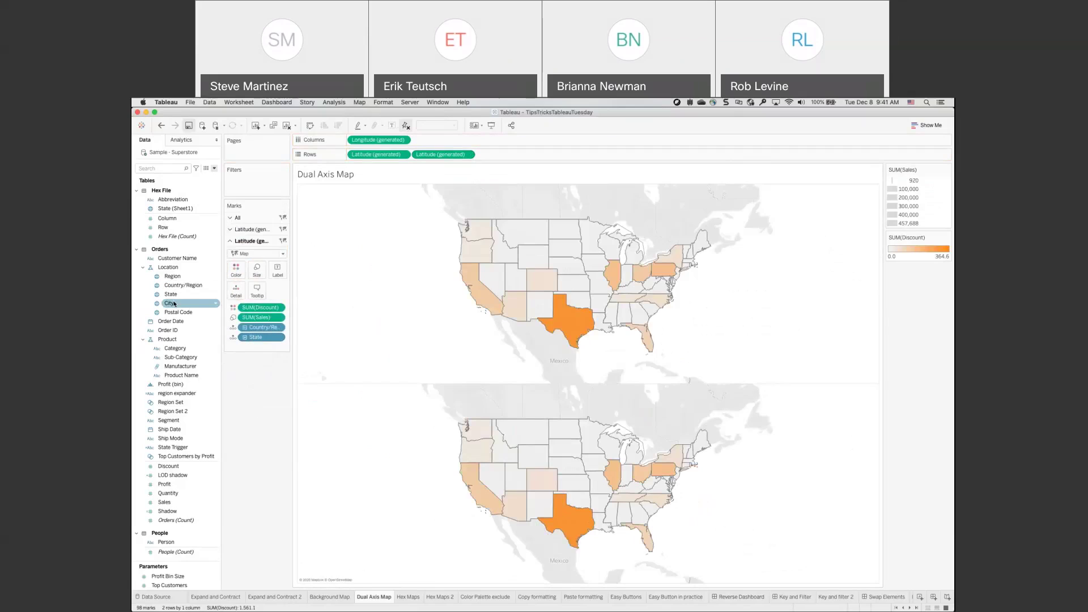
{"action": "left_click_drag", "start_coordinate": [174, 304], "coordinate": [237, 290]}
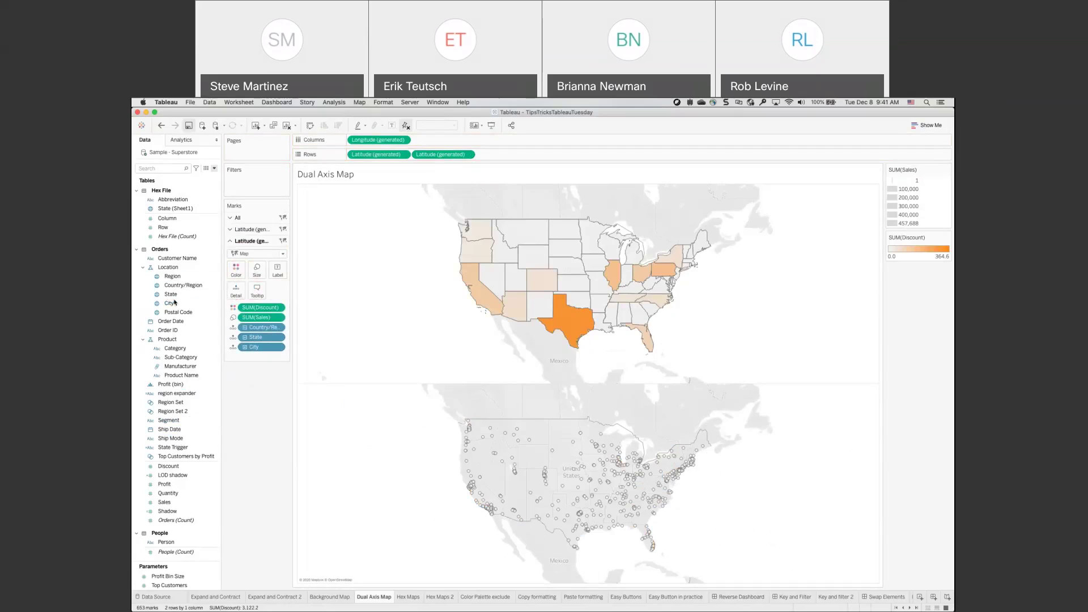
{"action": "left_click_drag", "start_coordinate": [176, 280], "coordinate": [236, 272]}
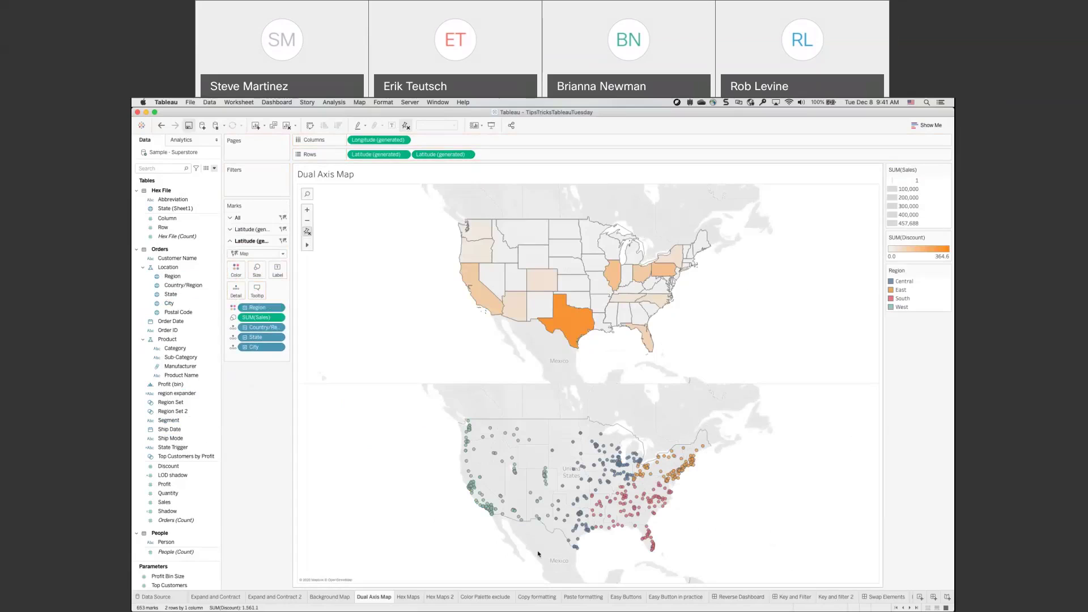
- Overlay the two maps by setting the second Latitude field to Dual Axis
{"action": "left_click", "coordinate": [468, 155]}
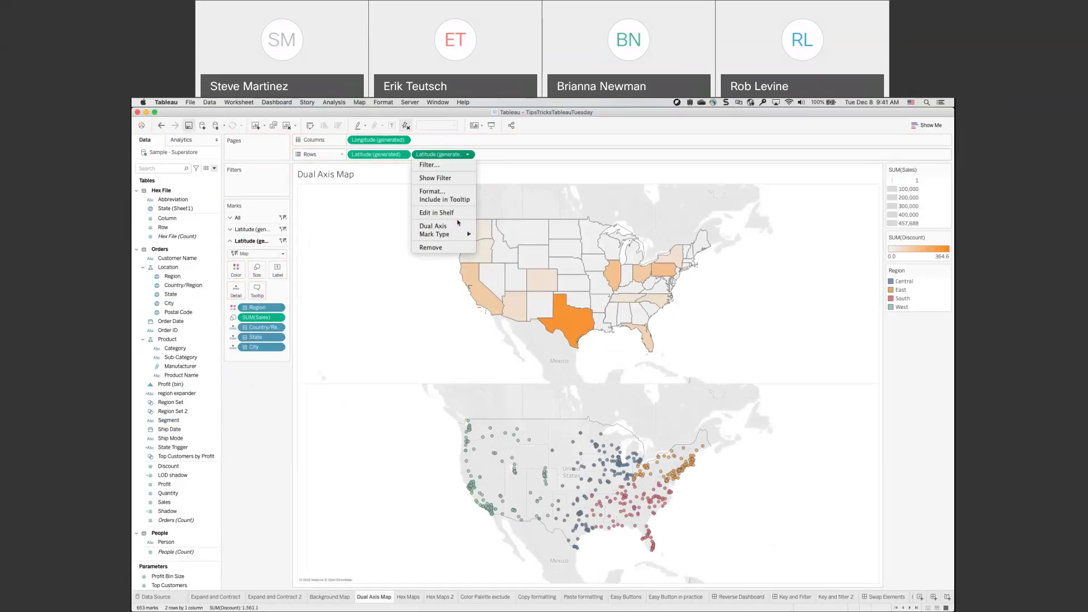
{"action": "left_click", "coordinate": [457, 225]}
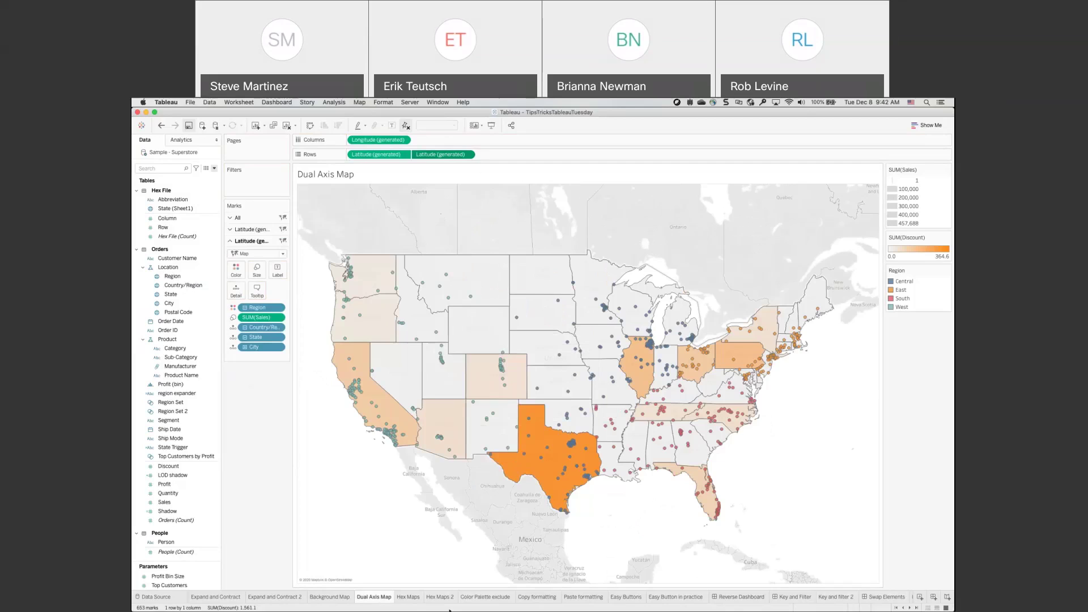
- Glance at the Hex Maps sheet, and return to the Dual Axis Map sheet to inspect a city mark in Texas
{"action": "left_click", "coordinate": [408, 597]}
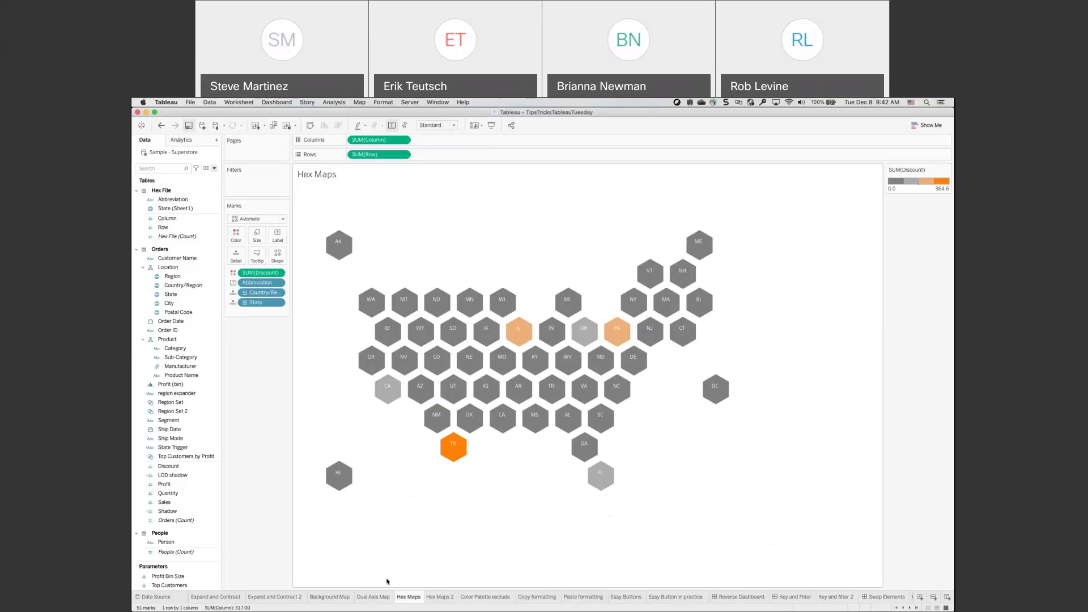
{"action": "left_click", "coordinate": [374, 597]}
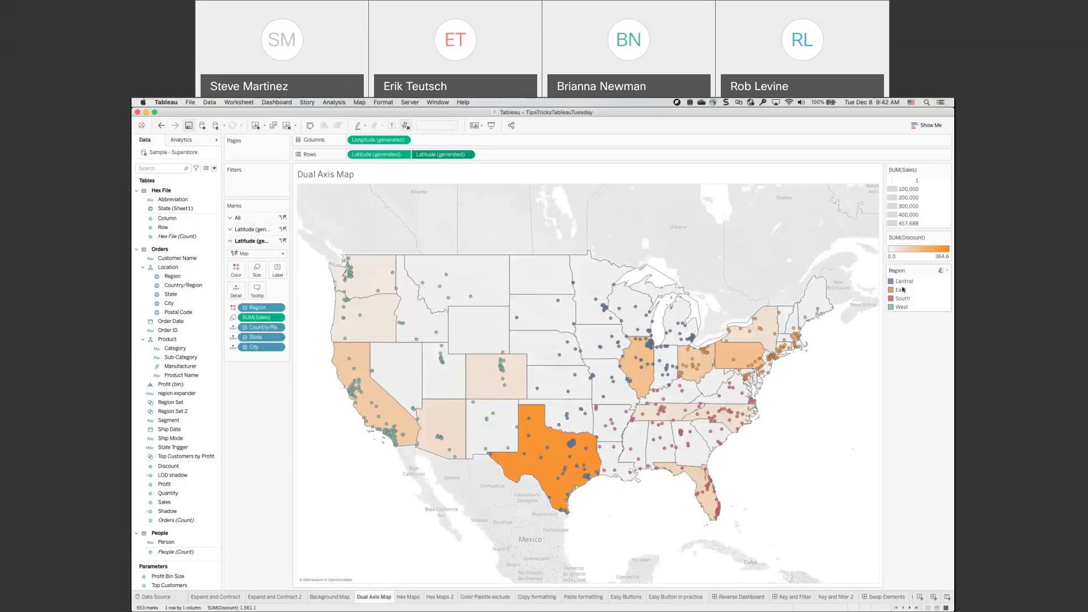
{"action": "mouse_move", "coordinate": [567, 460]}
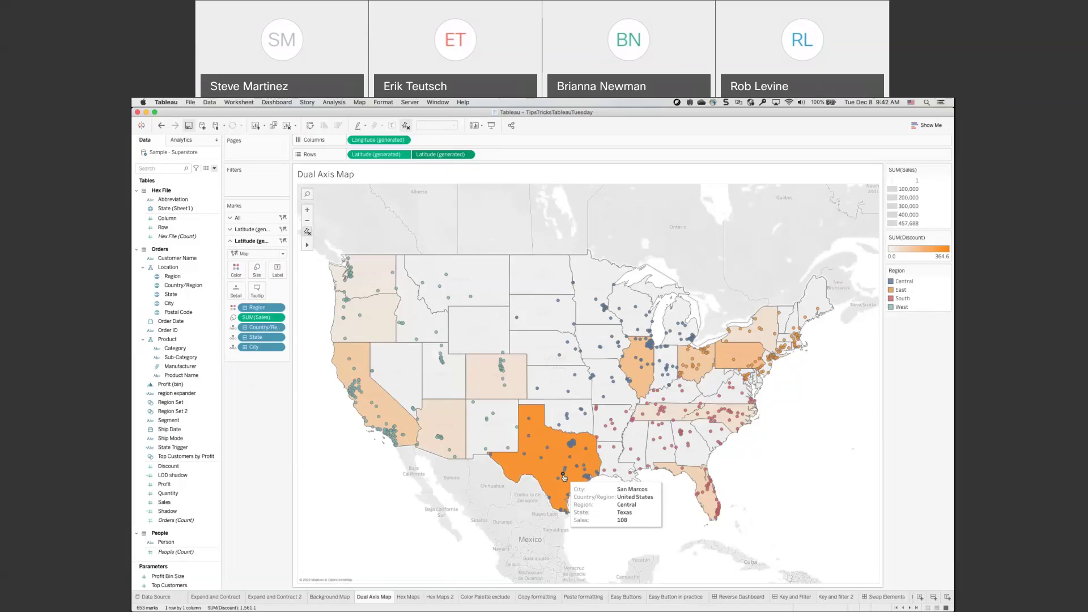
- Review the example on the Hex Maps sheet and open the empty Hex Maps 2 sheet
{"action": "left_click", "coordinate": [409, 597]}
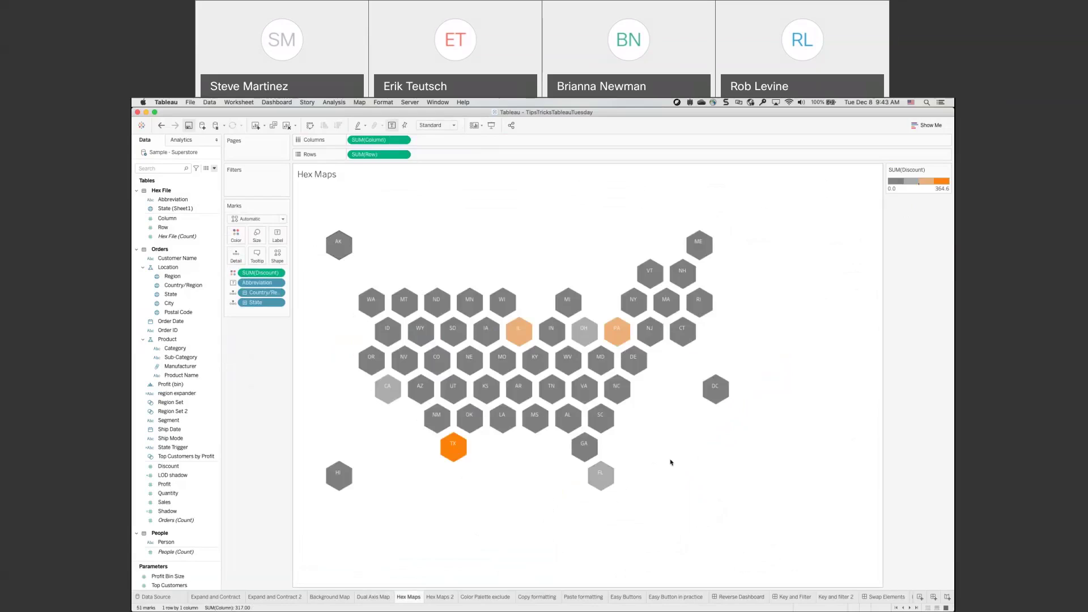
{"action": "mouse_move", "coordinate": [441, 462]}
{"action": "left_click", "coordinate": [437, 596]}
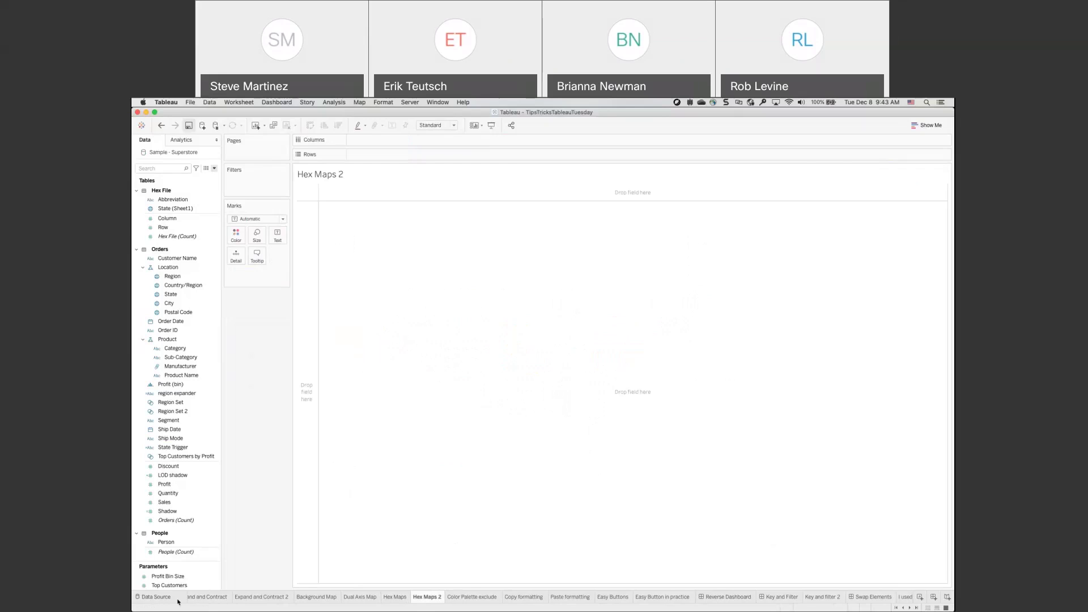
- Select the hexmap_plots connection in the data source, and switch to Excel to view its Row, Column, State and Abbreviation columns before minimizing the workbook
{"action": "left_click", "coordinate": [156, 597]}
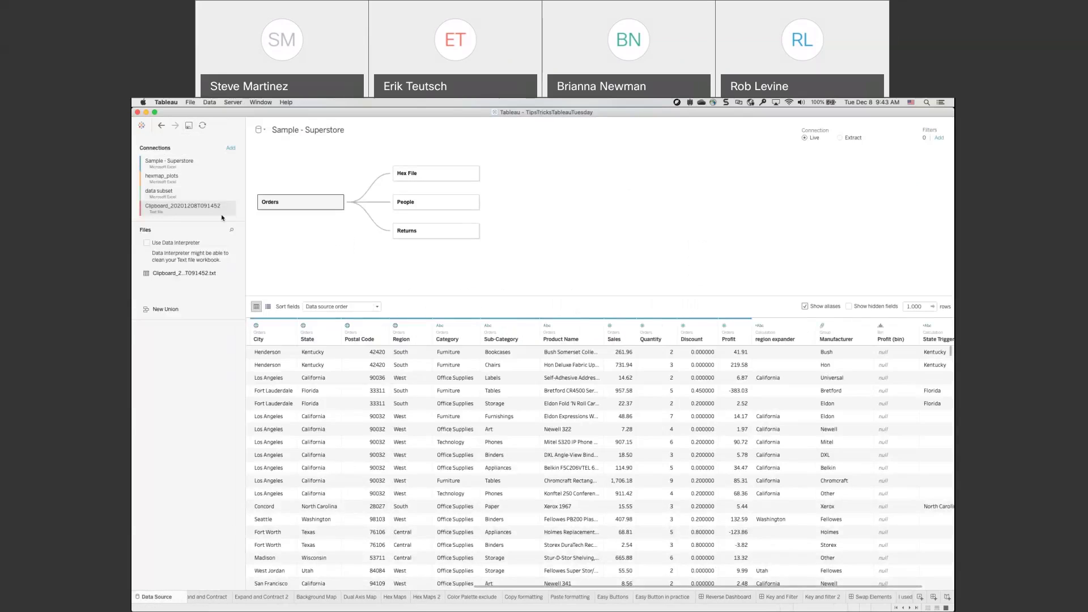
{"action": "left_click", "coordinate": [179, 180]}
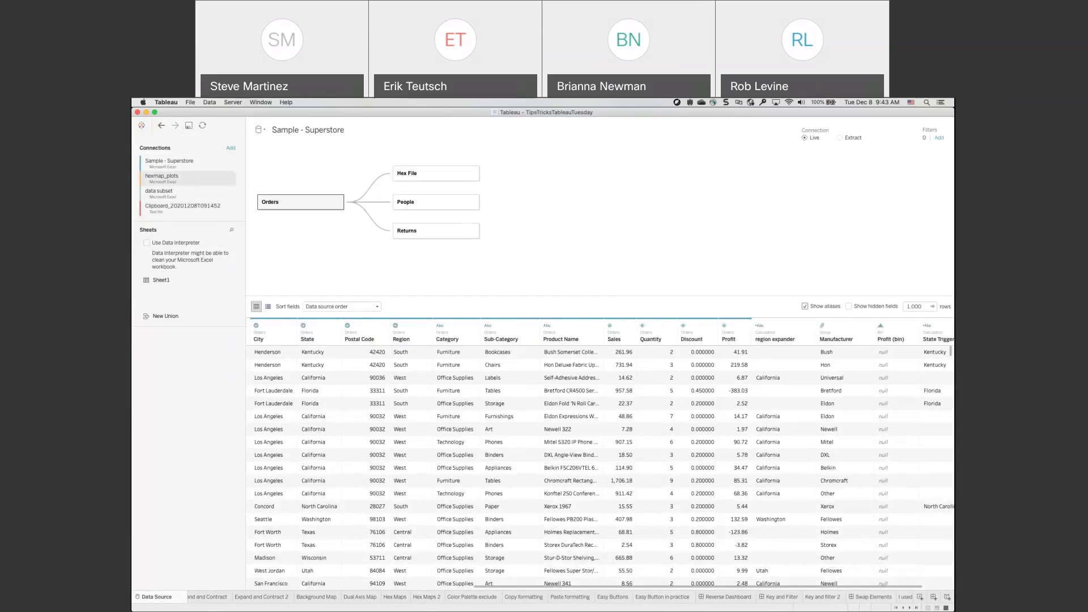
{"action": "key", "text": "super+Tab"}
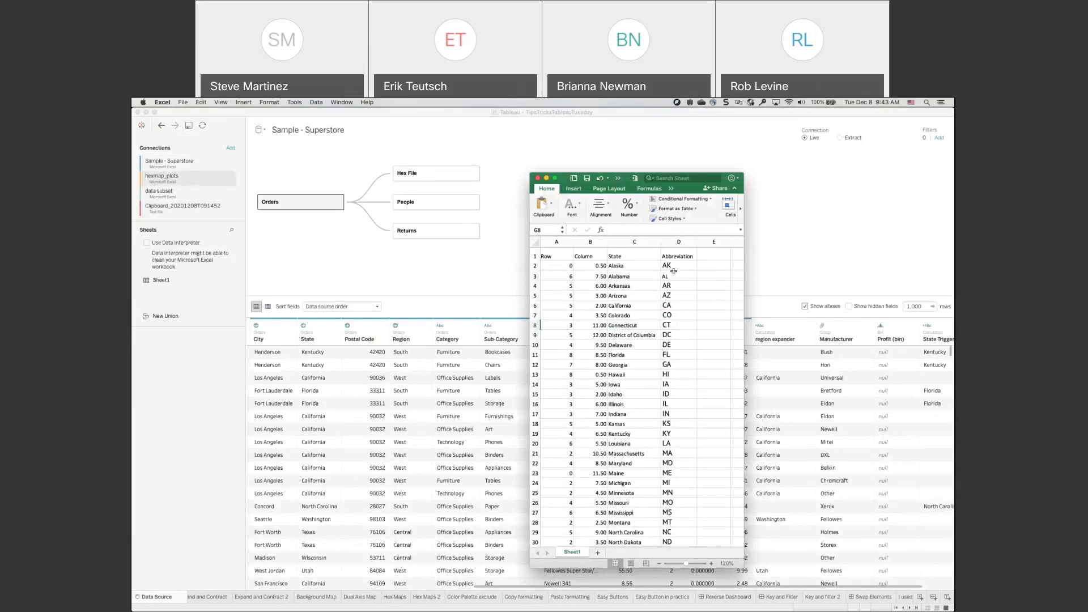
{"action": "left_click_drag", "start_coordinate": [618, 181], "coordinate": [632, 609]}
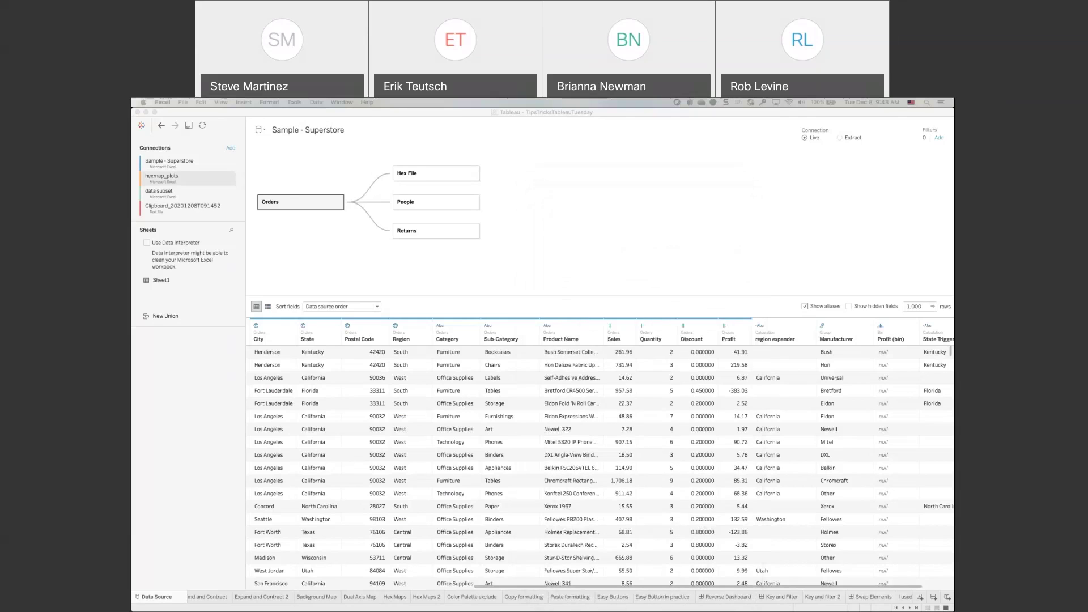
- On the Hex Maps 2 sheet, plot Column on columns against Row on rows, with State (Sheet1) as the mark detail
{"action": "left_click", "coordinate": [435, 597]}
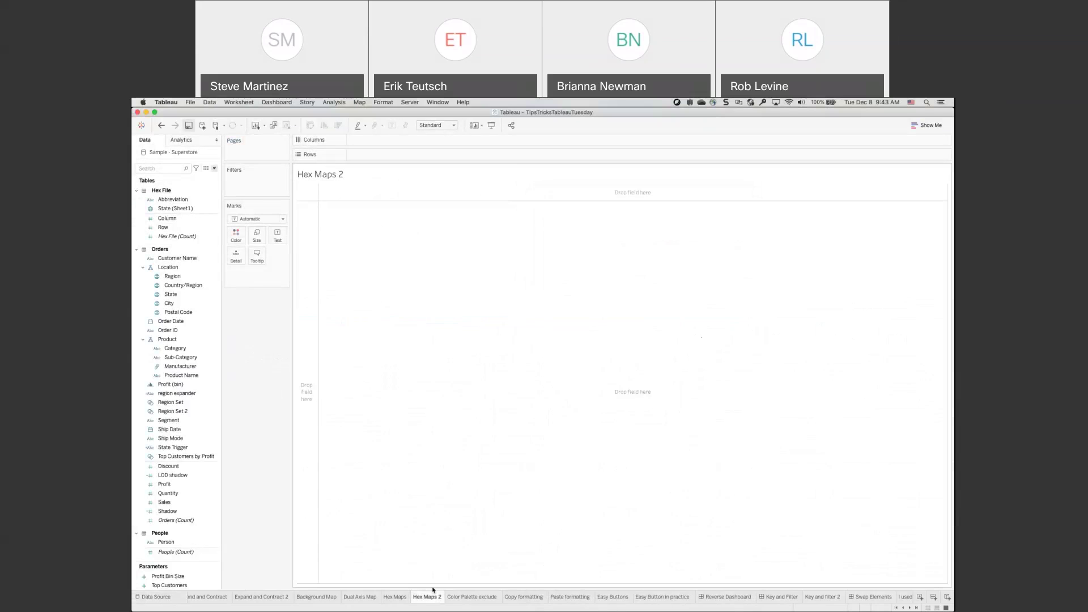
{"action": "left_click", "coordinate": [170, 229]}
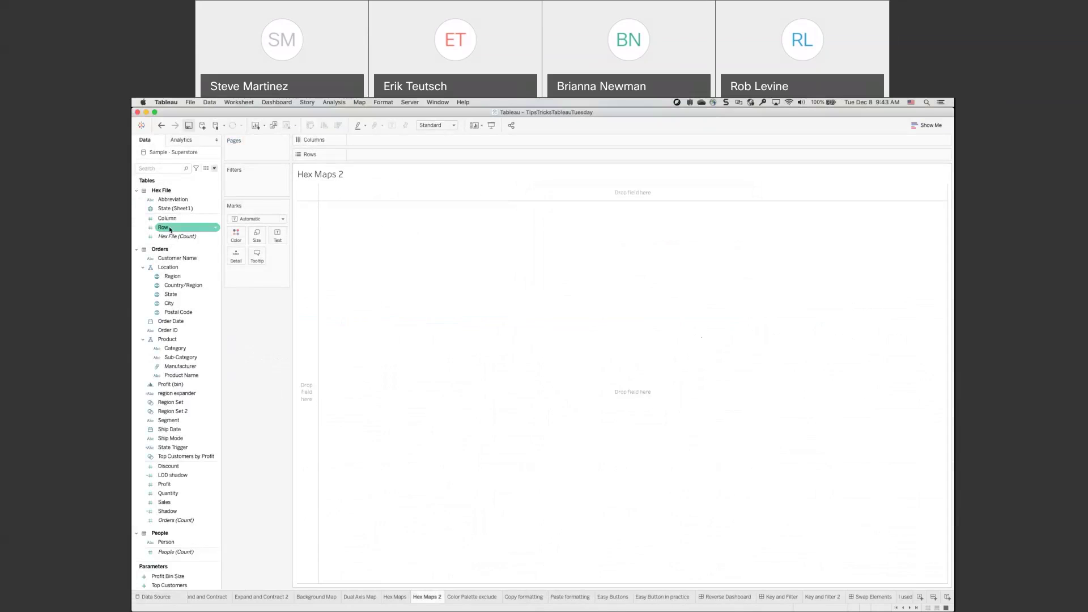
{"action": "left_click_drag", "start_coordinate": [170, 229], "coordinate": [391, 155]}
{"action": "left_click", "coordinate": [170, 218]}
{"action": "left_click_drag", "start_coordinate": [170, 218], "coordinate": [393, 150]}
{"action": "left_click", "coordinate": [170, 219]}
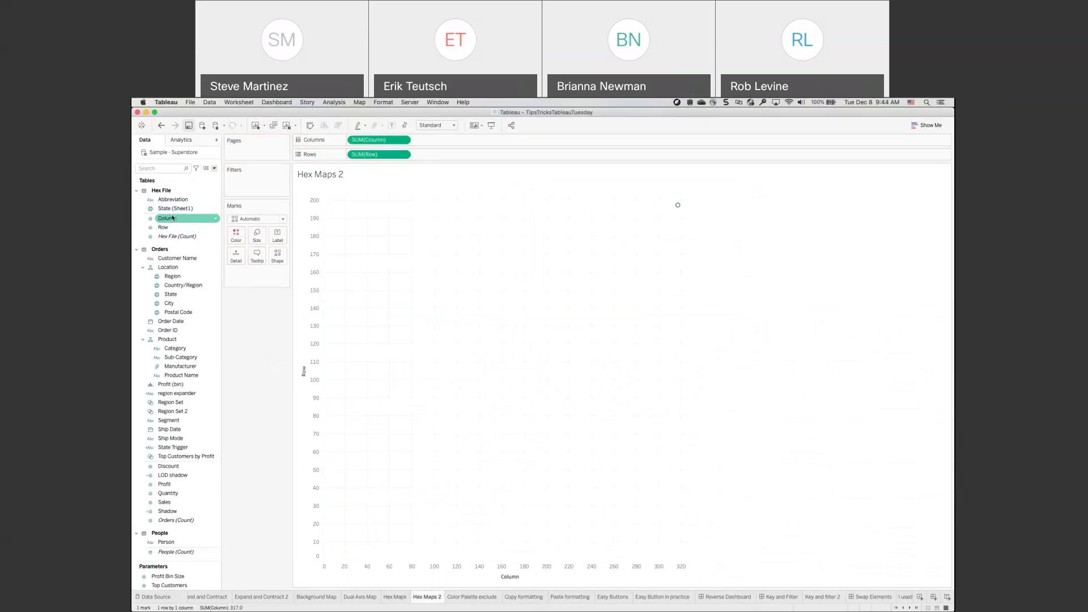
{"action": "left_click_drag", "start_coordinate": [170, 209], "coordinate": [230, 261]}
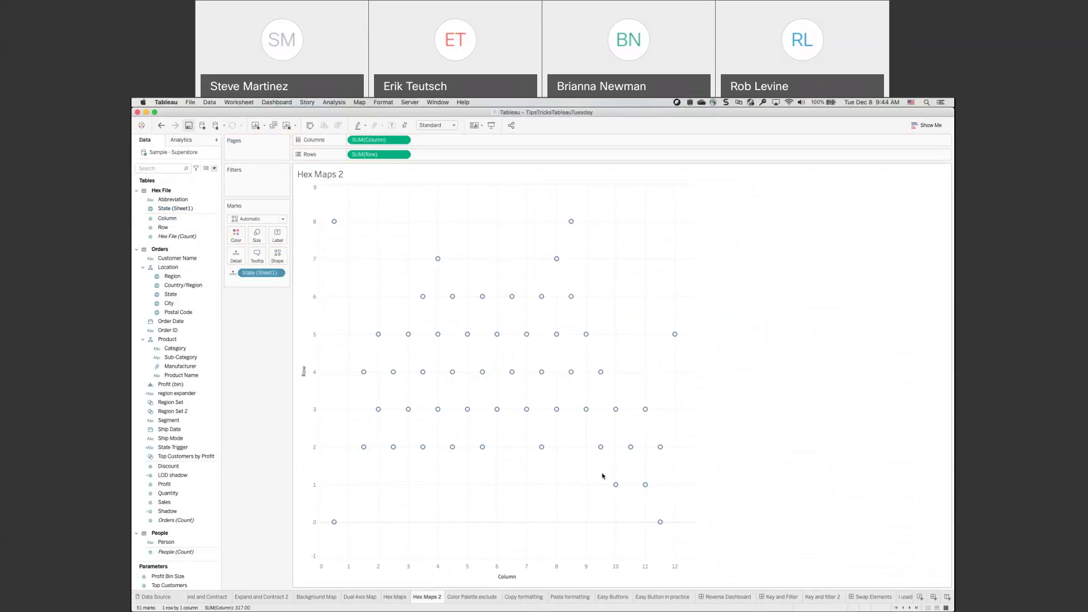
- Reverse the scale of the Row axis
{"action": "right_click", "coordinate": [303, 374]}
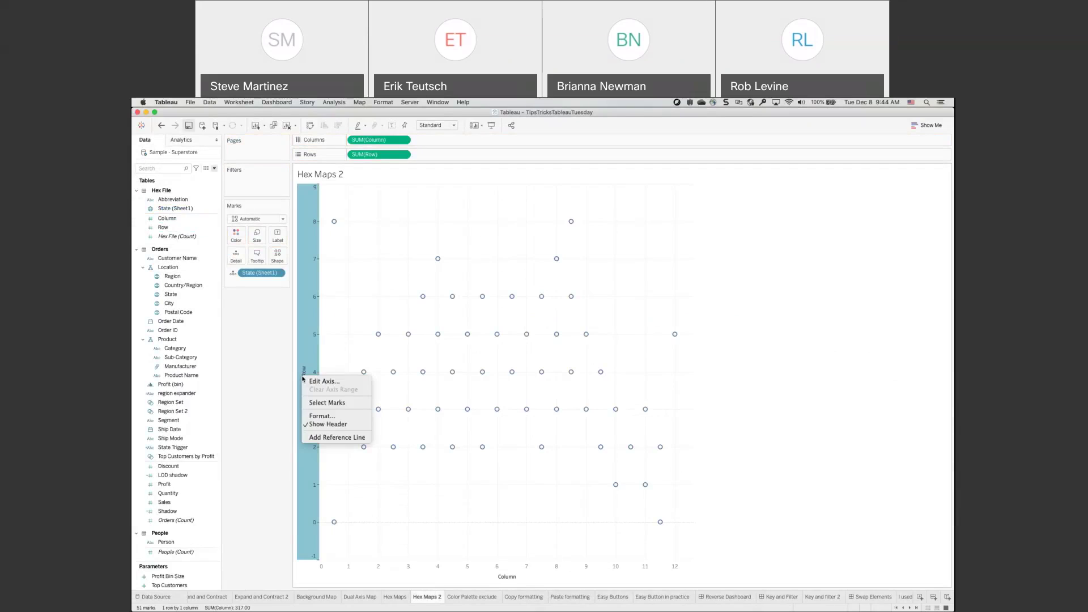
{"action": "left_click", "coordinate": [318, 381]}
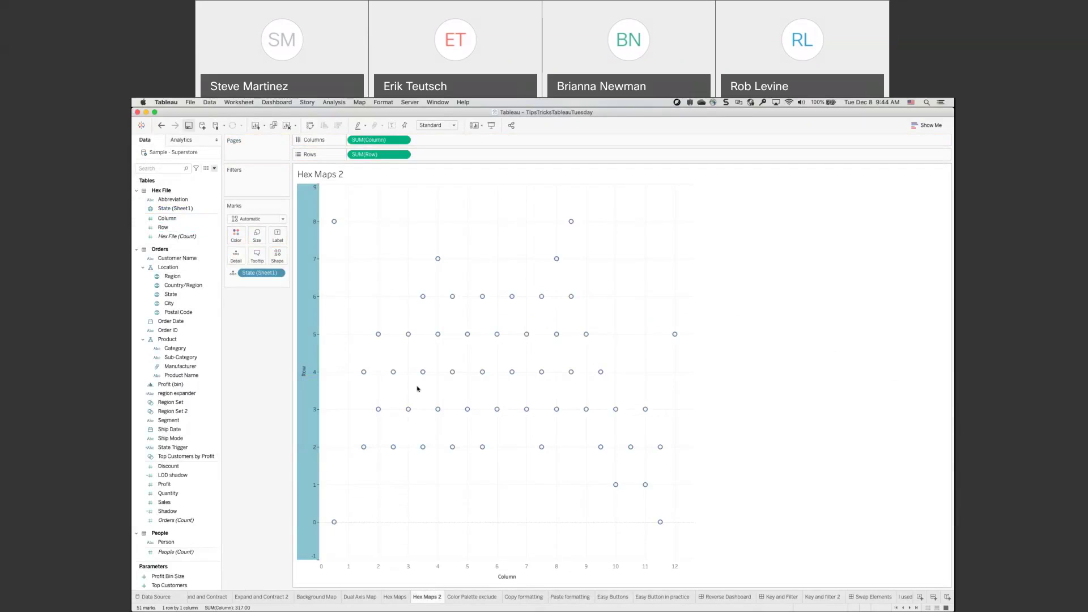
{"action": "left_click", "coordinate": [463, 378]}
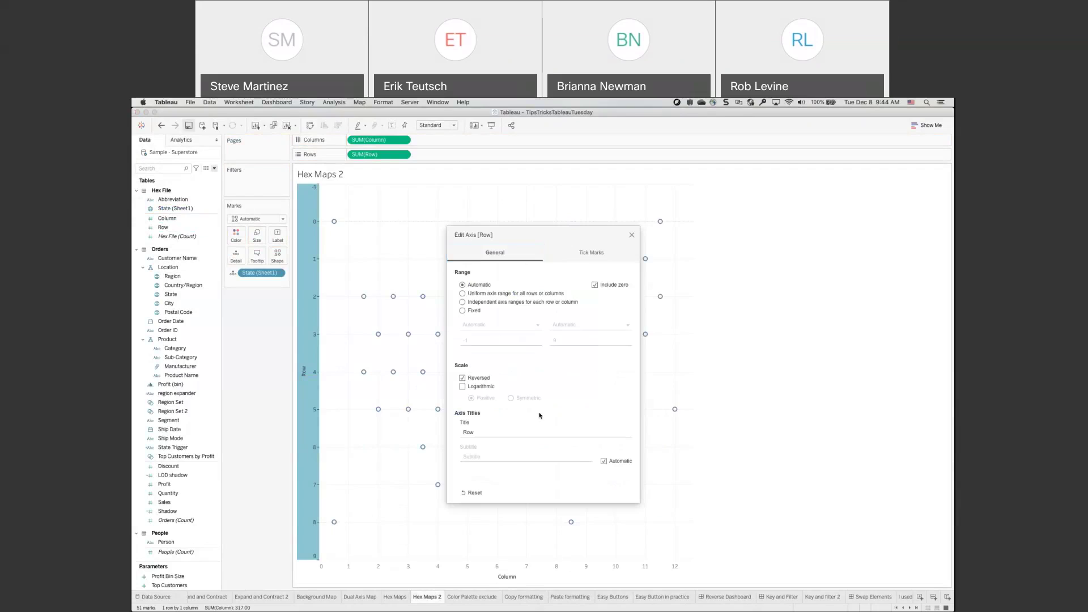
{"action": "left_click", "coordinate": [632, 235]}
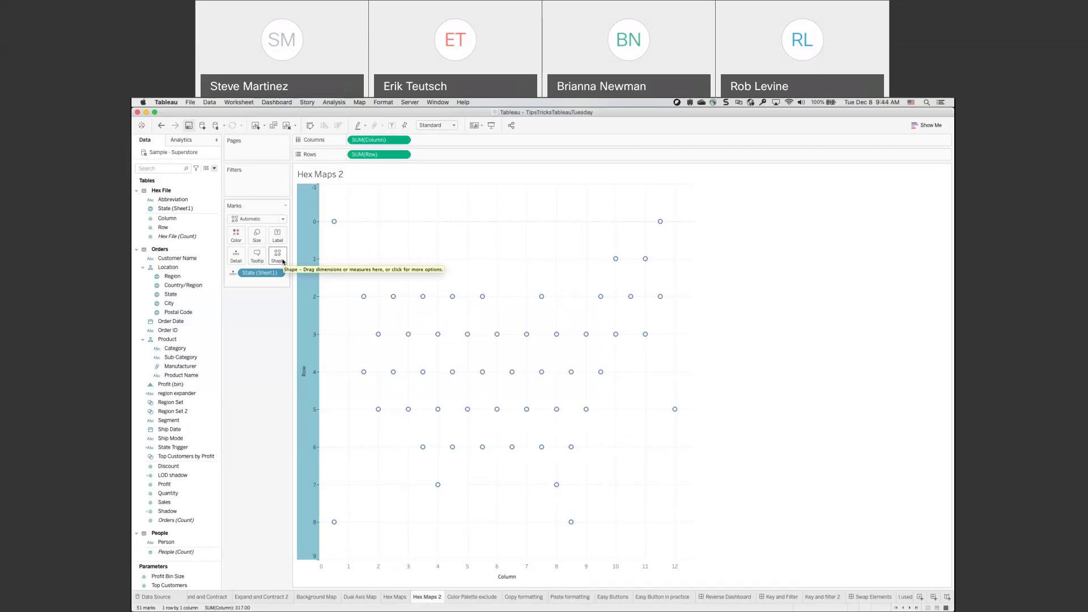
- Change the mark shape to the black hexagon from the KPI shape palette
{"action": "left_click", "coordinate": [283, 262]}
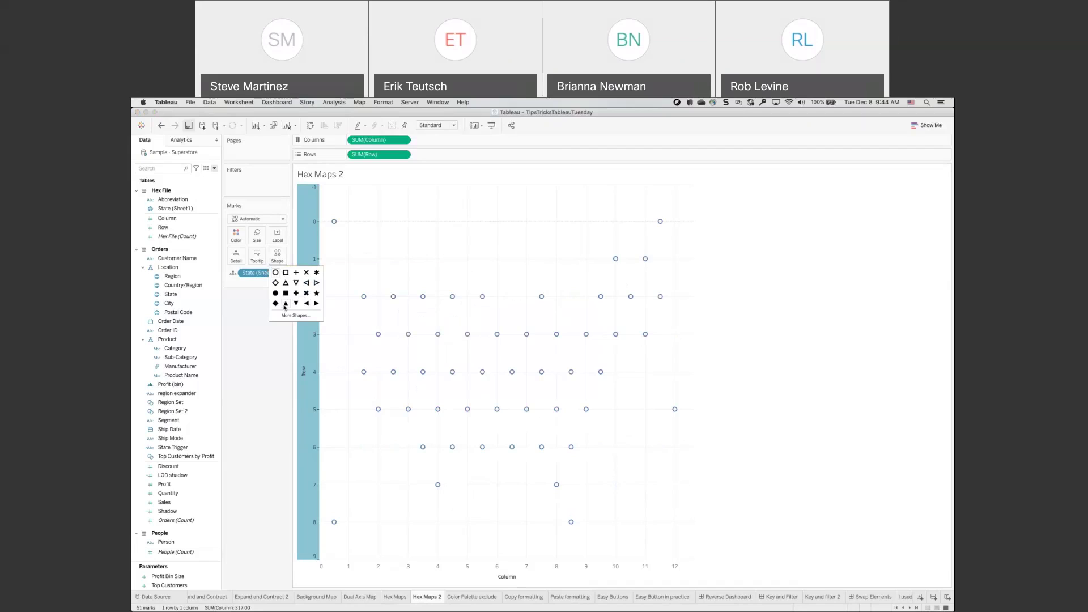
{"action": "left_click", "coordinate": [284, 316]}
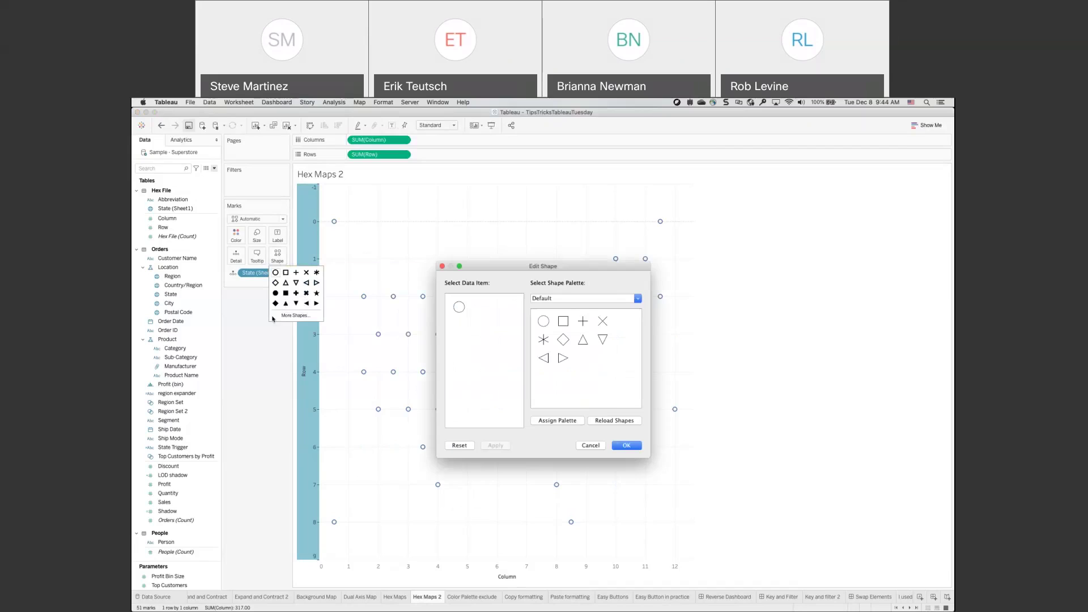
{"action": "left_click", "coordinate": [565, 300]}
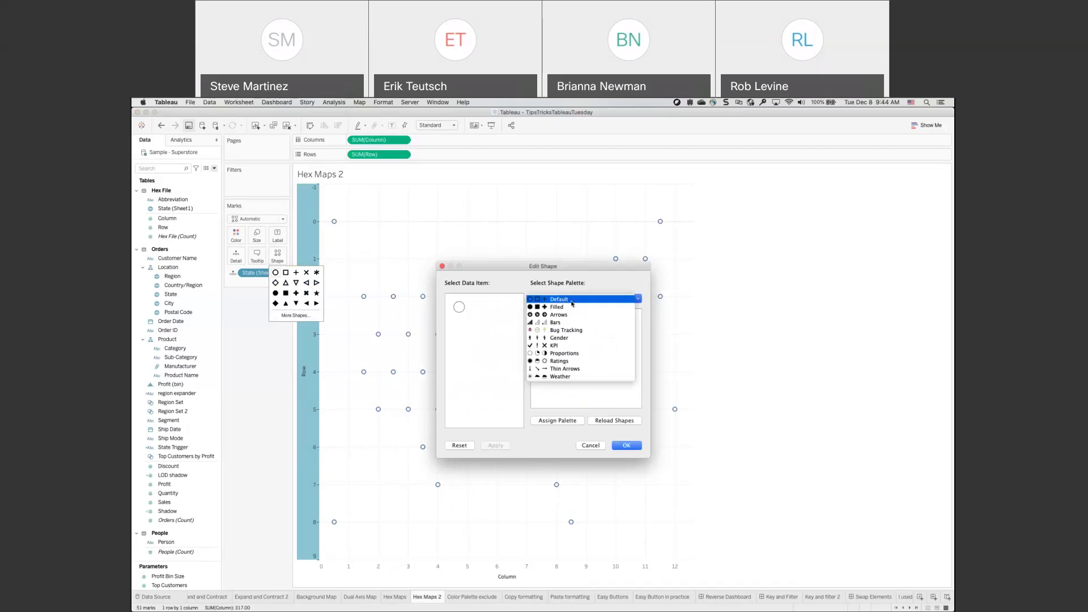
{"action": "left_click", "coordinate": [568, 345]}
{"action": "left_click", "coordinate": [543, 377]}
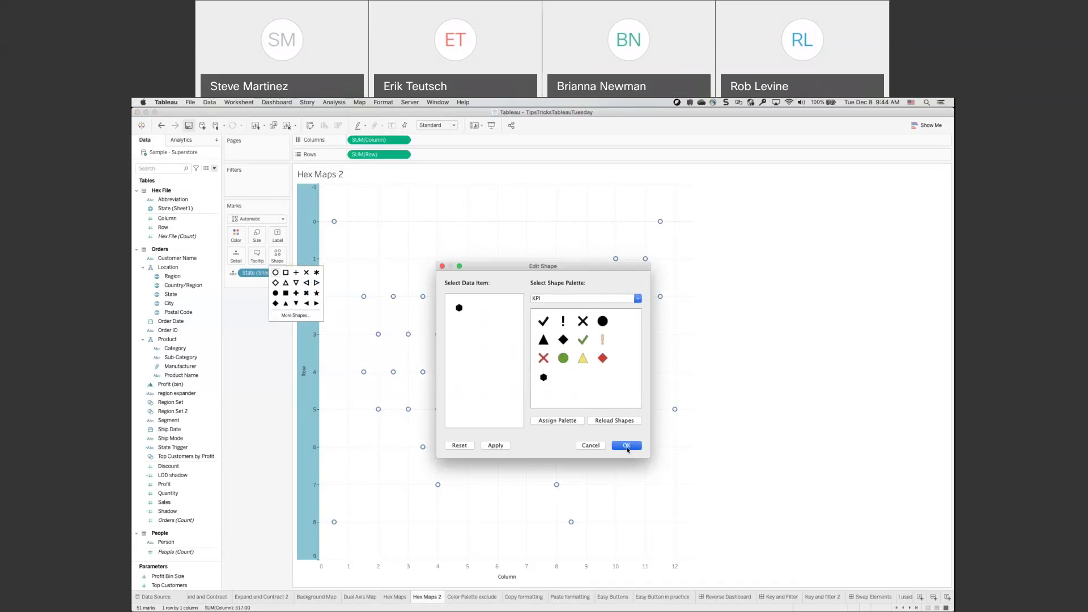
{"action": "left_click", "coordinate": [626, 446]}
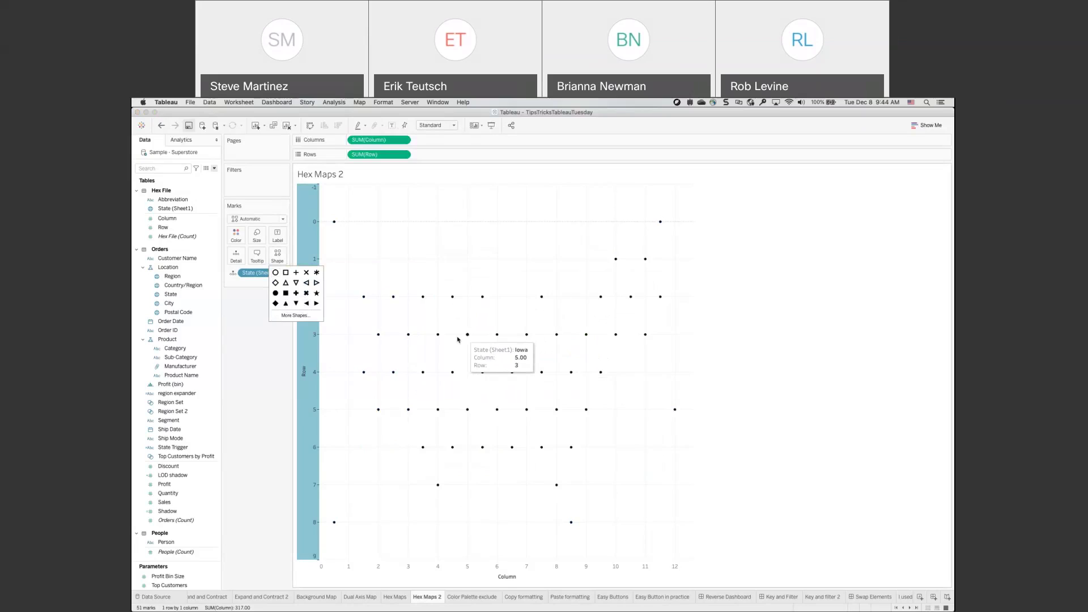
- Enlarge the hexagon marks until neighbours in a row nearly touch
{"action": "left_click", "coordinate": [256, 235]}
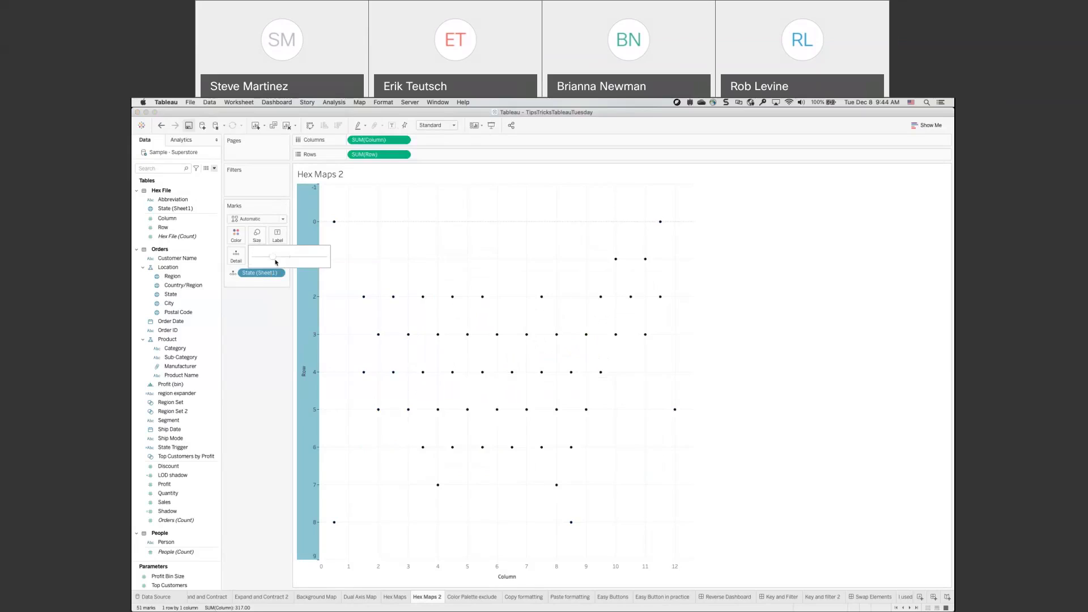
{"action": "left_click_drag", "start_coordinate": [275, 262], "coordinate": [318, 260]}
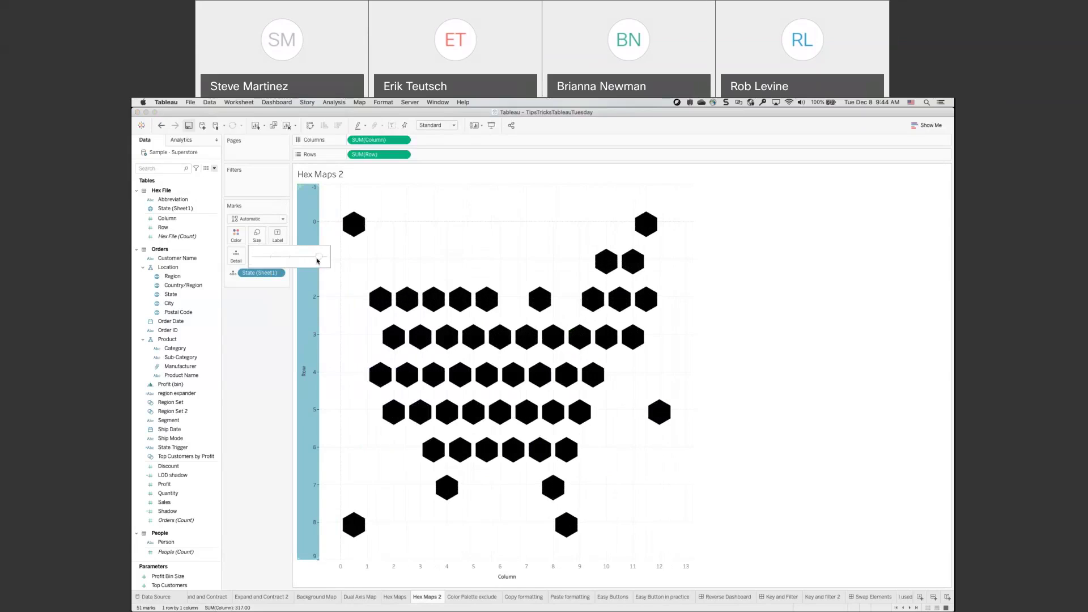
{"action": "left_click", "coordinate": [259, 302]}
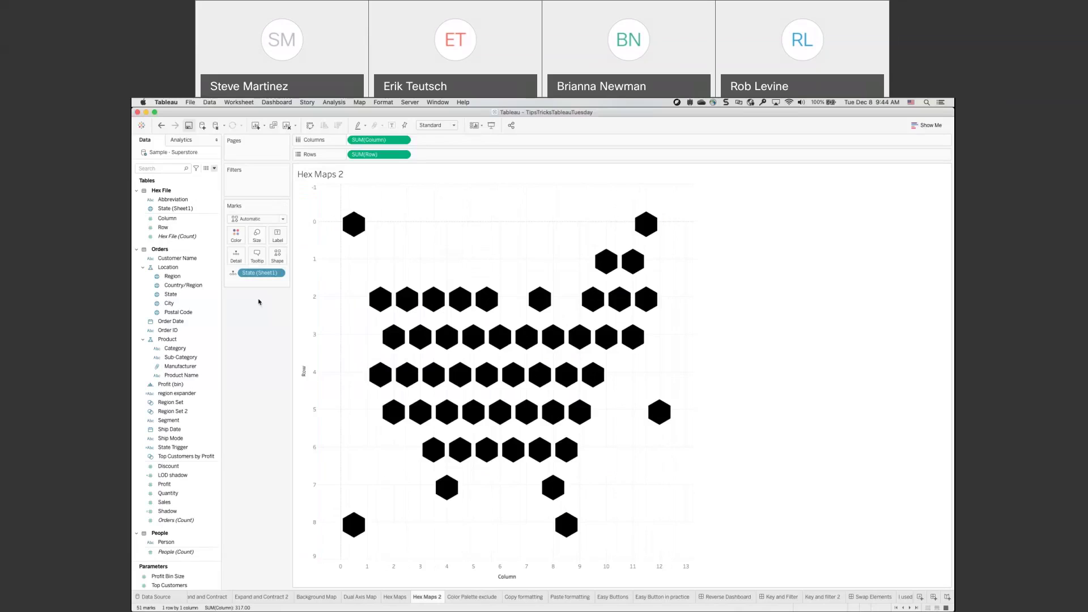
- Label the hexagons with Abbreviation, allow labels to overlap other marks, and align them Middle Center
{"action": "left_click_drag", "start_coordinate": [179, 197], "coordinate": [277, 237]}
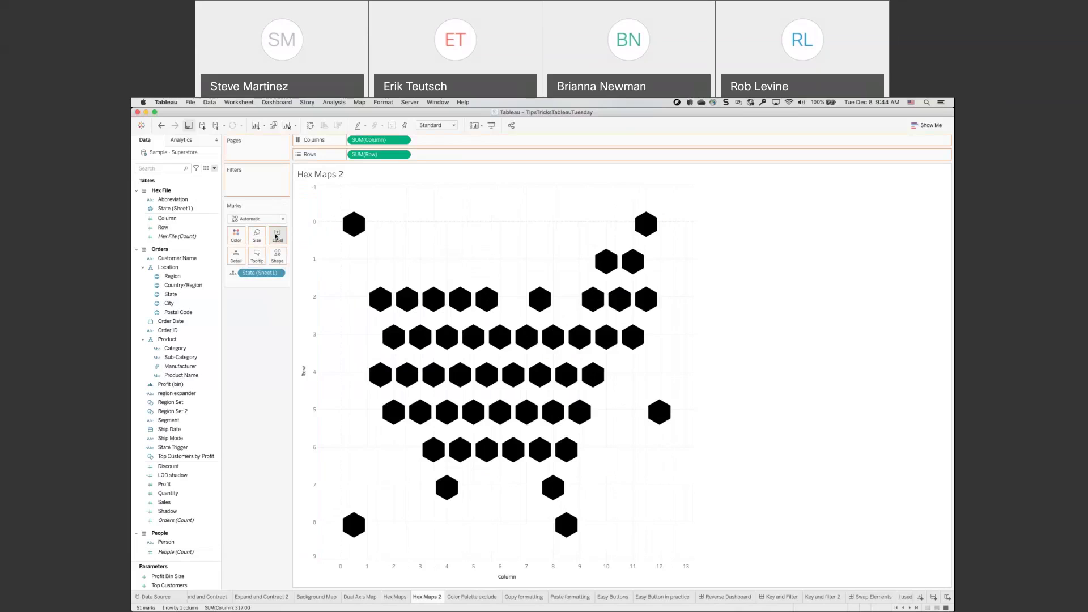
{"action": "left_click", "coordinate": [277, 237]}
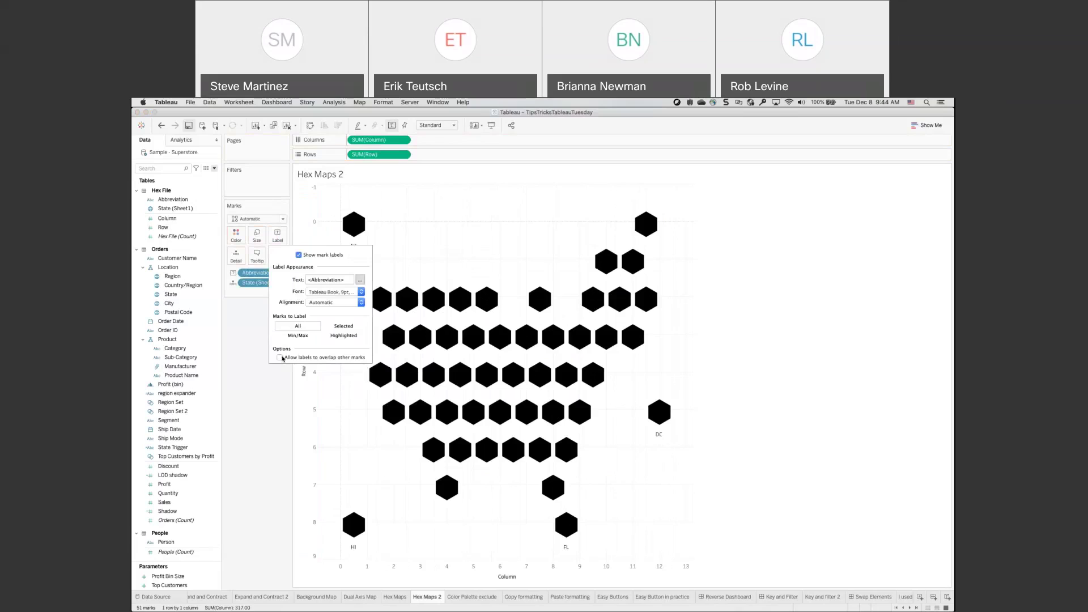
{"action": "left_click", "coordinate": [280, 358]}
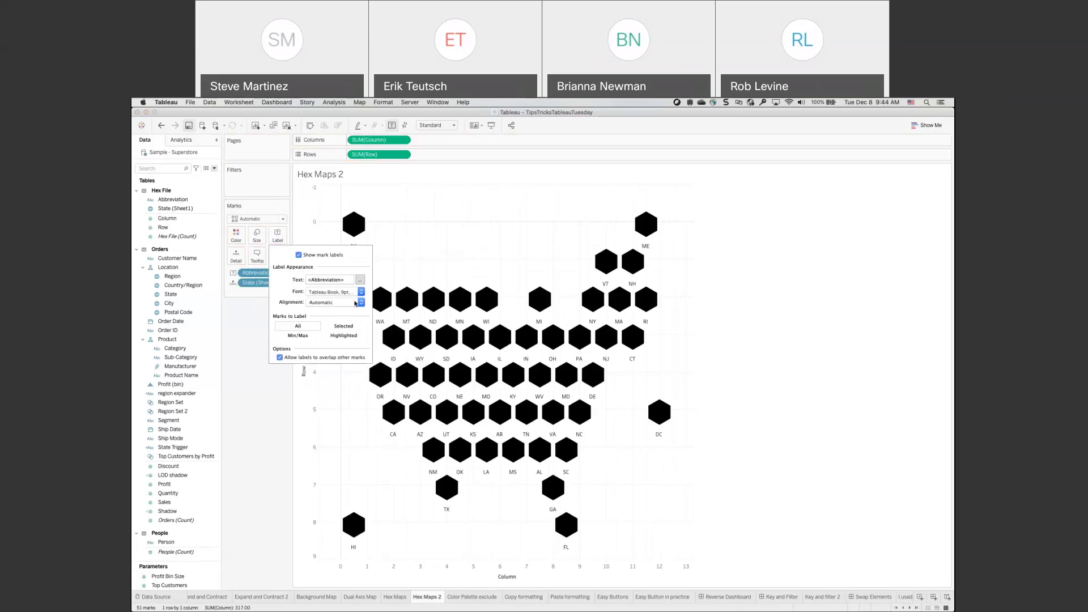
{"action": "left_click", "coordinate": [356, 304]}
{"action": "left_click", "coordinate": [330, 341]}
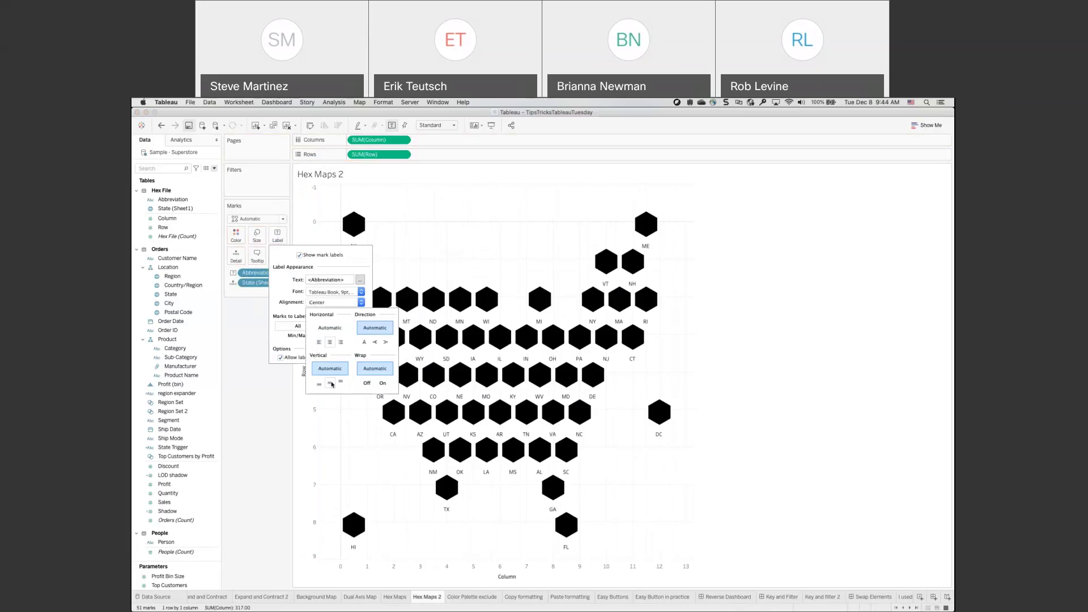
{"action": "left_click", "coordinate": [330, 383]}
{"action": "left_click", "coordinate": [278, 386]}
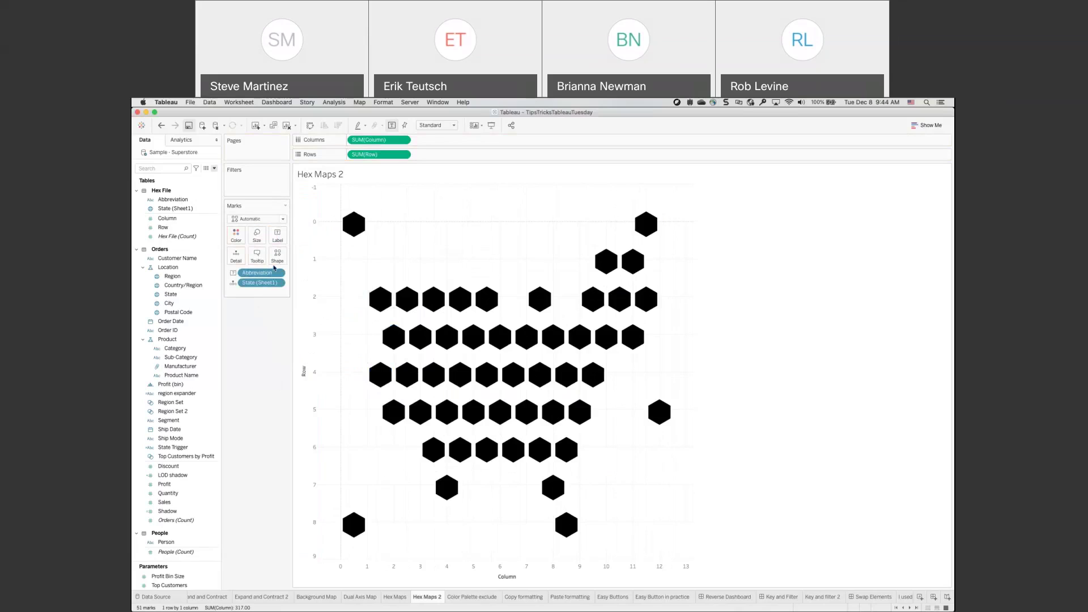
- Change the font color of the Abbreviation label text to white
{"action": "left_click", "coordinate": [277, 235]}
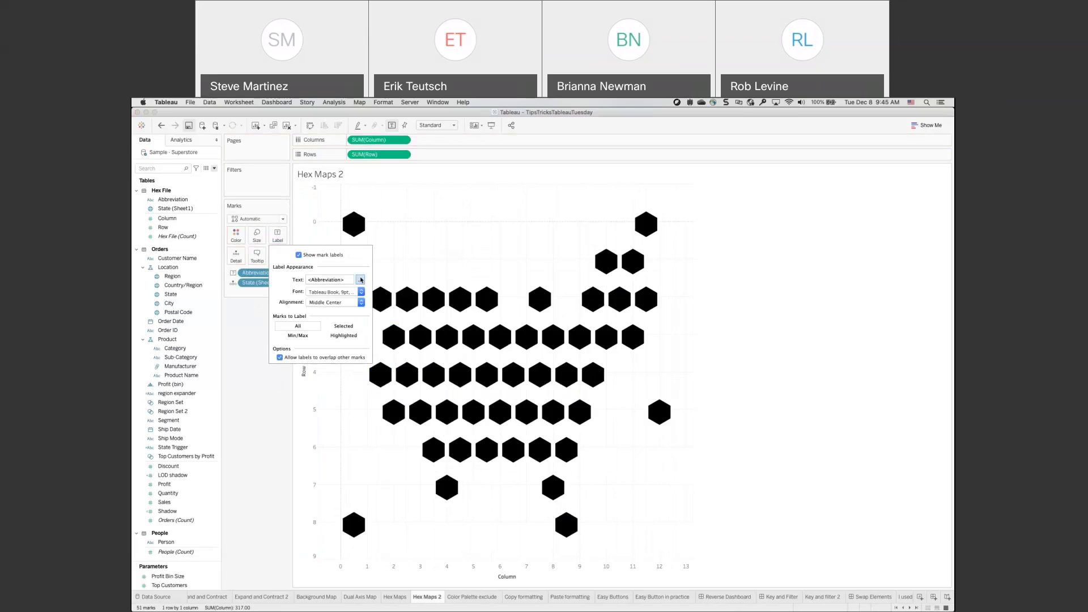
{"action": "left_click", "coordinate": [361, 280]}
{"action": "key", "text": "super+a"}
{"action": "left_click", "coordinate": [679, 289]}
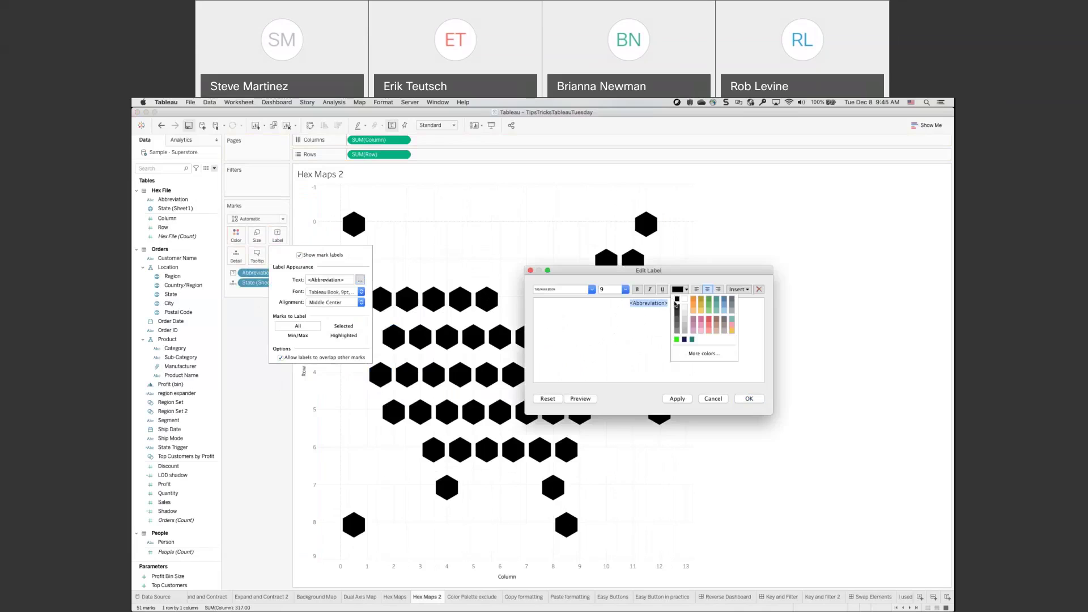
{"action": "left_click", "coordinate": [685, 303]}
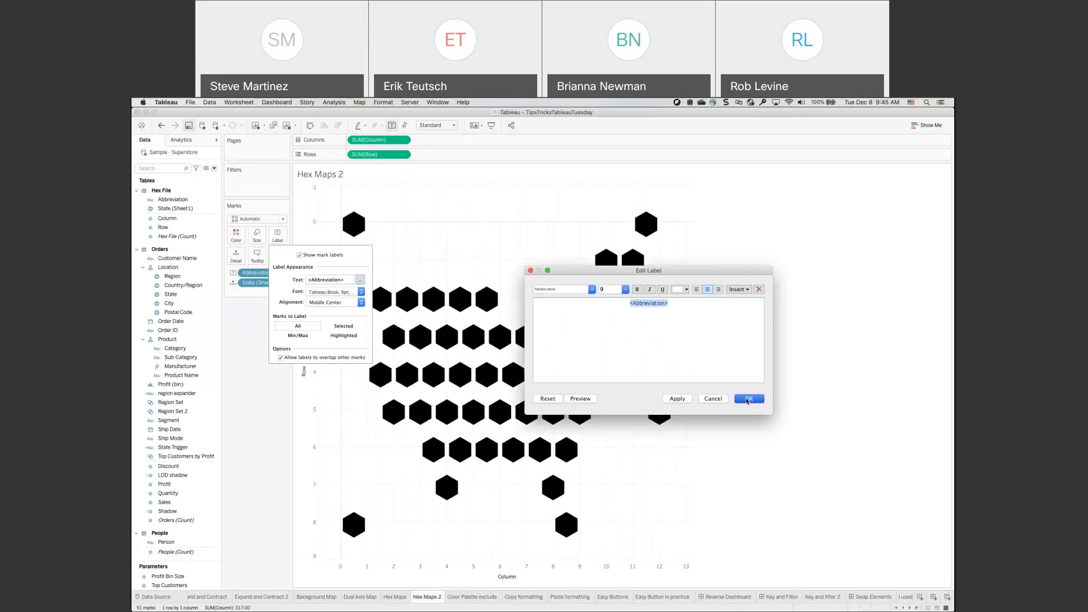
{"action": "left_click", "coordinate": [747, 400]}
{"action": "left_click", "coordinate": [270, 423]}
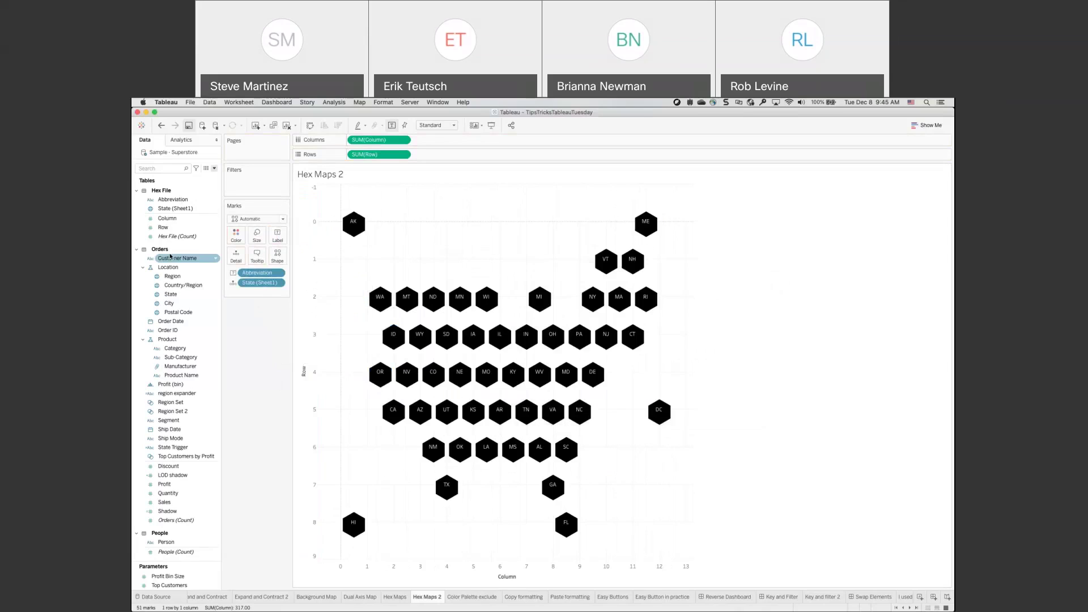
- Color the hexagons by Profit, and hide the Column and Row axis headers
{"action": "left_click_drag", "start_coordinate": [170, 485], "coordinate": [235, 248]}
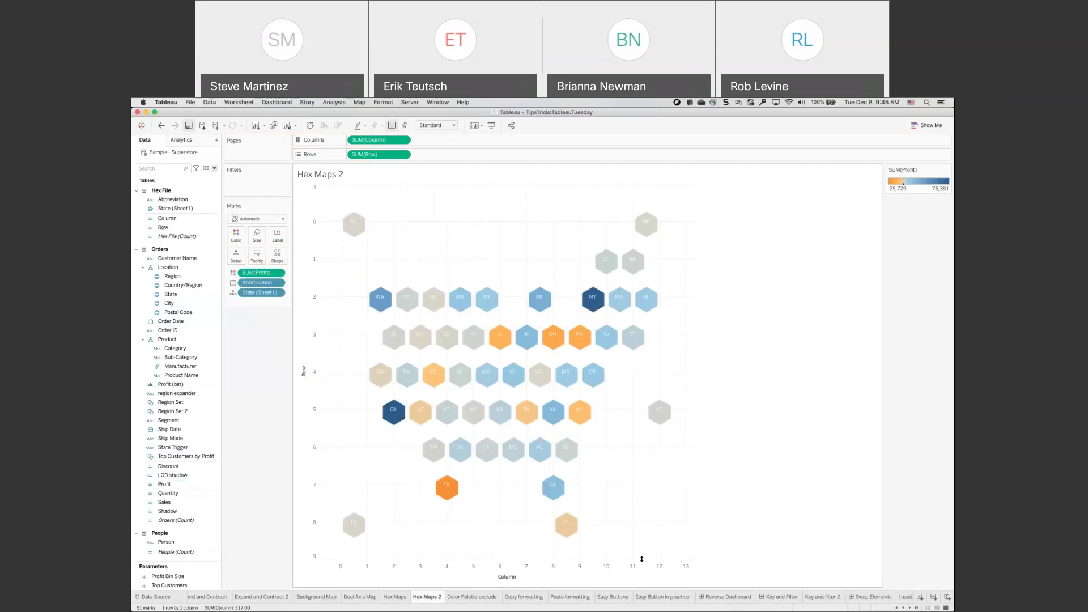
{"action": "right_click", "coordinate": [641, 559]}
{"action": "left_click", "coordinate": [660, 545]}
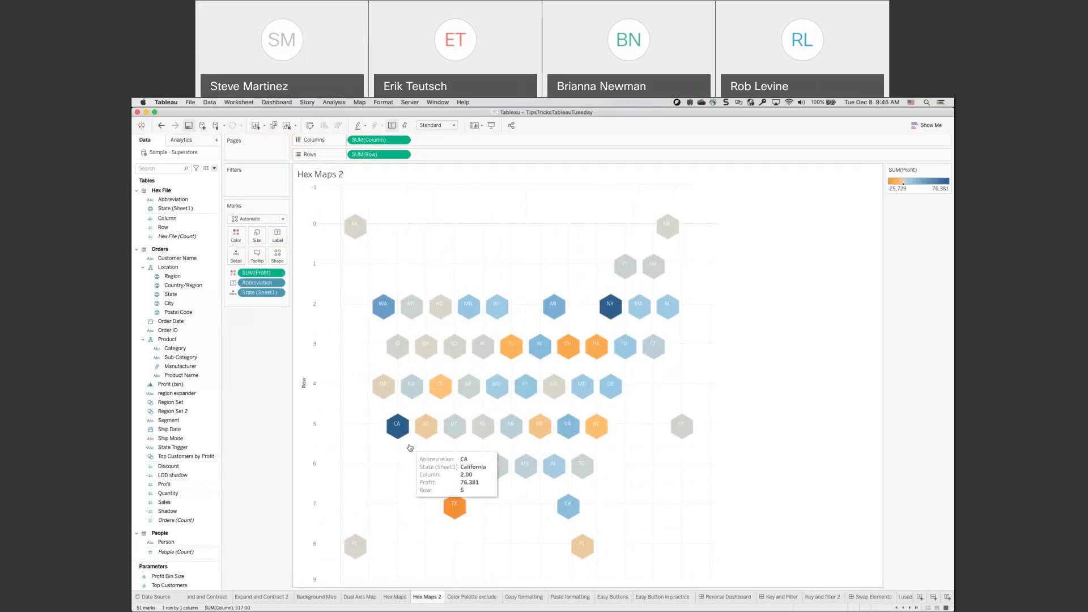
{"action": "right_click", "coordinate": [308, 447]}
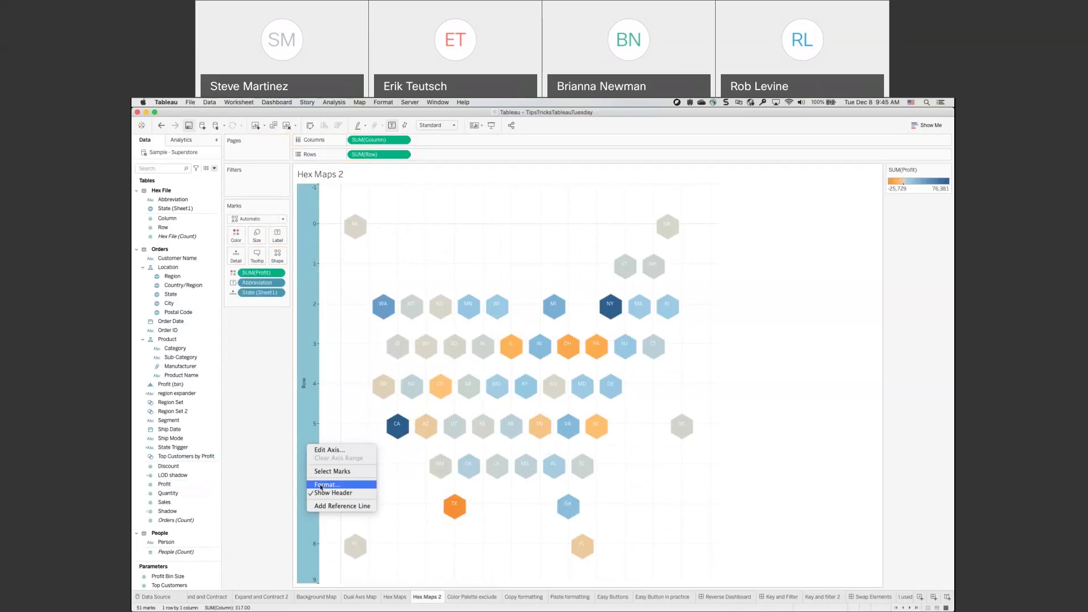
{"action": "left_click", "coordinate": [321, 493]}
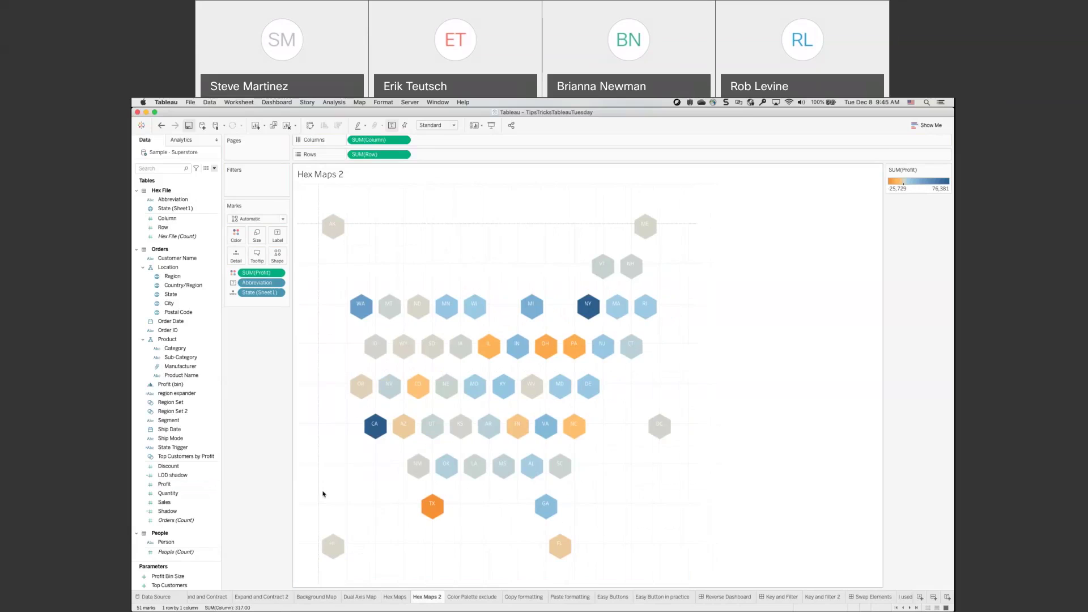
- Format the sheet's lines, setting Grid Lines and Zero Lines to None
{"action": "mouse_move", "coordinate": [395, 434]}
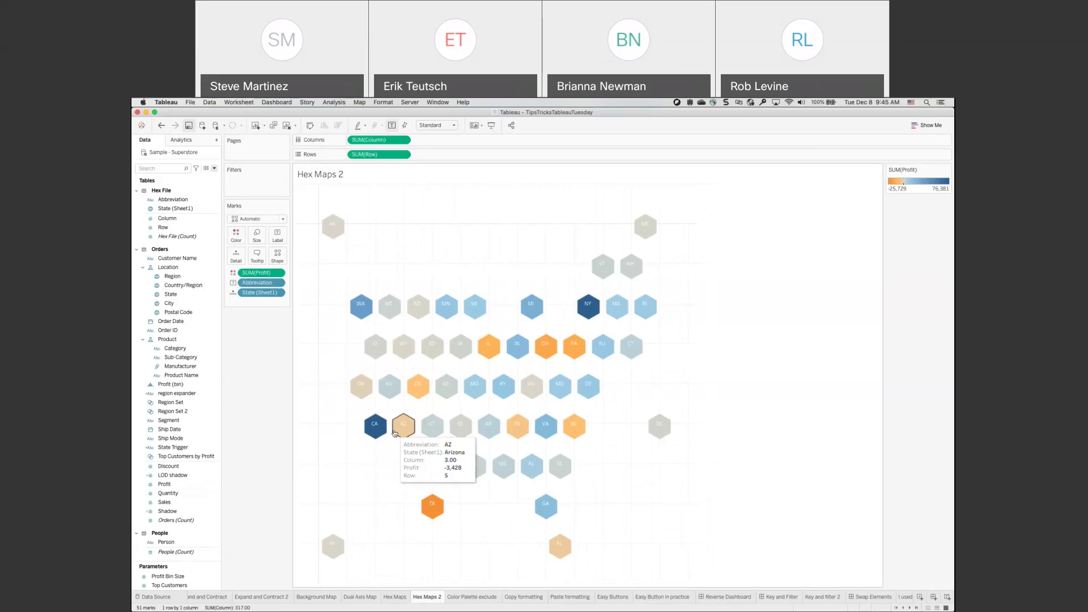
{"action": "right_click", "coordinate": [419, 234]}
{"action": "left_click", "coordinate": [437, 275]}
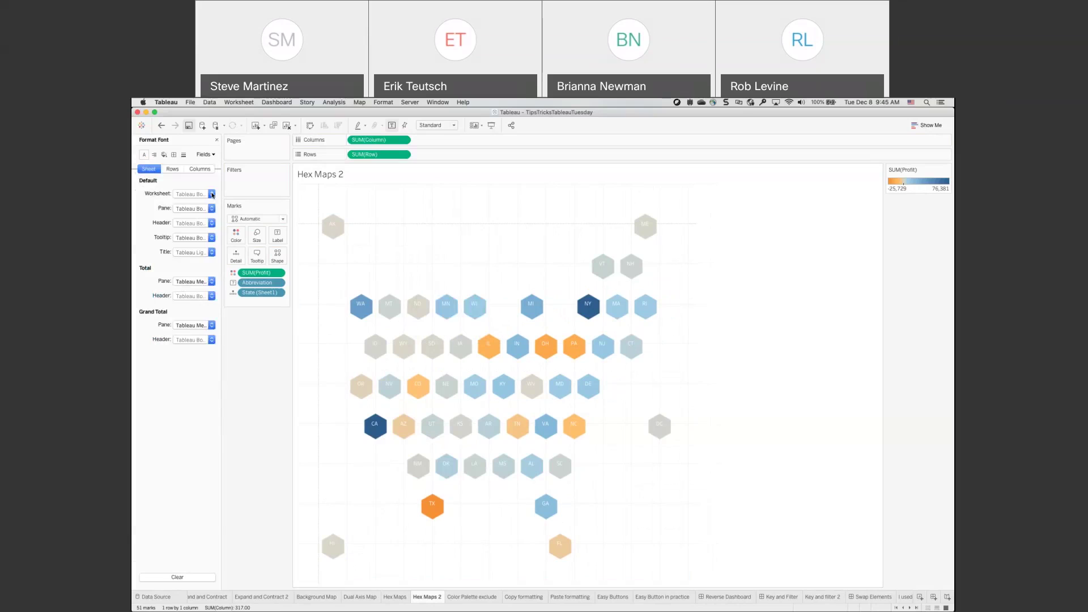
{"action": "left_click", "coordinate": [183, 154]}
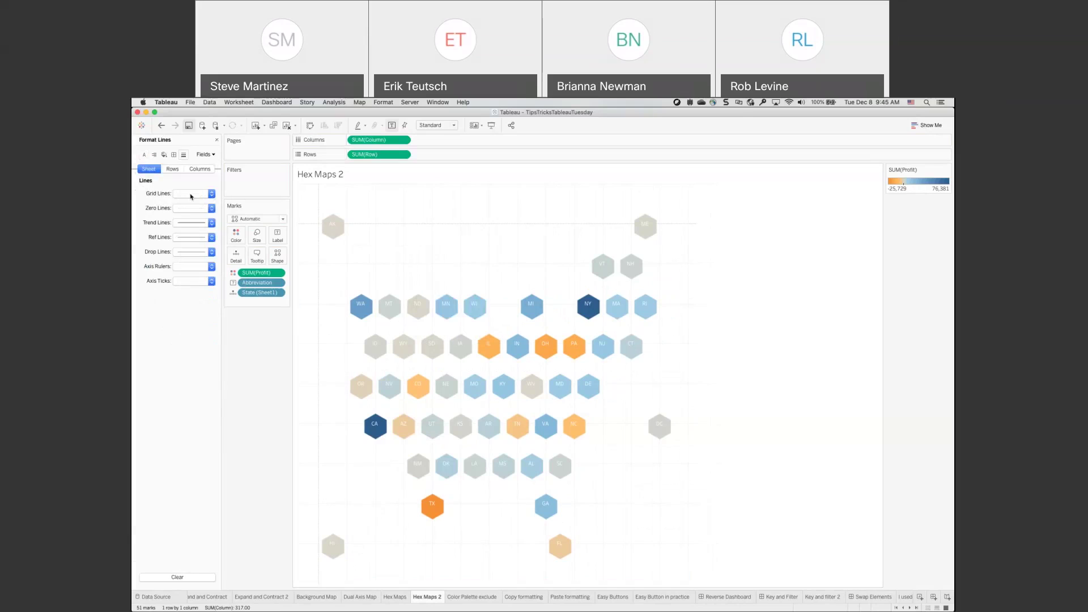
{"action": "left_click", "coordinate": [191, 195]}
{"action": "left_click", "coordinate": [166, 212]}
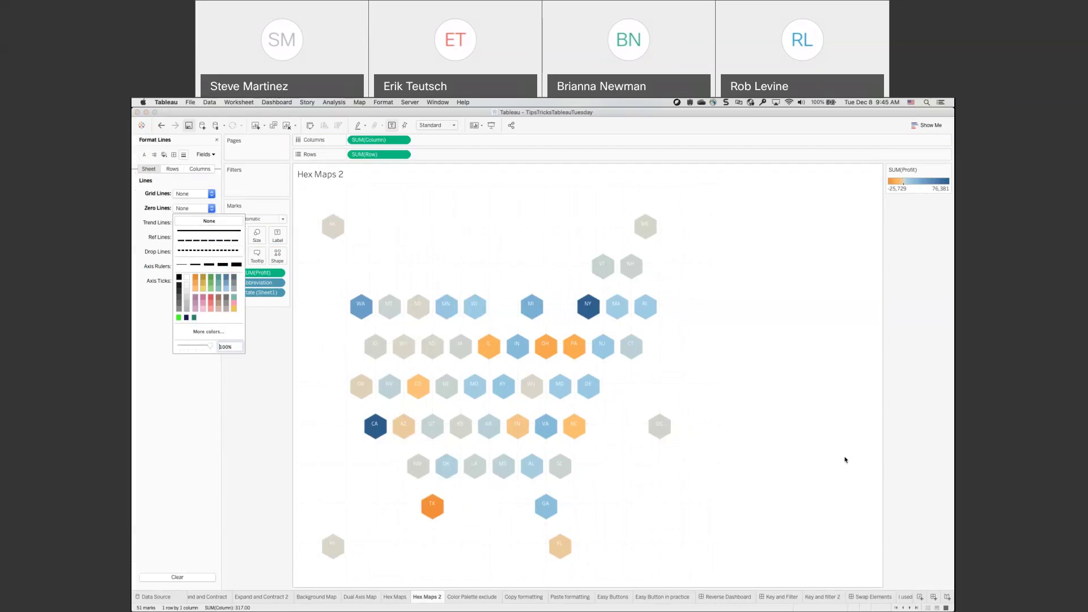
{"action": "left_click", "coordinate": [690, 438]}
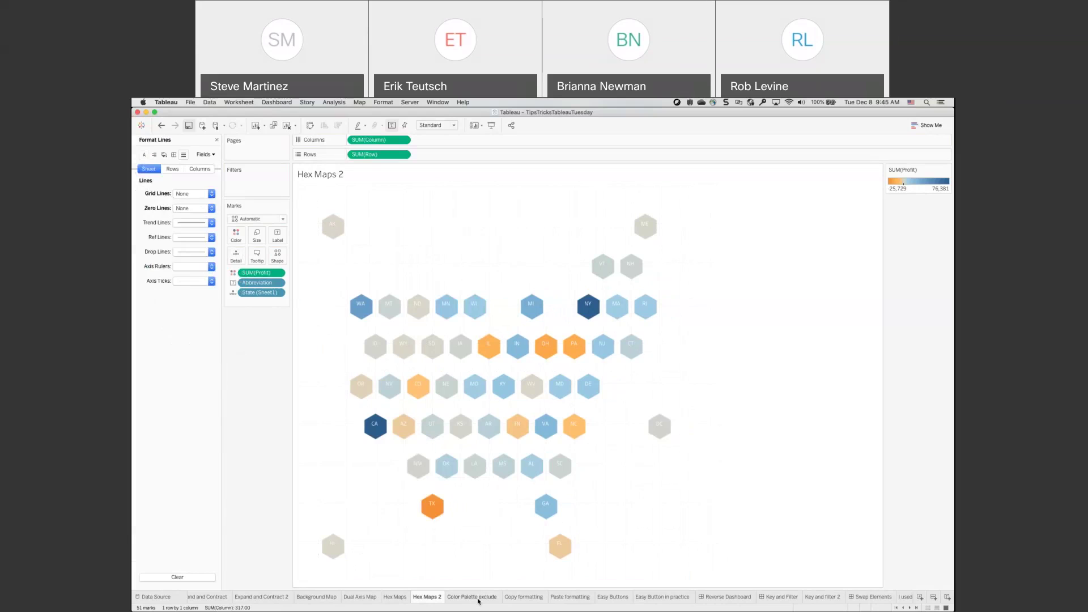
- Open the Color Palette exclude sheet to view its table of measures by Category
{"action": "left_click", "coordinate": [479, 598]}
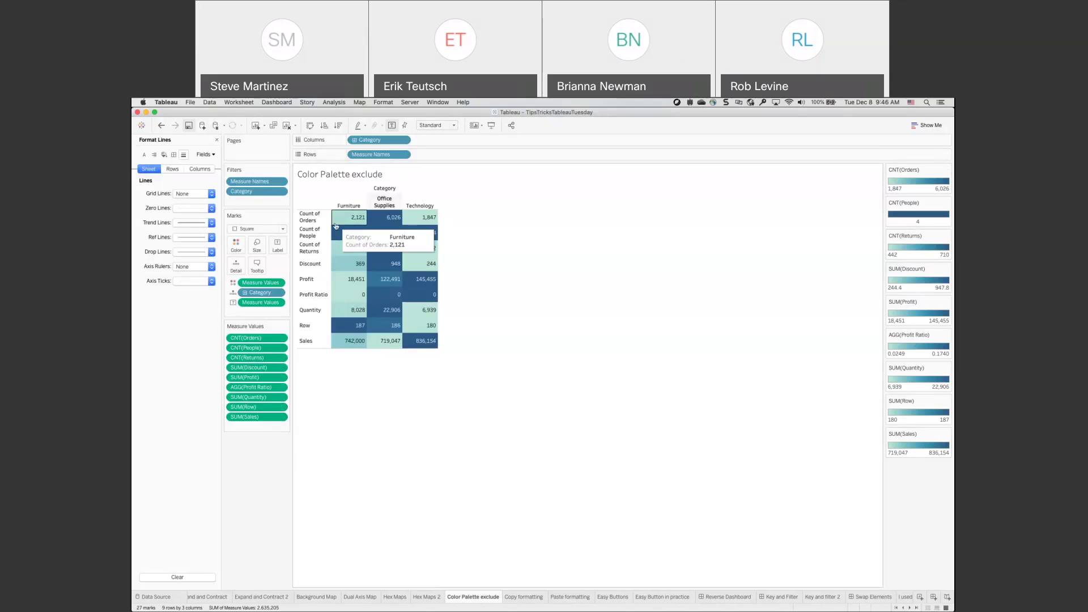
- Change the Count of People color palette to Custom Diverging
{"action": "left_click", "coordinate": [309, 232]}
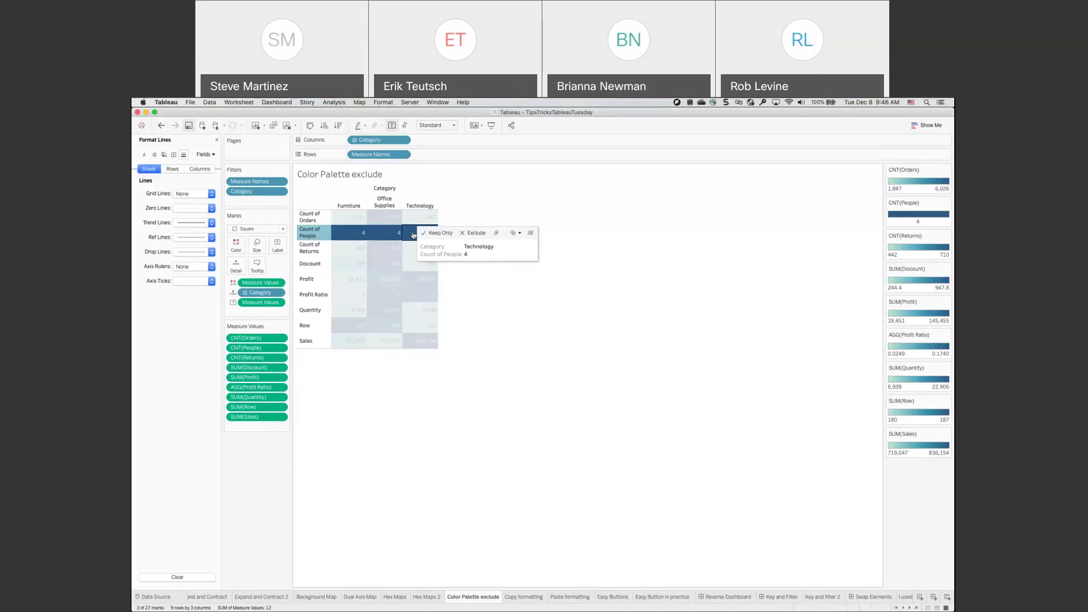
{"action": "left_click", "coordinate": [946, 202]}
{"action": "left_click", "coordinate": [918, 214]}
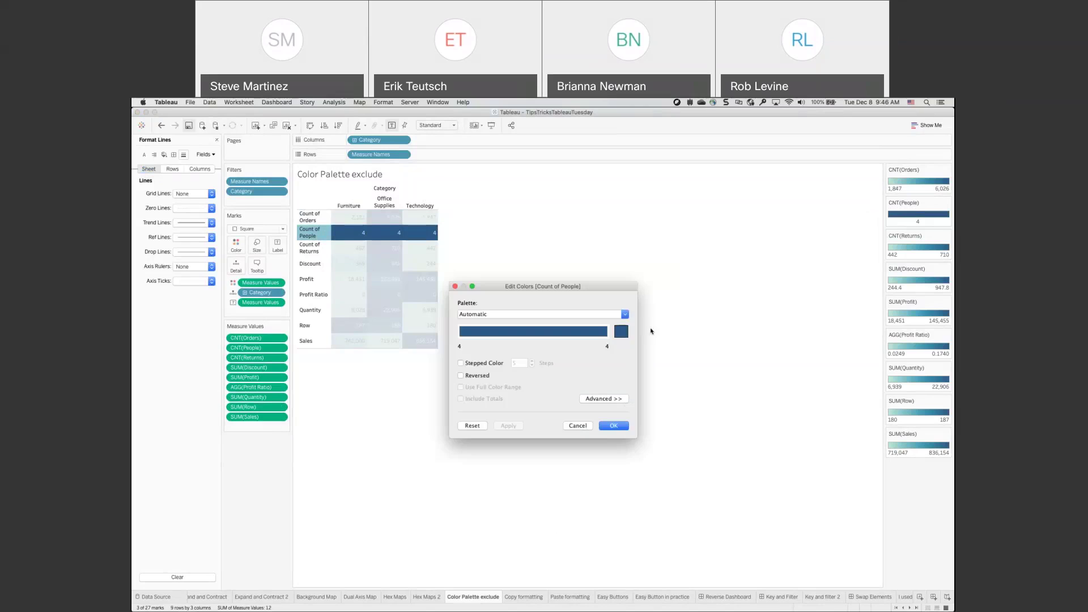
{"action": "left_click", "coordinate": [598, 315]}
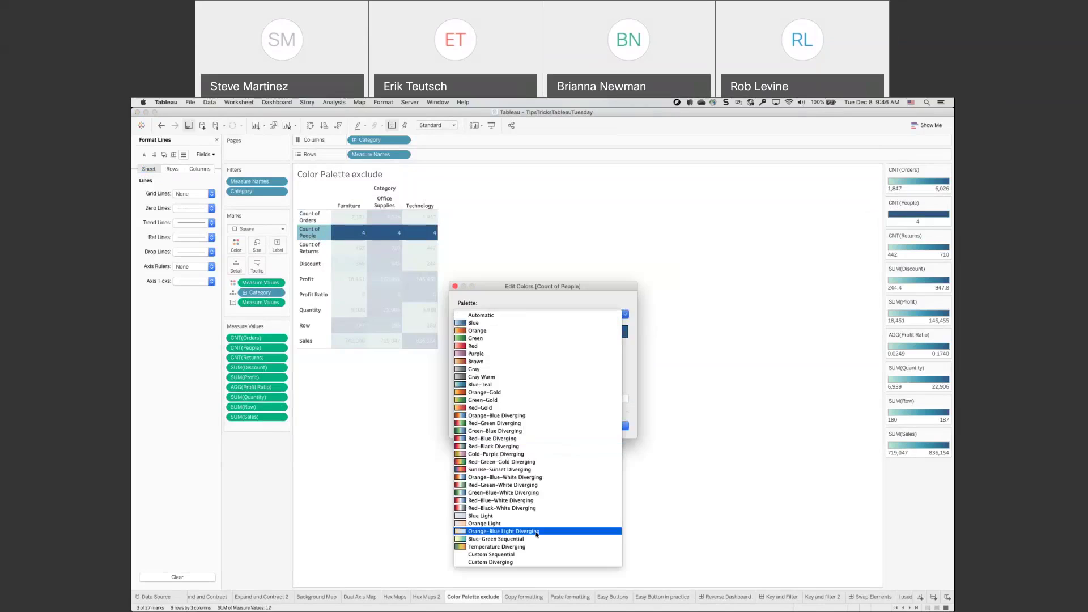
{"action": "left_click", "coordinate": [529, 562]}
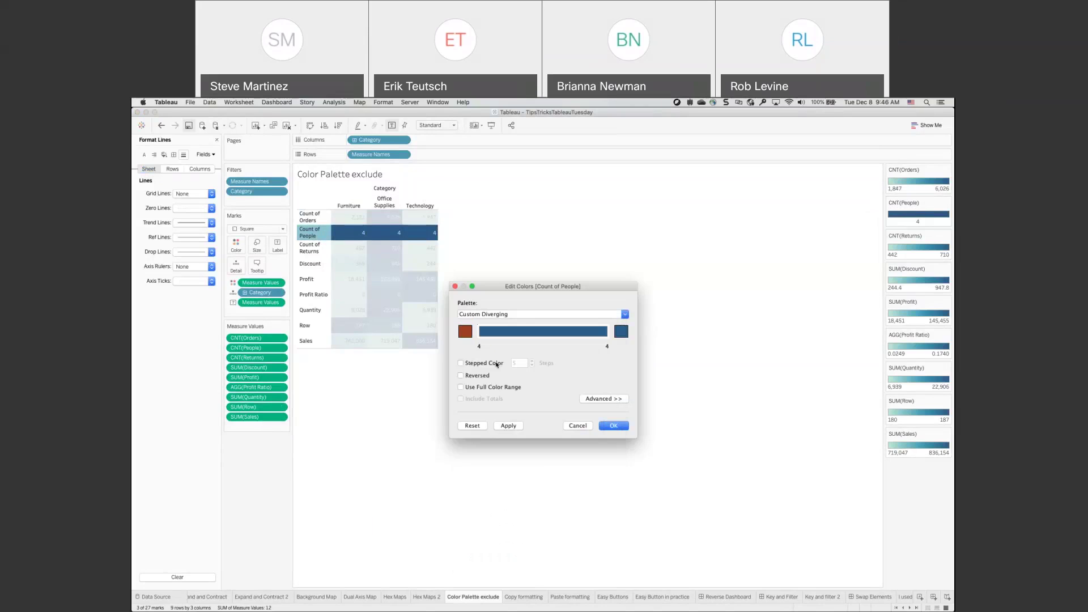
- Set both end colors of the Count of People palette to Snow so the measure is excluded from the coloring
{"action": "left_click", "coordinate": [465, 331]}
{"action": "left_click", "coordinate": [360, 451]}
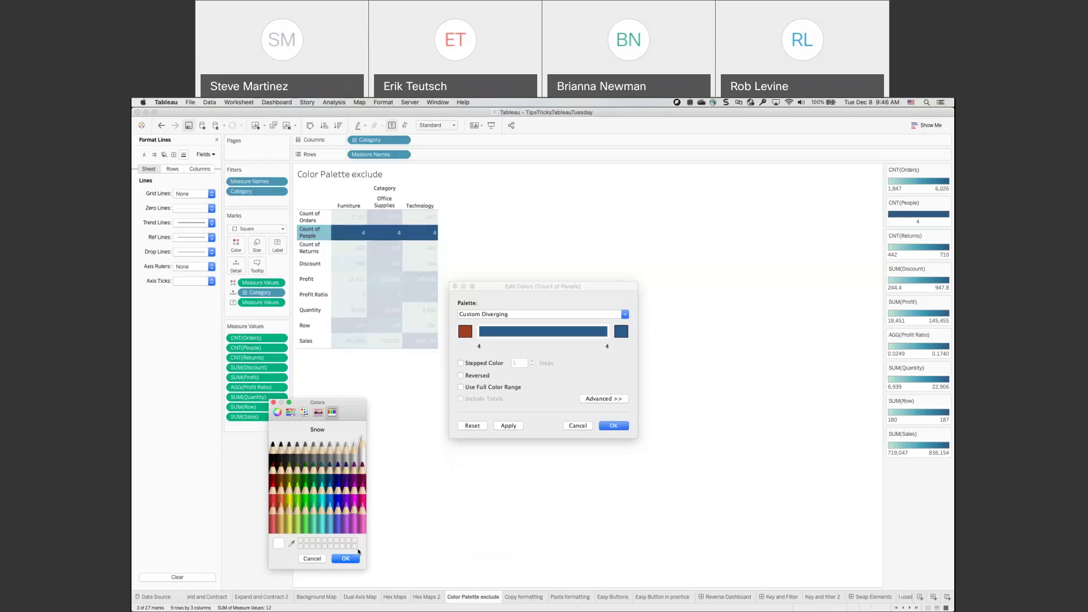
{"action": "left_click", "coordinate": [345, 559]}
{"action": "left_click", "coordinate": [622, 332]}
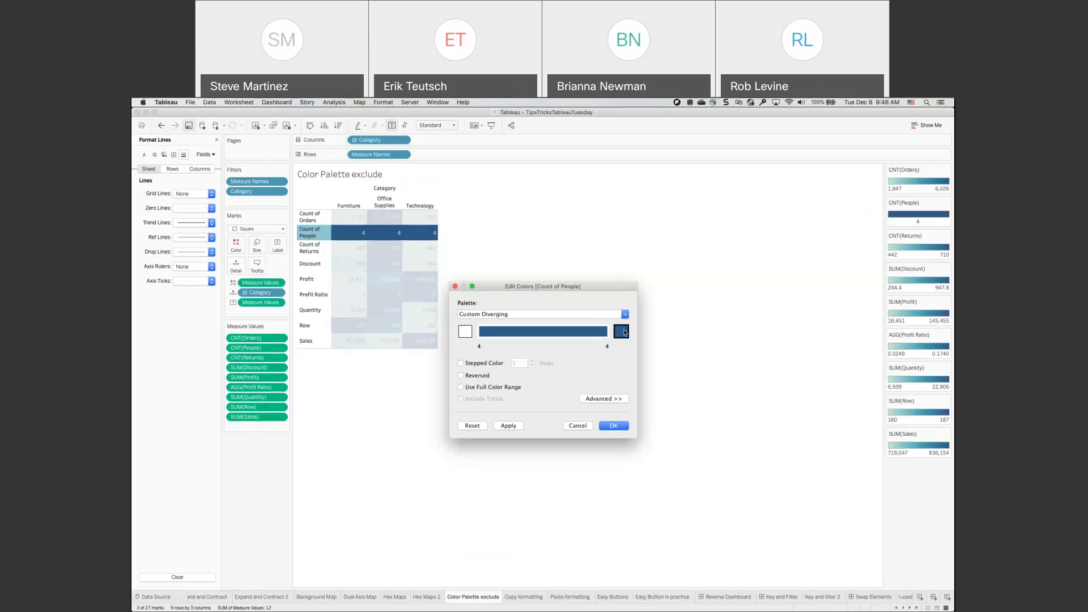
{"action": "left_click", "coordinate": [361, 452]}
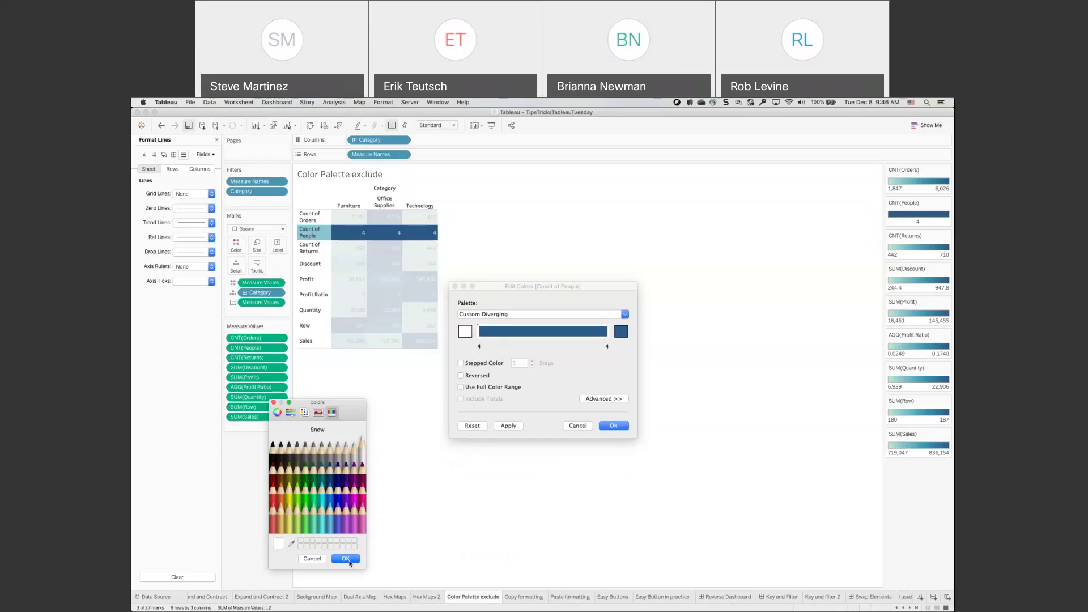
{"action": "left_click", "coordinate": [345, 558]}
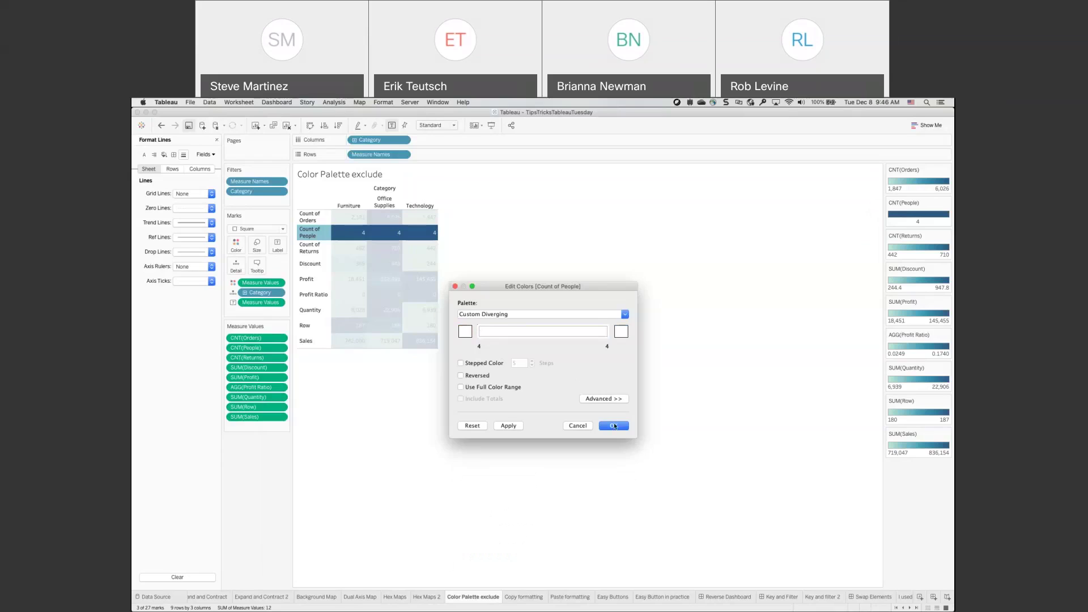
{"action": "left_click", "coordinate": [613, 426]}
{"action": "left_click", "coordinate": [534, 272]}
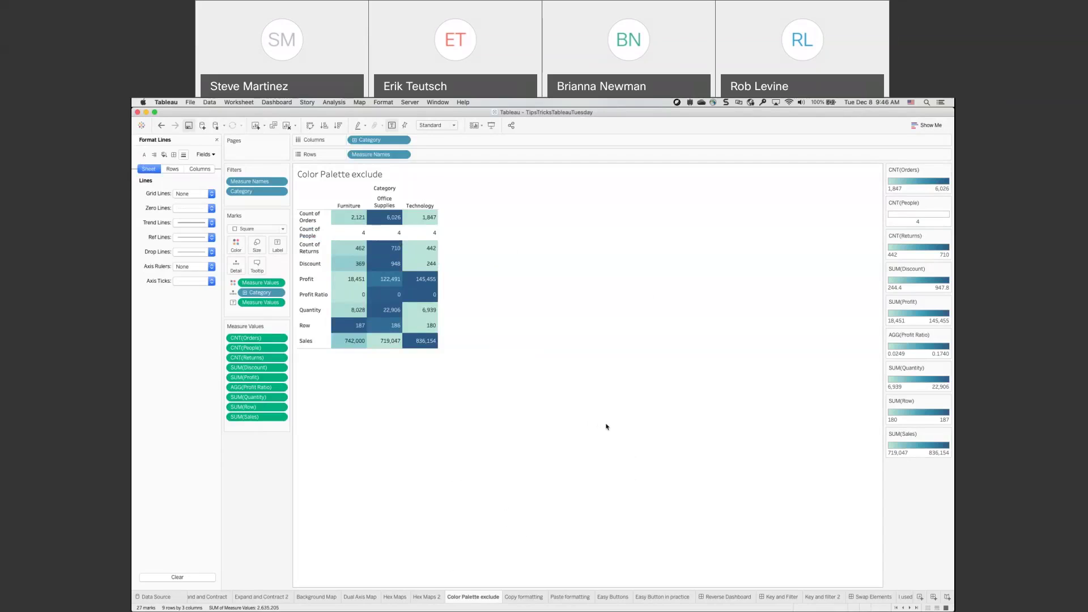
- Examine the Discount axis format and the line formatting on the Copy formatting sheet
{"action": "left_click", "coordinate": [532, 598]}
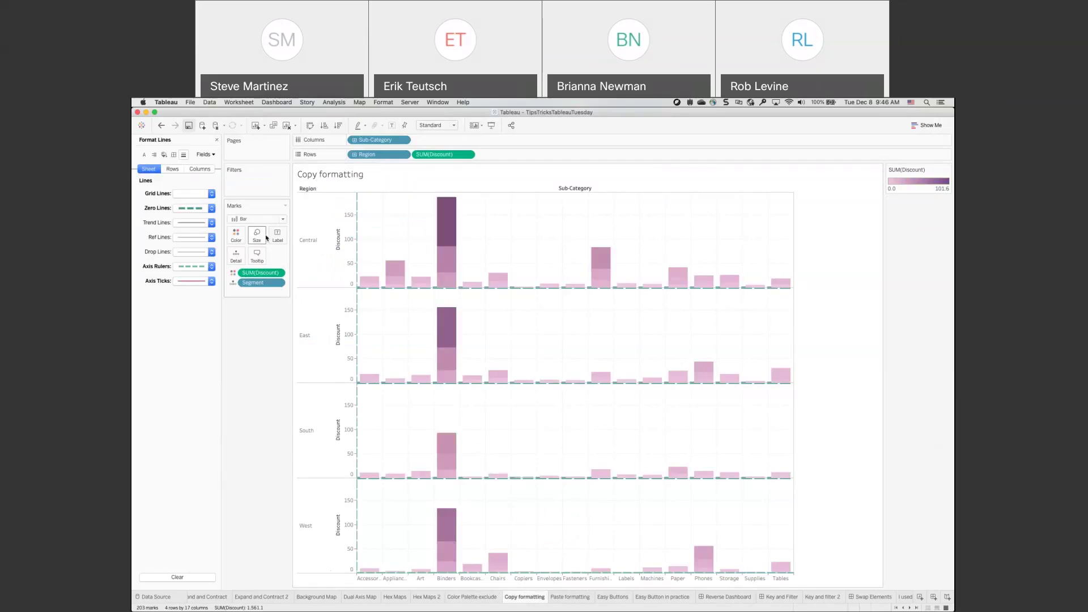
{"action": "right_click", "coordinate": [352, 342]}
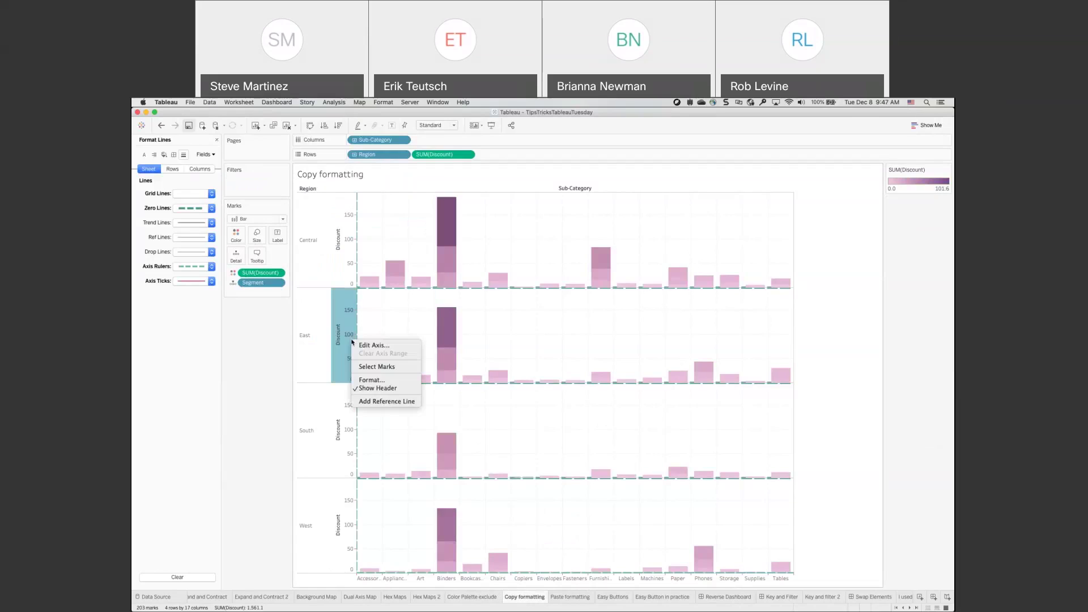
{"action": "left_click", "coordinate": [371, 380]}
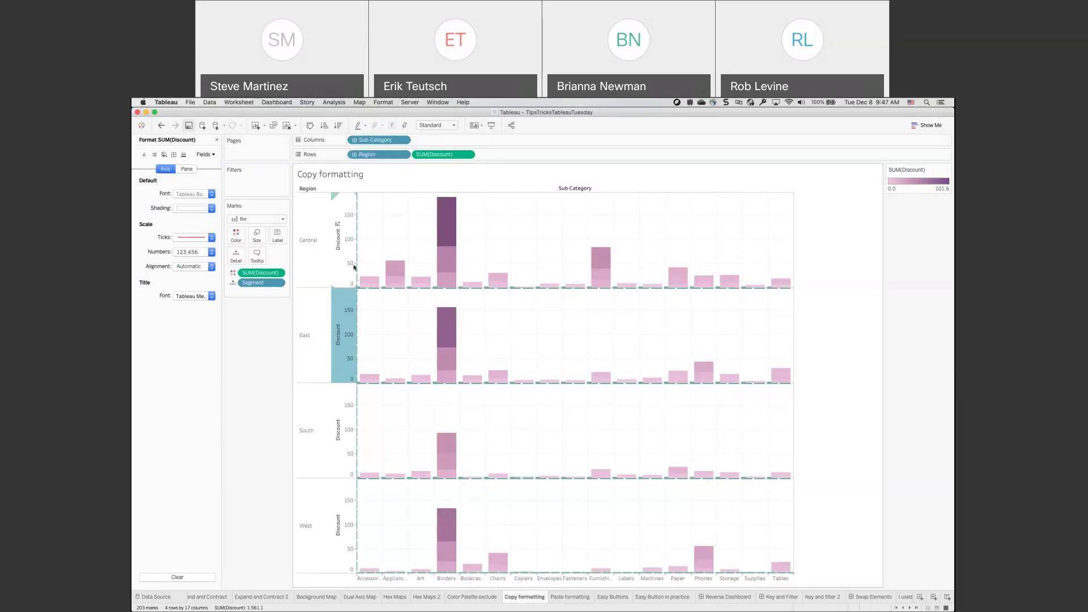
{"action": "left_click", "coordinate": [182, 155]}
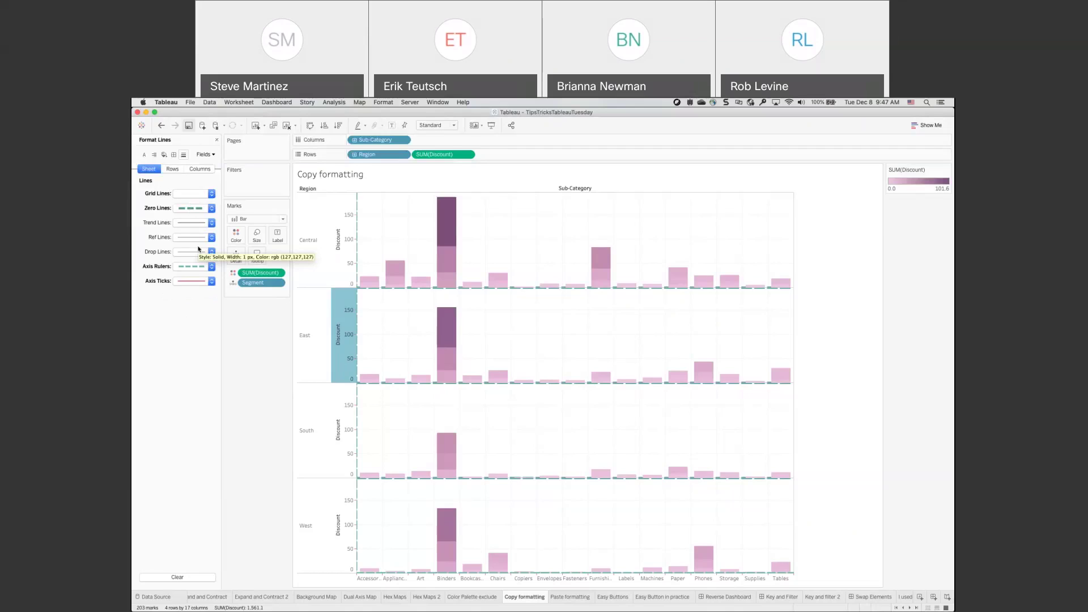
- Copy the formatting of the Copy formatting sheet and paste it onto the Paste formatting sheet
{"action": "right_click", "coordinate": [534, 599]}
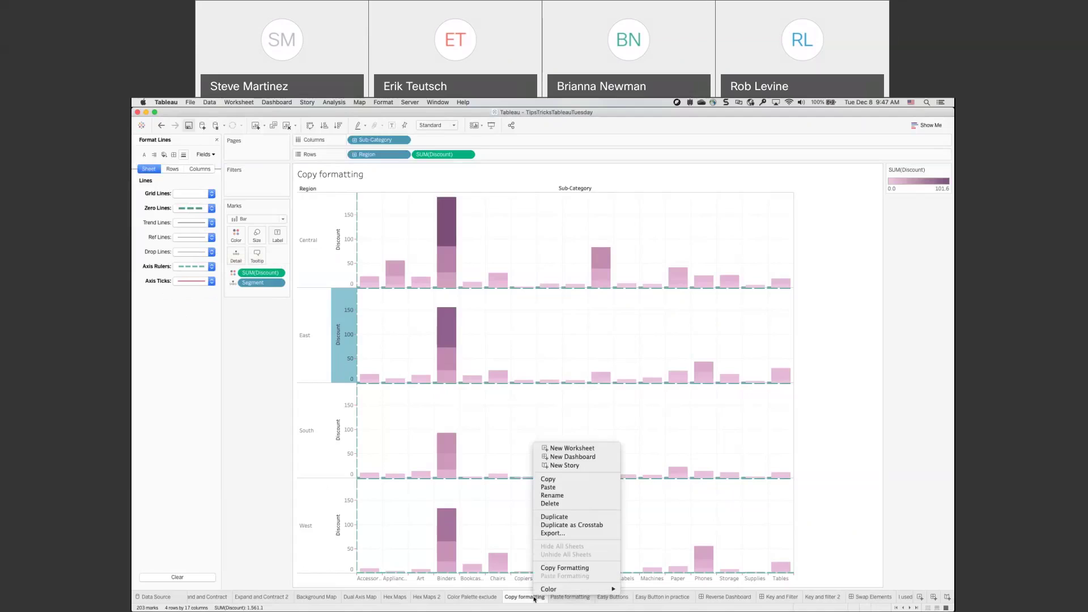
{"action": "left_click", "coordinate": [563, 568]}
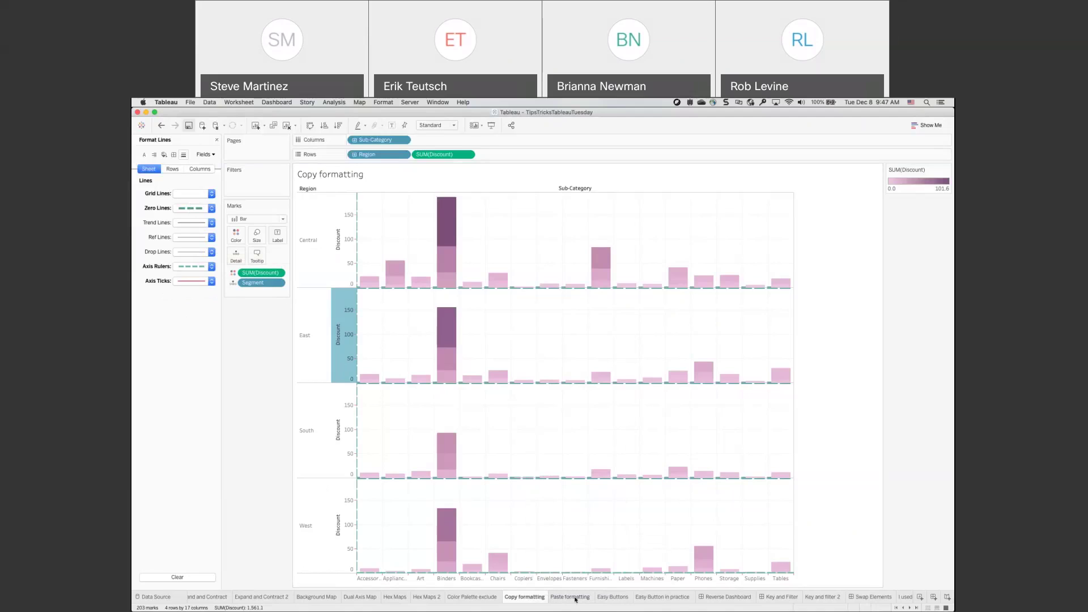
{"action": "left_click", "coordinate": [576, 598]}
{"action": "right_click", "coordinate": [576, 599]}
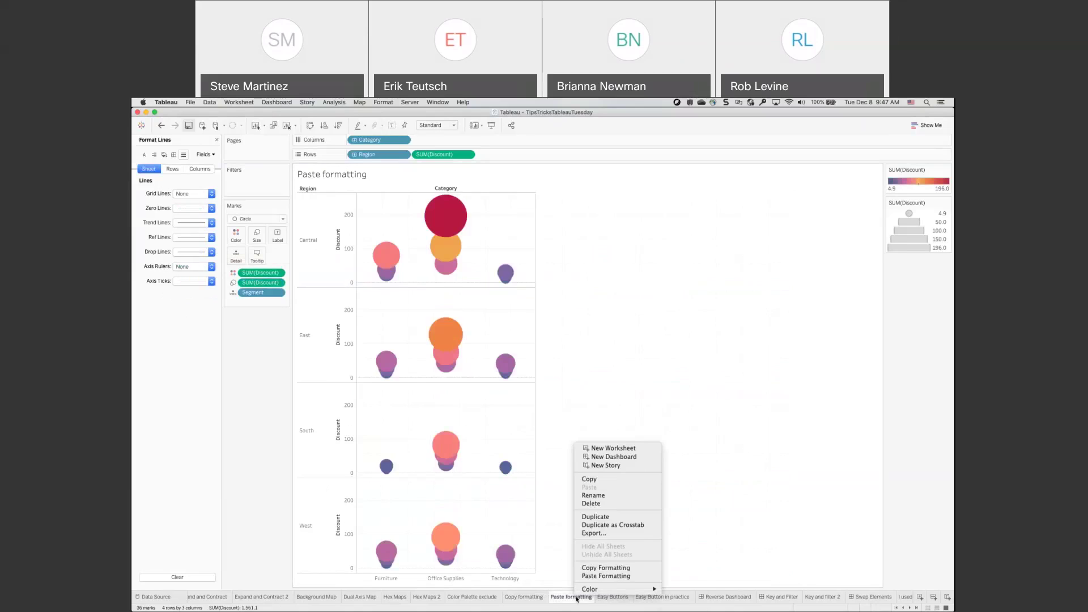
{"action": "left_click", "coordinate": [597, 576]}
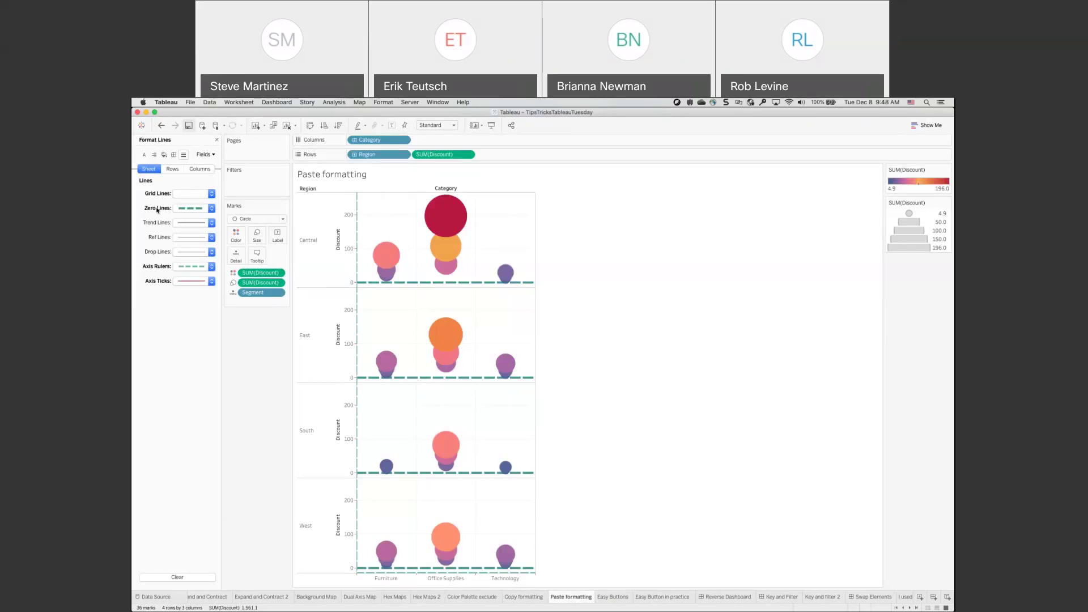
- Clear the pasted Zero Lines, Grid Lines, Axis Rulers and Axis Ticks formatting from the Paste formatting sheet
{"action": "right_click", "coordinate": [158, 210]}
{"action": "left_click", "coordinate": [169, 215]}
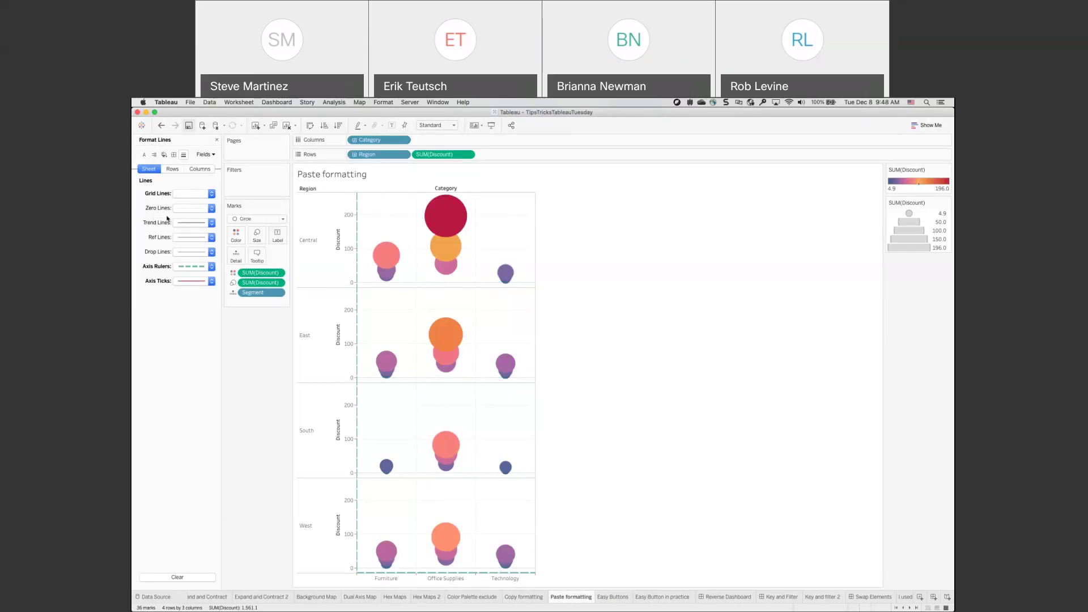
{"action": "right_click", "coordinate": [163, 195]}
{"action": "left_click", "coordinate": [170, 201]}
{"action": "right_click", "coordinate": [150, 267]}
{"action": "left_click", "coordinate": [165, 287]}
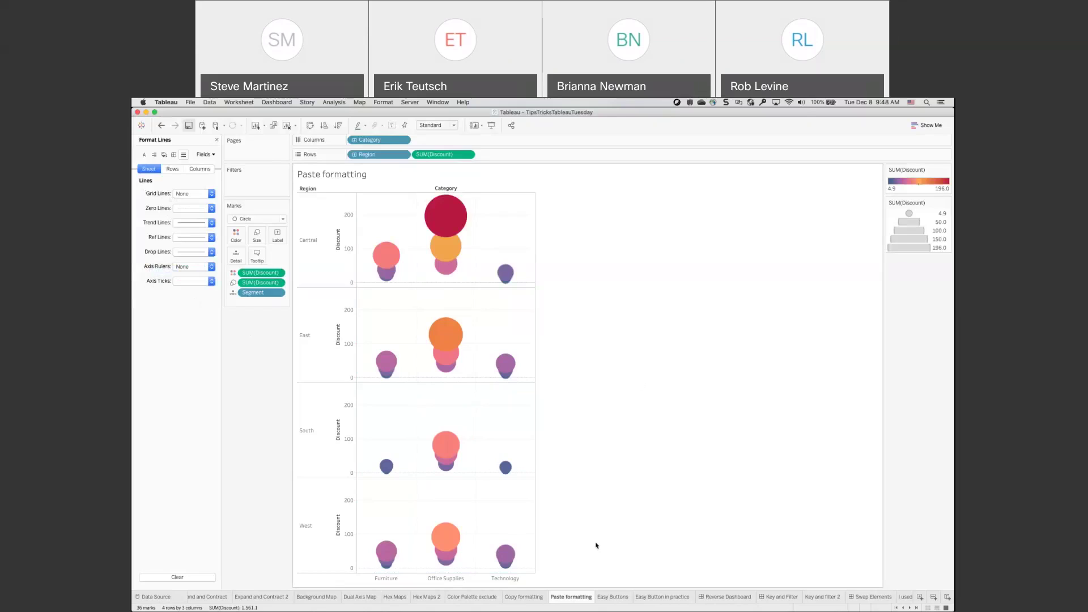
- On the Easy Buttons sheet, create a calculated field Button Button containing "Push me!" and place it as the sheet's text
{"action": "left_click", "coordinate": [610, 598]}
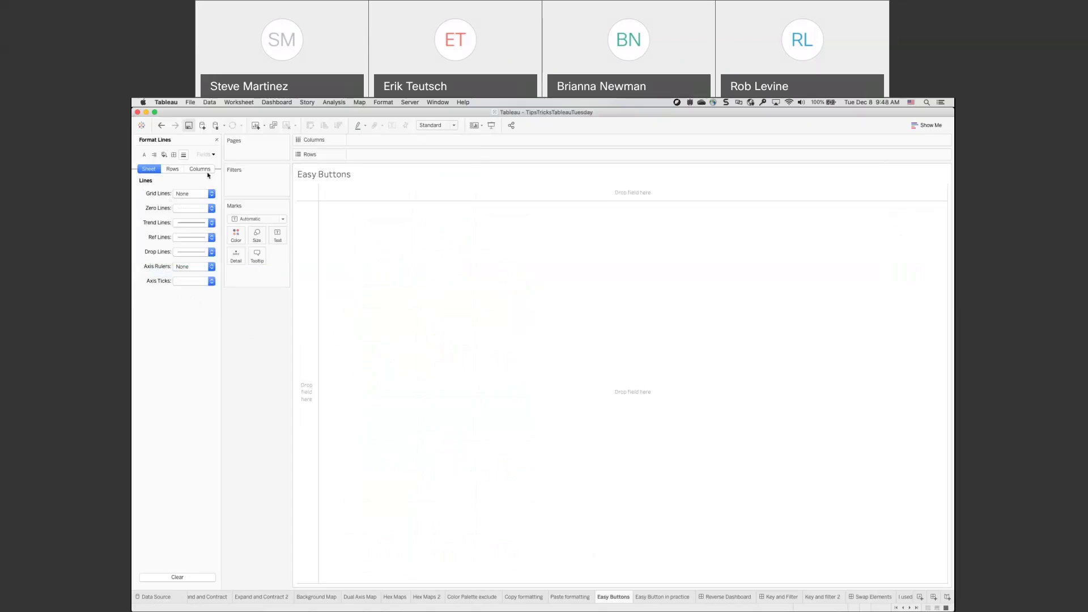
{"action": "left_click", "coordinate": [216, 139]}
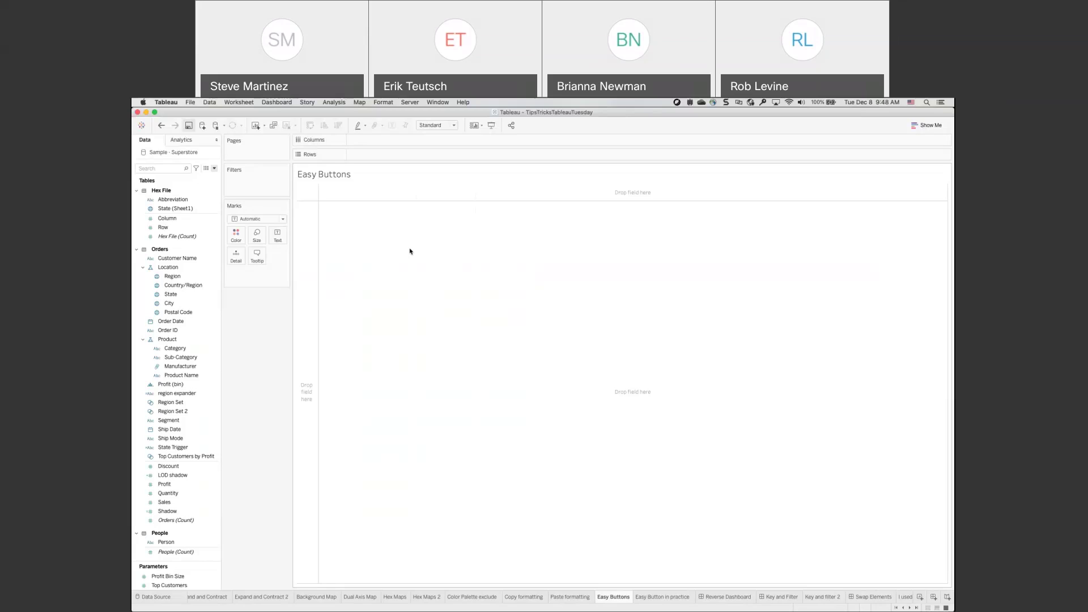
{"action": "left_click", "coordinate": [214, 169]}
{"action": "left_click", "coordinate": [211, 178]}
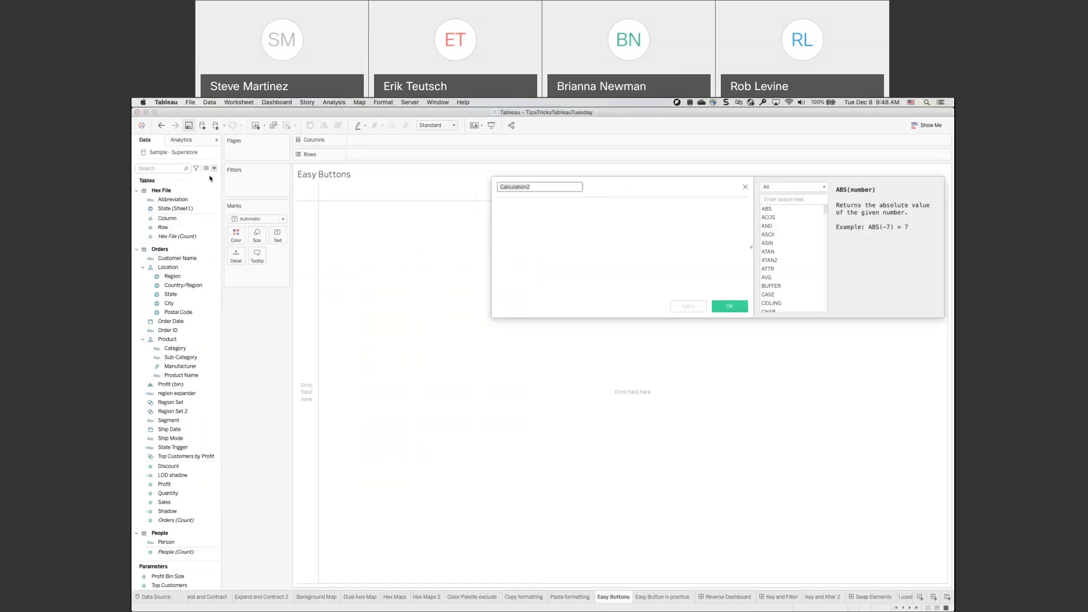
{"action": "type", "text": "Button Button"}
{"action": "key", "text": "Tab"}
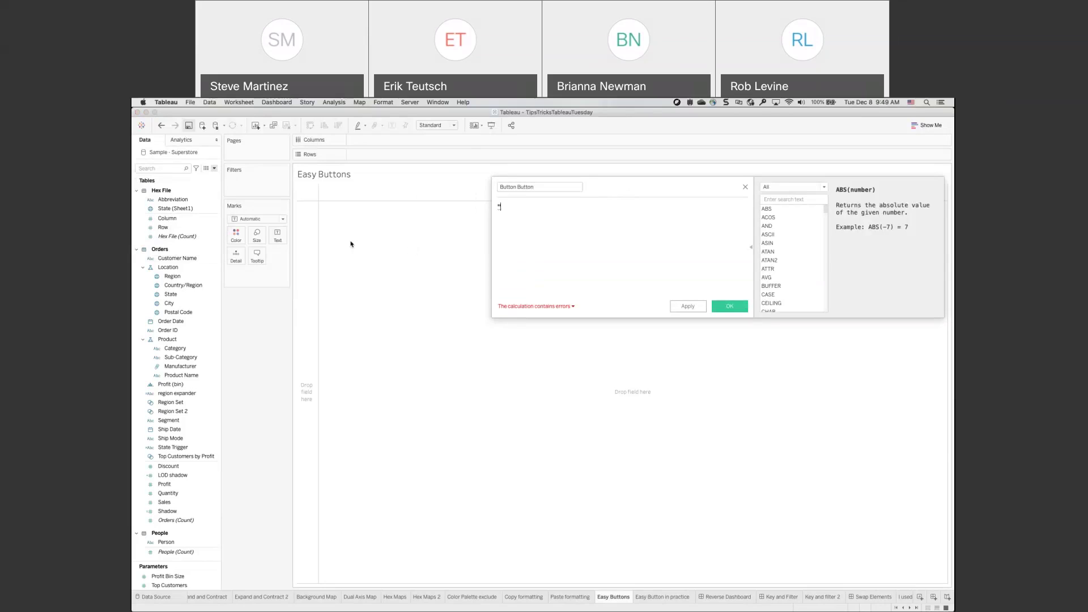
{"action": "type", "text": "\"Push me!\""}
{"action": "left_click", "coordinate": [731, 306]}
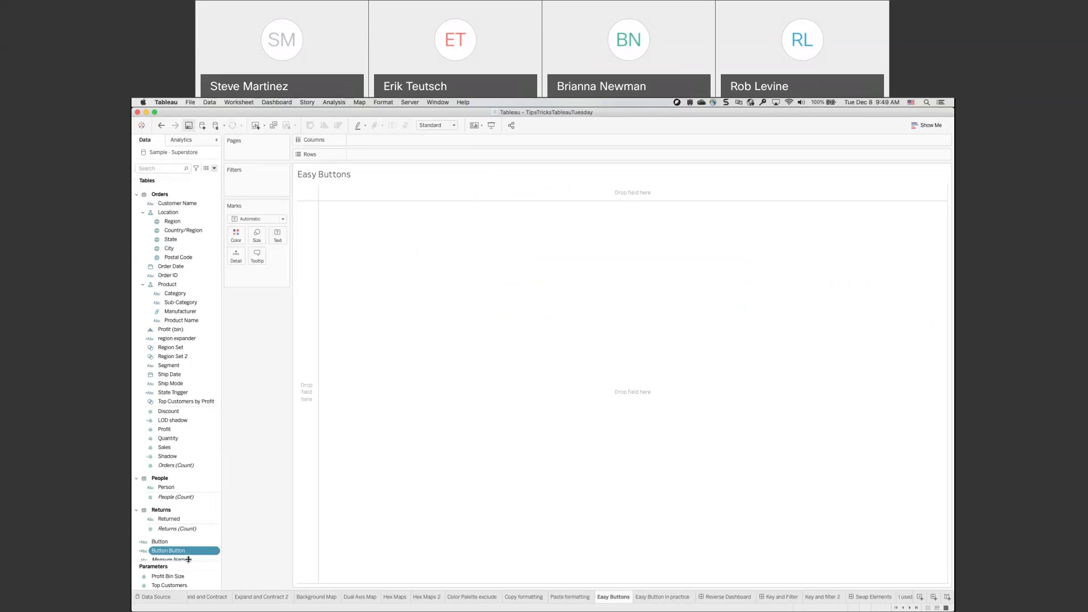
{"action": "left_click_drag", "start_coordinate": [188, 554], "coordinate": [277, 236]}
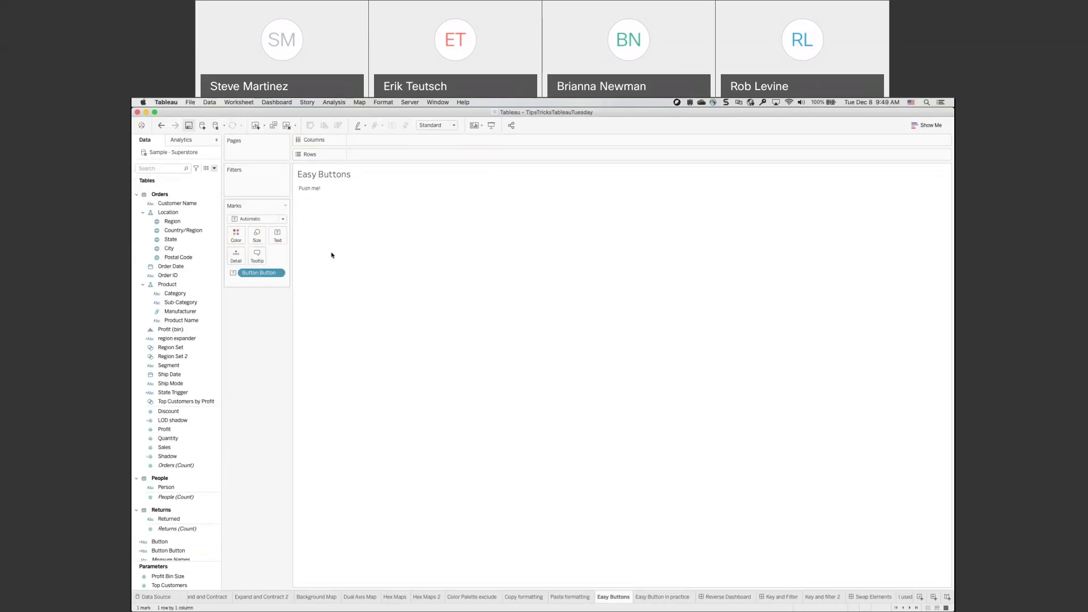
- Set the Button Button text to font size 20 and fit the sheet to Entire View
{"action": "left_click", "coordinate": [278, 239]}
{"action": "left_click", "coordinate": [354, 255]}
{"action": "left_click_drag", "start_coordinate": [686, 309], "coordinate": [602, 293]}
{"action": "type", "text": "20"}
{"action": "key", "text": "Return"}
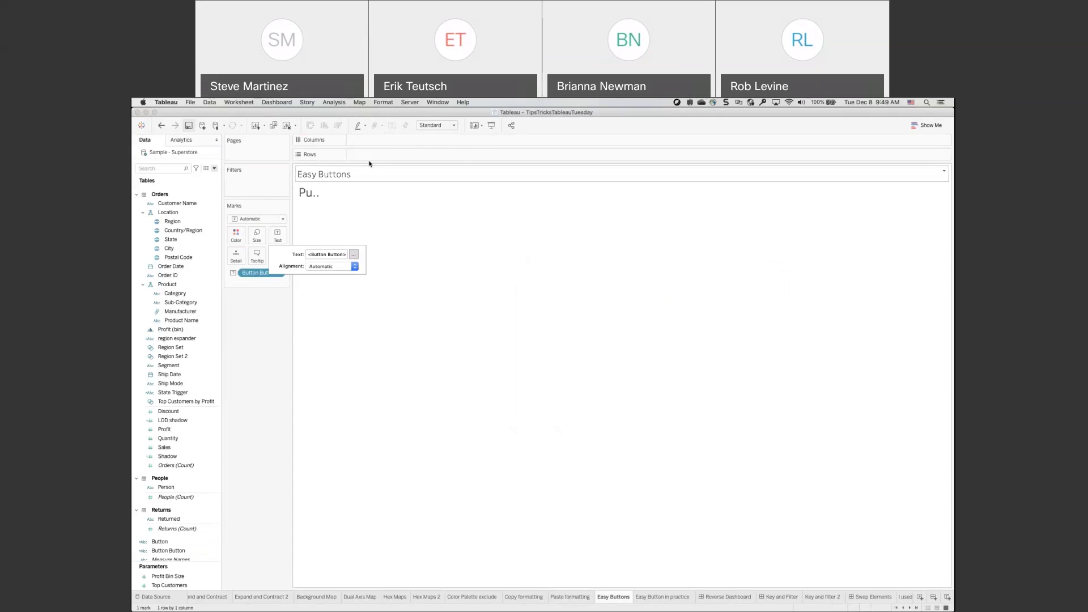
{"action": "left_click", "coordinate": [436, 125]}
{"action": "left_click", "coordinate": [441, 153]}
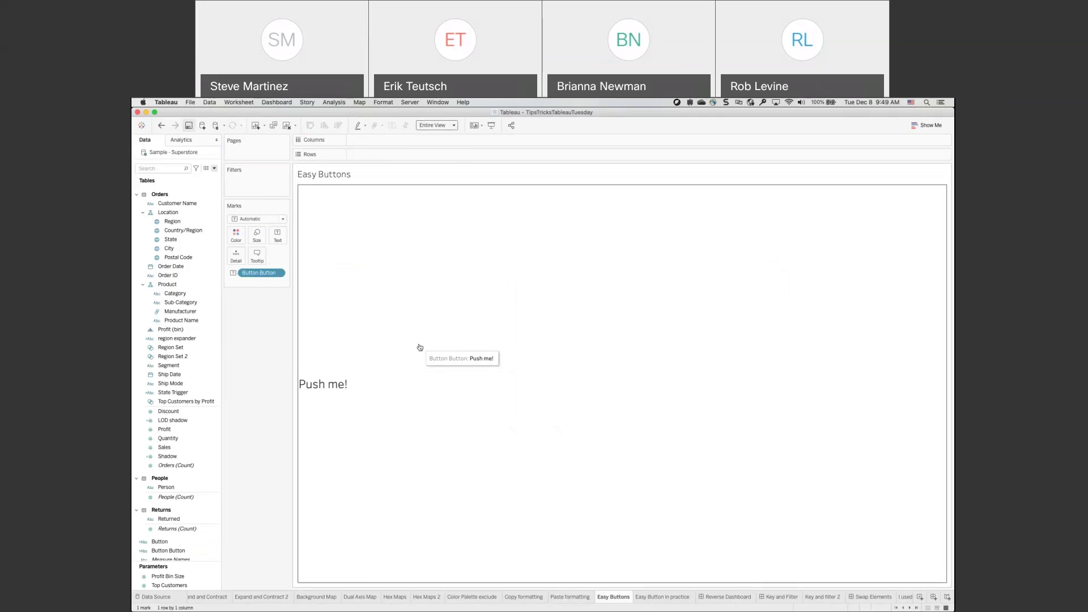
- On the Reverse Dashboard, filter Sub-Category to Binders only, deselecting Accessories
{"action": "left_click", "coordinate": [717, 596]}
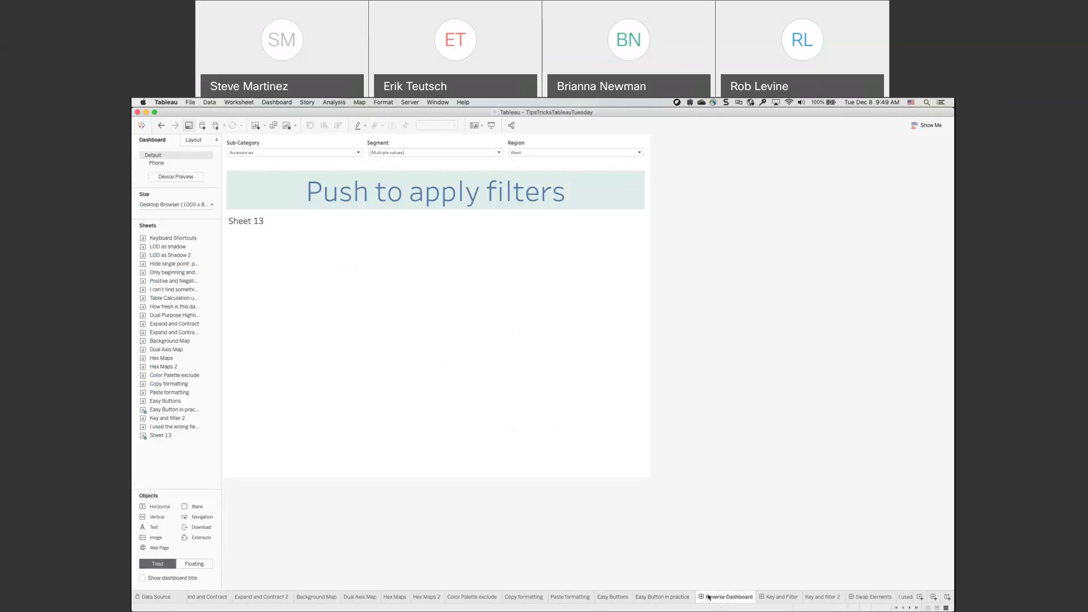
{"action": "mouse_move", "coordinate": [709, 594]}
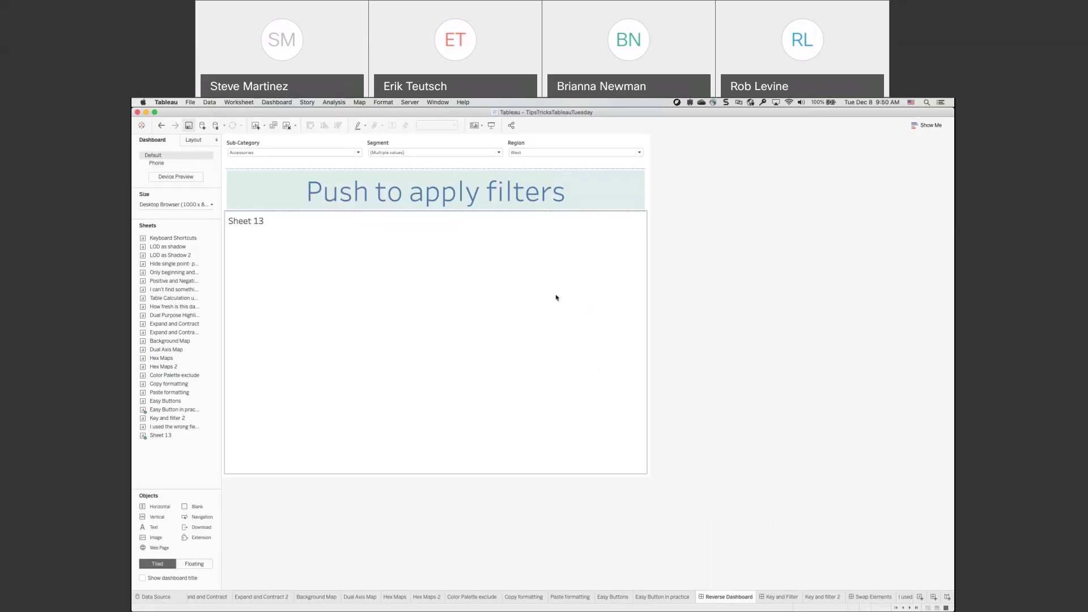
{"action": "left_click", "coordinate": [254, 154]}
{"action": "left_click", "coordinate": [255, 154]}
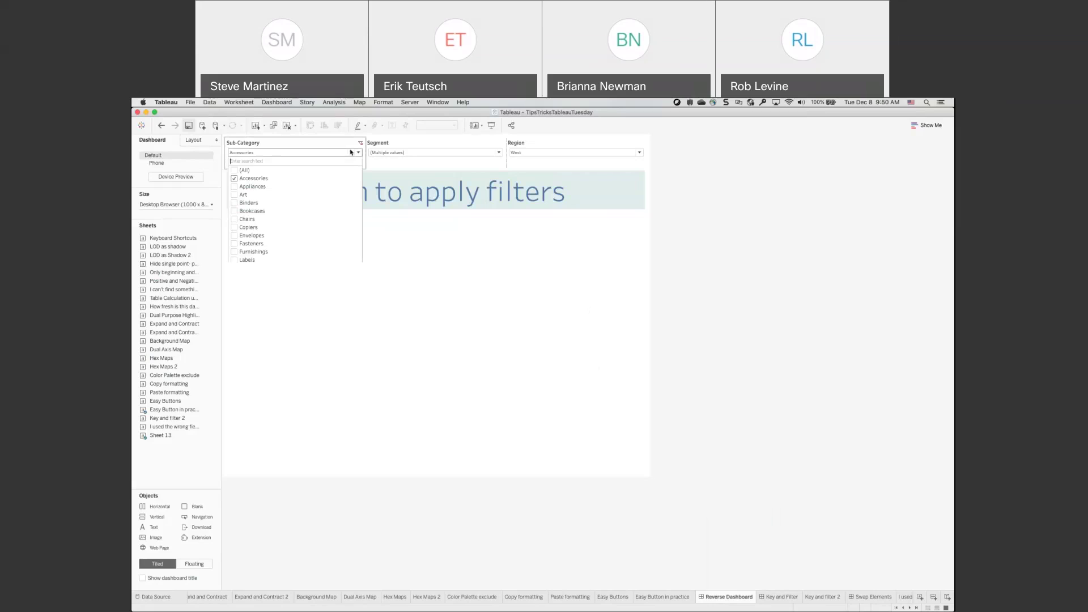
{"action": "left_click", "coordinate": [236, 178]}
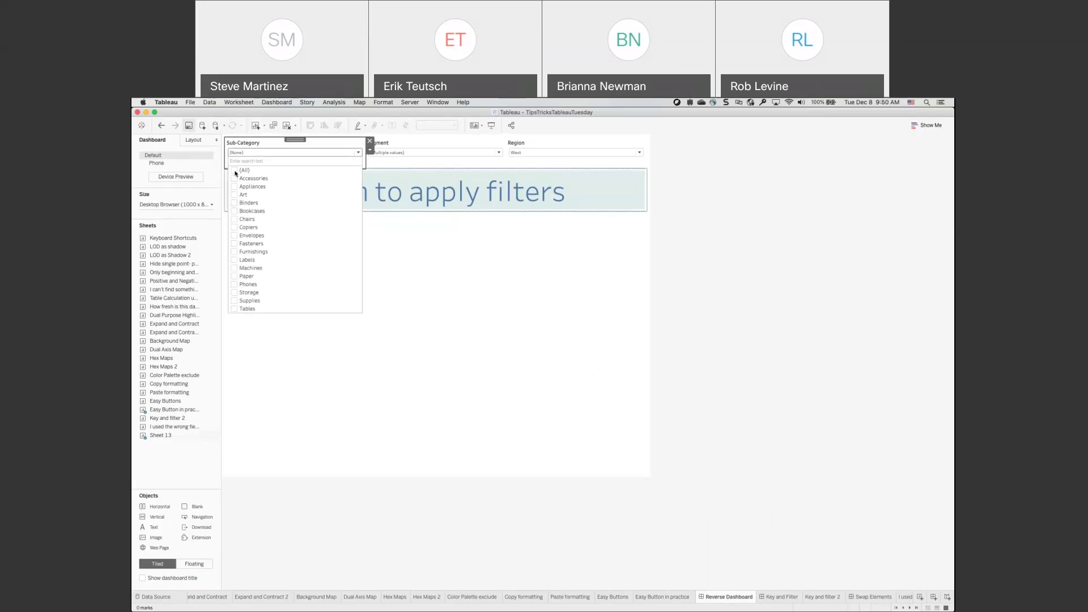
{"action": "left_click", "coordinate": [234, 202]}
- Limit the Segment filter to Corporate, keep Region at West, and apply the filters to show the results in Sheet 13
{"action": "left_click", "coordinate": [404, 153]}
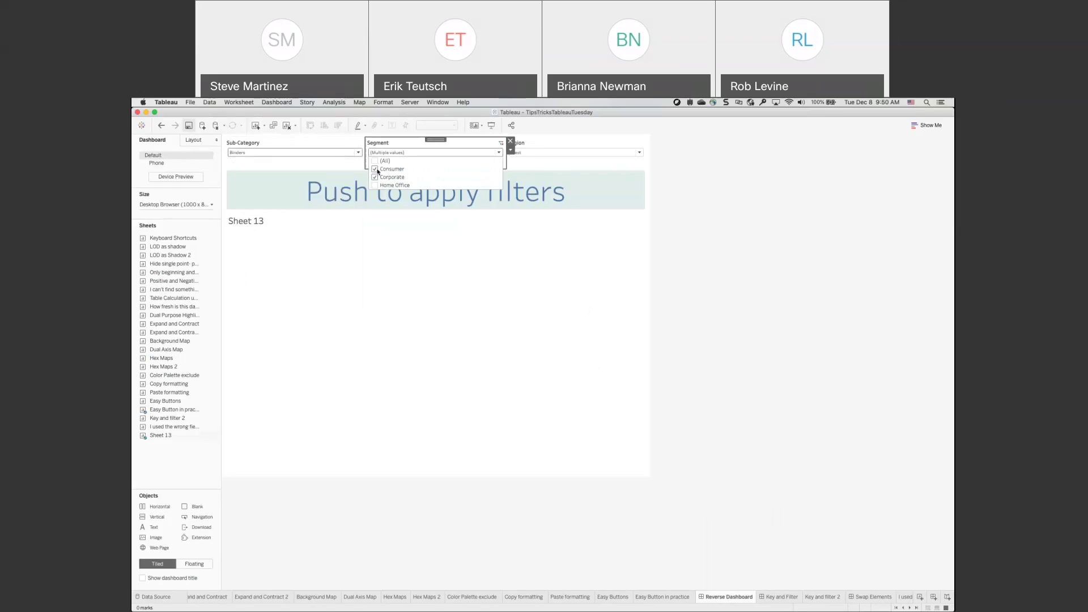
{"action": "left_click", "coordinate": [375, 169]}
{"action": "left_click", "coordinate": [526, 153]}
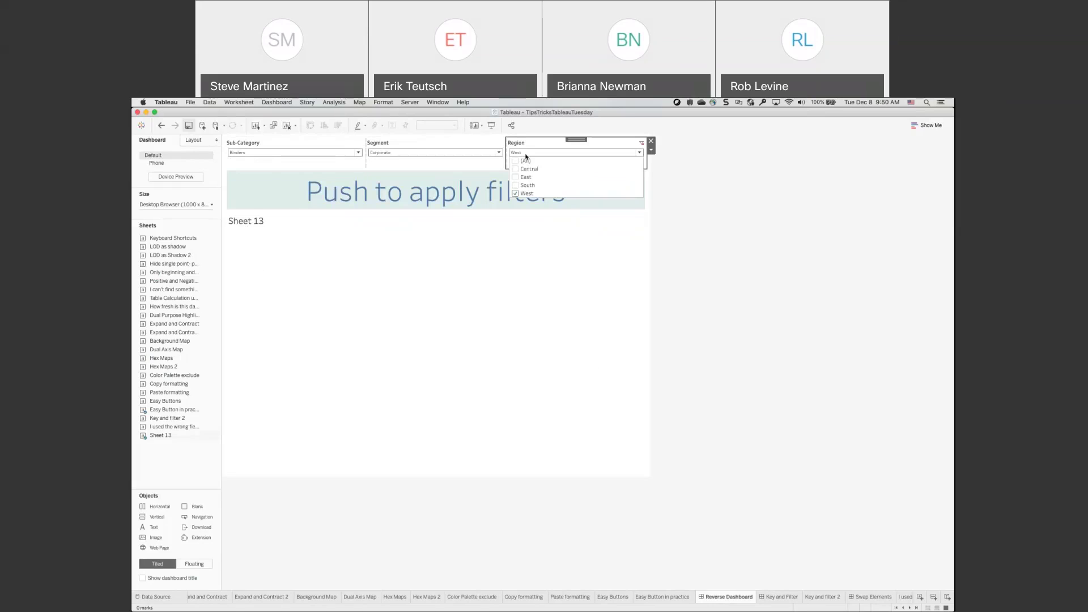
{"action": "left_click", "coordinate": [526, 154]}
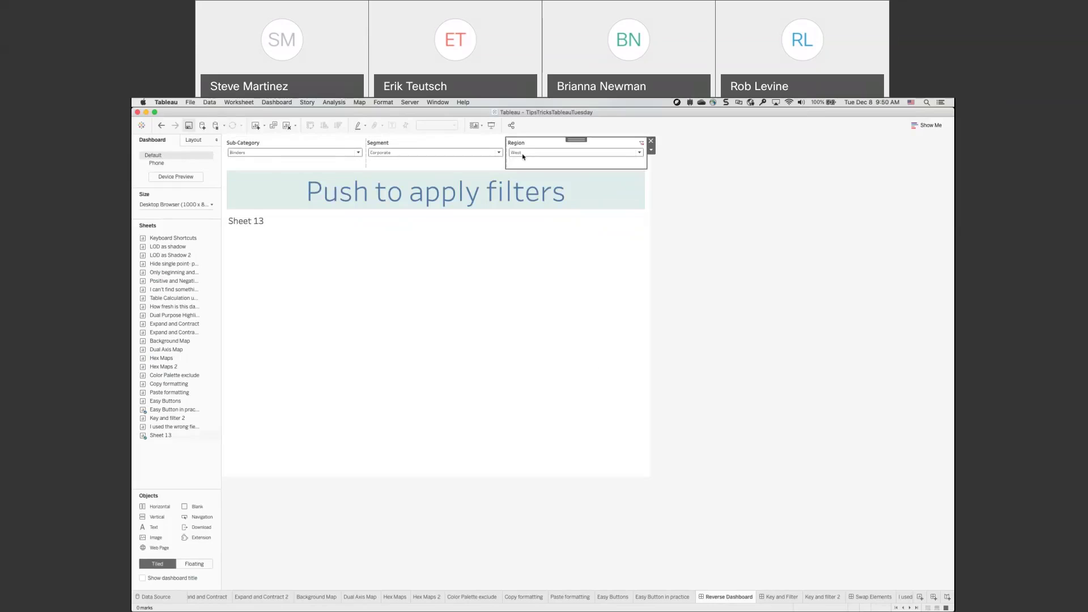
{"action": "left_click", "coordinate": [378, 201]}
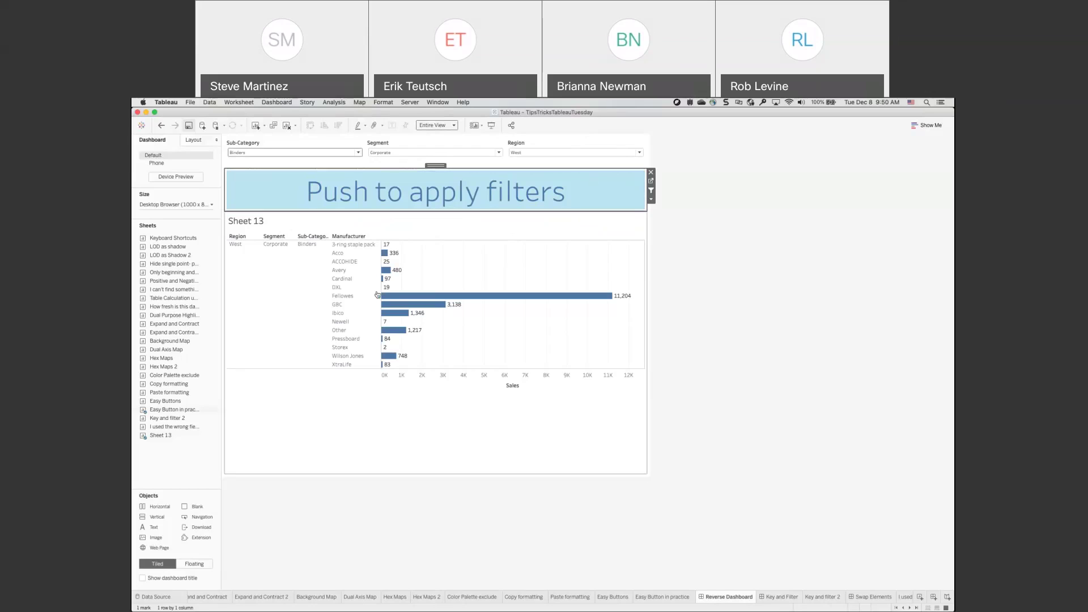
- Remove the existing Push to apply filters button from the dashboard and place the Easy Button in practice sheet above Sheet 13 again
{"action": "mouse_move", "coordinate": [385, 361]}
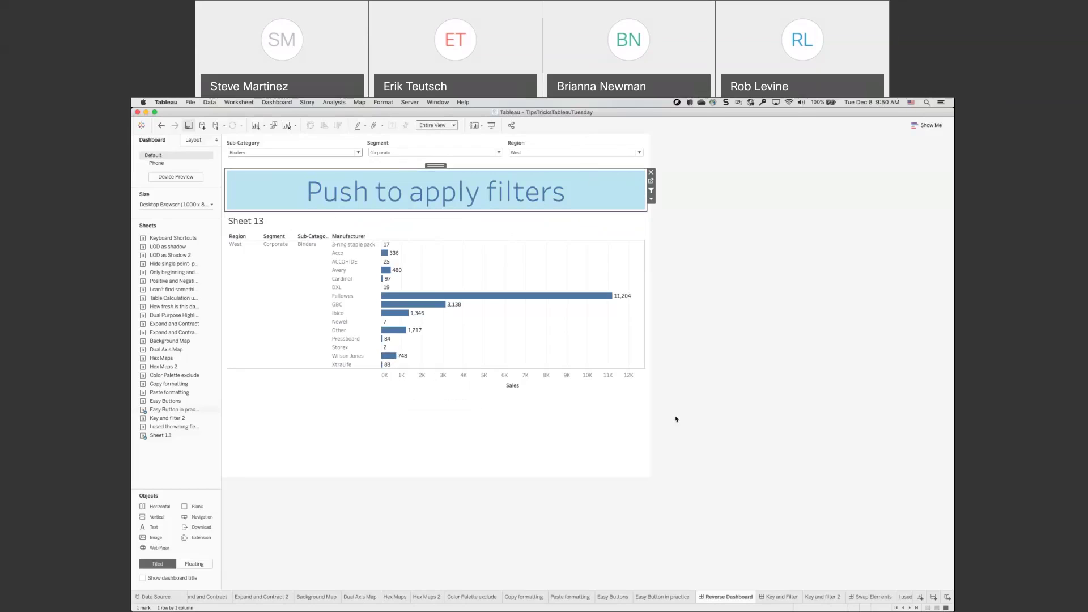
{"action": "left_click", "coordinate": [651, 172]}
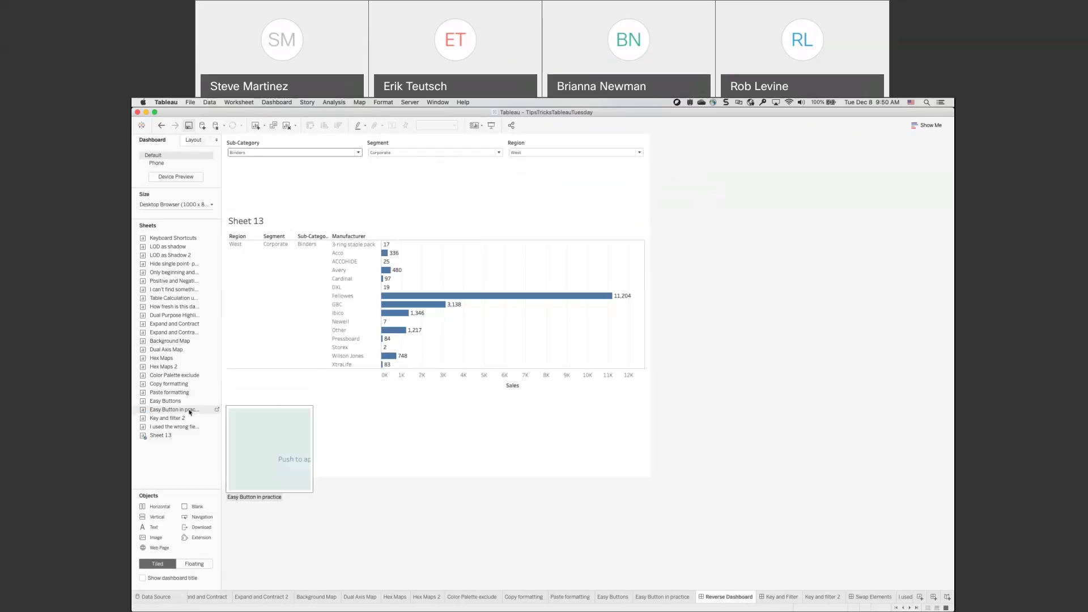
{"action": "left_click_drag", "start_coordinate": [187, 412], "coordinate": [398, 208]}
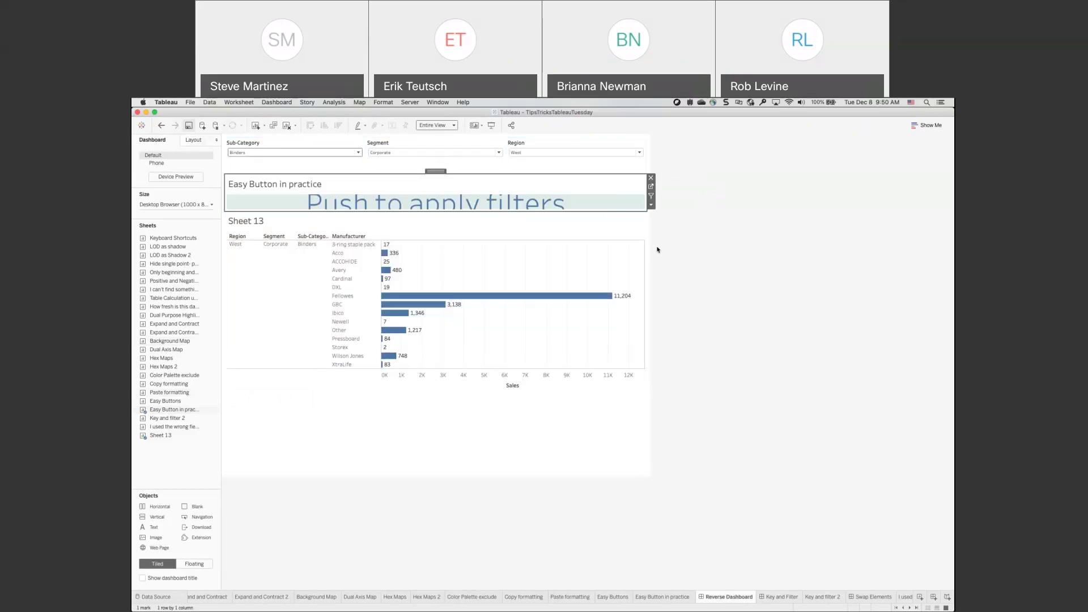
- Hide the title of the Easy Button in practice sheet and use that sheet as a filter on the dashboard
{"action": "left_click", "coordinate": [657, 250]}
{"action": "left_click", "coordinate": [628, 180]}
{"action": "left_click", "coordinate": [651, 204]}
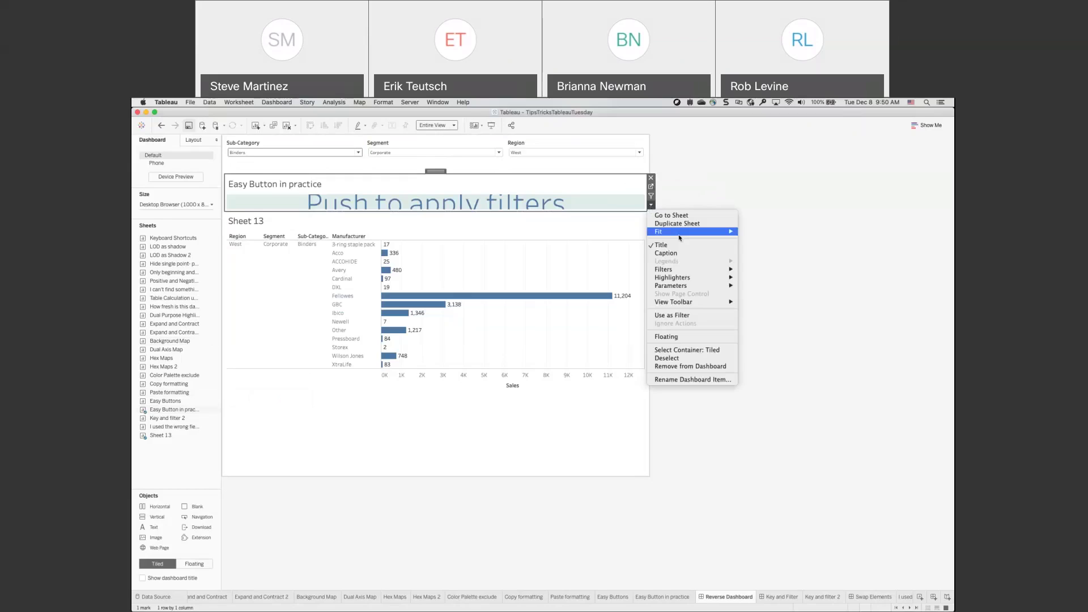
{"action": "left_click", "coordinate": [678, 244]}
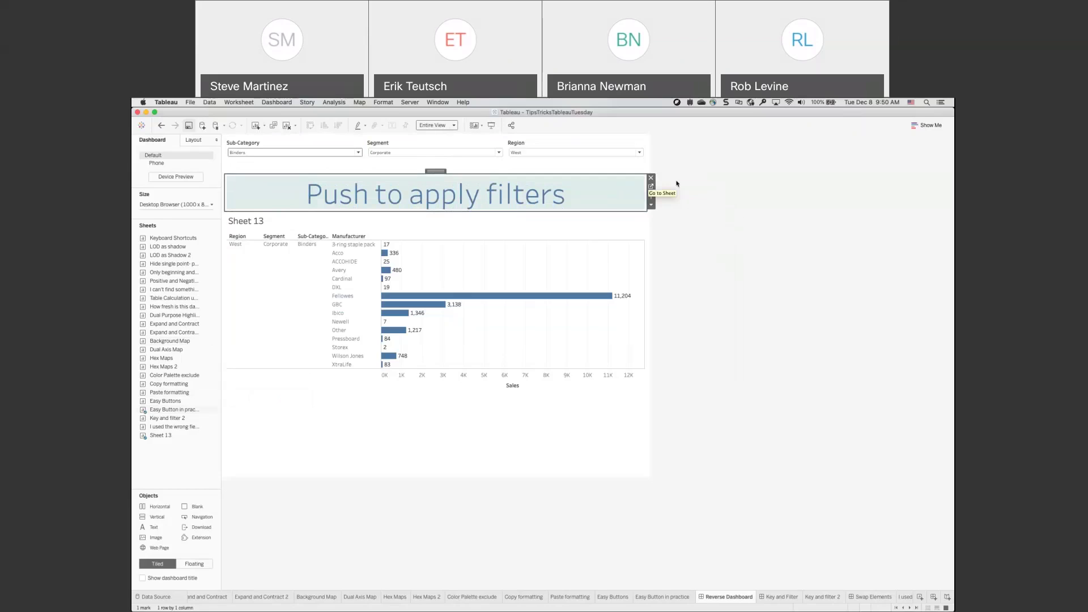
{"action": "left_click", "coordinate": [651, 197]}
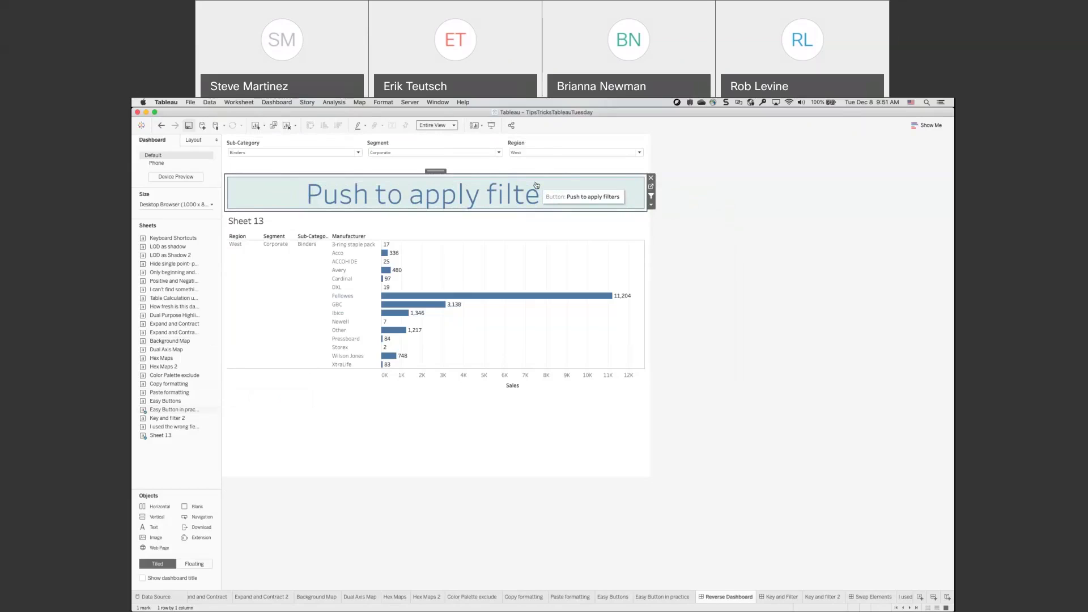
- Edit the Filter 2 (generated) dashboard action to target only Sheet 13 and exclude all values when the selection is cleared
{"action": "left_click", "coordinate": [278, 102]}
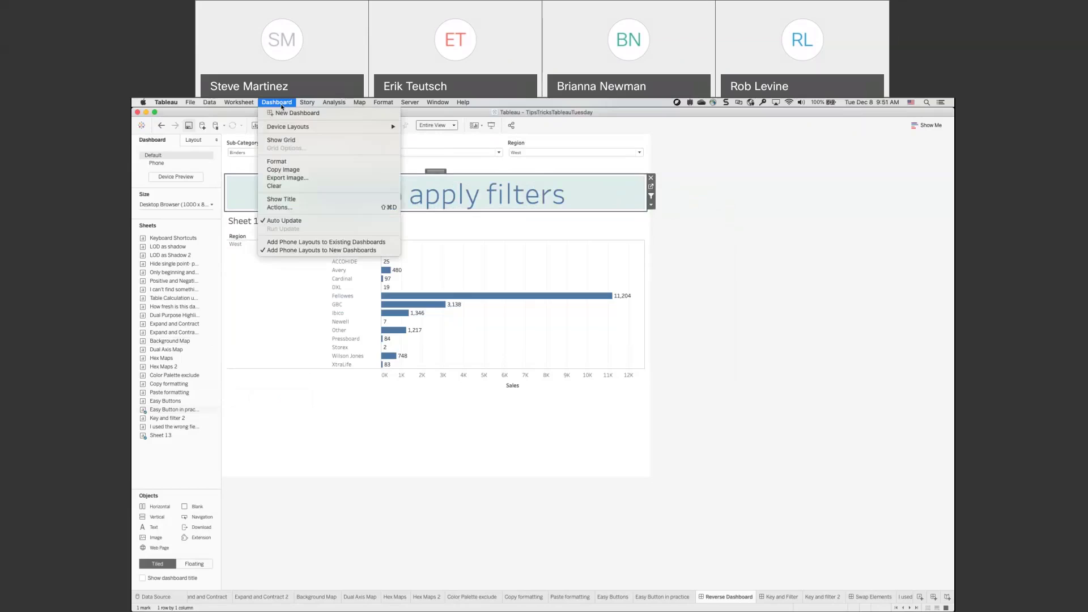
{"action": "left_click", "coordinate": [297, 208]}
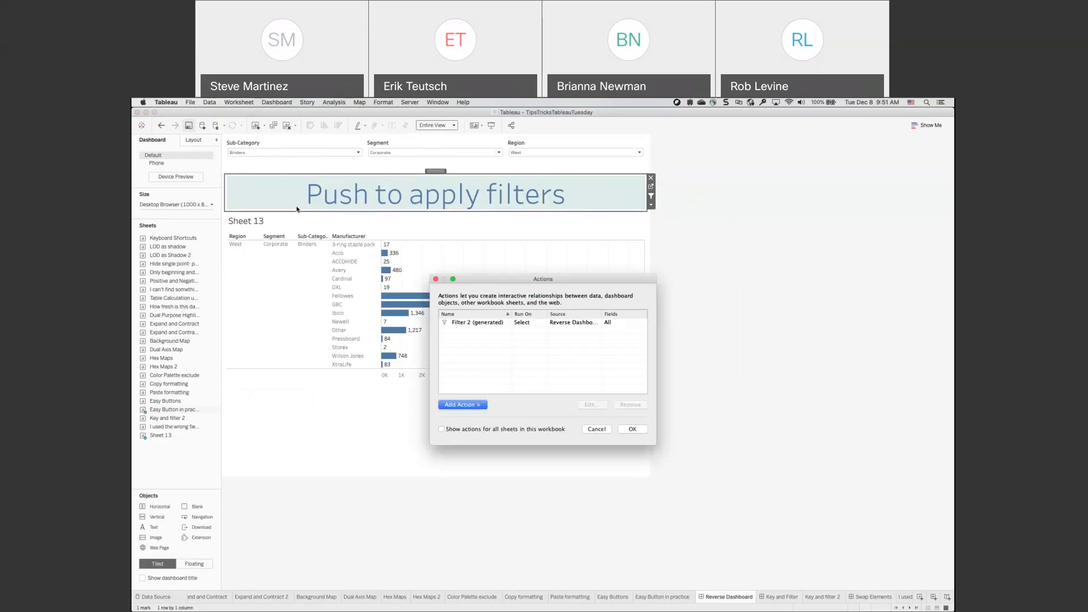
{"action": "left_click", "coordinate": [567, 324]}
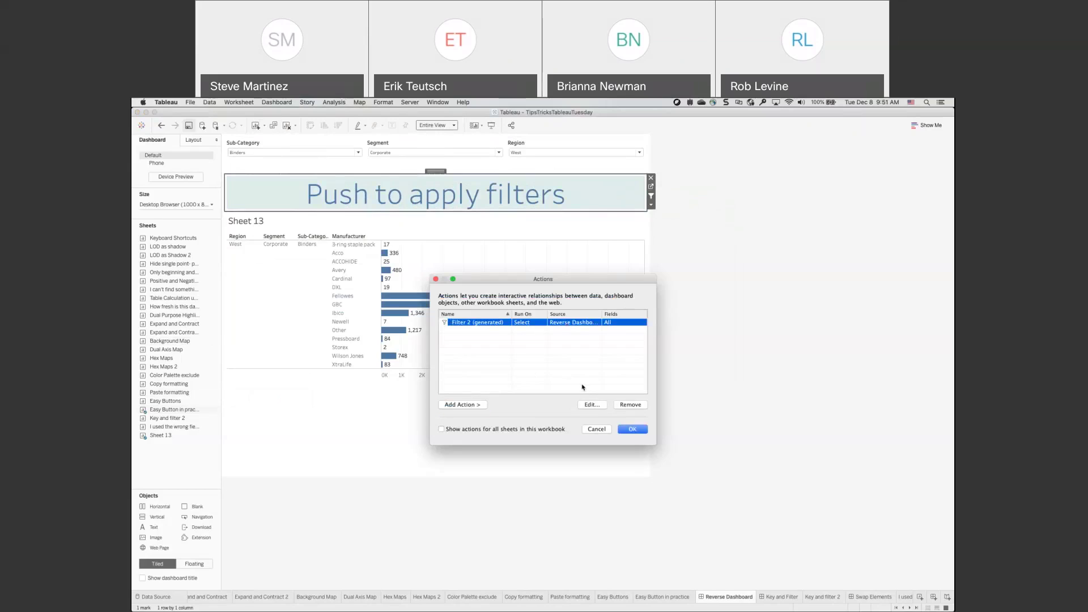
{"action": "left_click", "coordinate": [592, 404]}
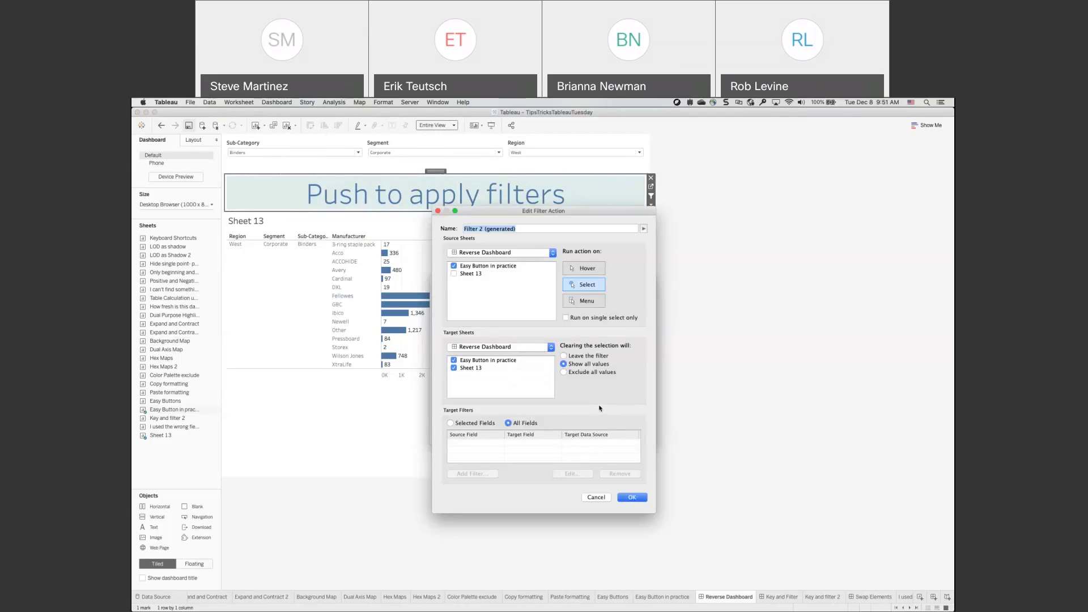
{"action": "left_click", "coordinate": [564, 372]}
{"action": "left_click", "coordinate": [458, 361]}
{"action": "left_click", "coordinate": [632, 498]}
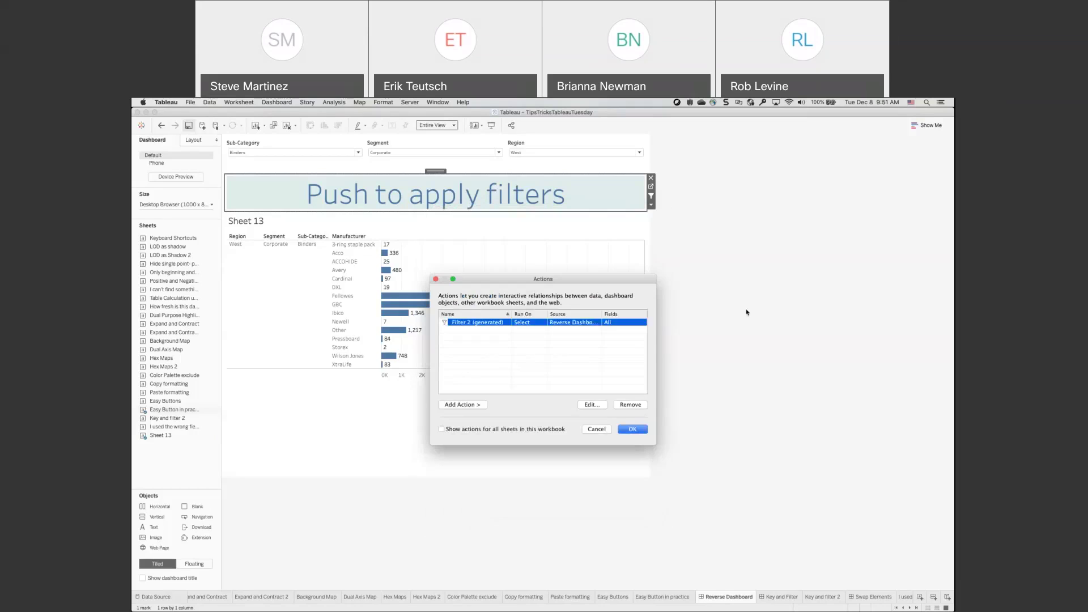
{"action": "left_click", "coordinate": [632, 429]}
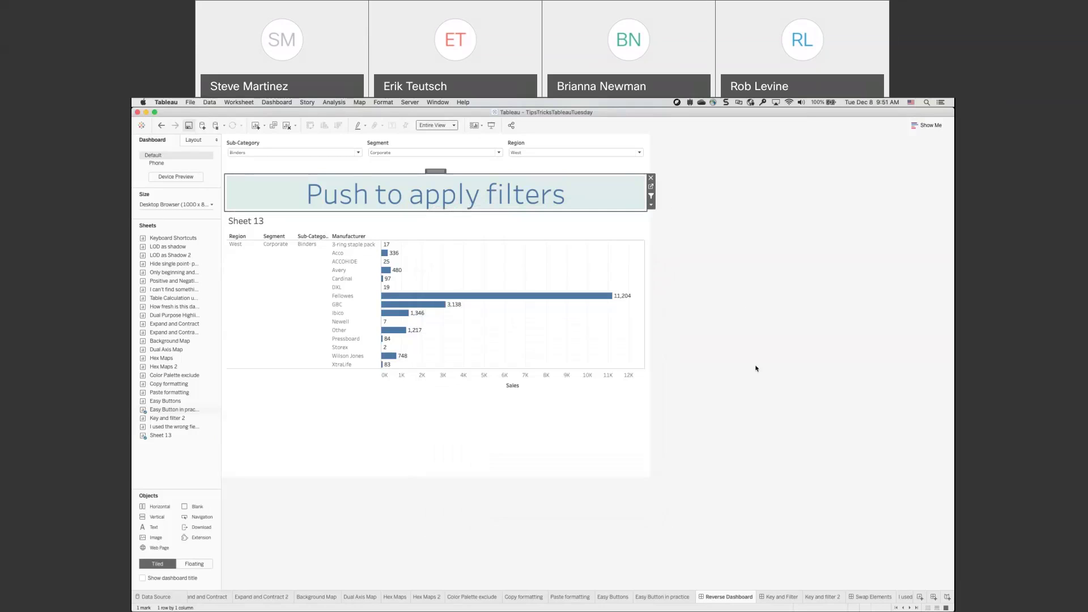
- Clear the Push to apply filters selection and add Central to the Region filter
{"action": "left_click", "coordinate": [755, 368]}
{"action": "left_click", "coordinate": [535, 200]}
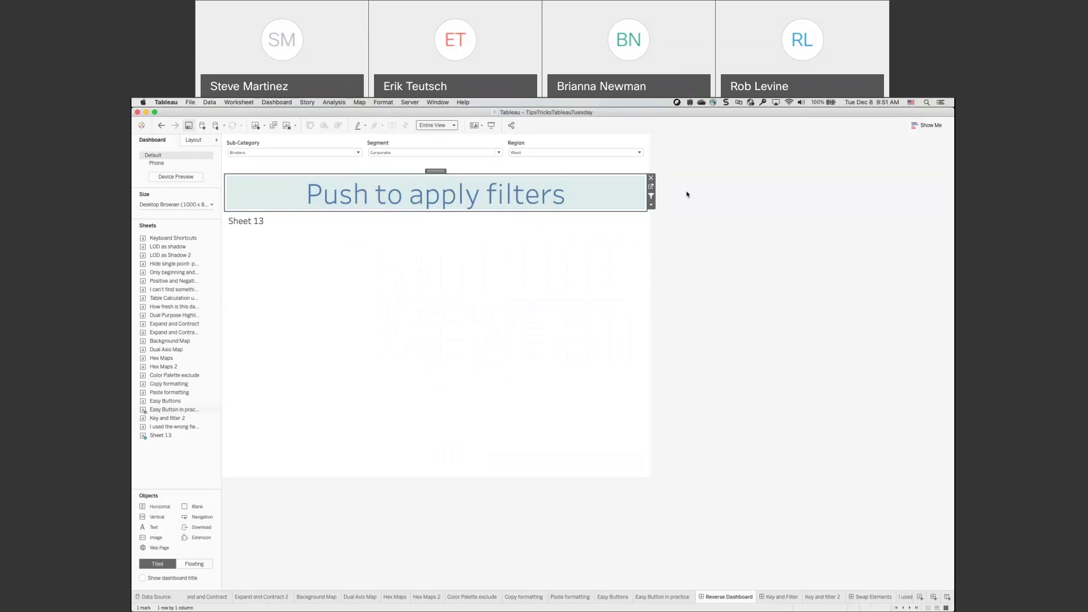
{"action": "left_click", "coordinate": [601, 153]}
{"action": "left_click", "coordinate": [515, 168]}
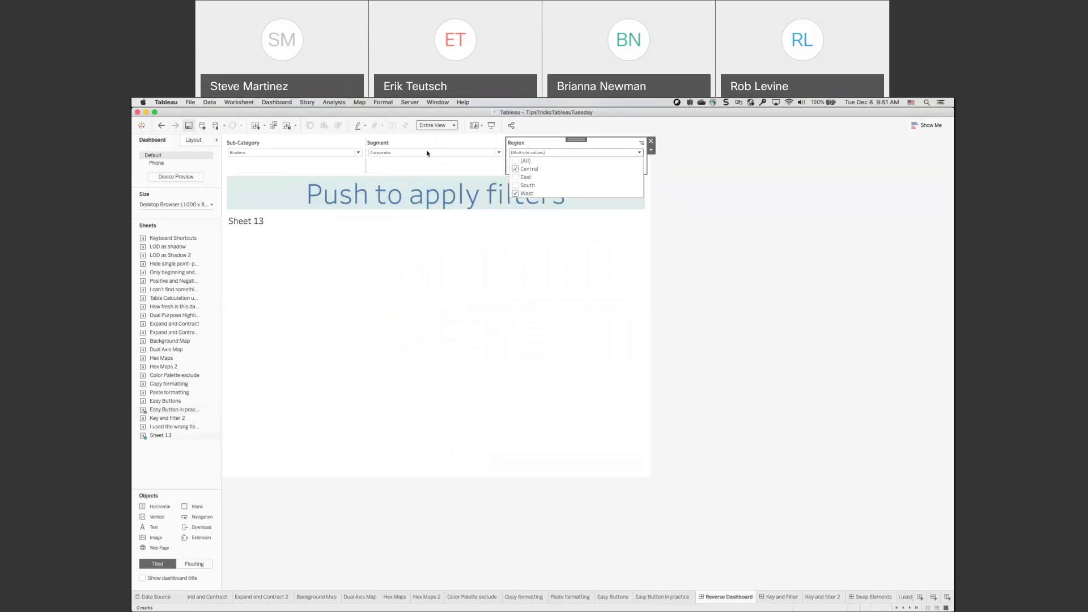
- Add Consumer to the Segment filter and apply the filters to show the results in Sheet 13
{"action": "left_click", "coordinate": [396, 157]}
{"action": "left_click", "coordinate": [396, 155]}
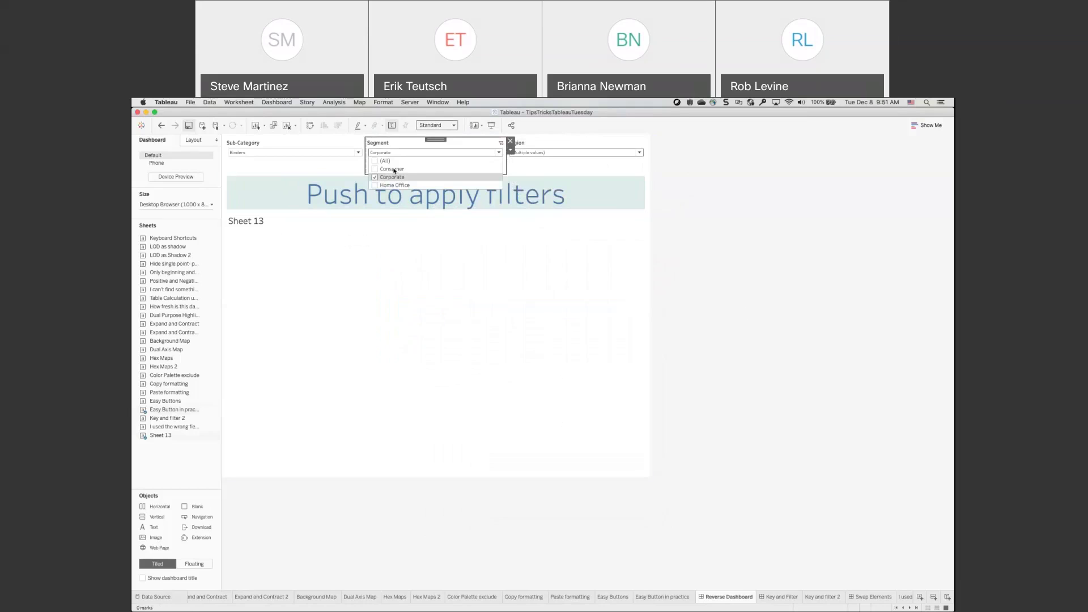
{"action": "left_click", "coordinate": [393, 169]}
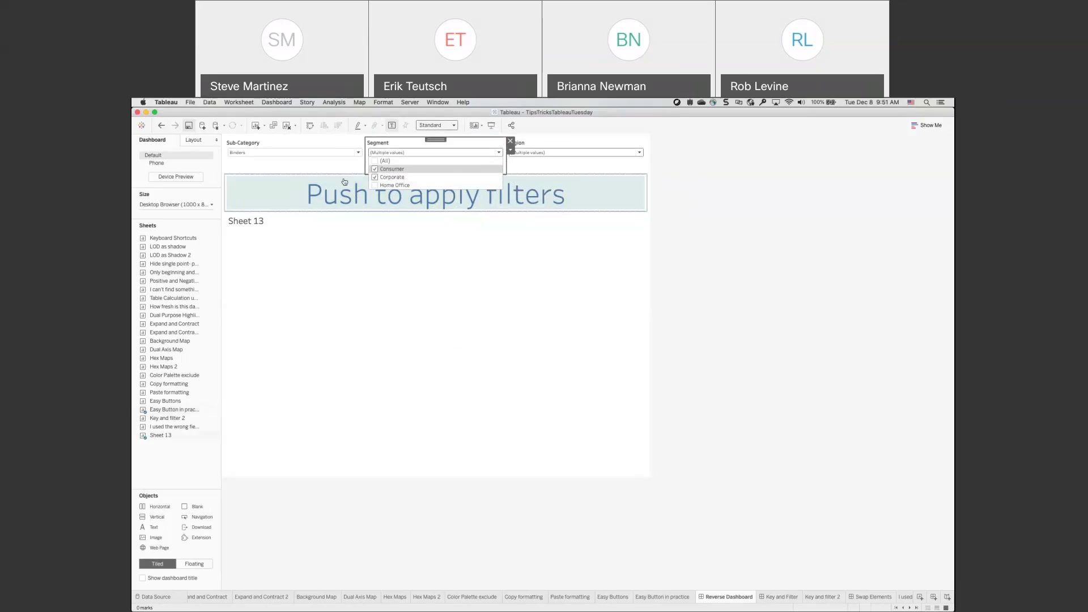
{"action": "left_click", "coordinate": [344, 182]}
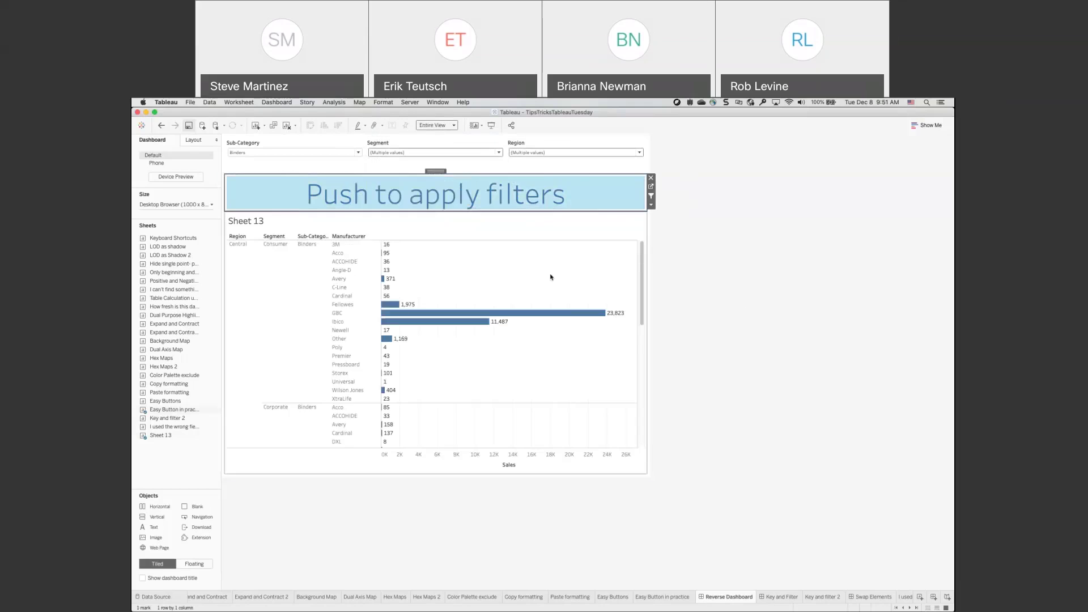
{"action": "scroll", "coordinate": [550, 277], "scroll_direction": "down", "scroll_amount": 15}
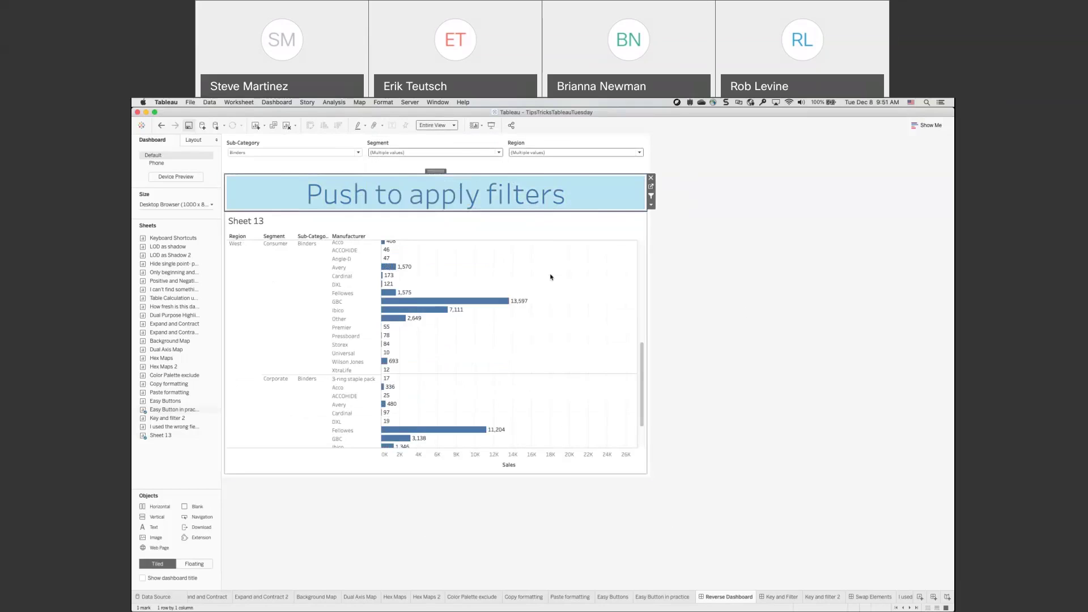
- Review the source sheet, target sheet and clearing behavior of the Filter 2 (generated) action
{"action": "left_click", "coordinate": [271, 104]}
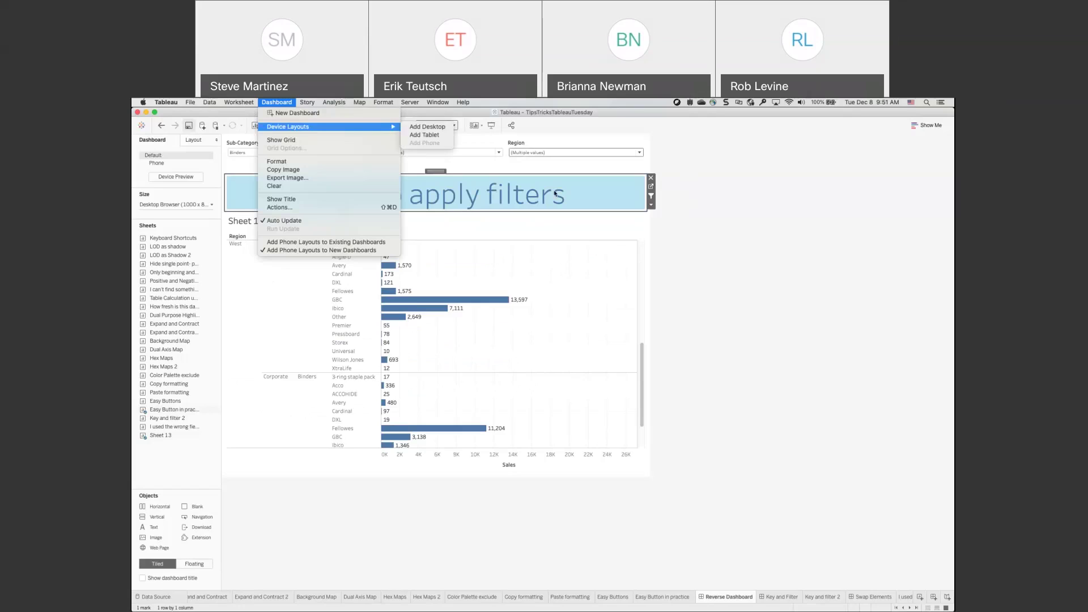
{"action": "left_click", "coordinate": [284, 209]}
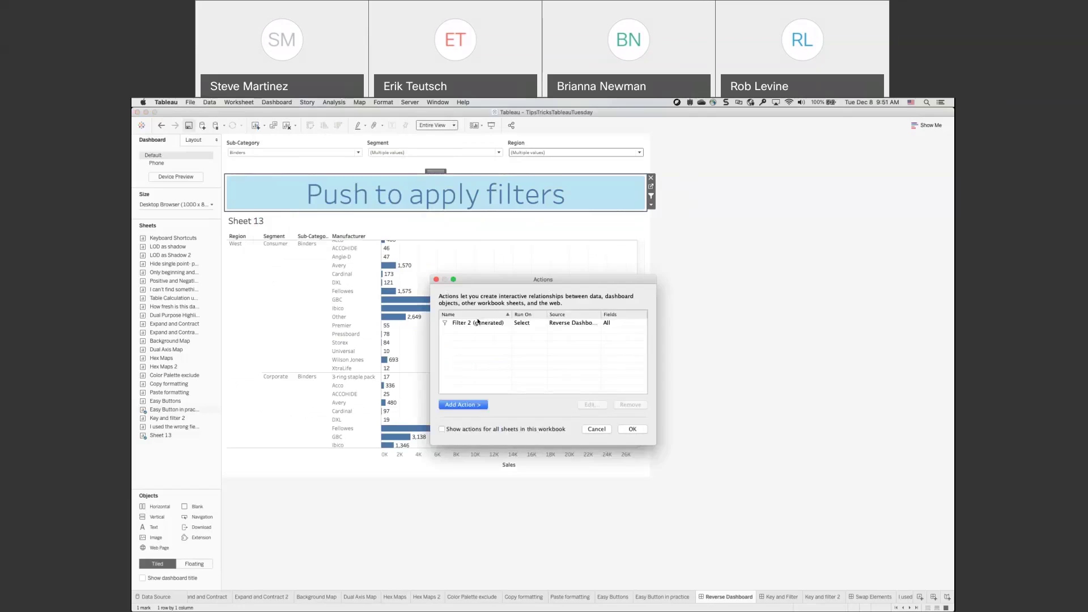
{"action": "double_click", "coordinate": [477, 323]}
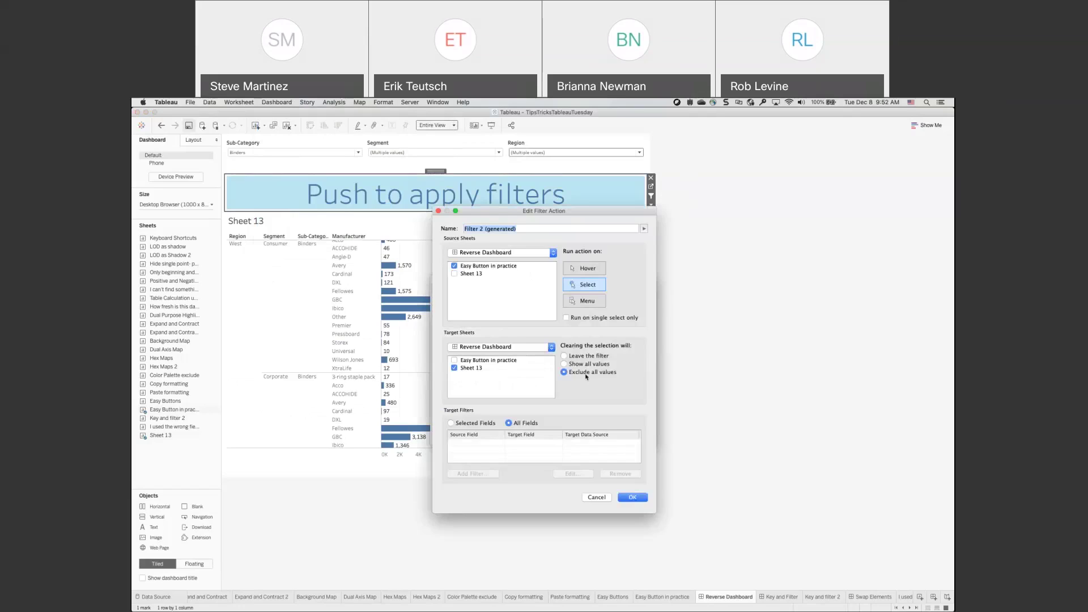
{"action": "key", "text": "Return"}
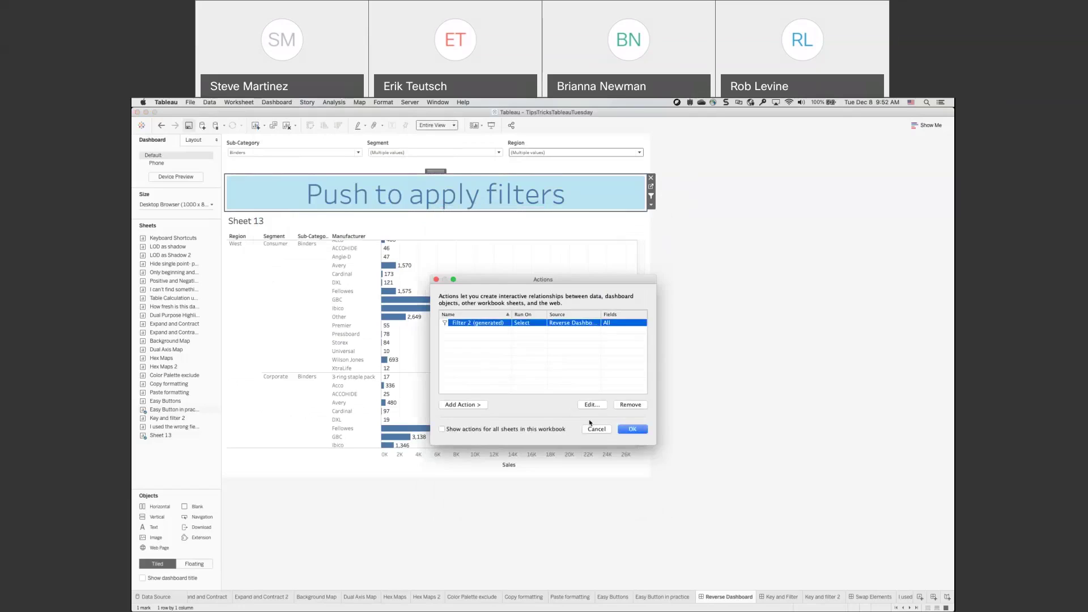
{"action": "key", "text": "Return"}
{"action": "left_click", "coordinate": [711, 287]}
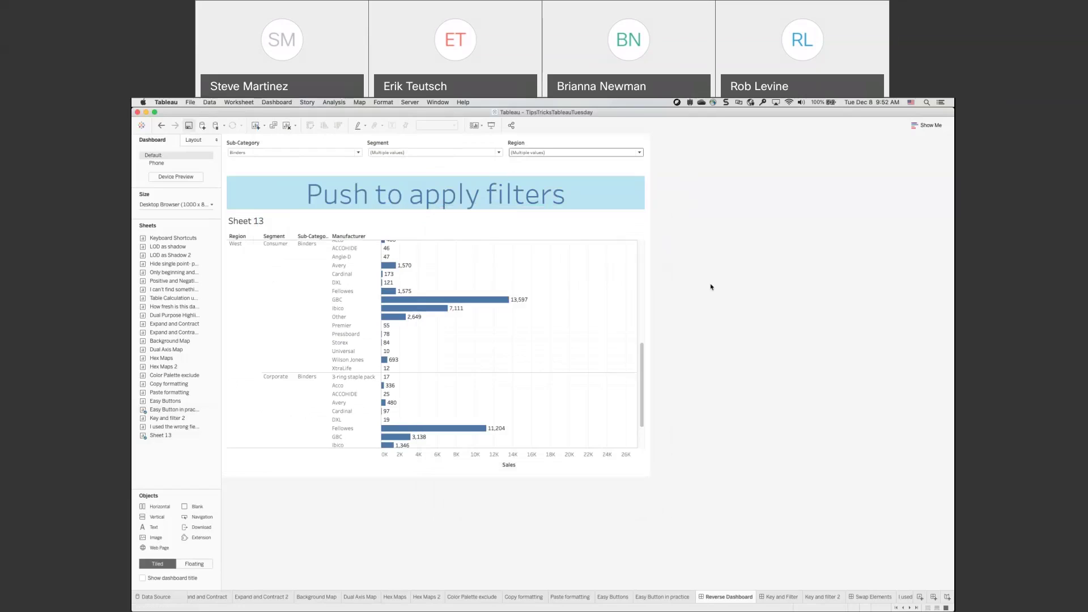
- On the Key and Filter dashboard, filter Sheets 16 and 17 by Furniture and by Office Supplies using the colored category key
{"action": "left_click", "coordinate": [769, 599]}
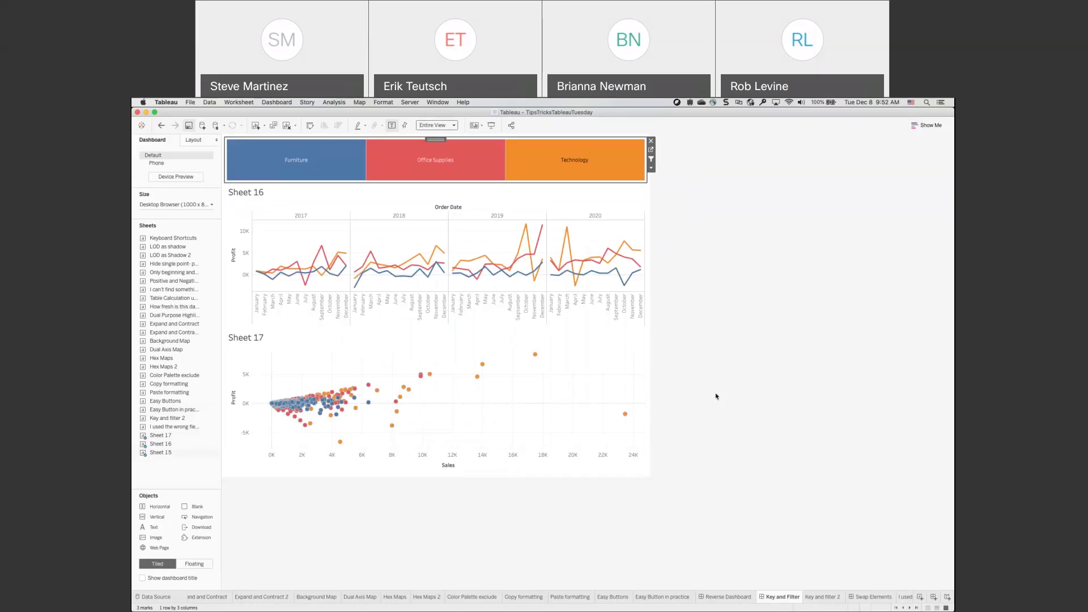
{"action": "left_click", "coordinate": [301, 164]}
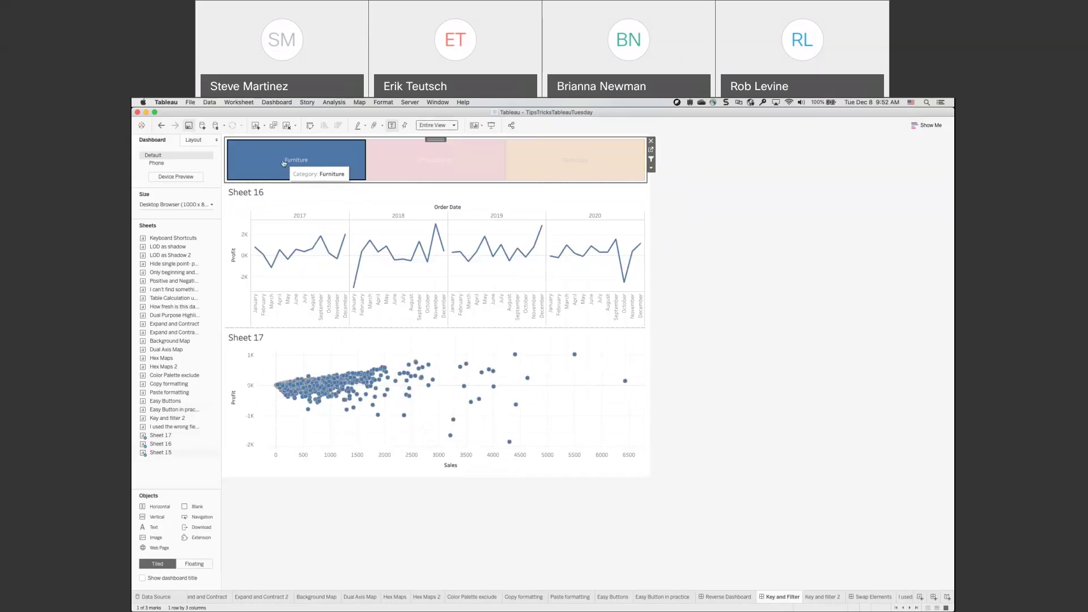
{"action": "mouse_move", "coordinate": [372, 396]}
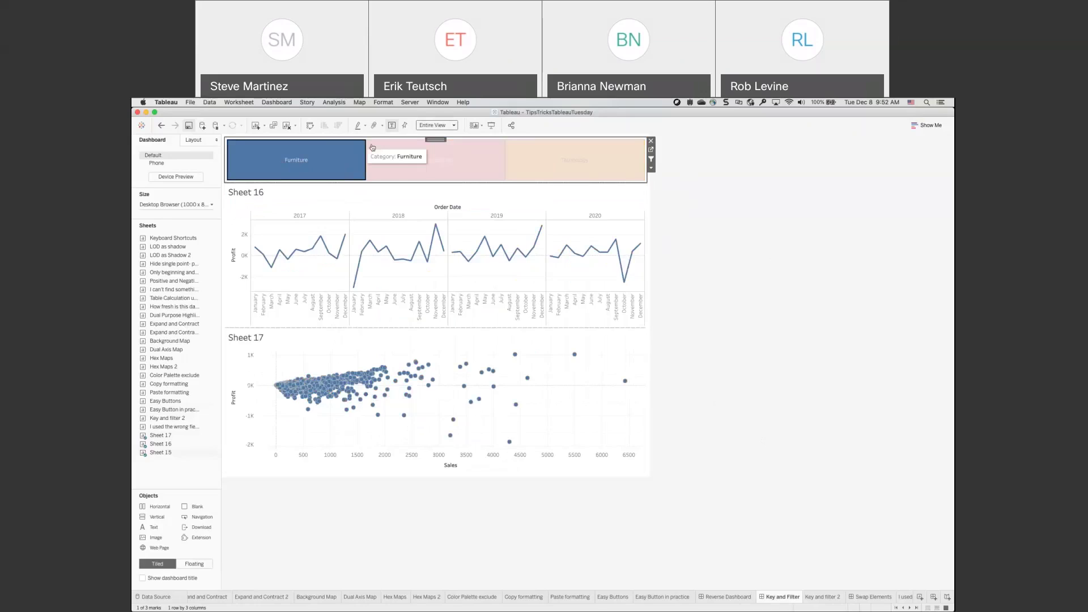
{"action": "left_click", "coordinate": [398, 161]}
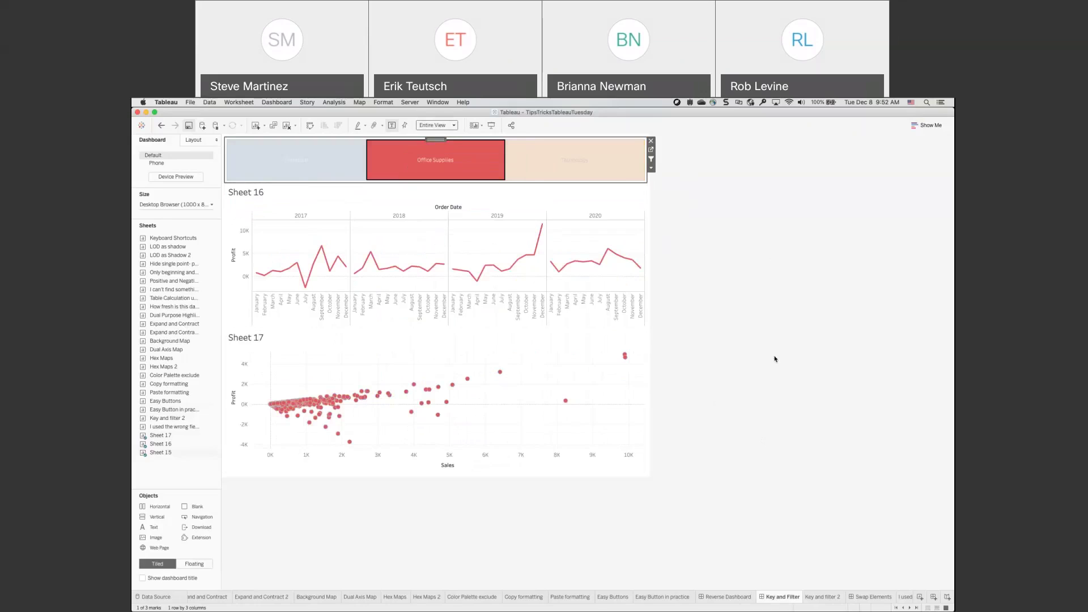
- On the Key and filter 2 sheet, place Category on Columns
{"action": "left_click", "coordinate": [816, 598]}
{"action": "left_click", "coordinate": [177, 306]}
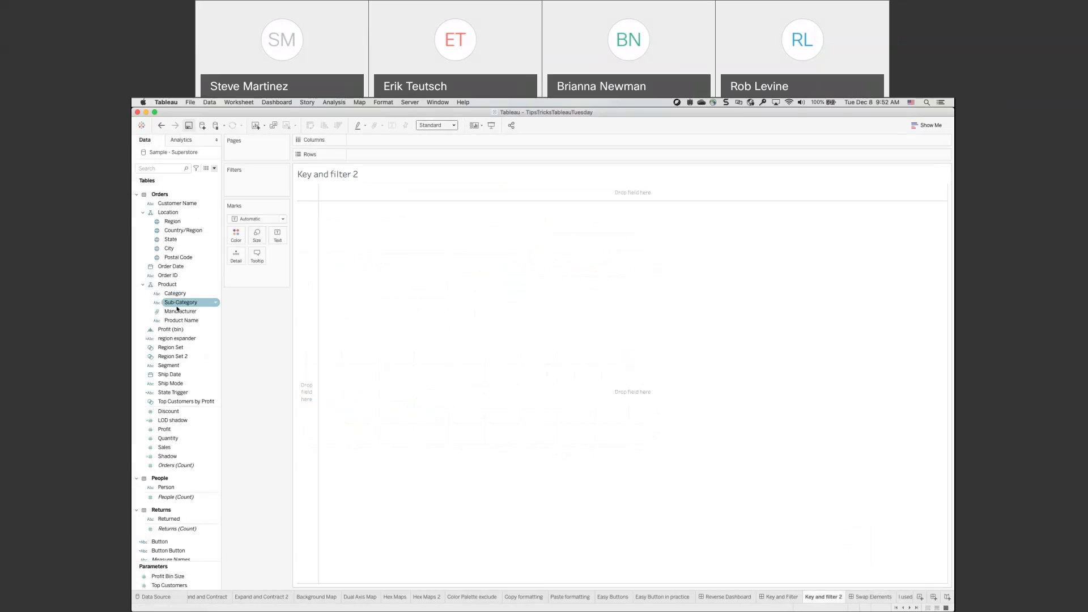
{"action": "left_click", "coordinate": [178, 294]}
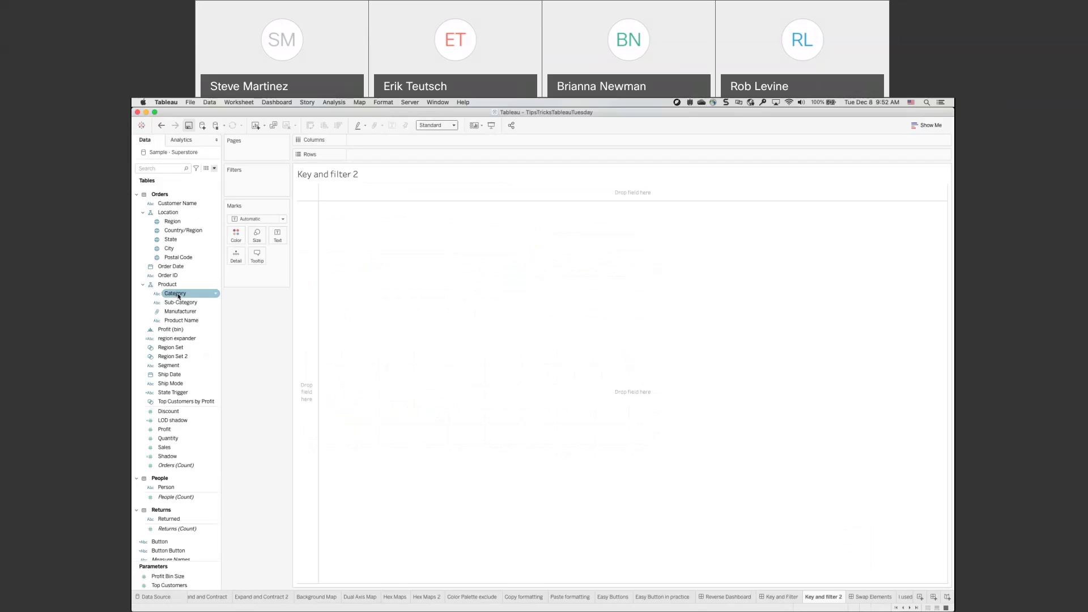
{"action": "left_click_drag", "start_coordinate": [178, 296], "coordinate": [399, 145]}
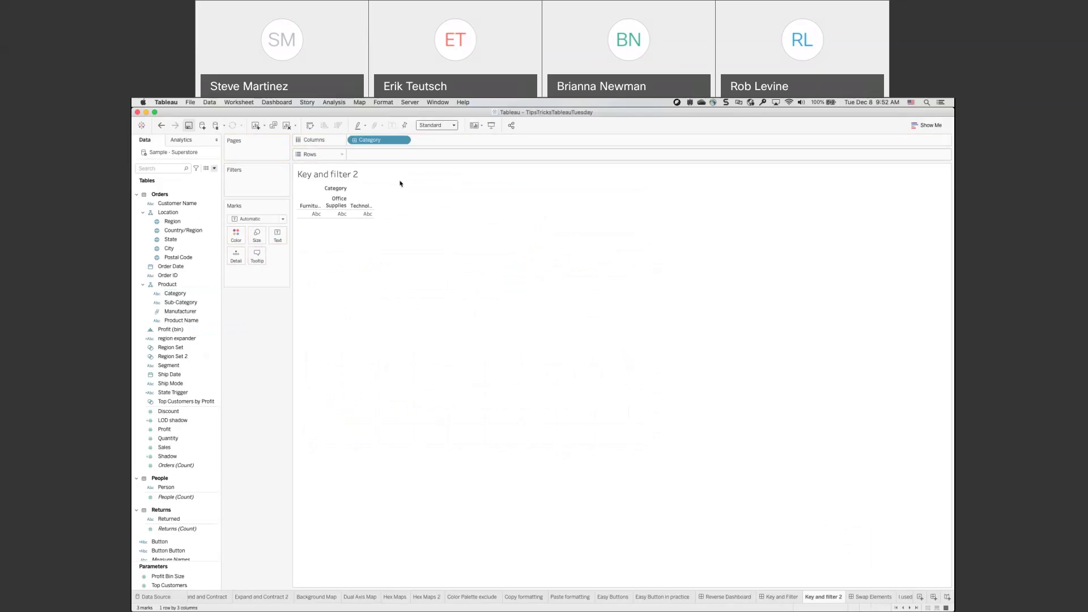
- Add Category to the marks as both text and color
{"action": "left_click", "coordinate": [204, 304]}
{"action": "left_click_drag", "start_coordinate": [176, 293], "coordinate": [272, 237]}
{"action": "left_click", "coordinate": [179, 297]}
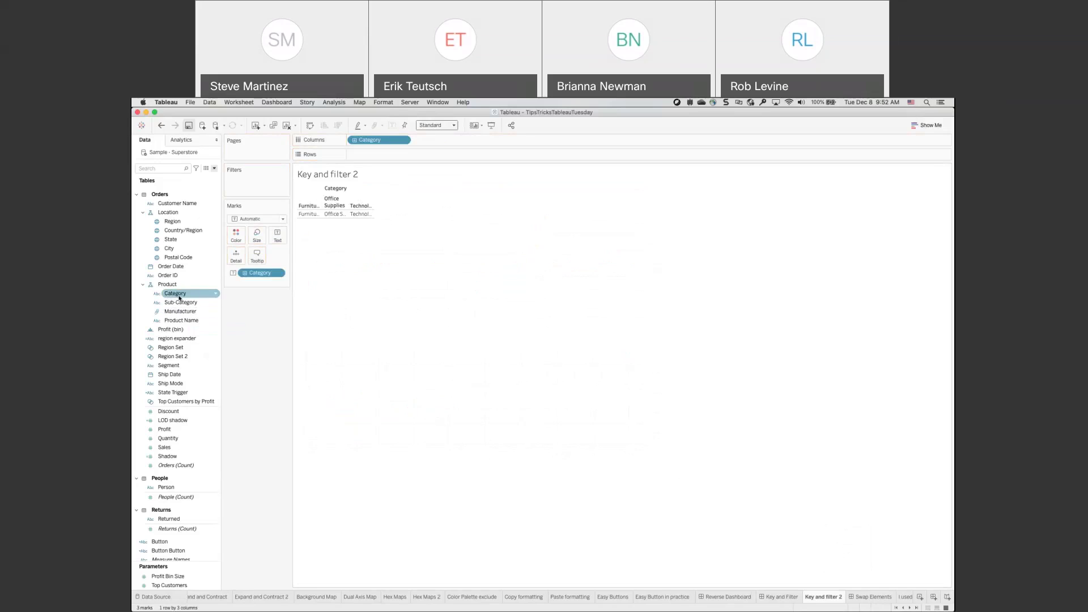
{"action": "left_click_drag", "start_coordinate": [179, 297], "coordinate": [235, 234]}
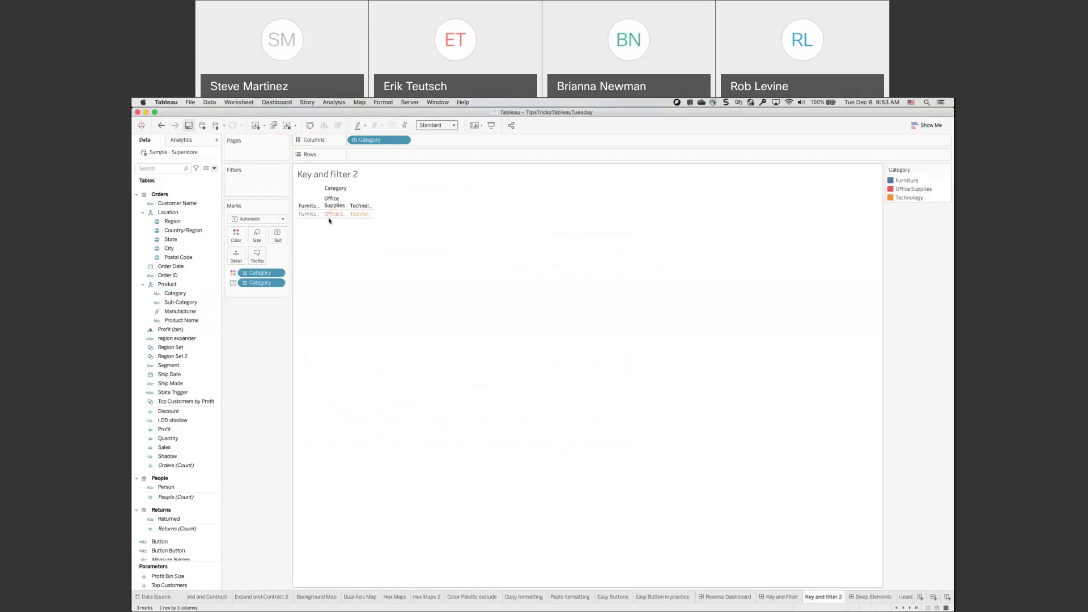
- Change the marks to enlarged squares and fit the Key and filter 2 sheet to Entire View
{"action": "left_click", "coordinate": [267, 220]}
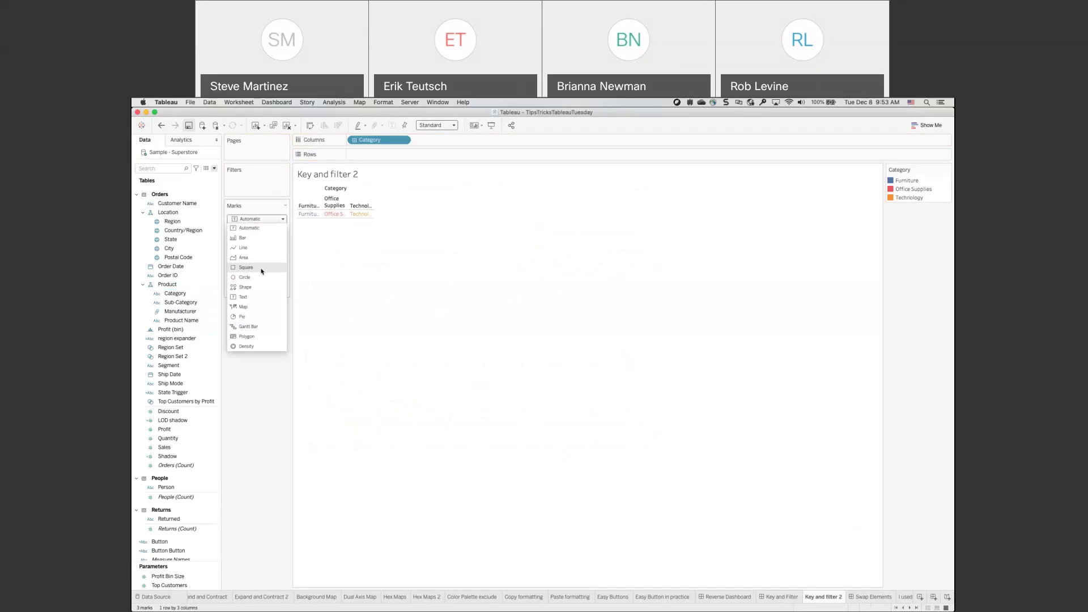
{"action": "left_click", "coordinate": [262, 271]}
{"action": "left_click", "coordinate": [250, 233]}
{"action": "left_click_drag", "start_coordinate": [275, 258], "coordinate": [311, 257]}
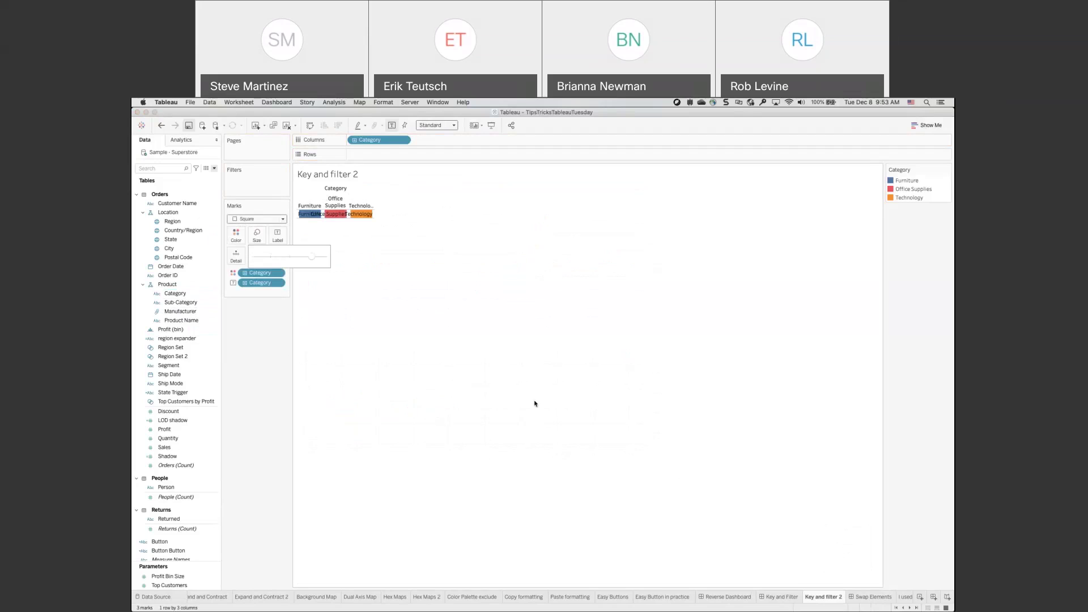
{"action": "left_click", "coordinate": [454, 126]}
{"action": "left_click", "coordinate": [451, 154]}
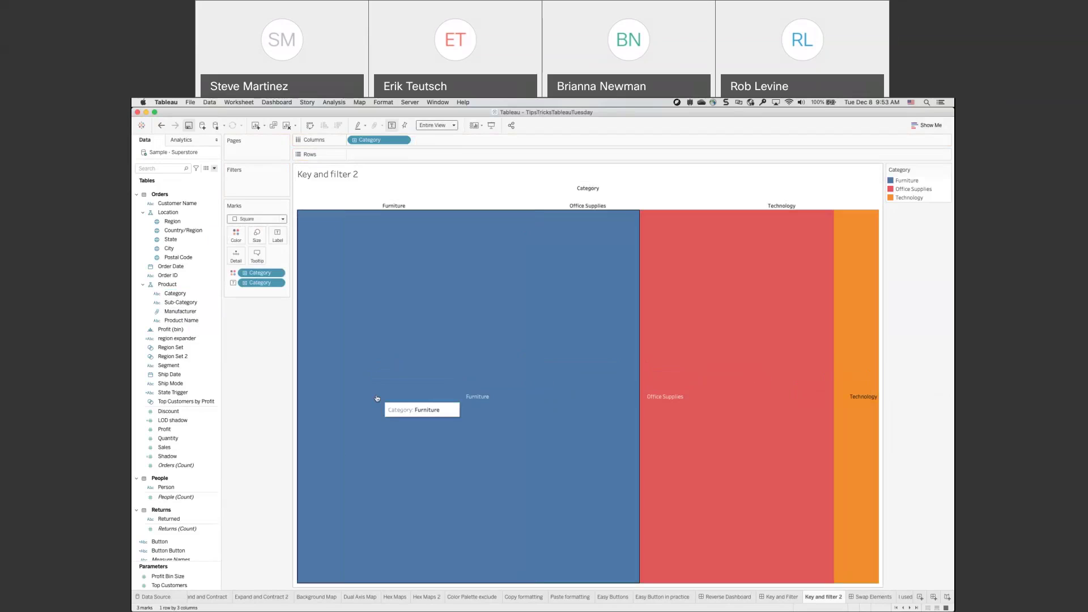
- Add a second Category field to Columns on the Key and filter 2 sheet and hide the category headers
{"action": "left_click_drag", "start_coordinate": [186, 296], "coordinate": [472, 147]}
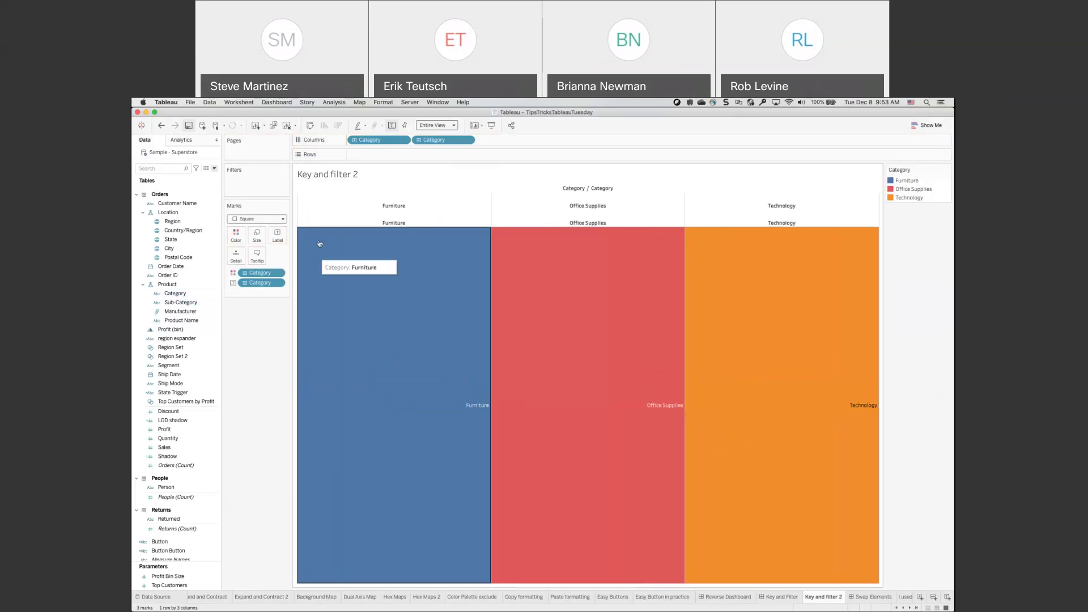
{"action": "right_click", "coordinate": [325, 215]}
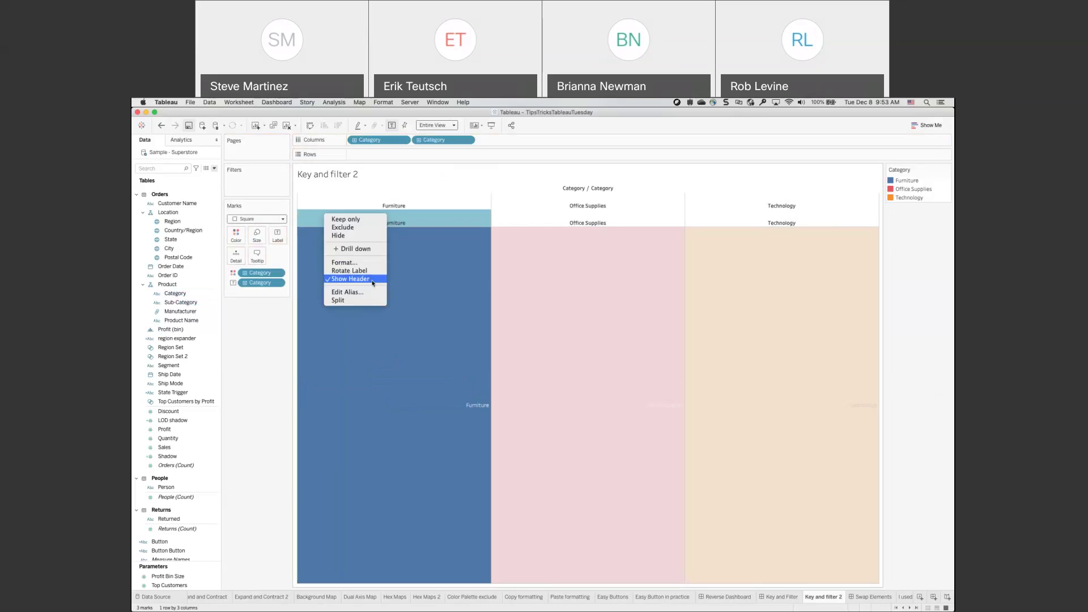
{"action": "left_click", "coordinate": [373, 283]}
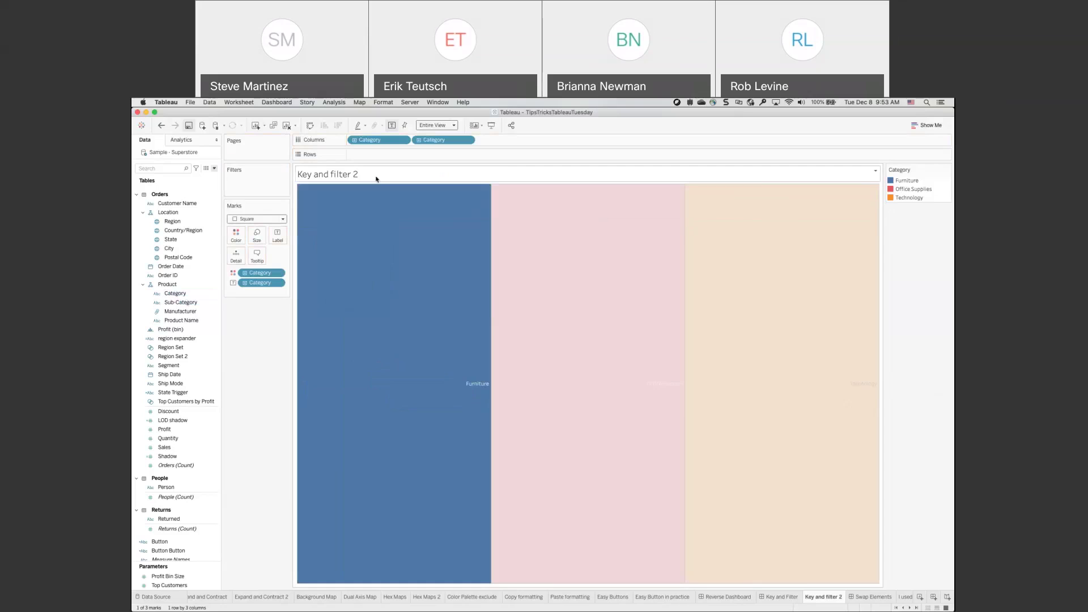
- Center the Category mark labels horizontally within their colored squares
{"action": "left_click", "coordinate": [276, 238]}
{"action": "left_click", "coordinate": [326, 303]}
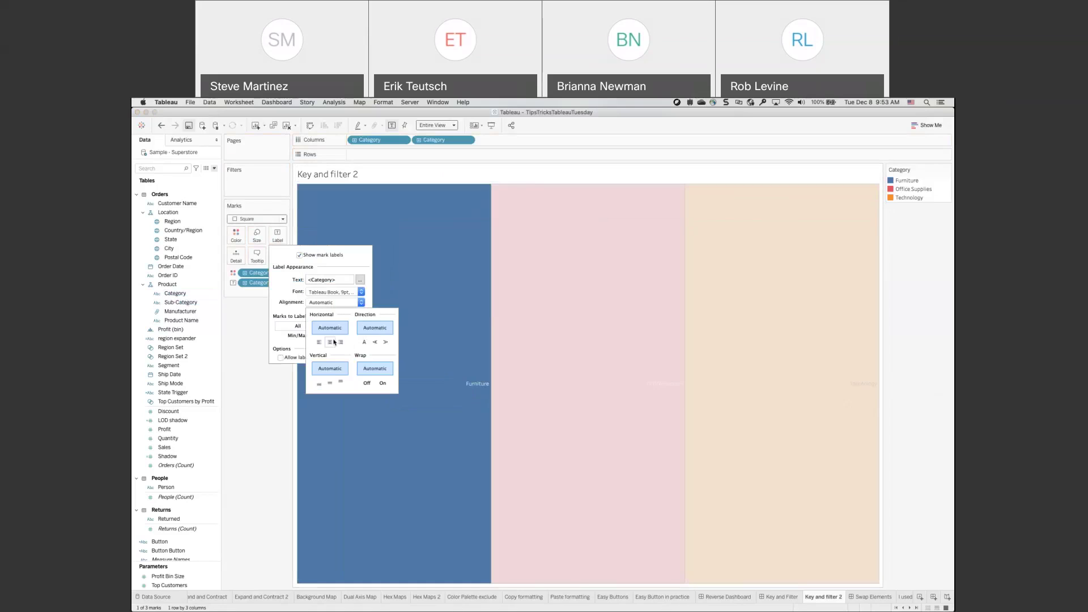
{"action": "left_click", "coordinate": [330, 342]}
{"action": "left_click", "coordinate": [276, 406]}
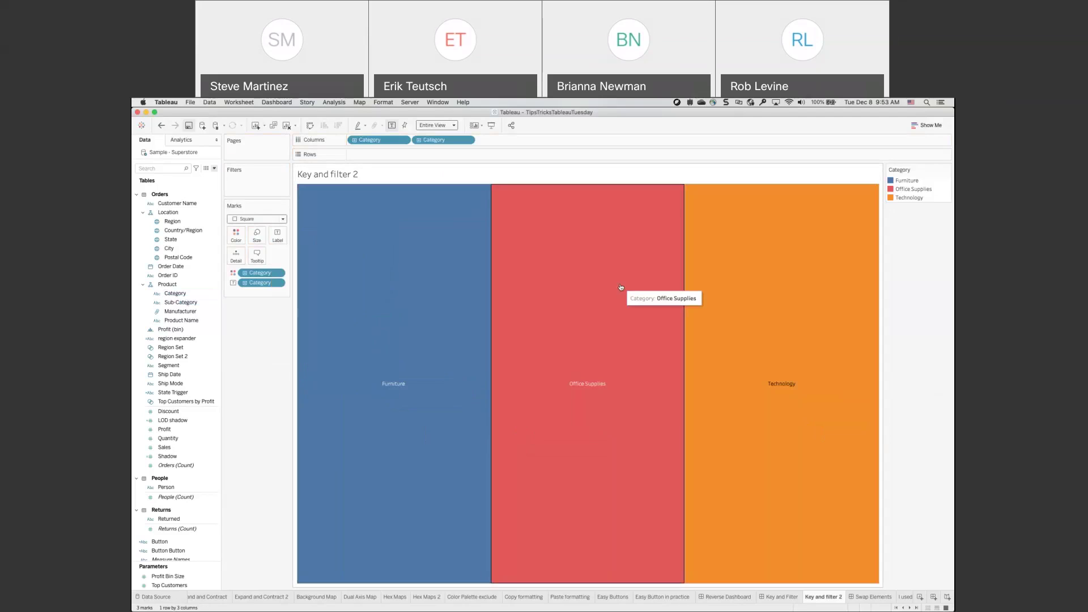
- On the Key and Filter dashboard, filter Sheets 16 and 17 by Technology, Furniture and Office Supplies with the color key, and clear the selection
{"action": "left_click", "coordinate": [791, 599]}
{"action": "left_click", "coordinate": [645, 162]}
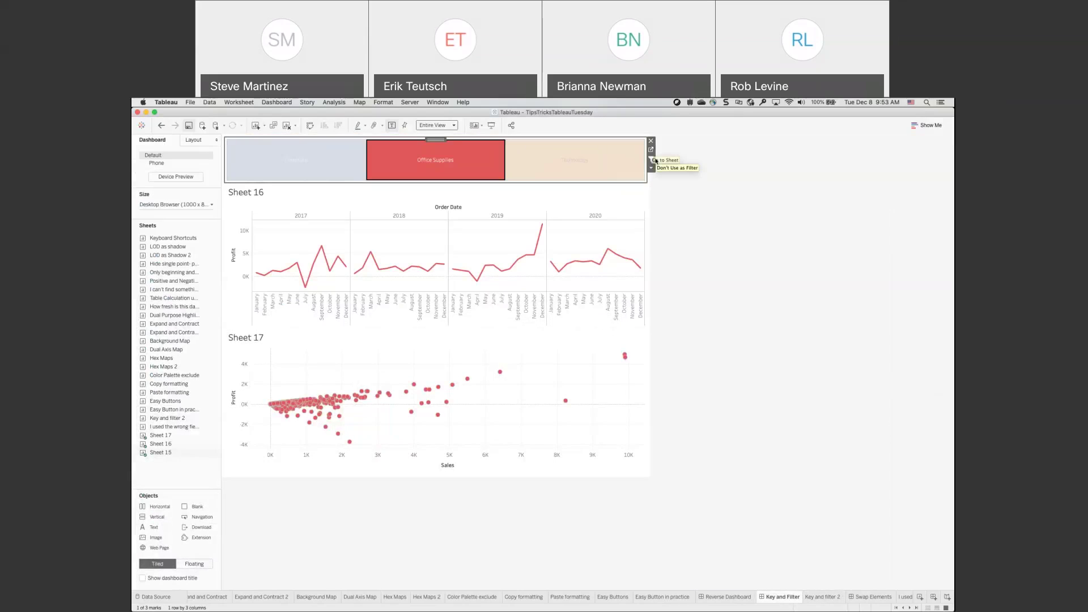
{"action": "left_click", "coordinate": [575, 161]}
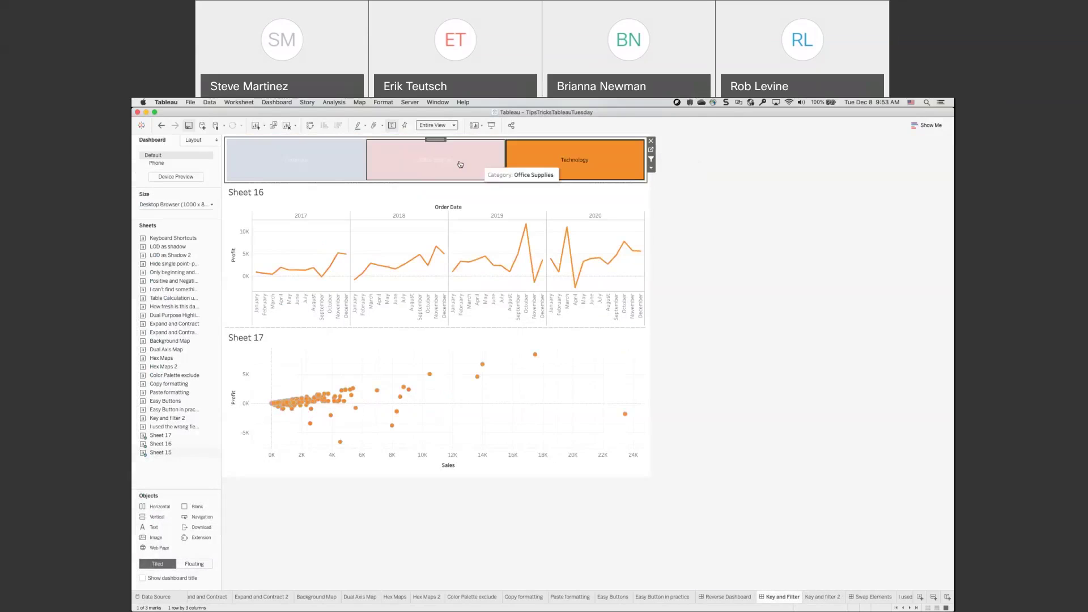
{"action": "left_click", "coordinate": [460, 164]}
{"action": "left_click", "coordinate": [333, 158]}
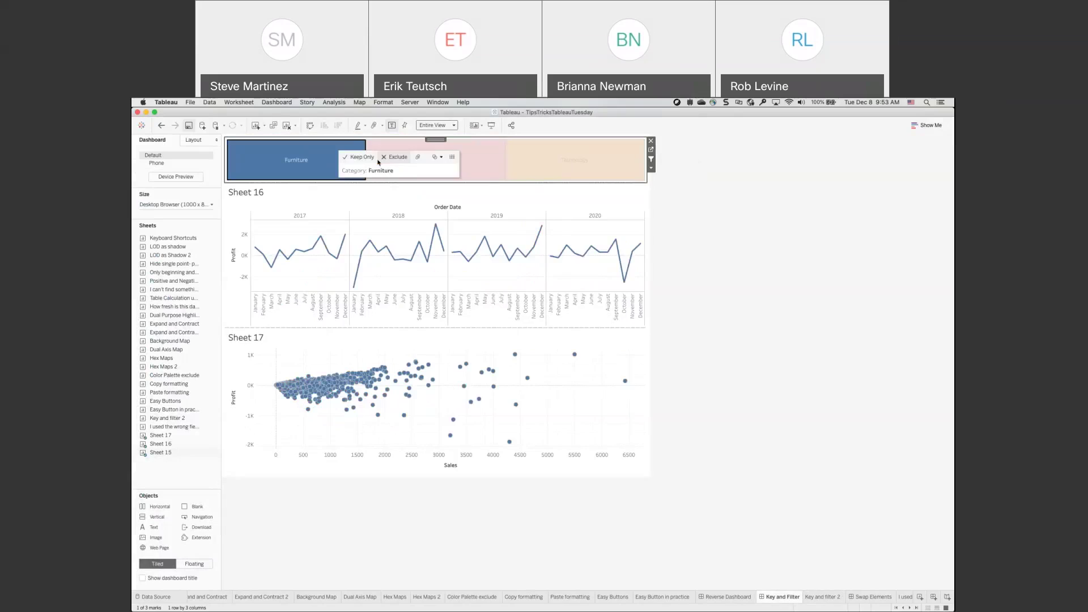
{"action": "left_click", "coordinate": [485, 156]}
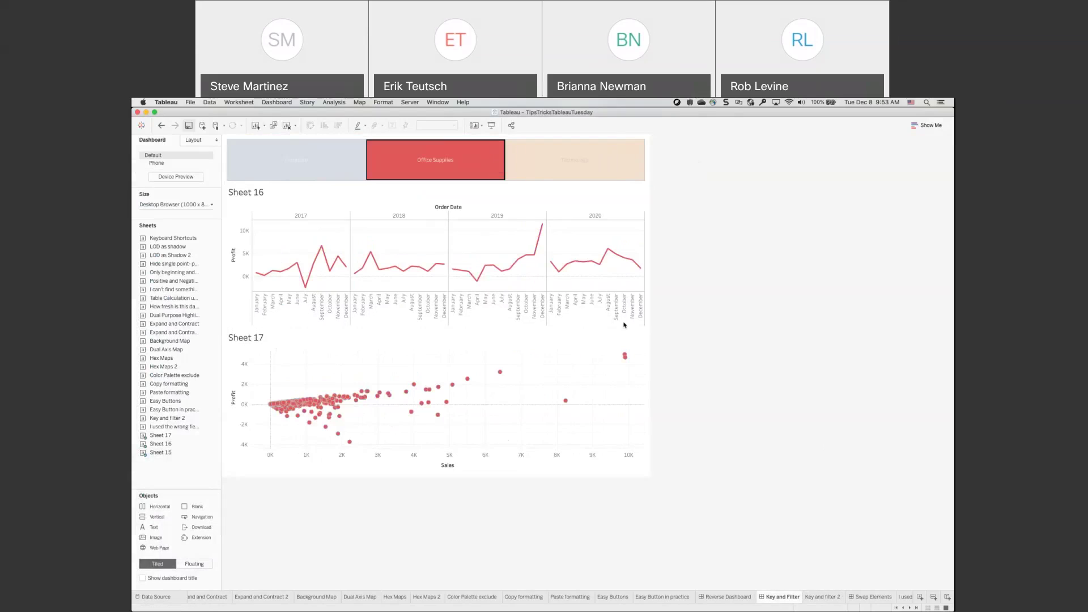
{"action": "left_click", "coordinate": [462, 163]}
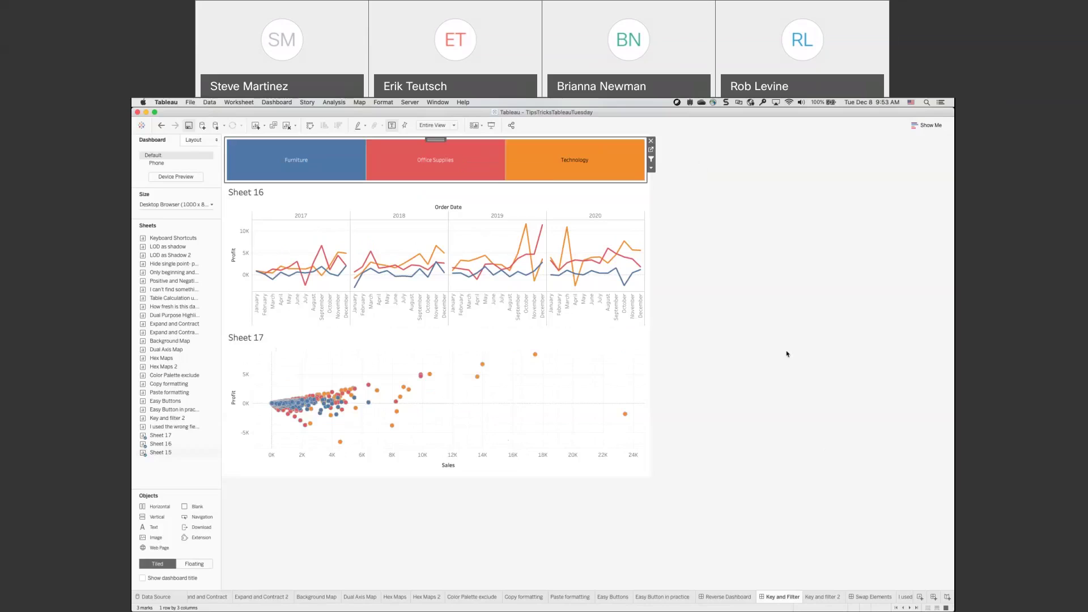
- Open the Swap Elements dashboard
{"action": "left_click", "coordinate": [852, 598]}
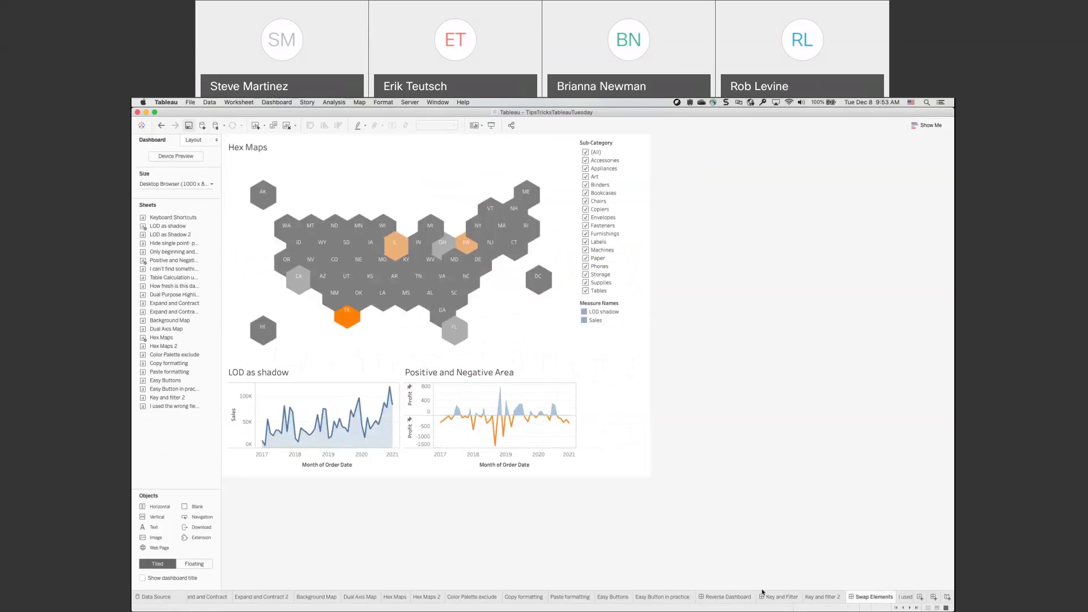
{"action": "scroll", "coordinate": [765, 598], "scroll_direction": "right", "scroll_amount": 2}
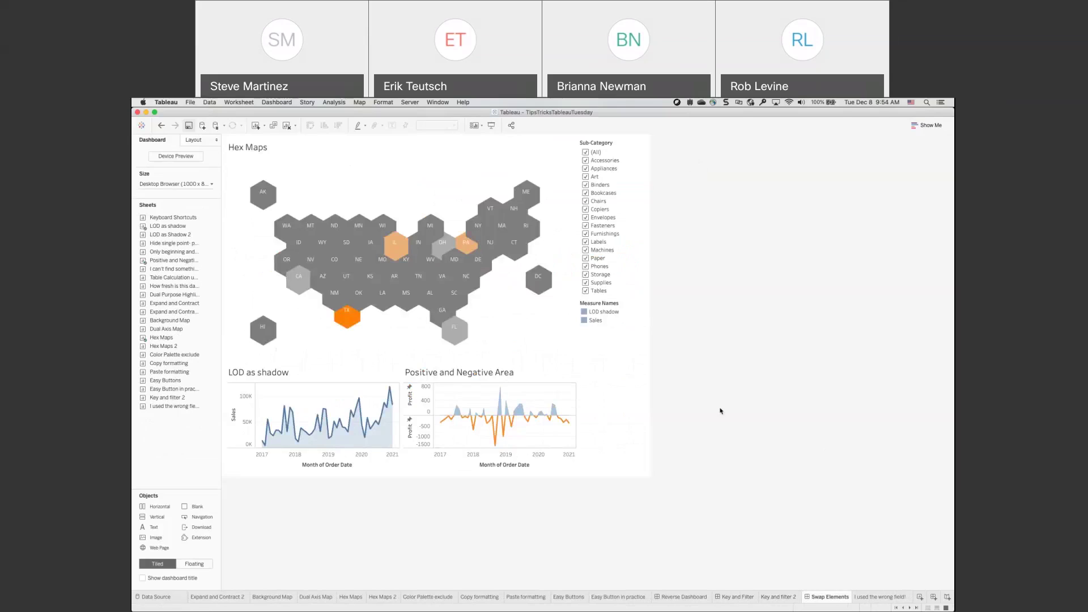
- Try replacing Hex Maps by removing it from the dashboard and adding Dual Axis Map above LOD as shadow, and undo both changes
{"action": "mouse_move", "coordinate": [526, 297]}
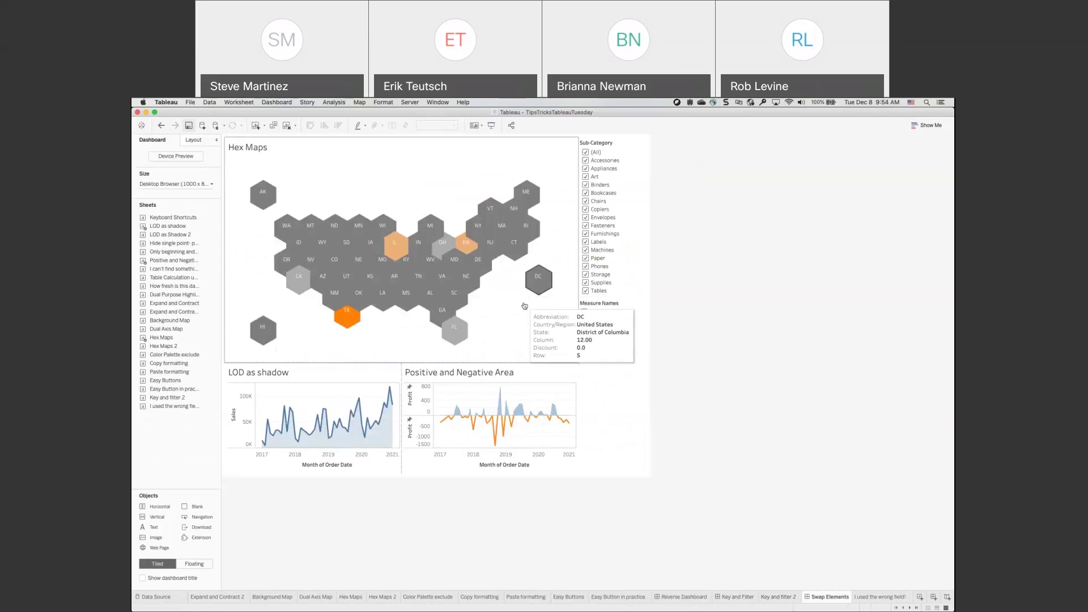
{"action": "left_click", "coordinate": [521, 313]}
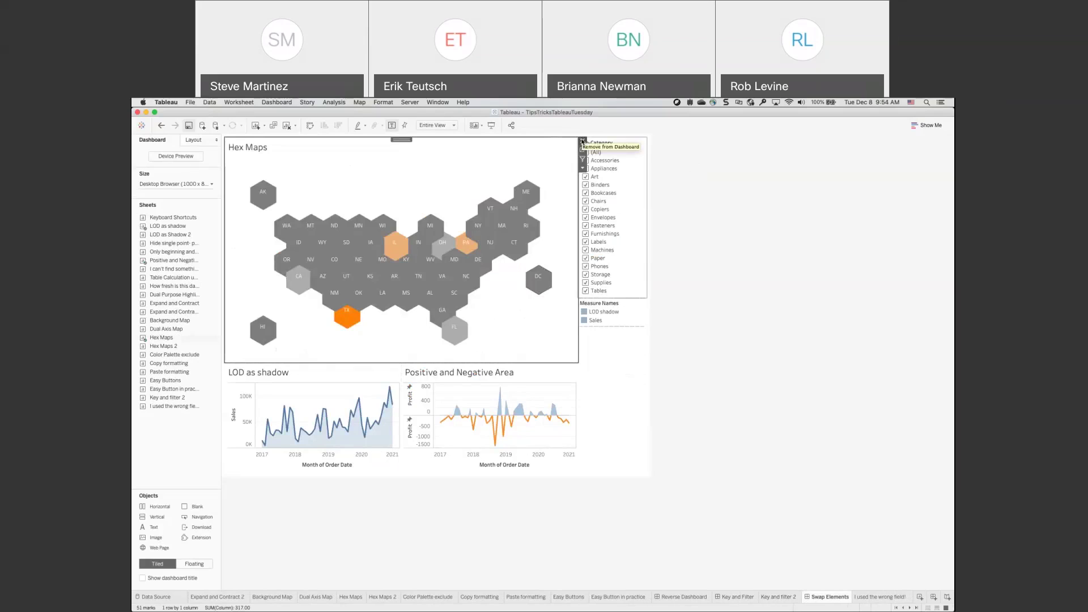
{"action": "left_click", "coordinate": [582, 141]}
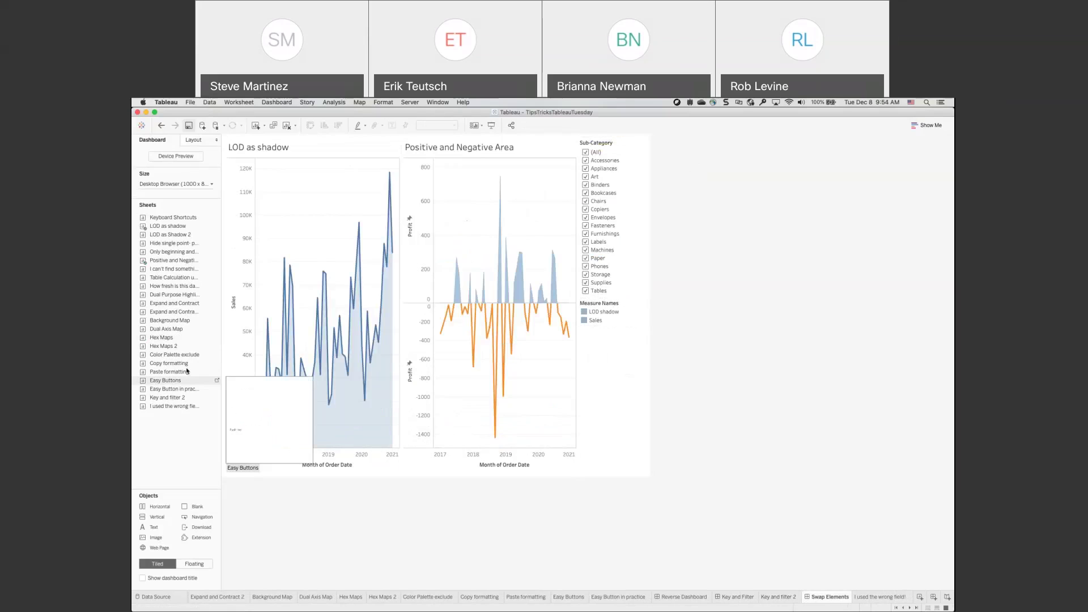
{"action": "left_click_drag", "start_coordinate": [170, 329], "coordinate": [348, 188]}
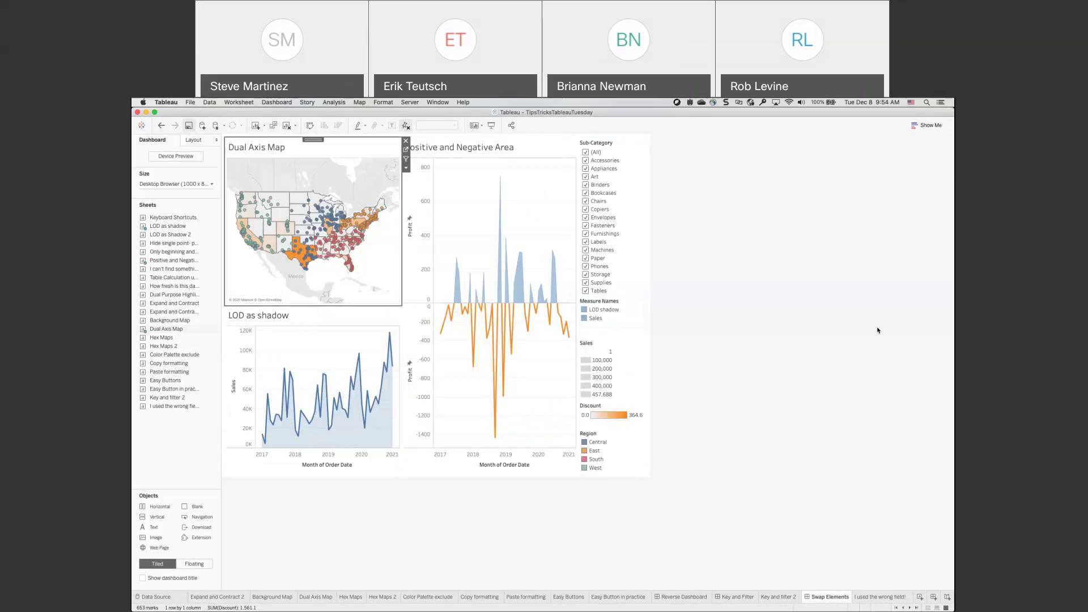
{"action": "key", "text": "super+z"}
{"action": "key", "text": "super+z"}
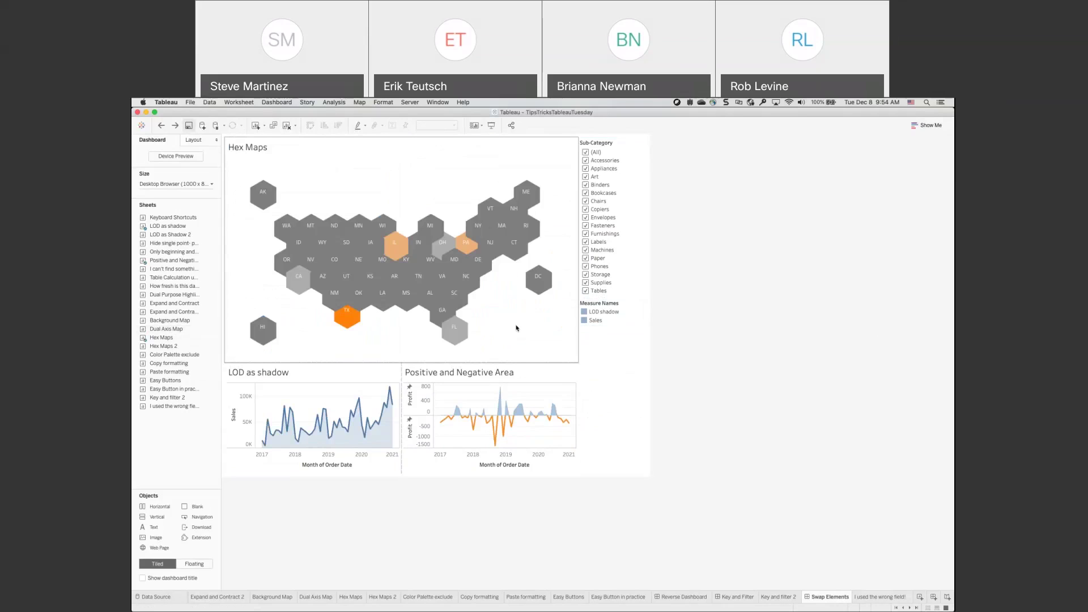
- Swap the Hex Maps sheet on the dashboard directly for Dual Axis Map
{"action": "left_click", "coordinate": [516, 327]}
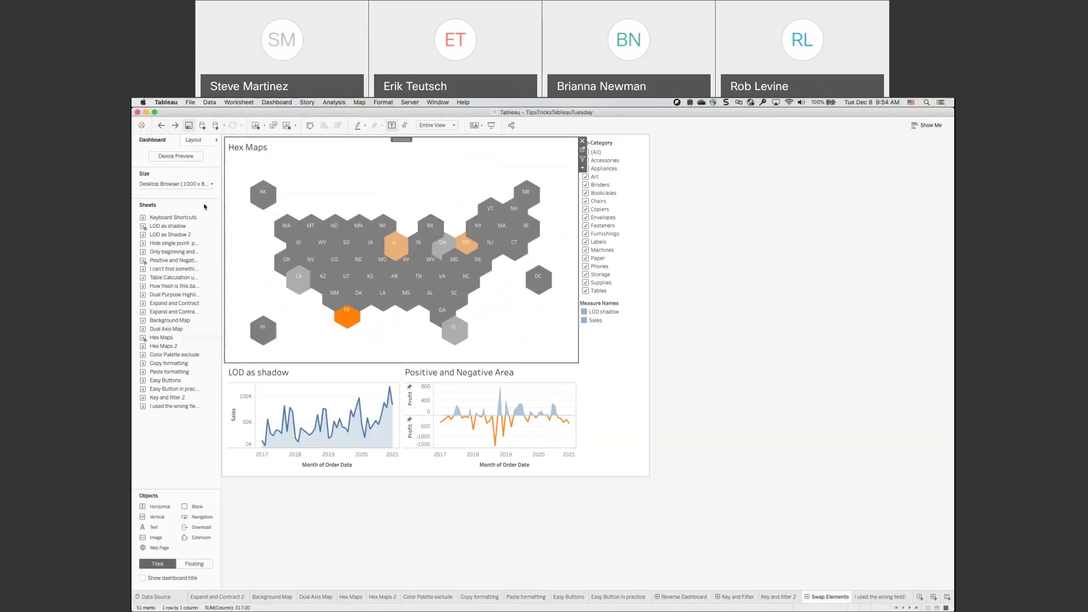
{"action": "mouse_move", "coordinate": [202, 244]}
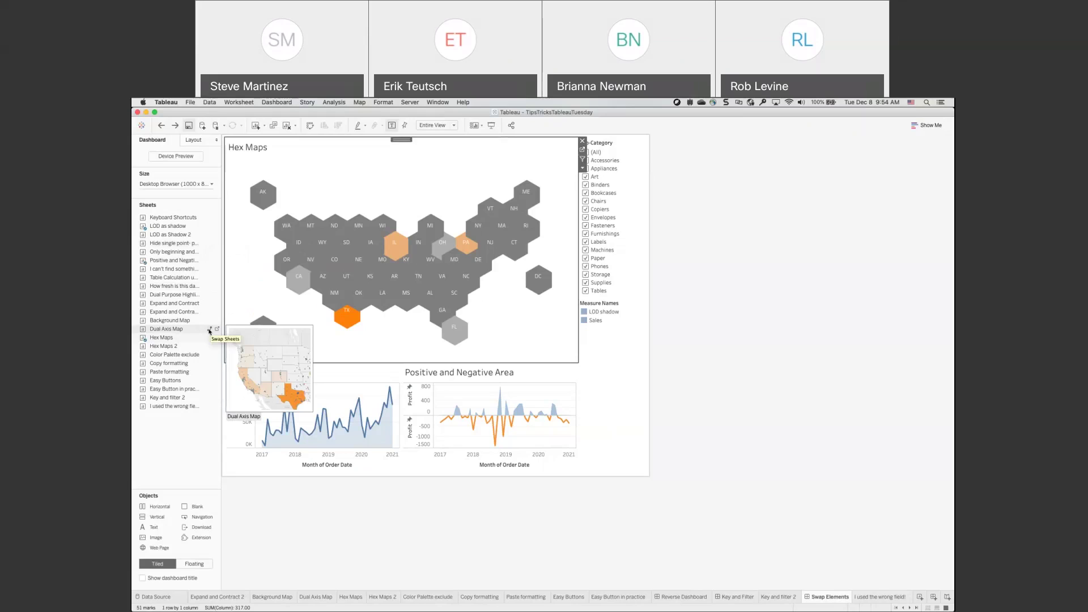
{"action": "left_click", "coordinate": [209, 330]}
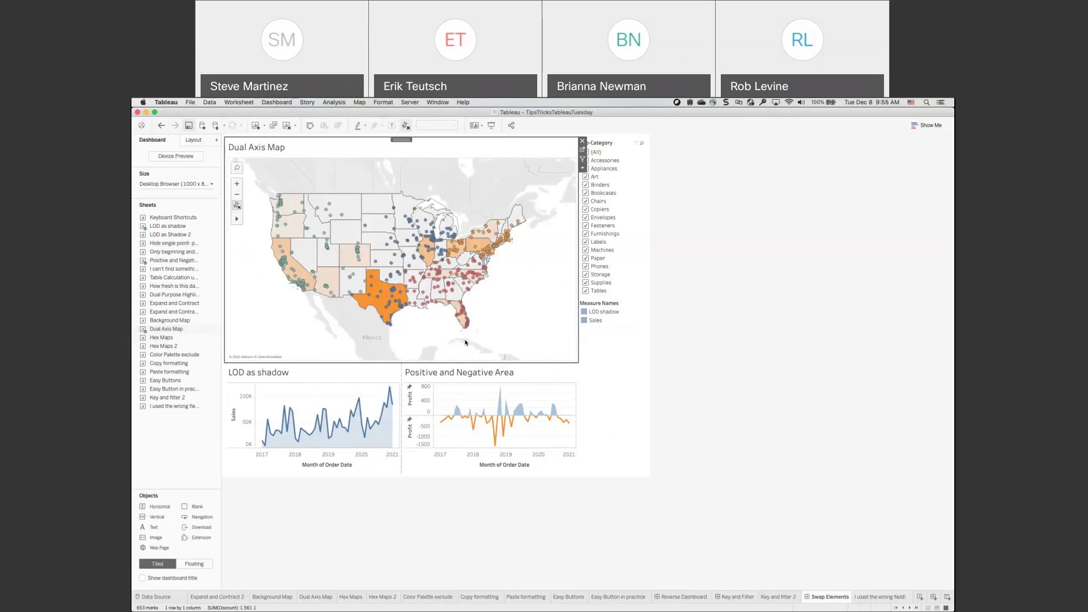
- Swap Positive and Negative Area for Dual Purpose Highlighting, and LOD as shadow for Paste formatting
{"action": "left_click", "coordinate": [503, 376]}
{"action": "mouse_move", "coordinate": [191, 296]}
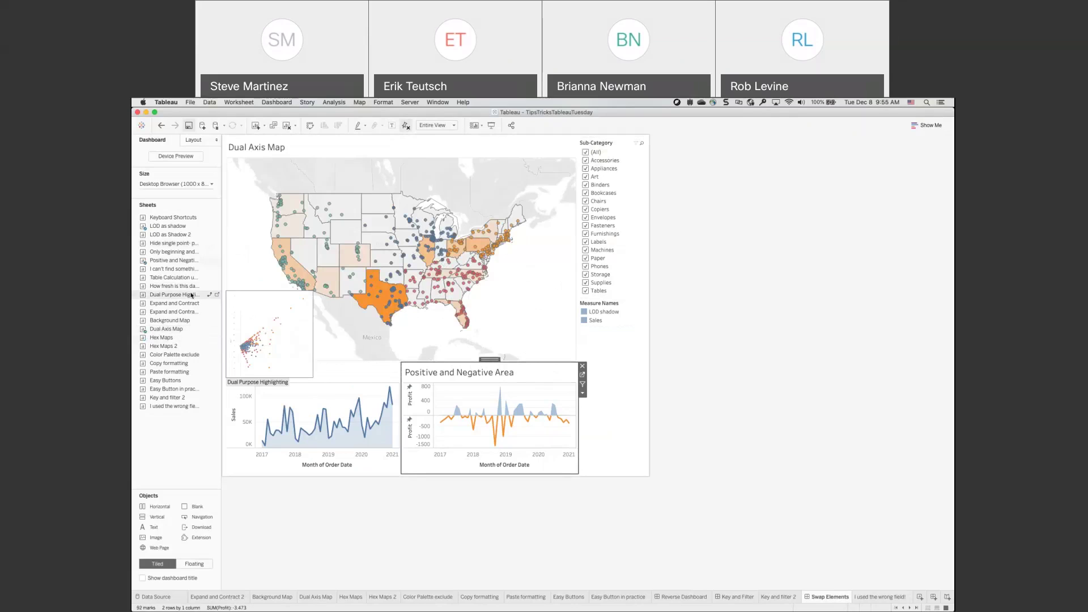
{"action": "left_click", "coordinate": [210, 294]}
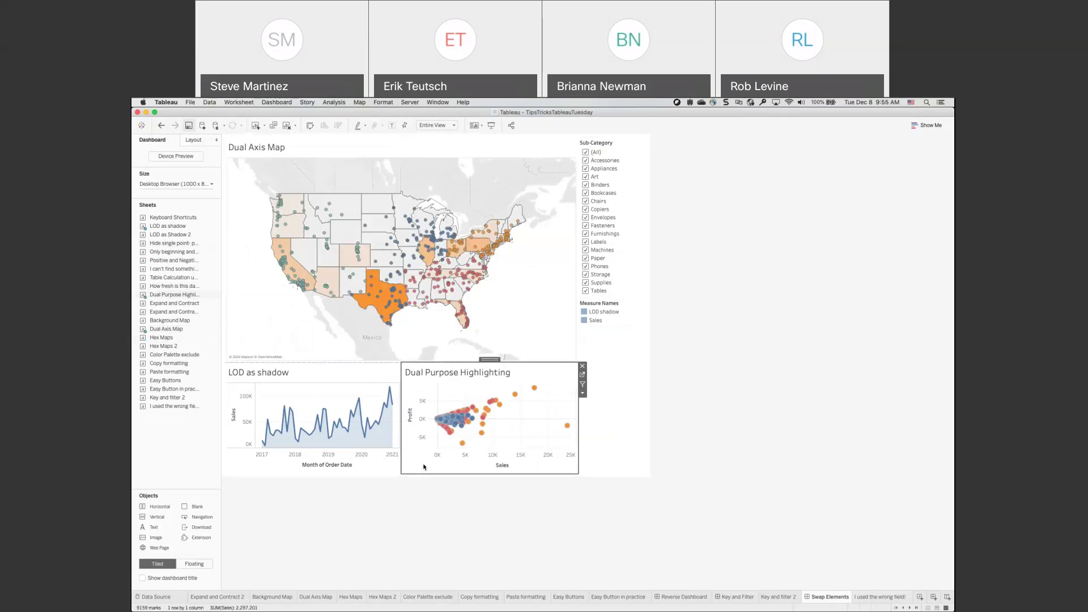
{"action": "left_click", "coordinate": [351, 447]}
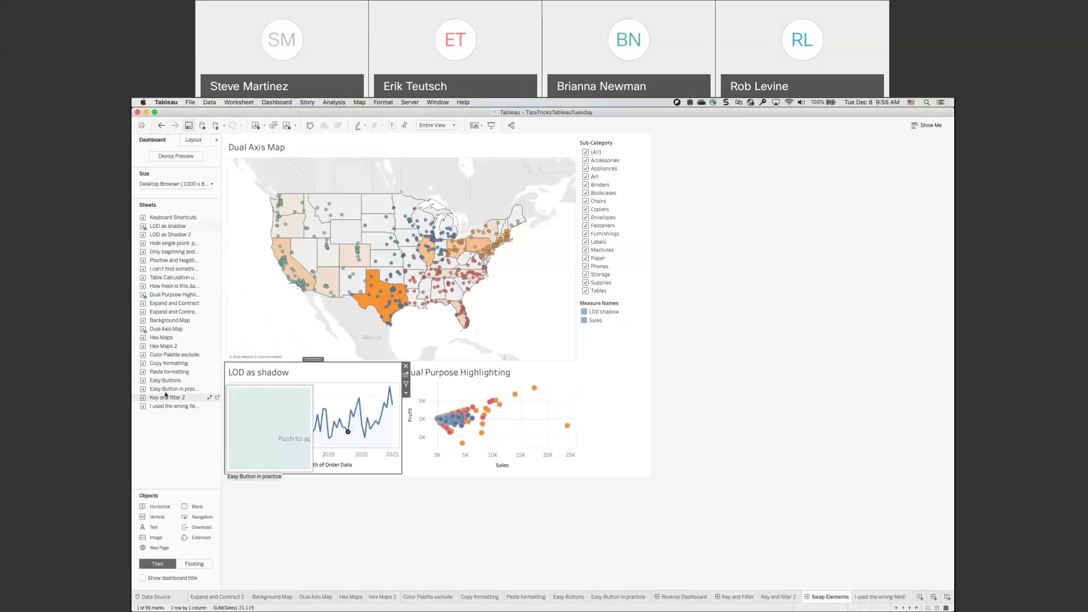
{"action": "mouse_move", "coordinate": [183, 375]}
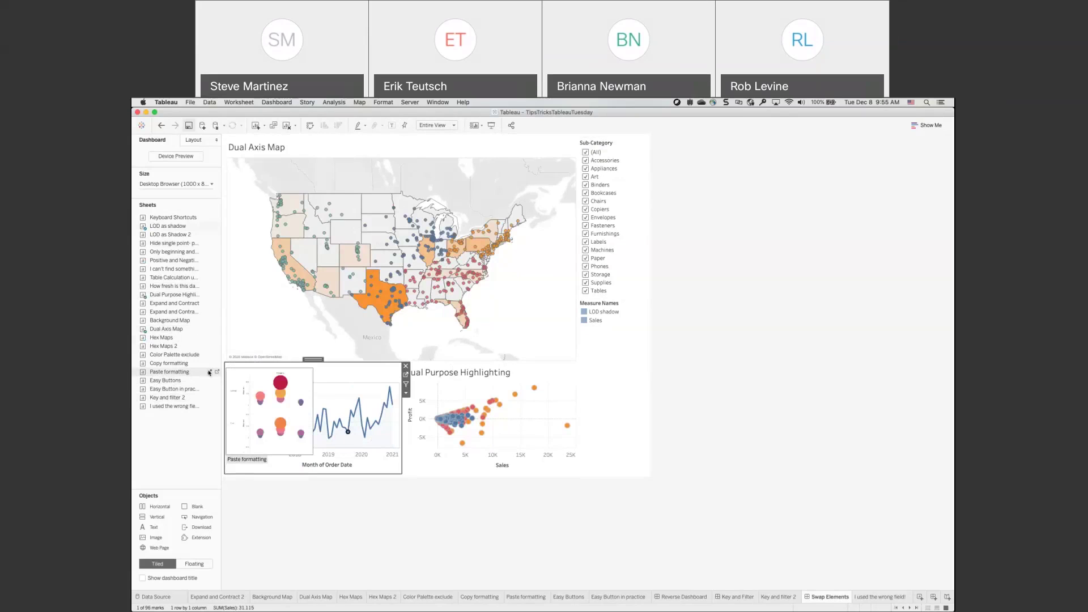
{"action": "left_click", "coordinate": [209, 373]}
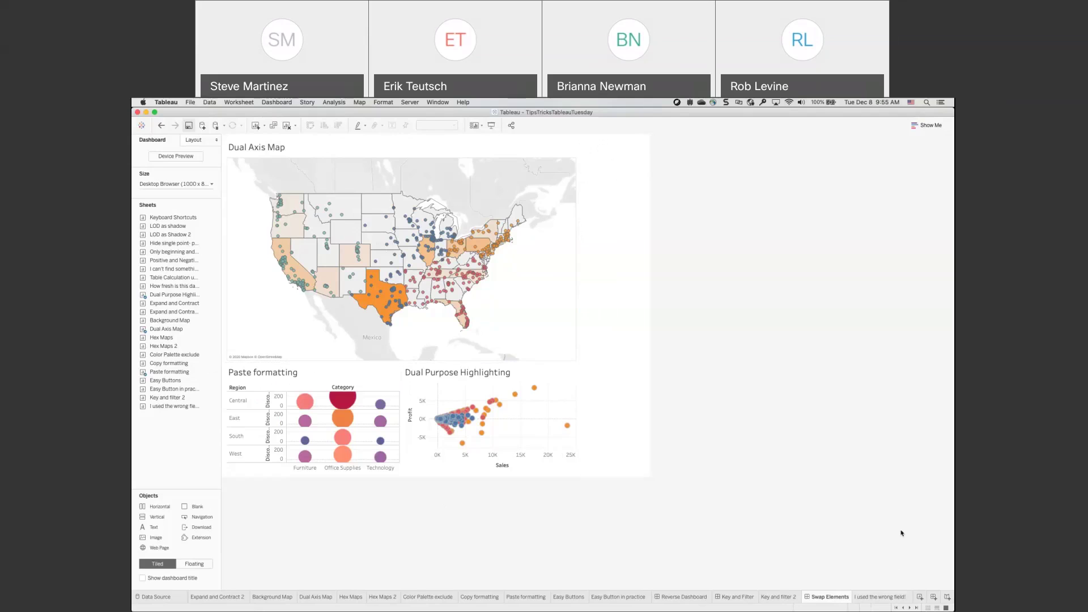
- On the "I used the wrong field!" sheet, try to replace all references to Order Date with Ship Date
{"action": "left_click", "coordinate": [880, 597]}
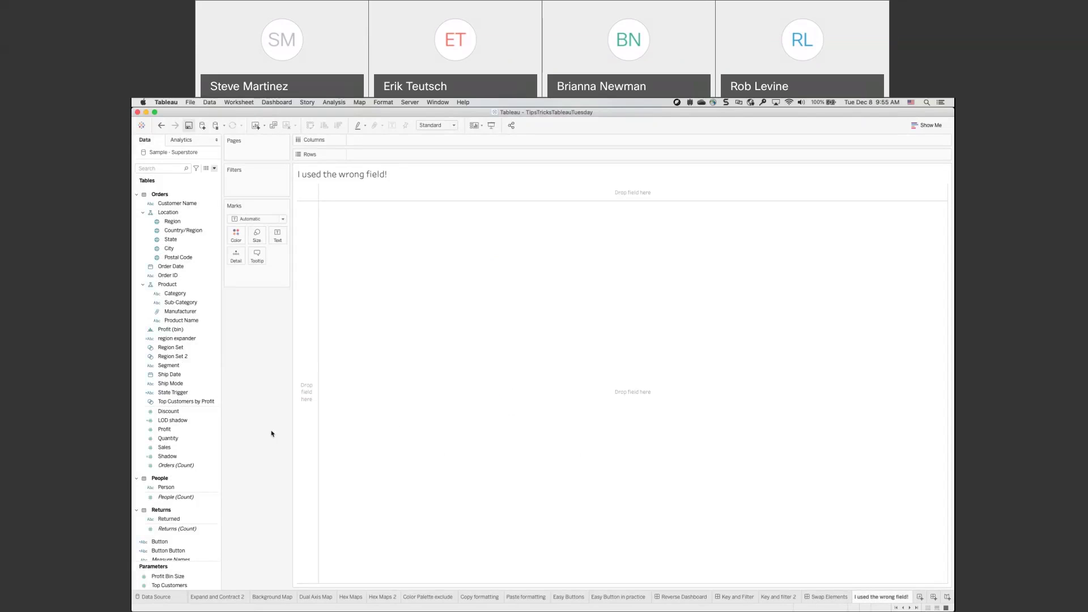
{"action": "left_click", "coordinate": [190, 266]}
{"action": "right_click", "coordinate": [190, 268]}
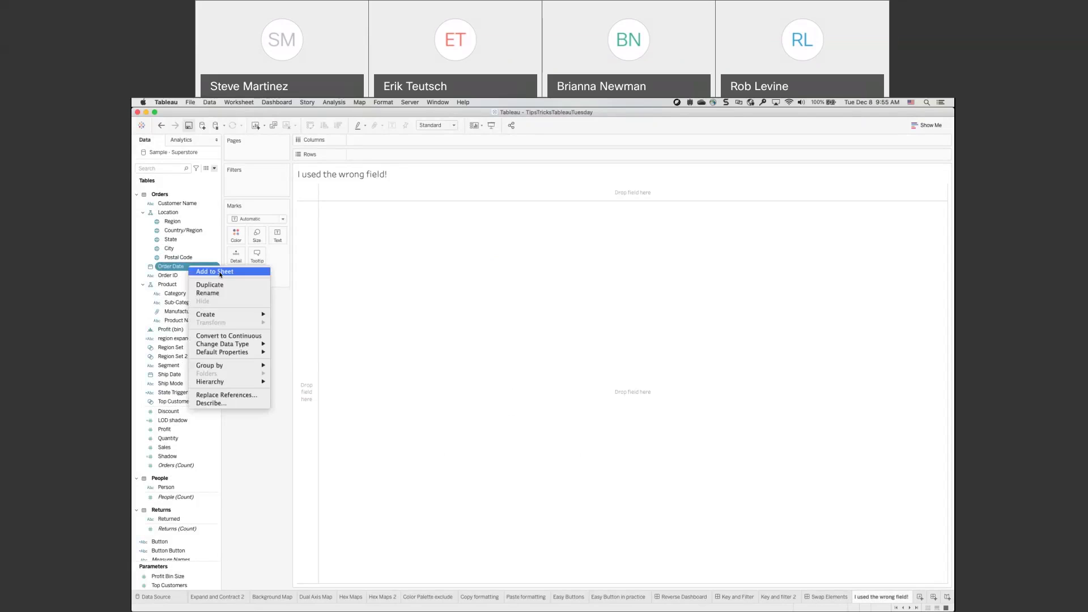
{"action": "left_click", "coordinate": [228, 397]}
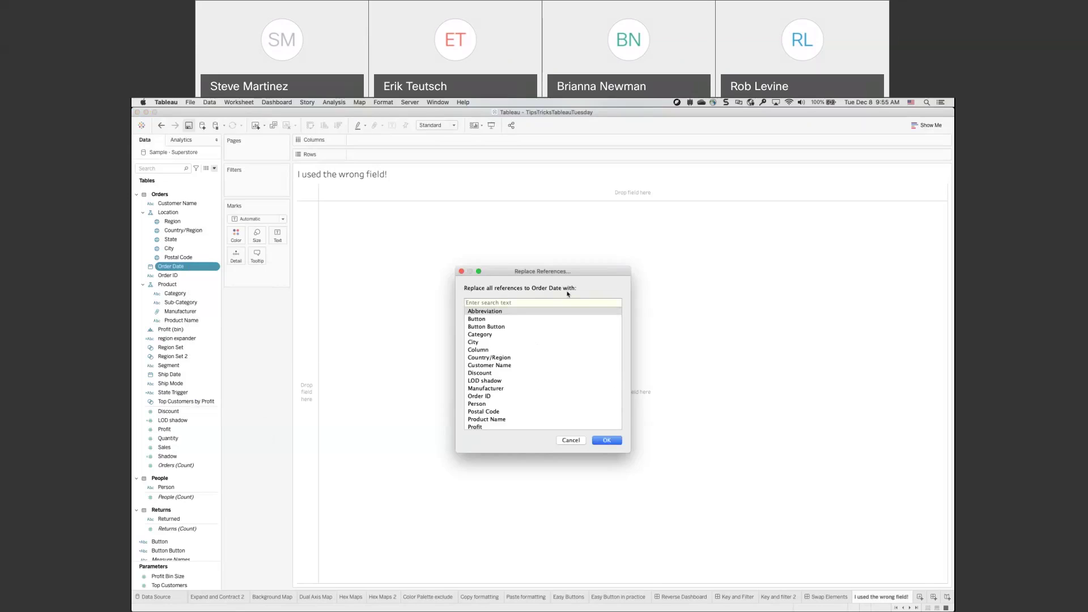
{"action": "type", "text": "ship"}
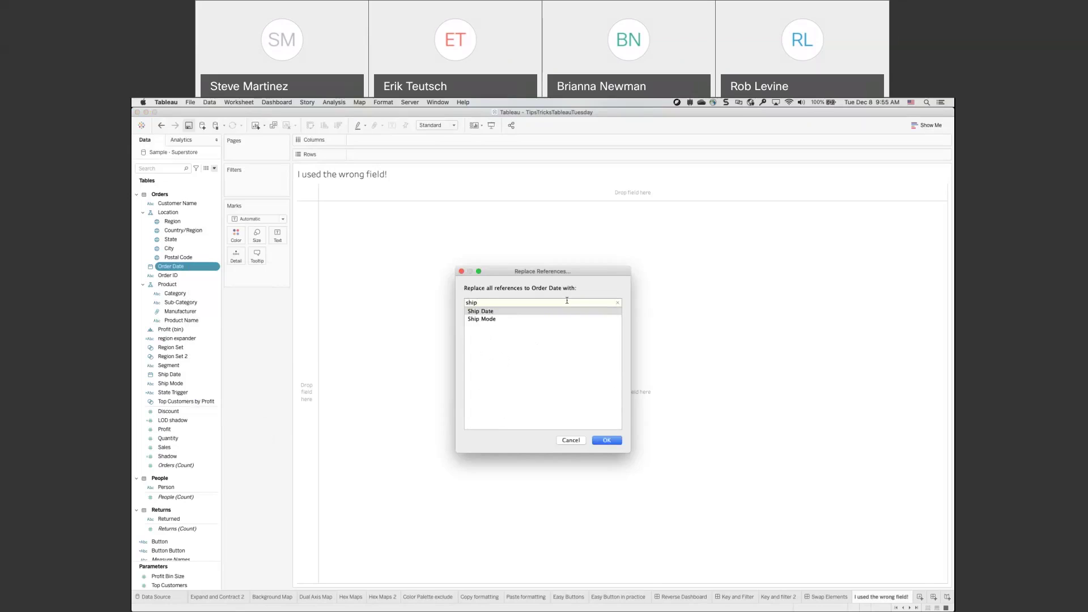
{"action": "left_click", "coordinate": [568, 311]}
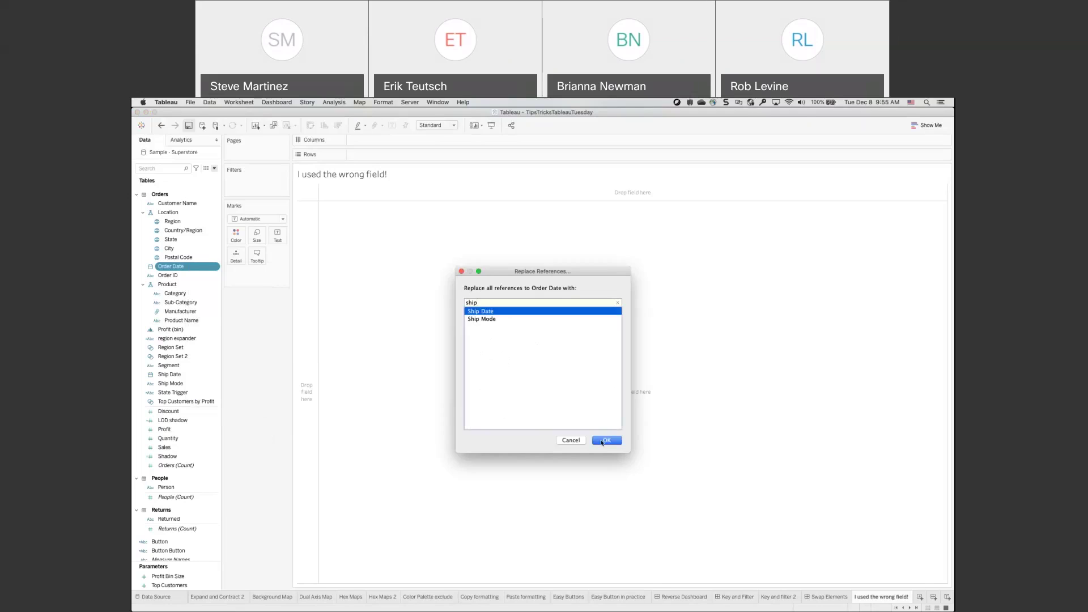
{"action": "left_click", "coordinate": [604, 441]}
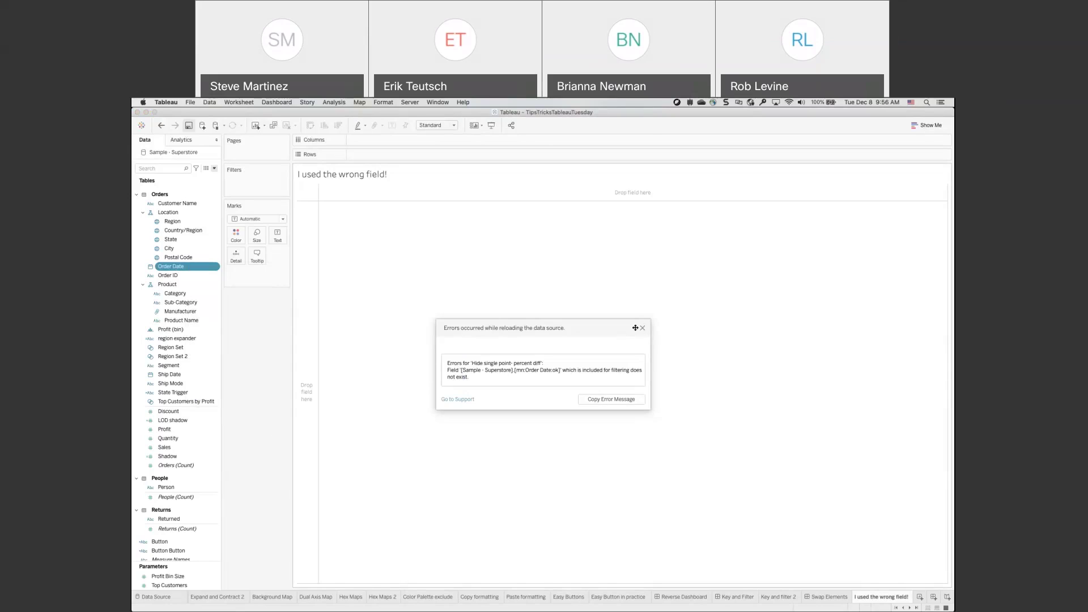
{"action": "left_click", "coordinate": [642, 328]}
- Open the LOD as shadow sheet and remove the "Hide single point- percent diff" sheet from the sheet tabs
{"action": "scroll", "coordinate": [314, 597], "scroll_direction": "up", "scroll_amount": 5}
{"action": "scroll", "coordinate": [411, 598], "scroll_direction": "up", "scroll_amount": 3}
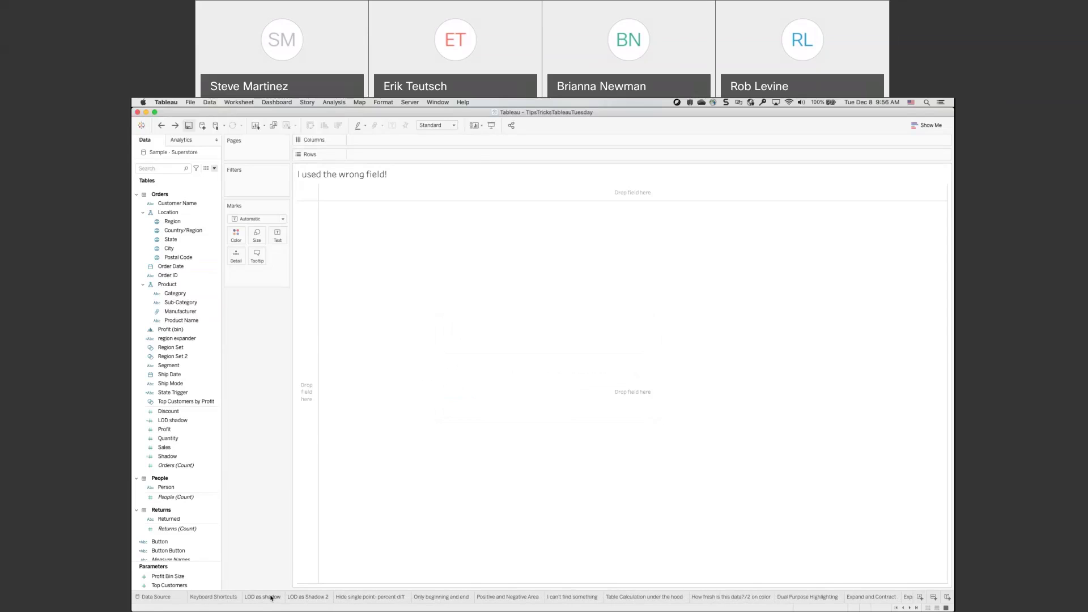
{"action": "left_click", "coordinate": [271, 598]}
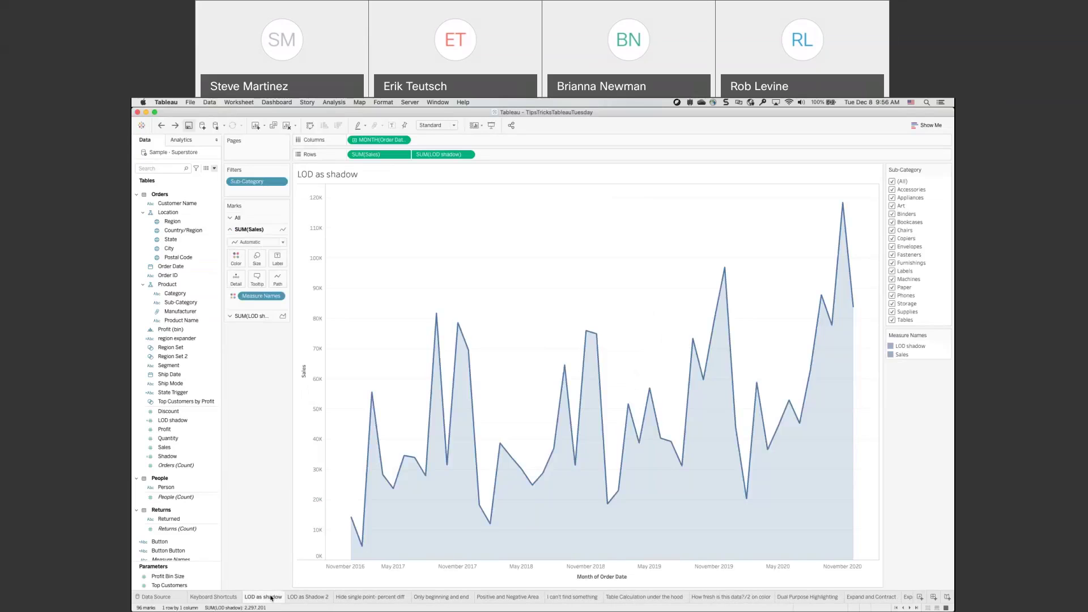
{"action": "right_click", "coordinate": [390, 599]}
{"action": "left_click", "coordinate": [422, 504]}
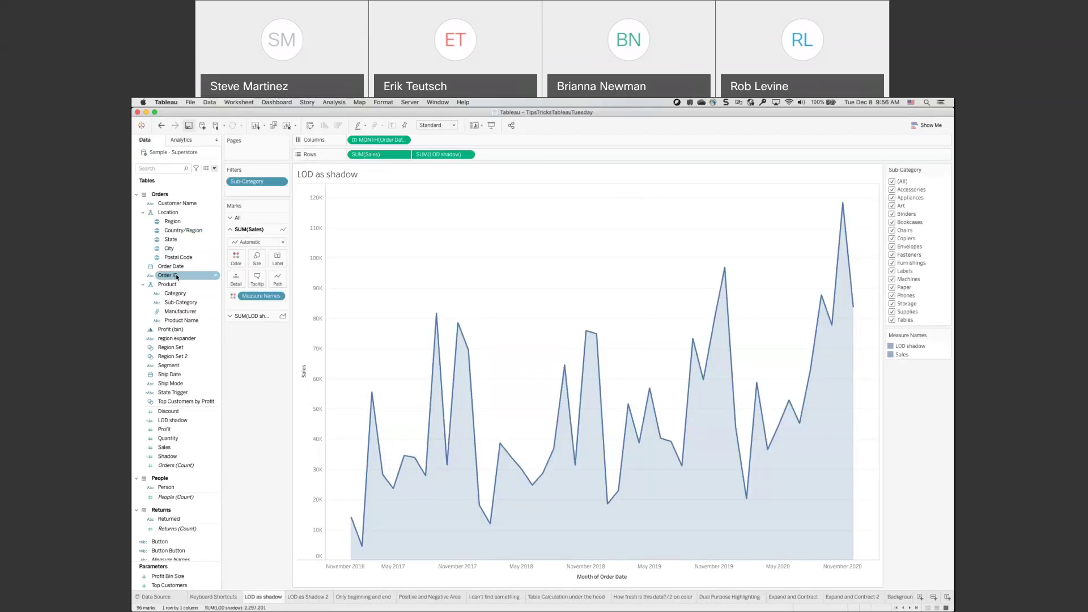
- Replace all references to Order Date with Ship Date and select the chart's month axis to check the field it uses
{"action": "right_click", "coordinate": [179, 270]}
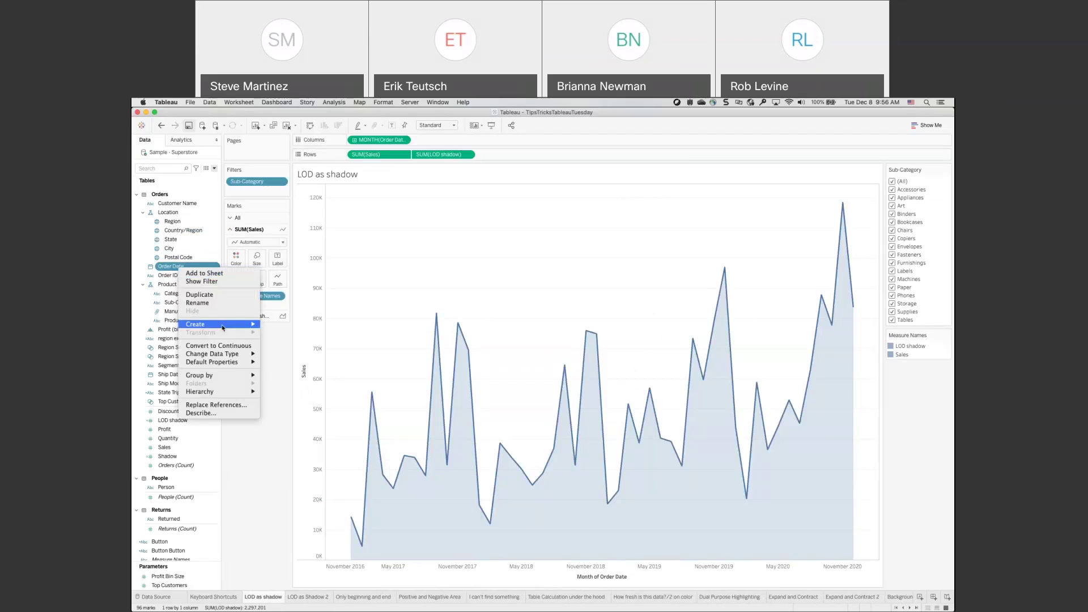
{"action": "left_click", "coordinate": [221, 402]}
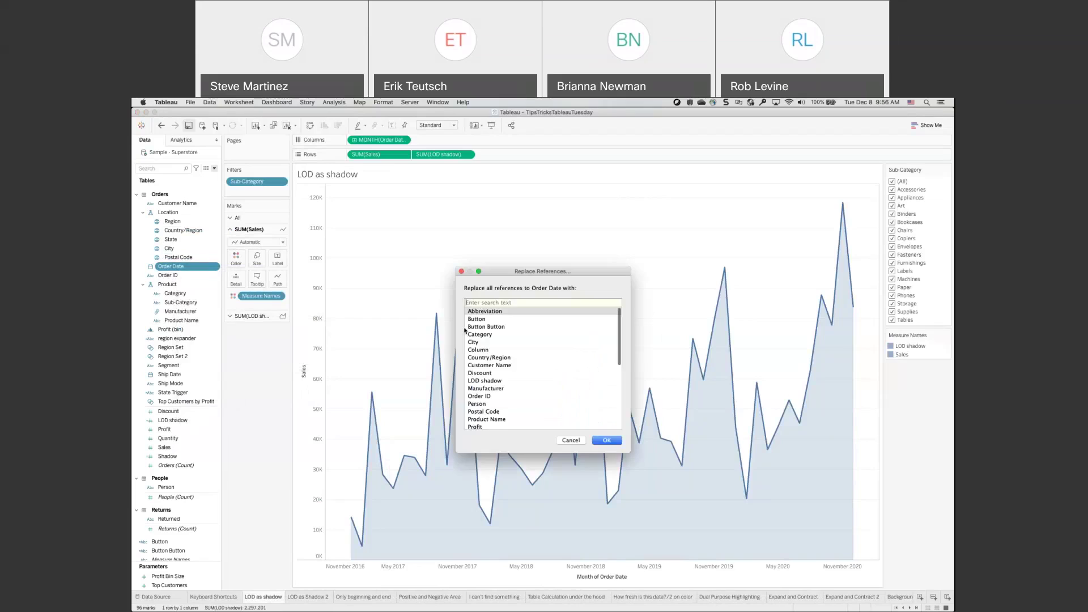
{"action": "type", "text": "ship"}
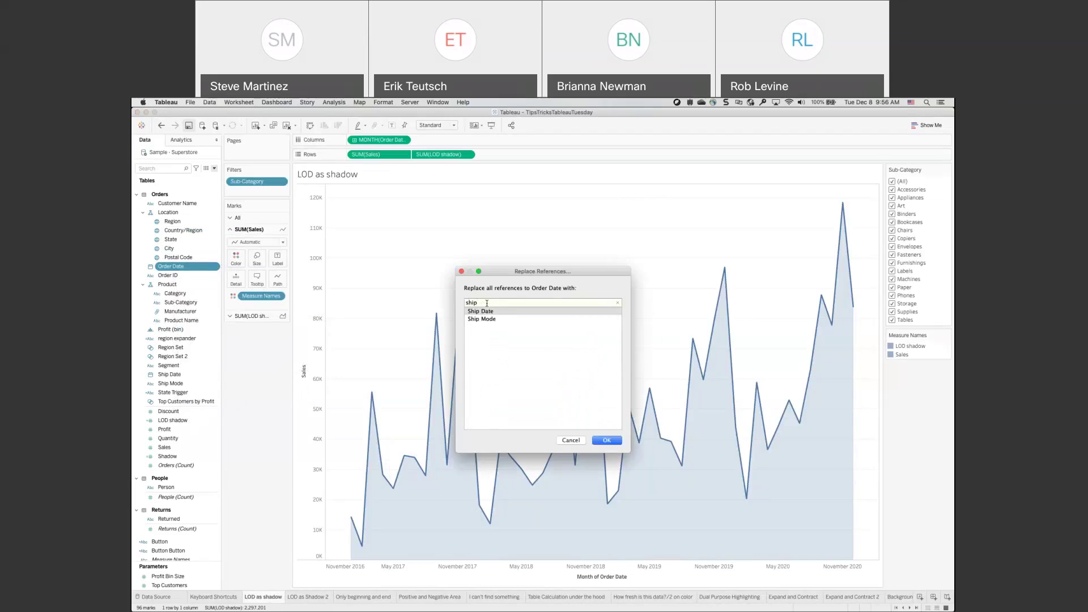
{"action": "left_click", "coordinate": [483, 311]}
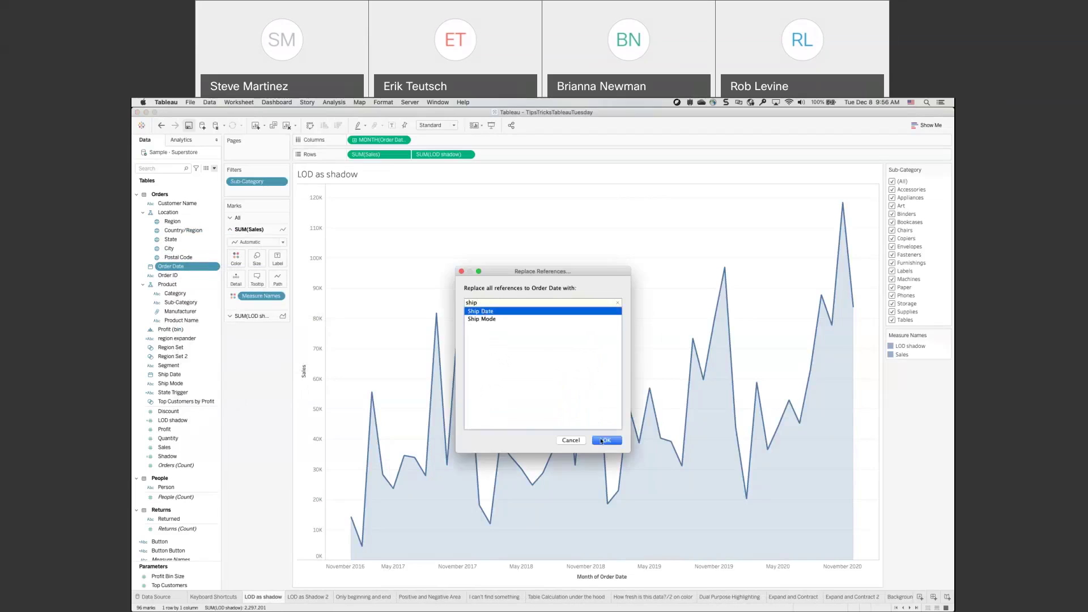
{"action": "left_click", "coordinate": [601, 441]}
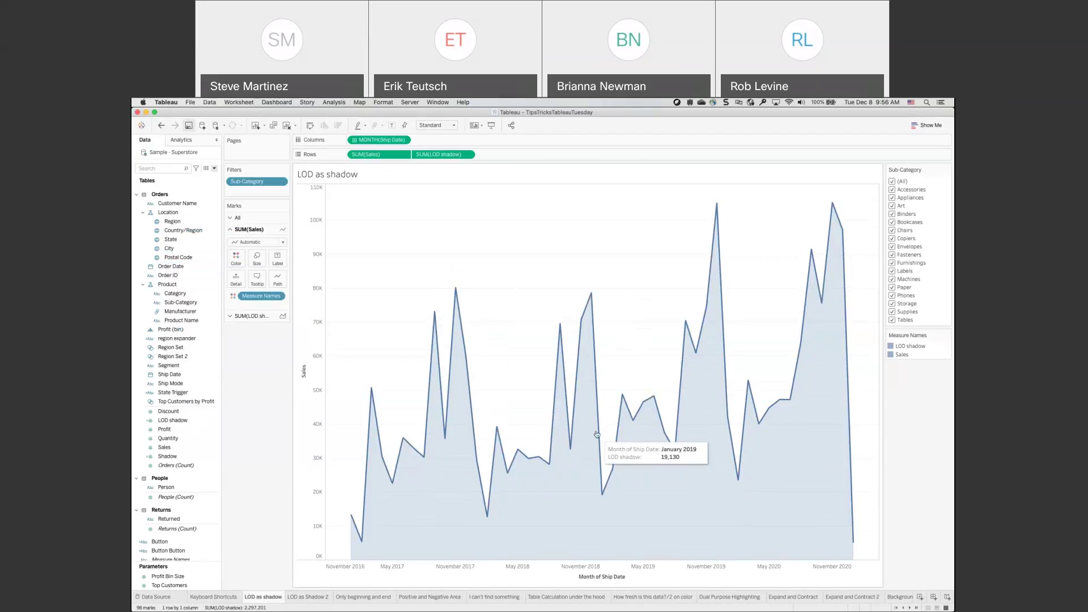
{"action": "left_click", "coordinate": [625, 578]}
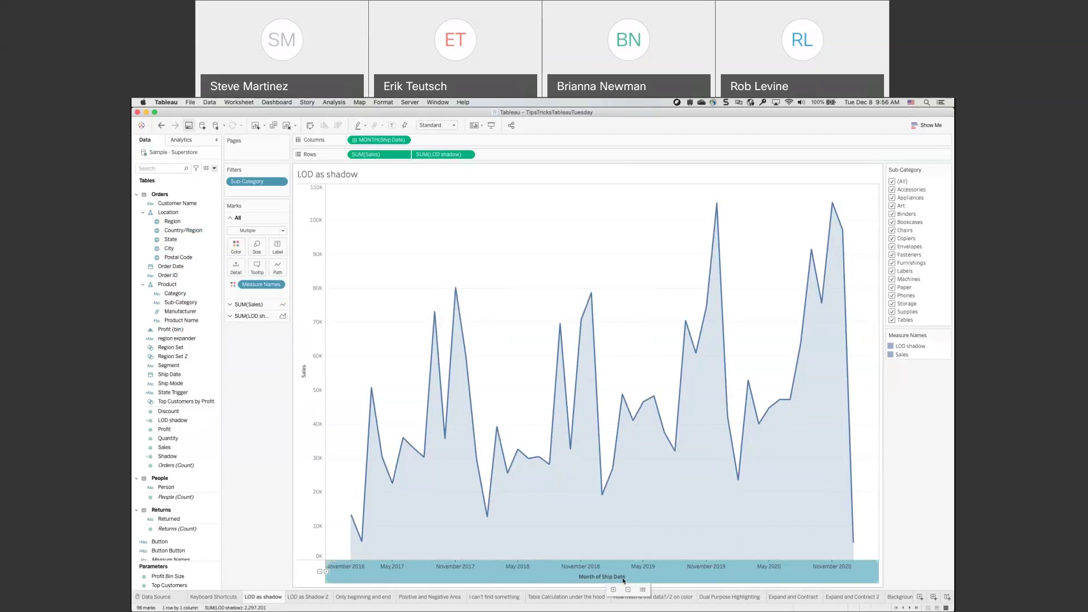
- Switch to the slide presentation, clear the data subset workbook out of view and advance to the Q&A slide
{"action": "left_click", "coordinate": [193, 203]}
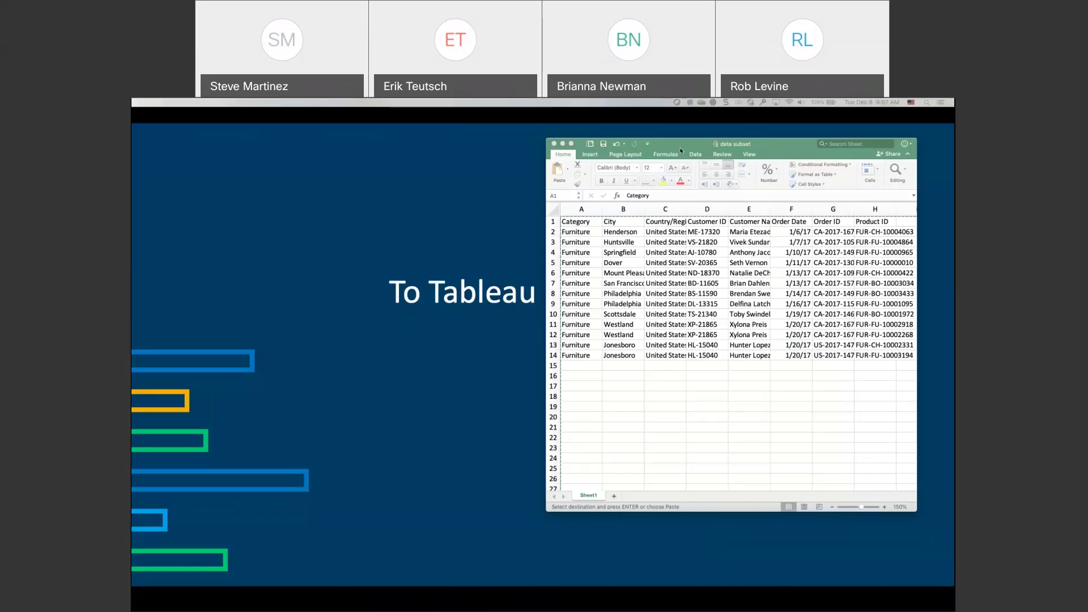
{"action": "left_click_drag", "start_coordinate": [681, 150], "coordinate": [680, 100]}
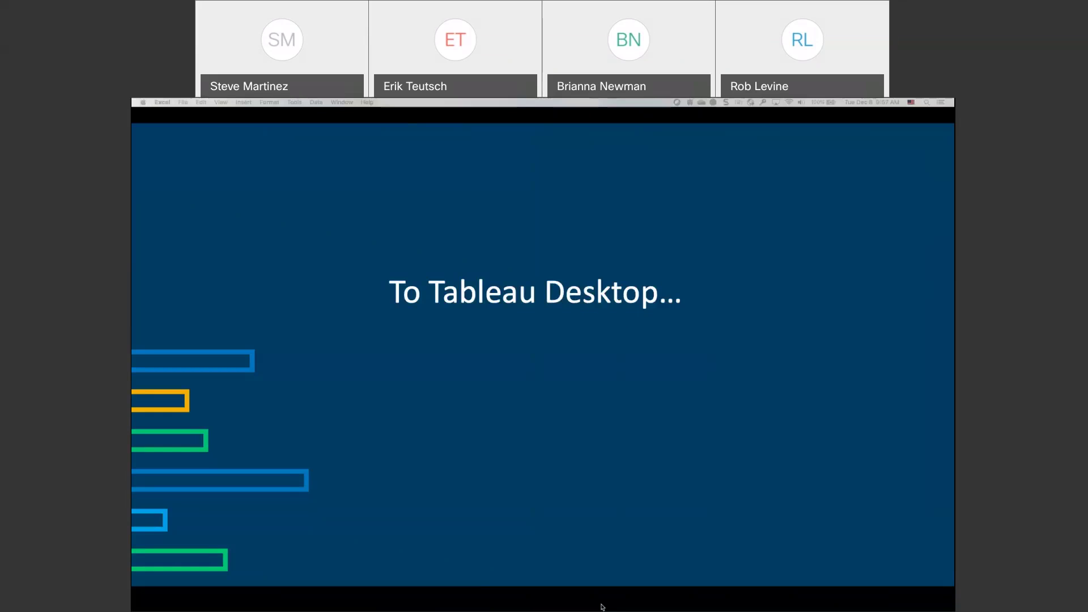
{"action": "left_click", "coordinate": [476, 482]}
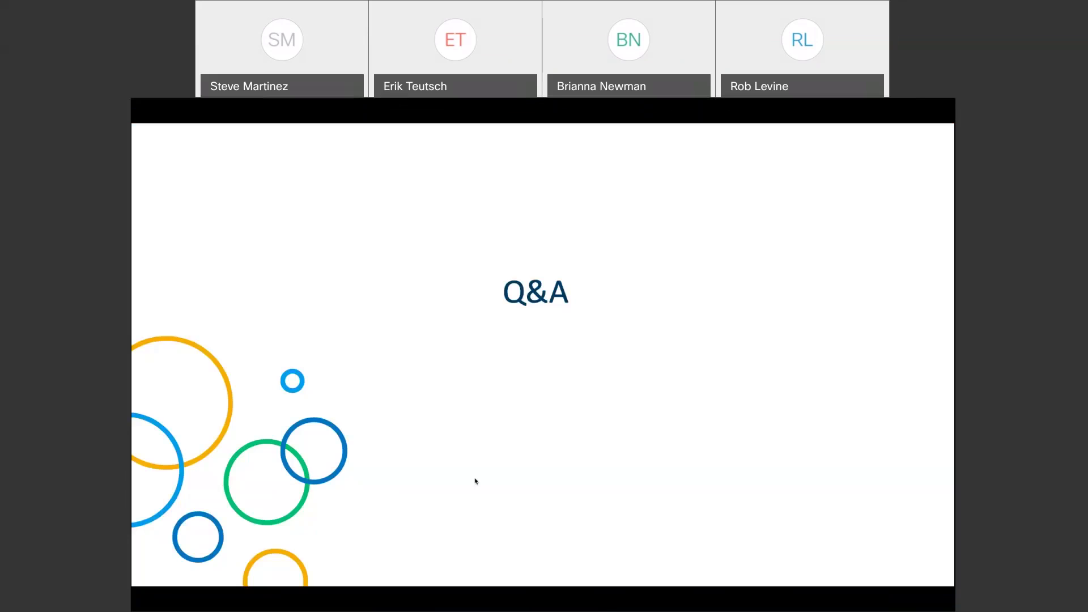